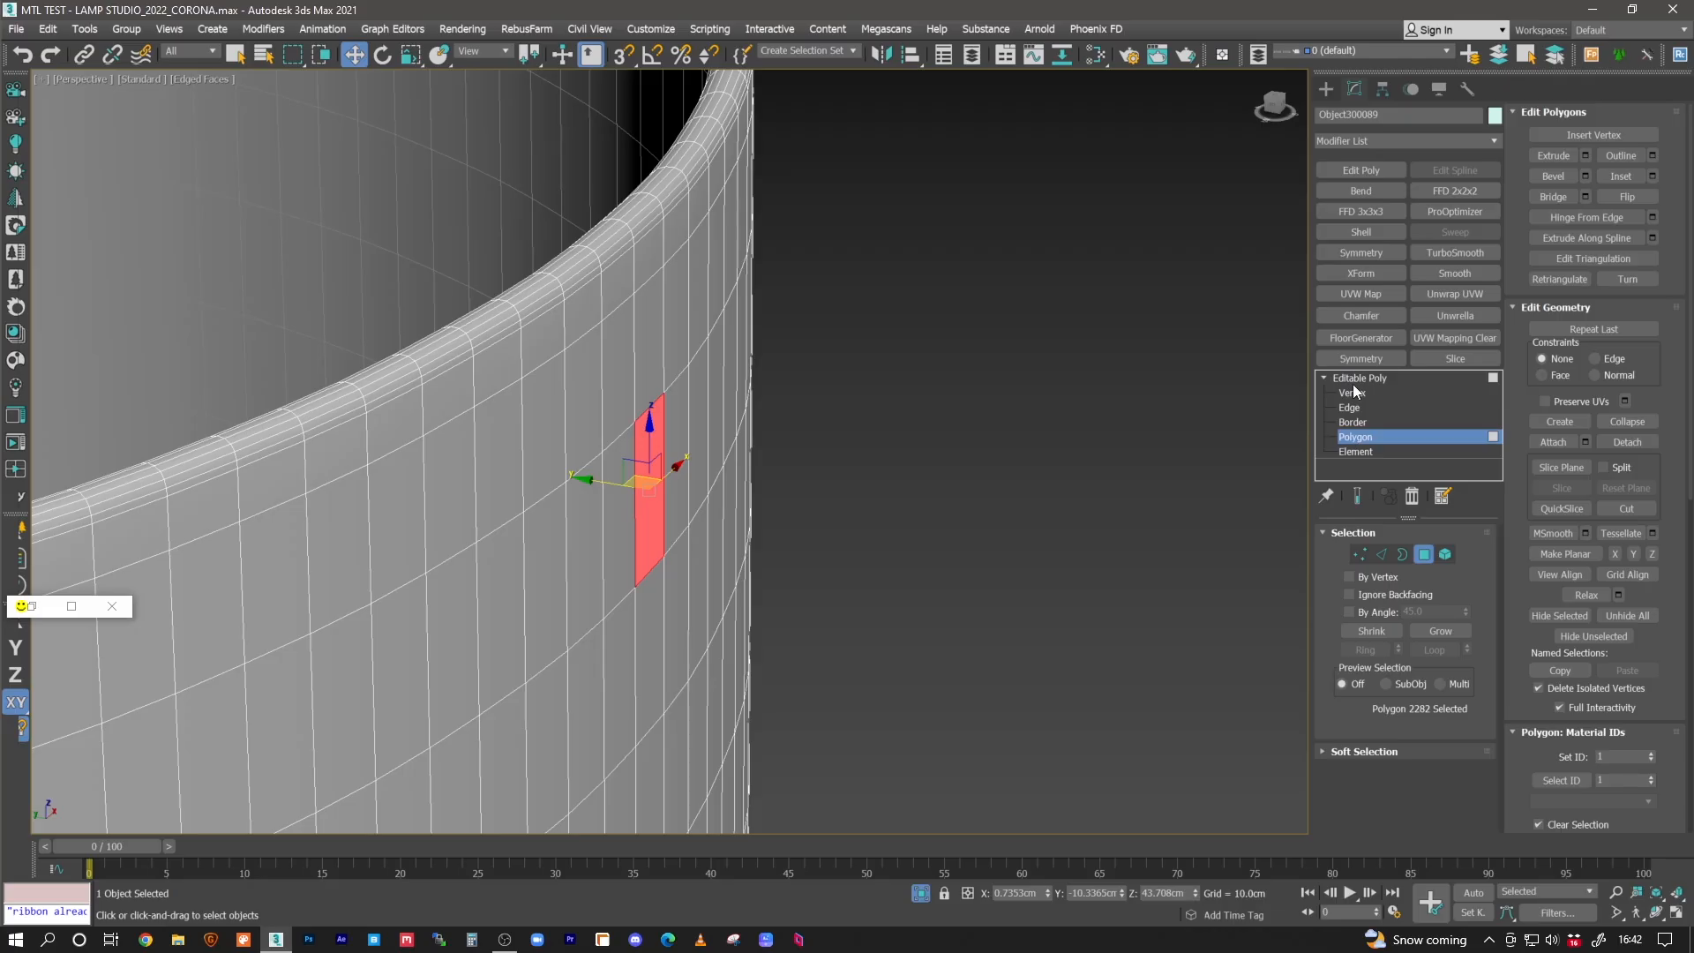
- Leave the lampshade's polygon level and end isolation so the whole lamp is in view
scroll(871, 428, "down", 2)
key("c")
left_click(909, 606)
middle_click_drag(699, 350, 908, 562)
middle_click_drag(811, 205, 1090, 394, "alt")
key("alt+q")
scroll(851, 418, "down", 6)
middle_click_drag(772, 683, 741, 401)
scroll(776, 441, "down", 3)
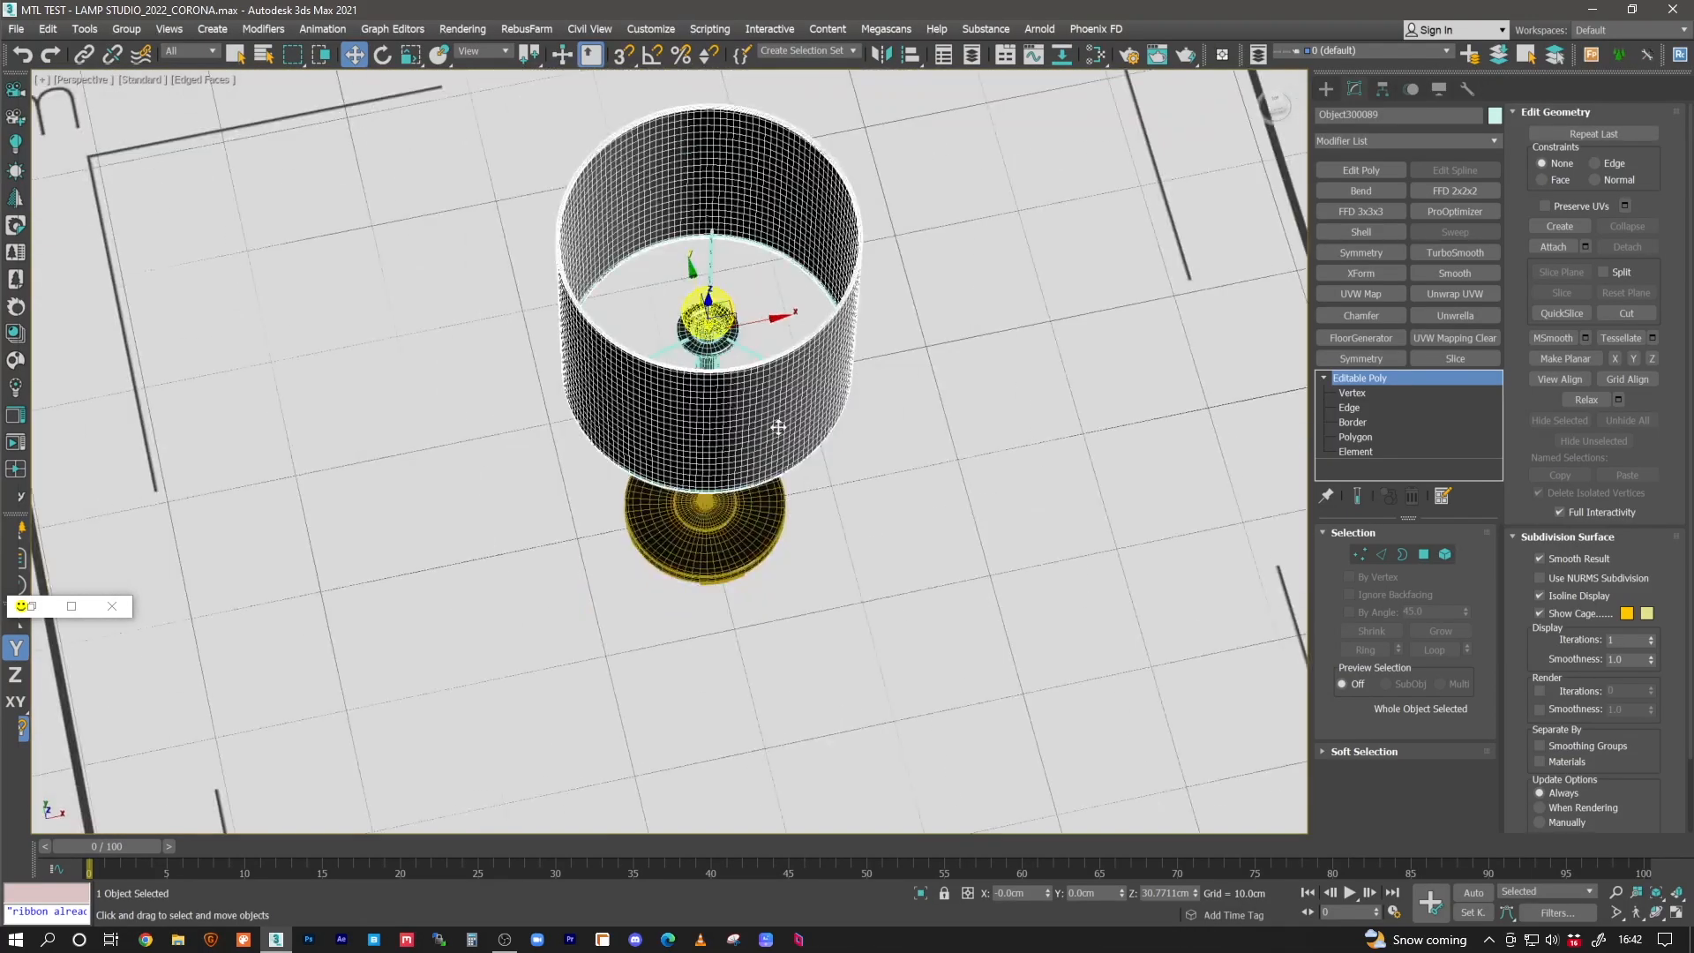
left_click(1324, 89)
left_click(1324, 114)
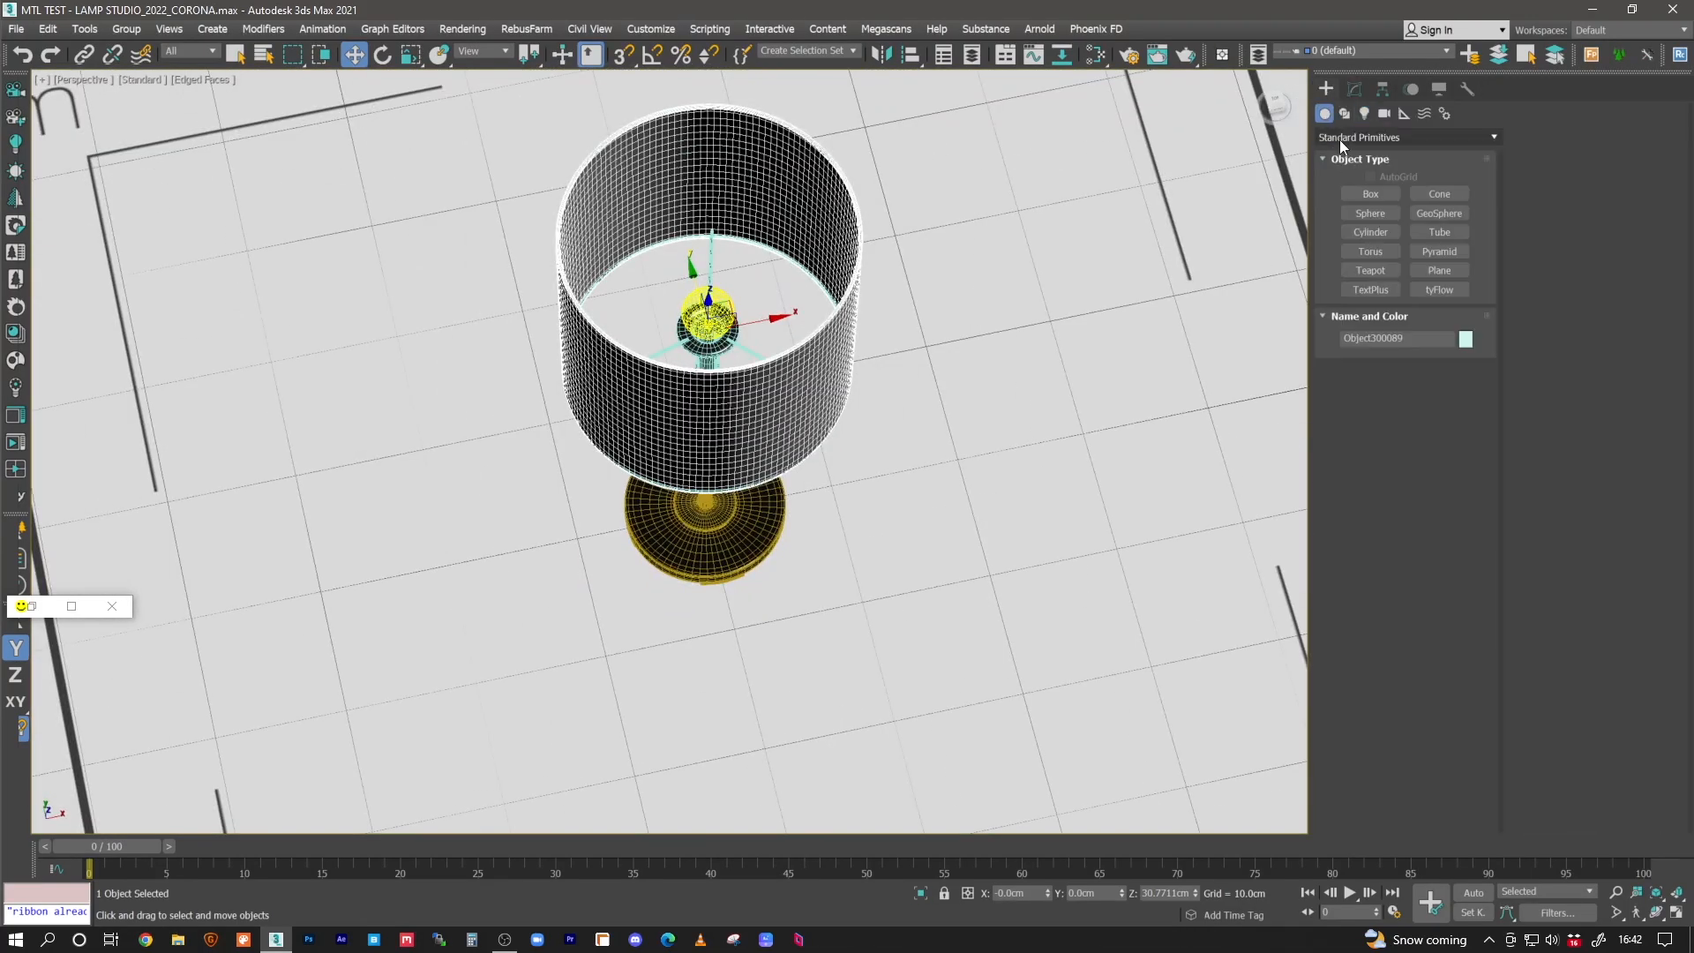
left_click(1358, 195)
left_click(1370, 178)
left_click_drag(871, 432, 636, 649)
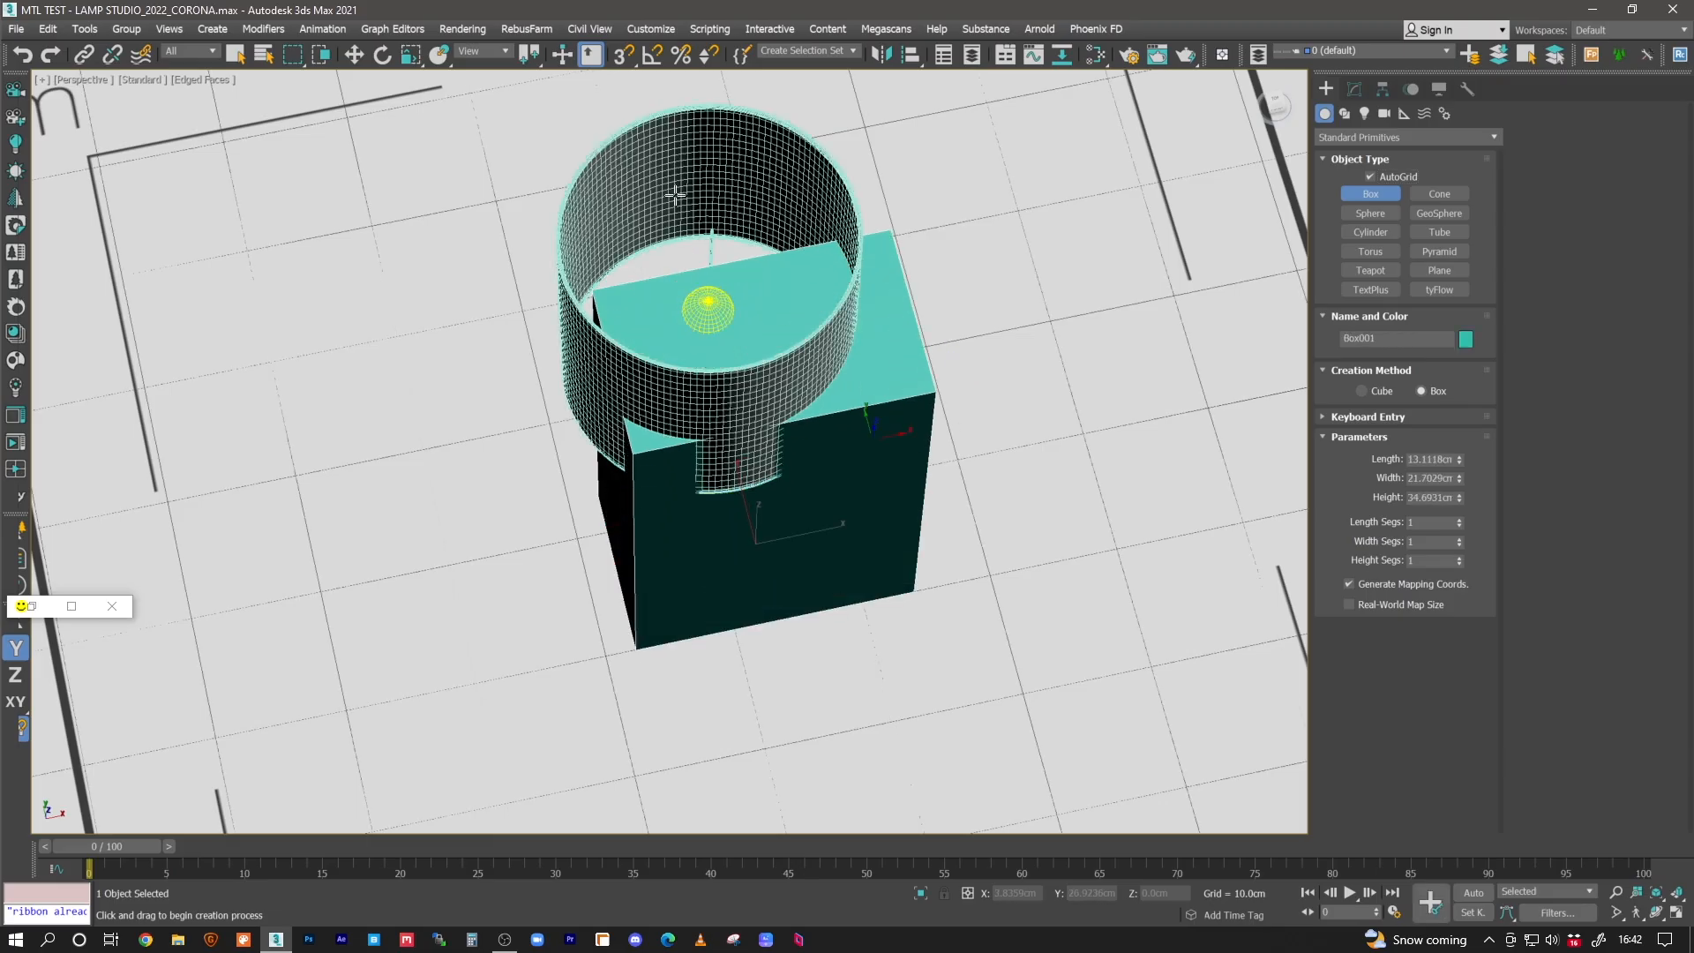
left_click(672, 63)
key("w")
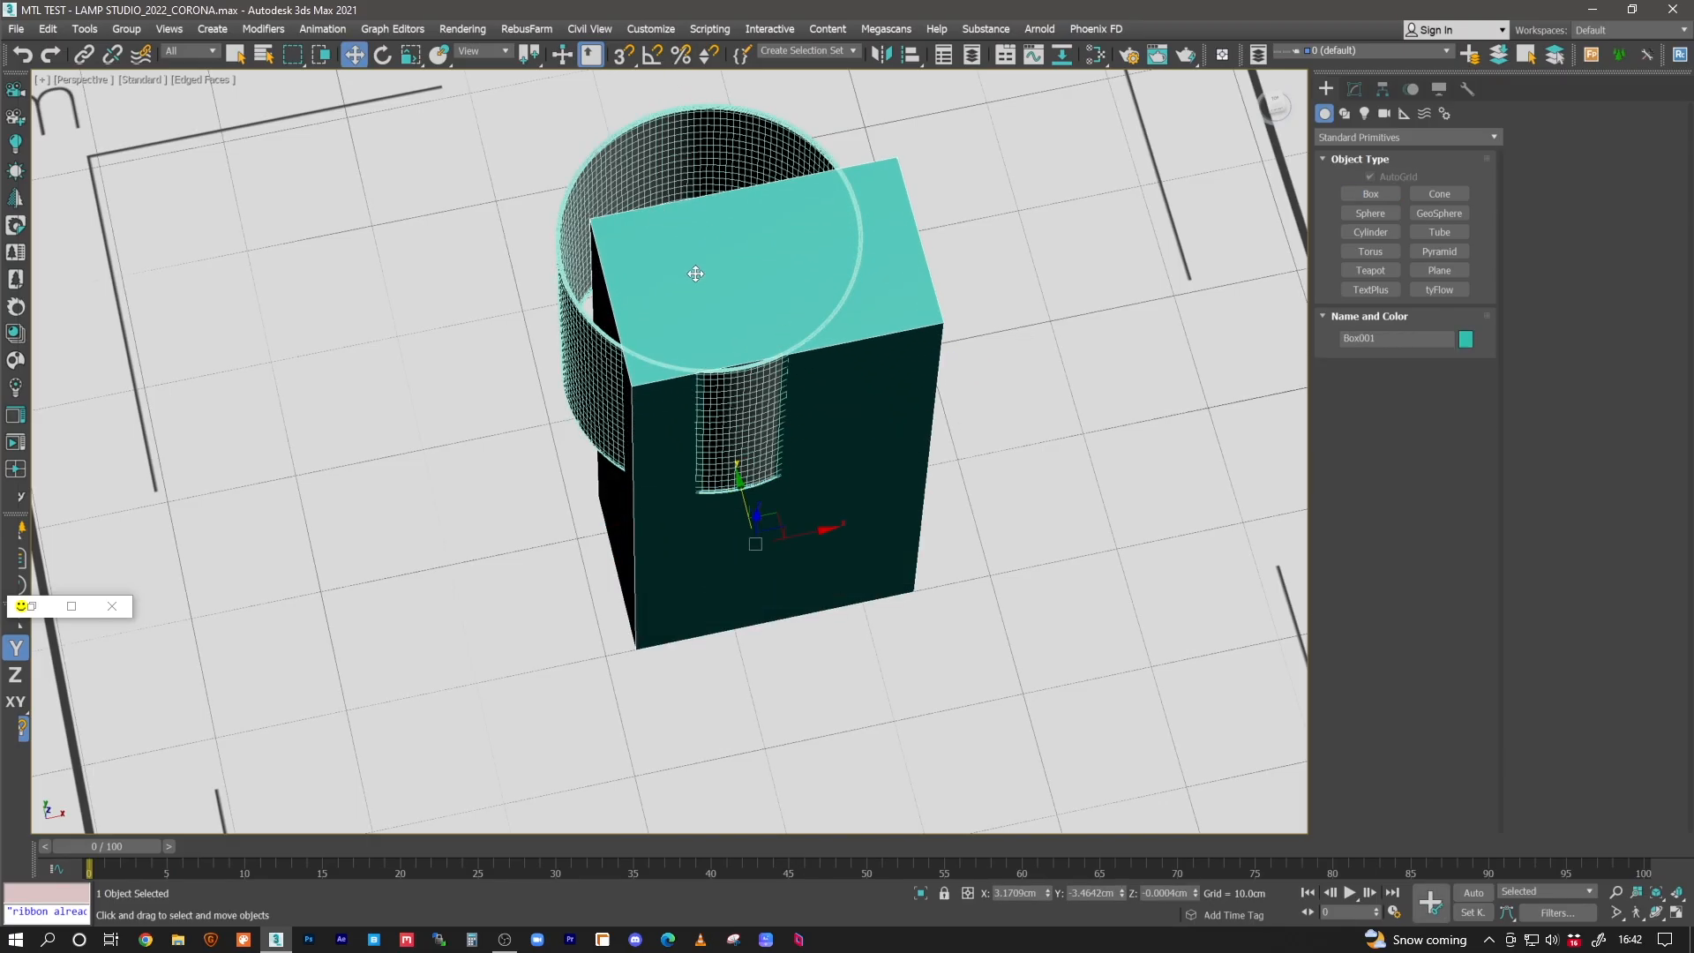
key("Delete")
- Switch the perspective viewport to the FREE camera
middle_click_drag(635, 326, 667, 444)
scroll(667, 444, "down", 5)
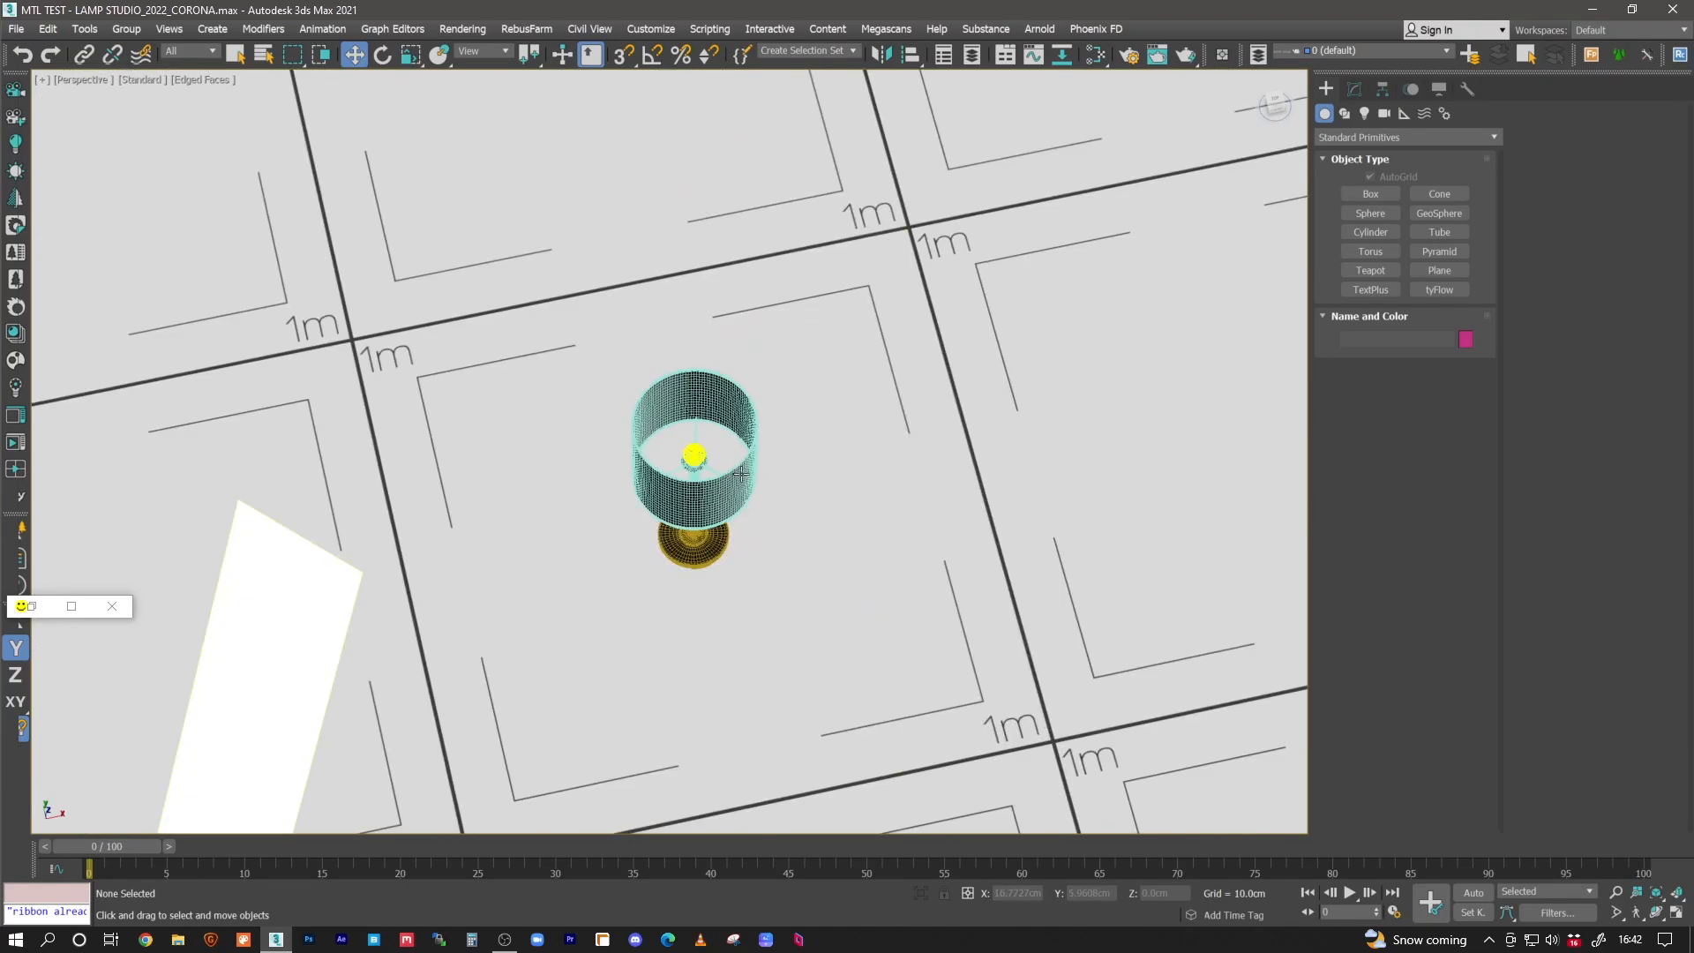
middle_click_drag(684, 446, 697, 375)
right_click(706, 369)
key("c")
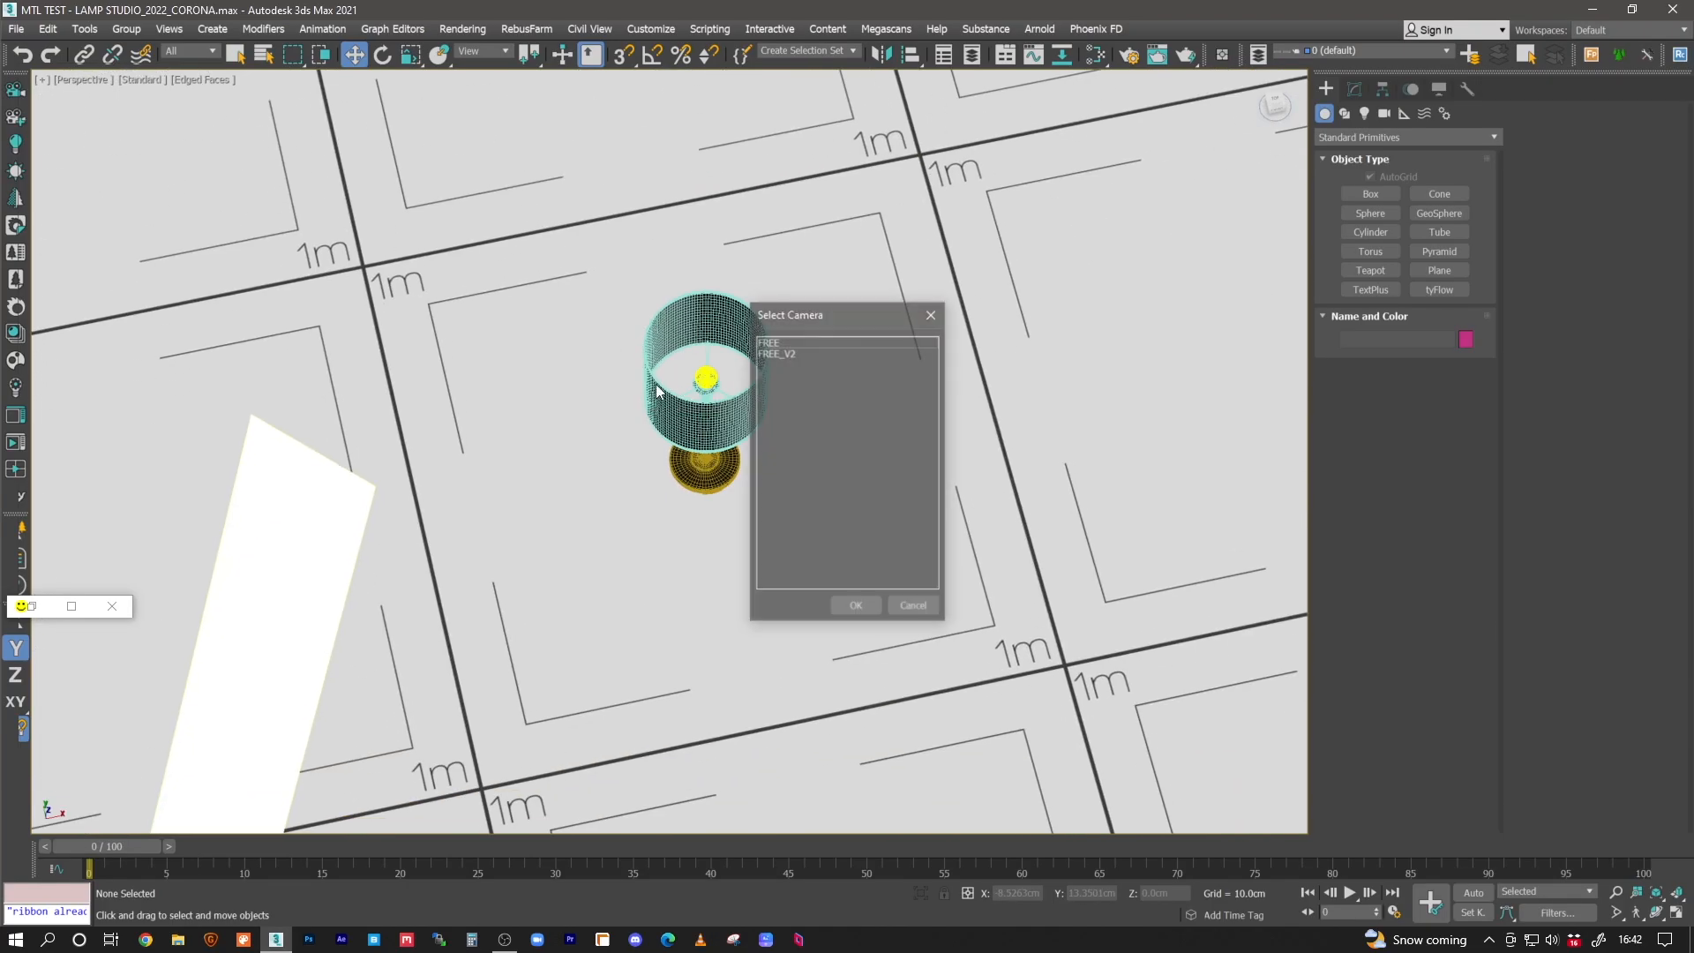
left_click(772, 340)
double_click(771, 340)
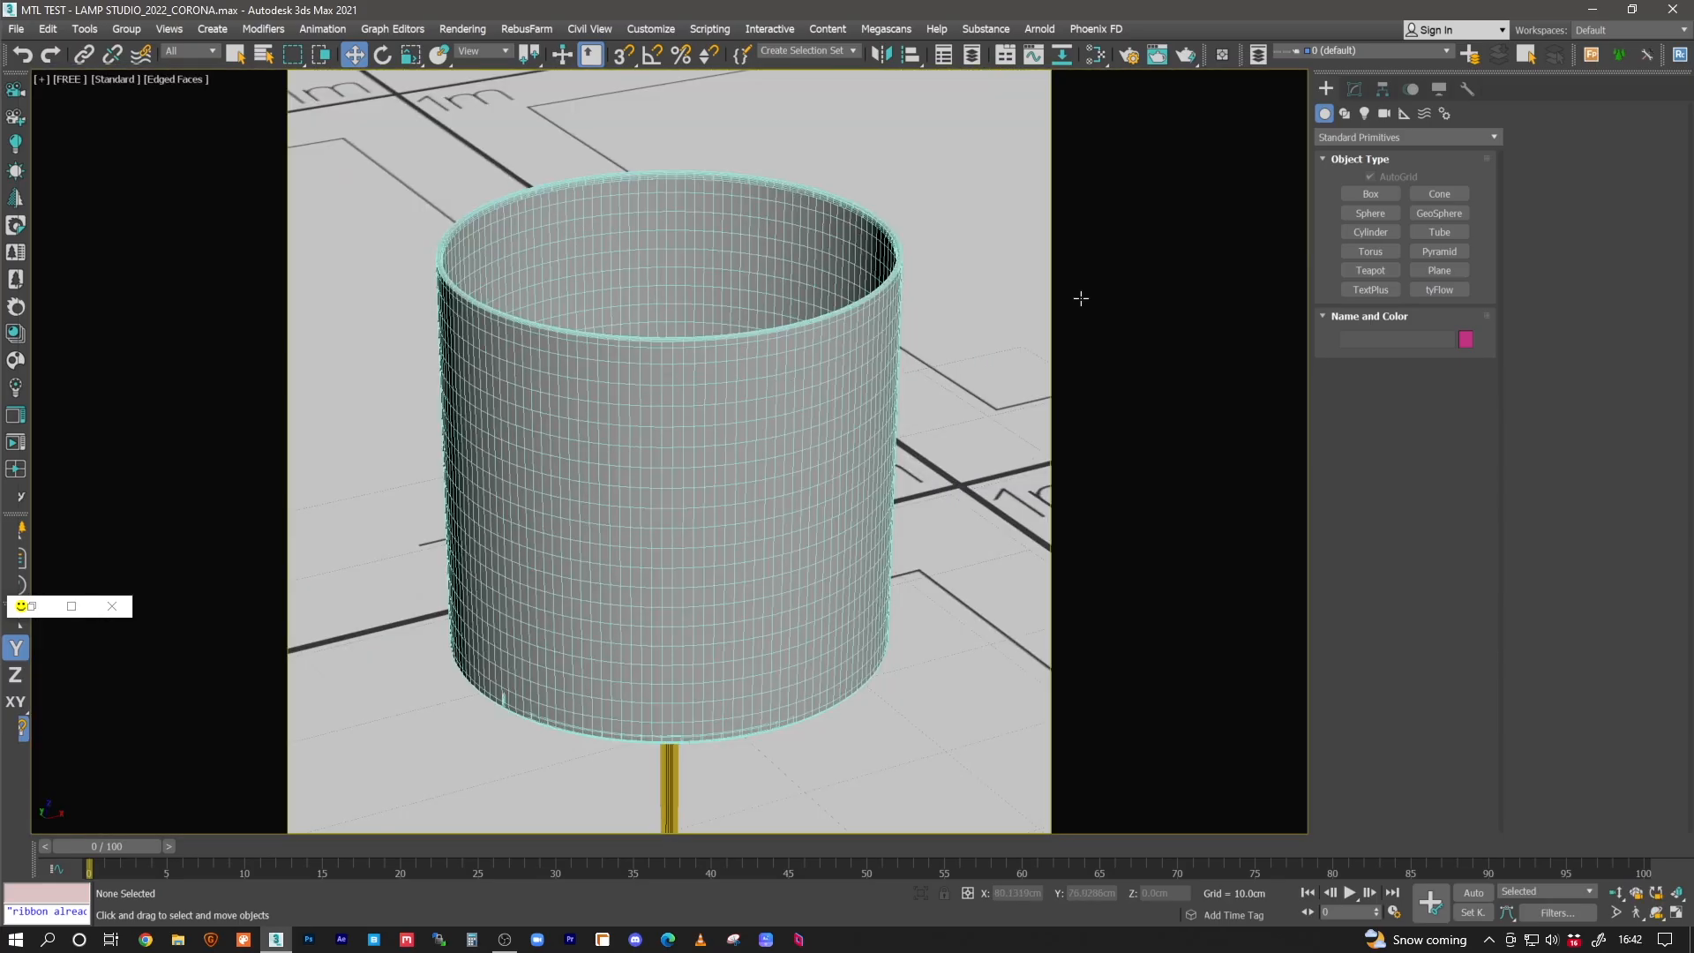
- Create a CoronaLegacyMtl in the Slate Material Editor and assign it to the lampshade
left_click(1095, 57)
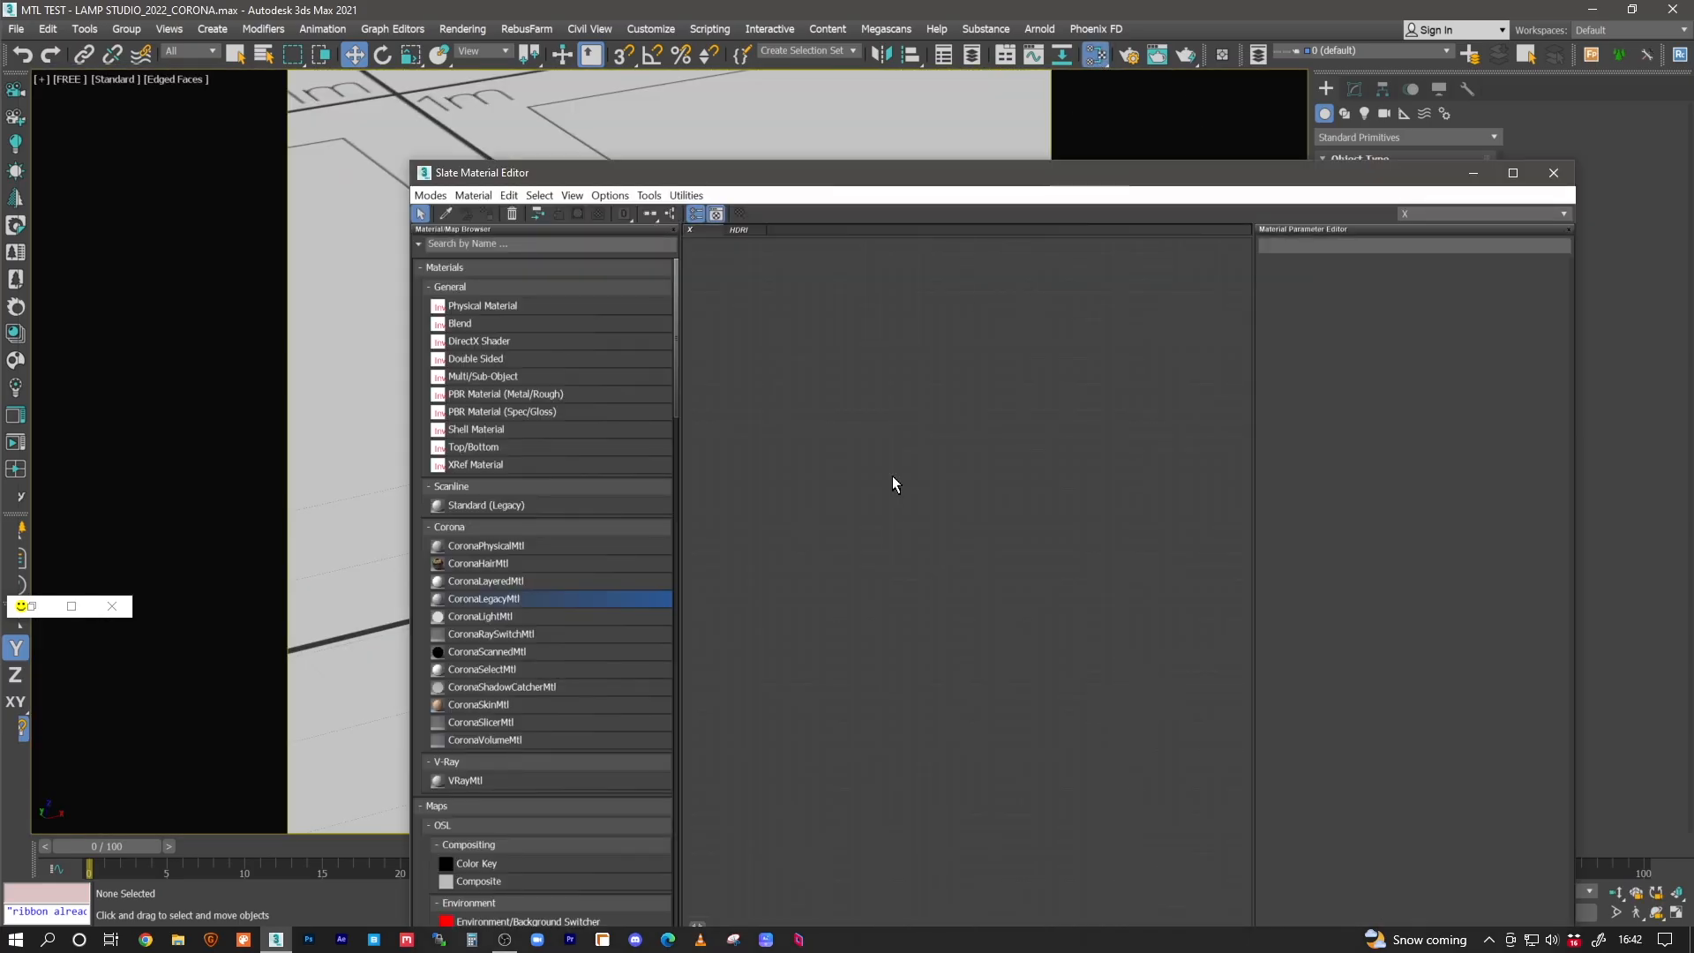
left_click_drag(490, 598, 852, 492)
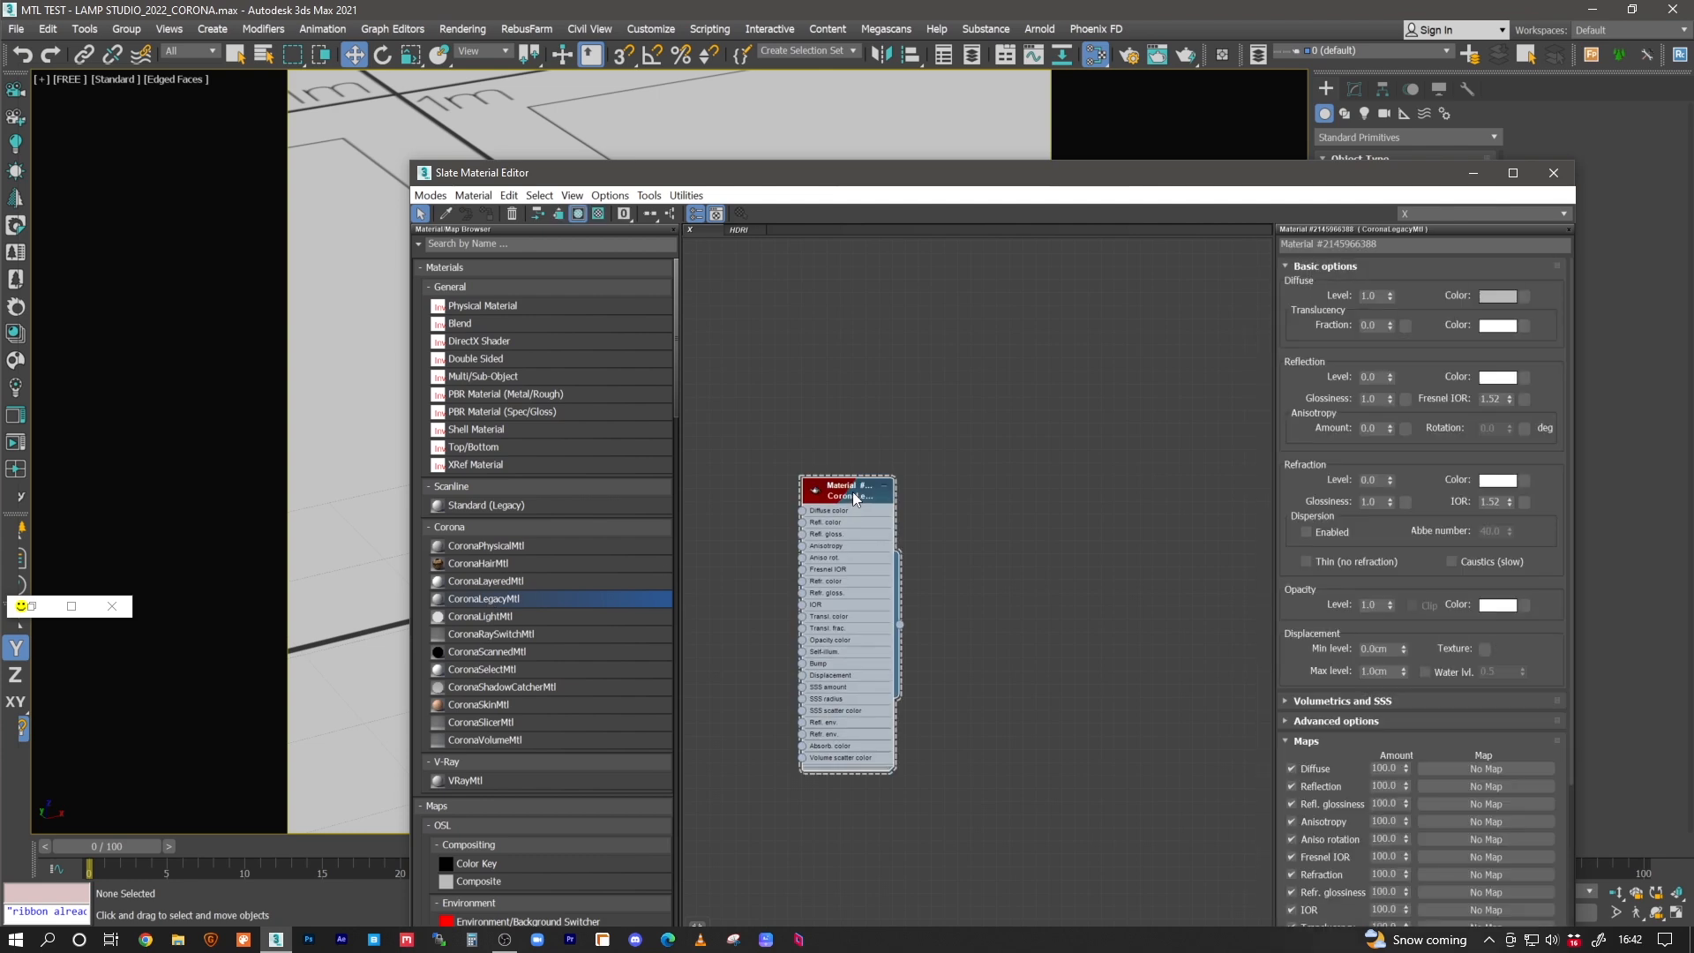
left_click_drag(648, 178, 736, 272)
left_click(498, 378)
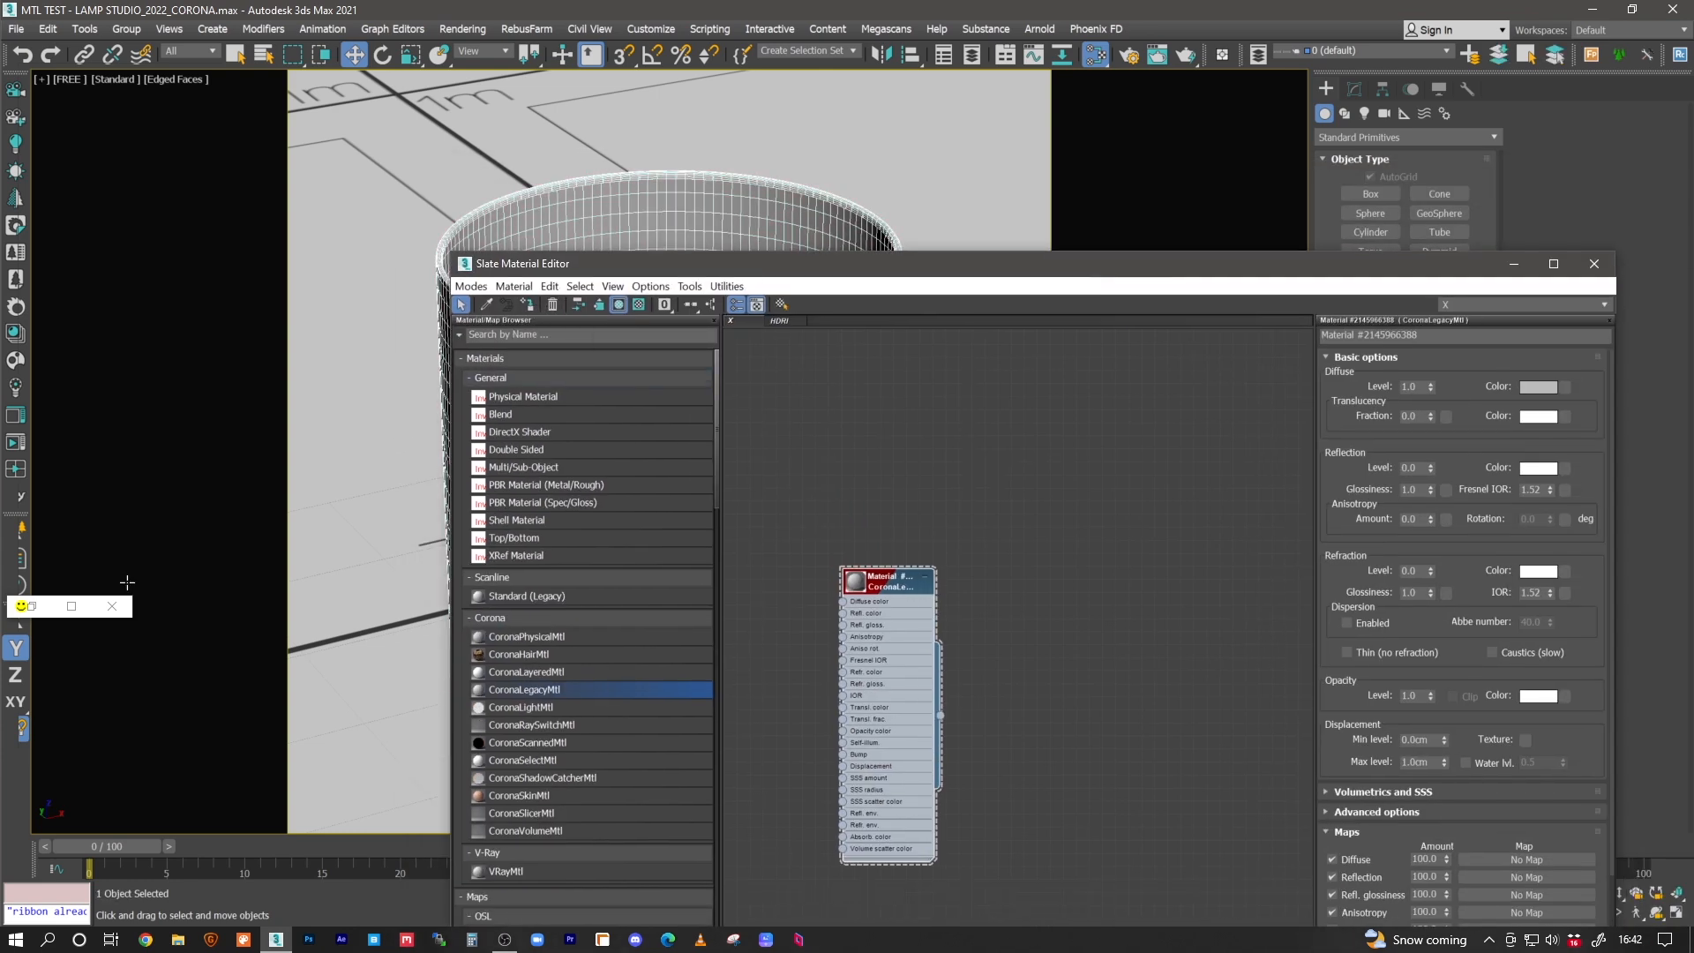
- Start a Corona interactive render of the FREE camera view and place its window beside the material editor
left_click(112, 606)
left_click(15, 448)
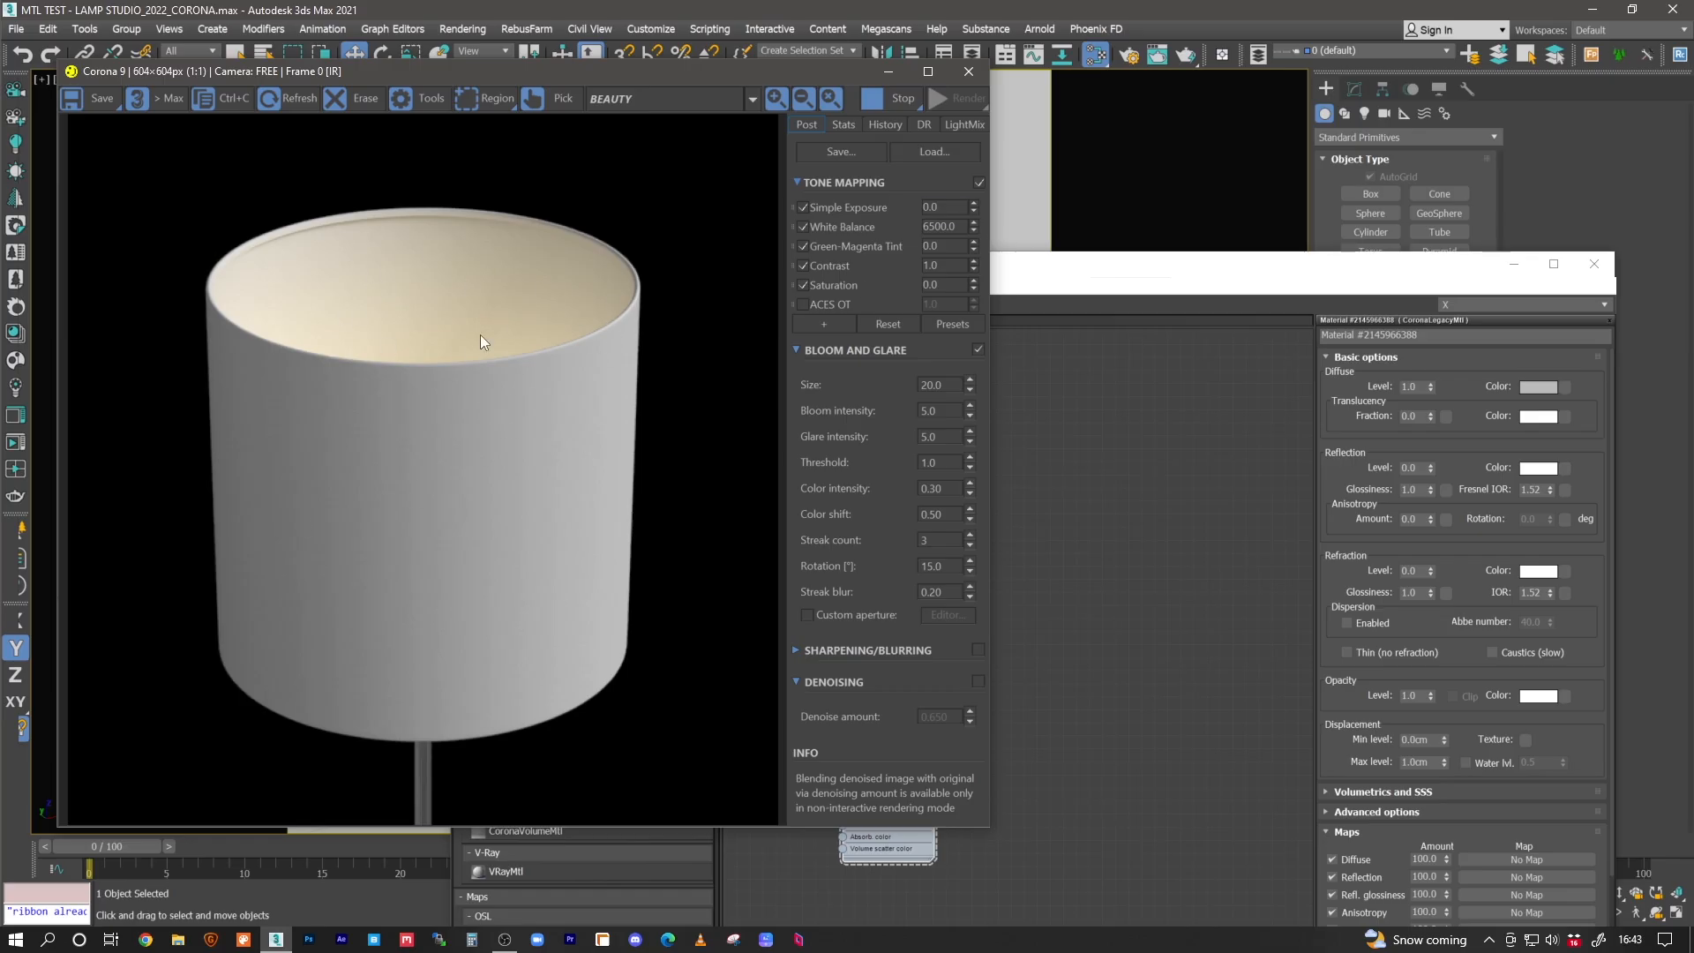
left_click_drag(633, 79, 610, 88)
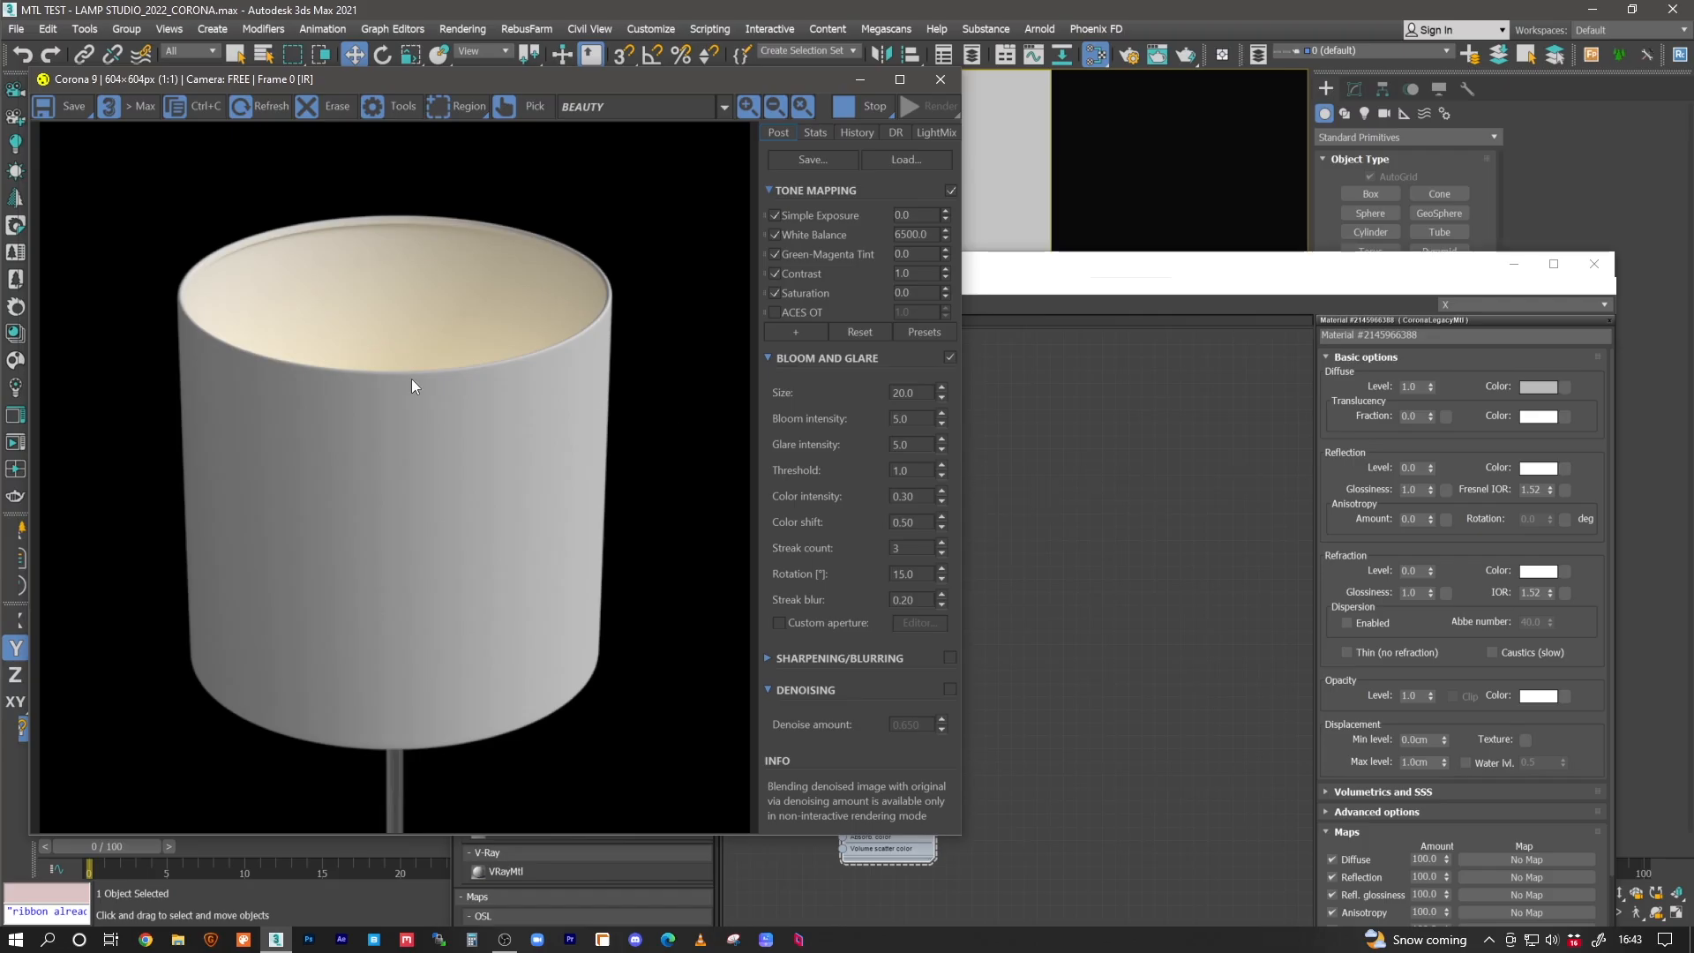
- Add a Bitmap map to the material graph and load the Fabric_B image from the Lamp Shade folder
left_click(990, 468)
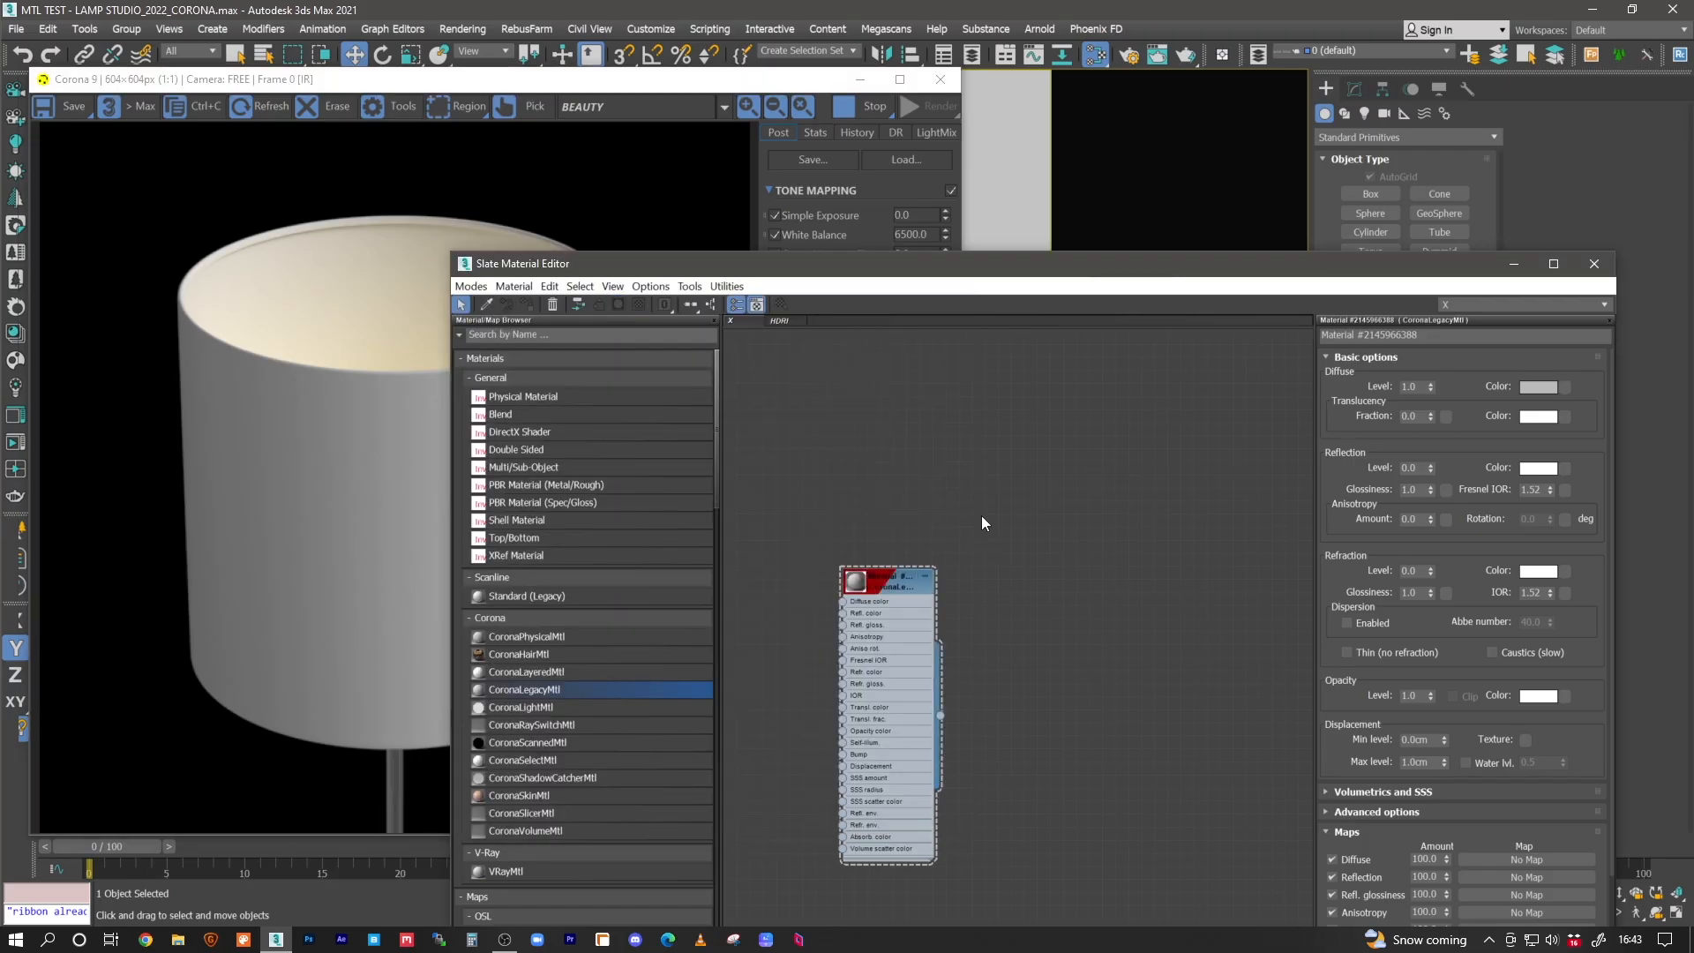
middle_click_drag(903, 497, 979, 498)
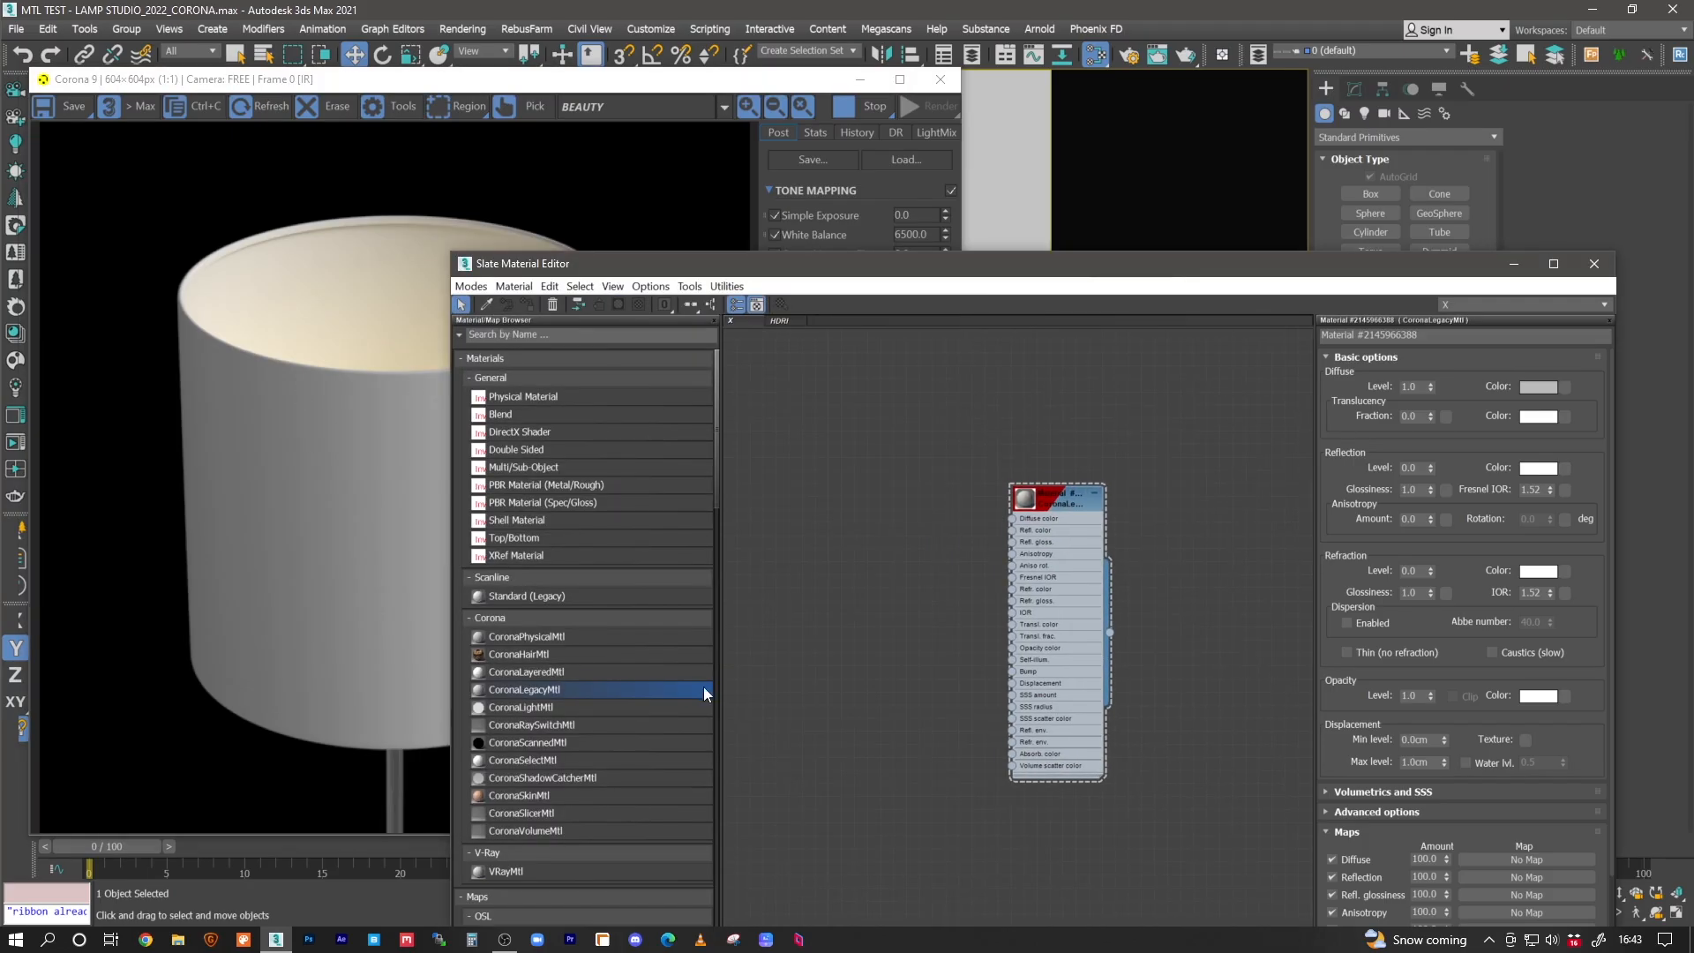
left_click_drag(717, 495, 727, 745)
left_click_drag(523, 566, 828, 521)
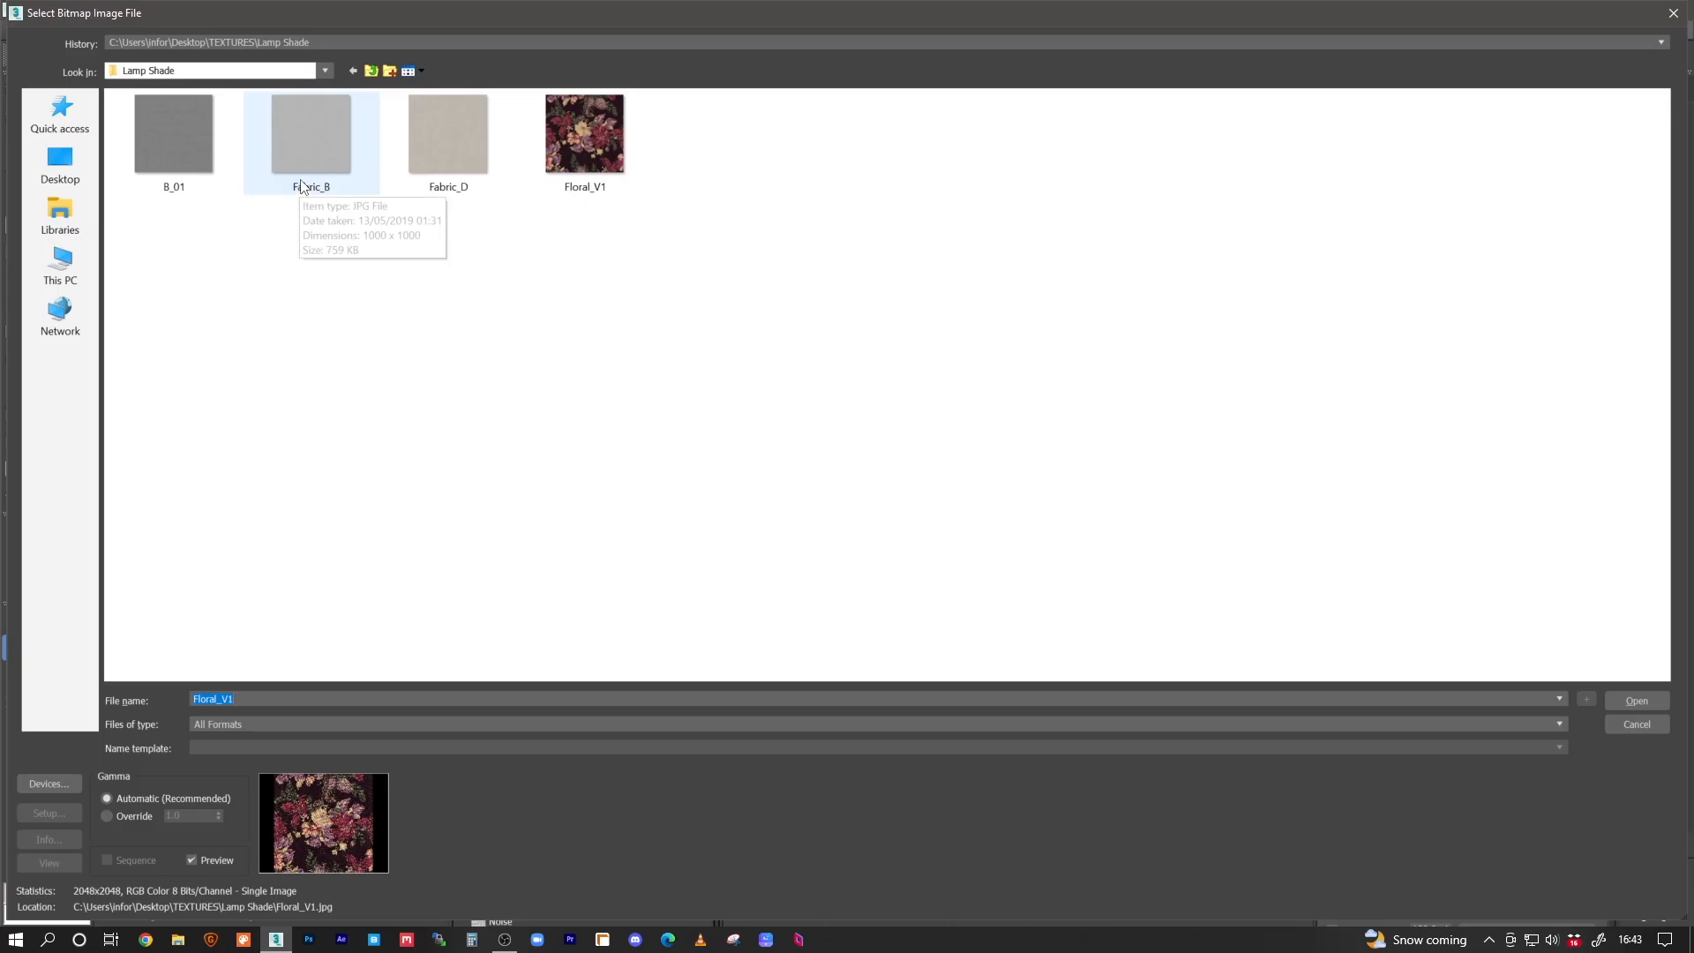
left_click(306, 152)
double_click(311, 150)
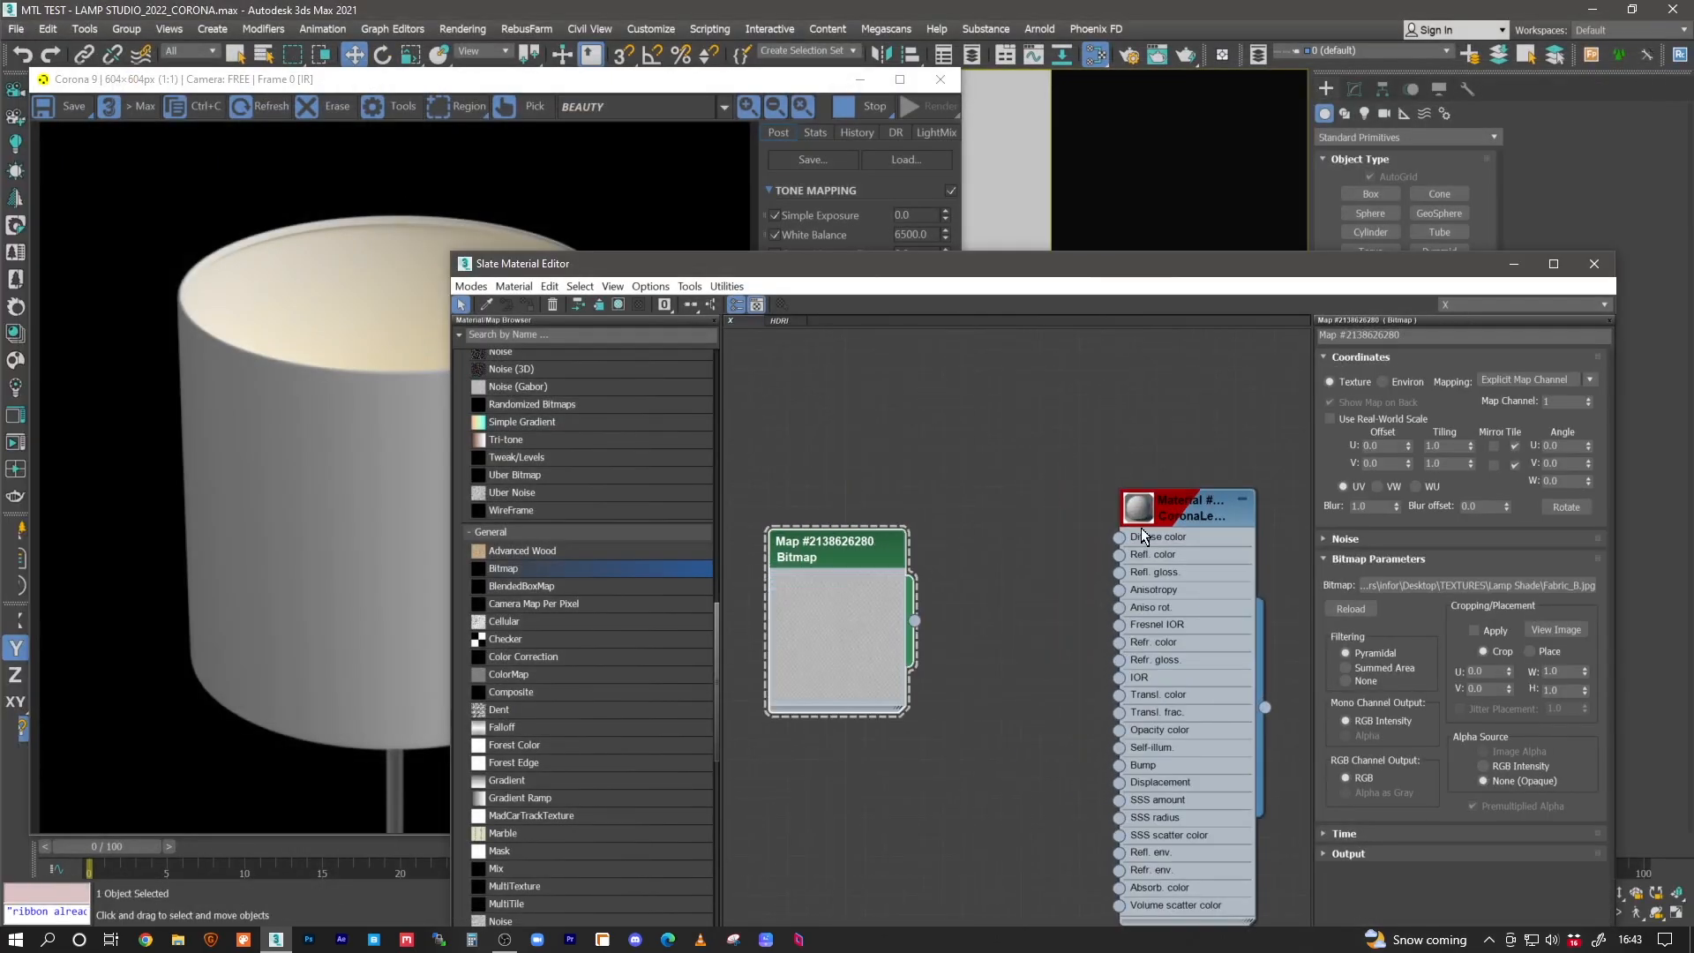
- Add a Color Correction map fed by the Fabric_B bitmap, placed between the bitmap and the material with an enlarged preview
double_click(1140, 515)
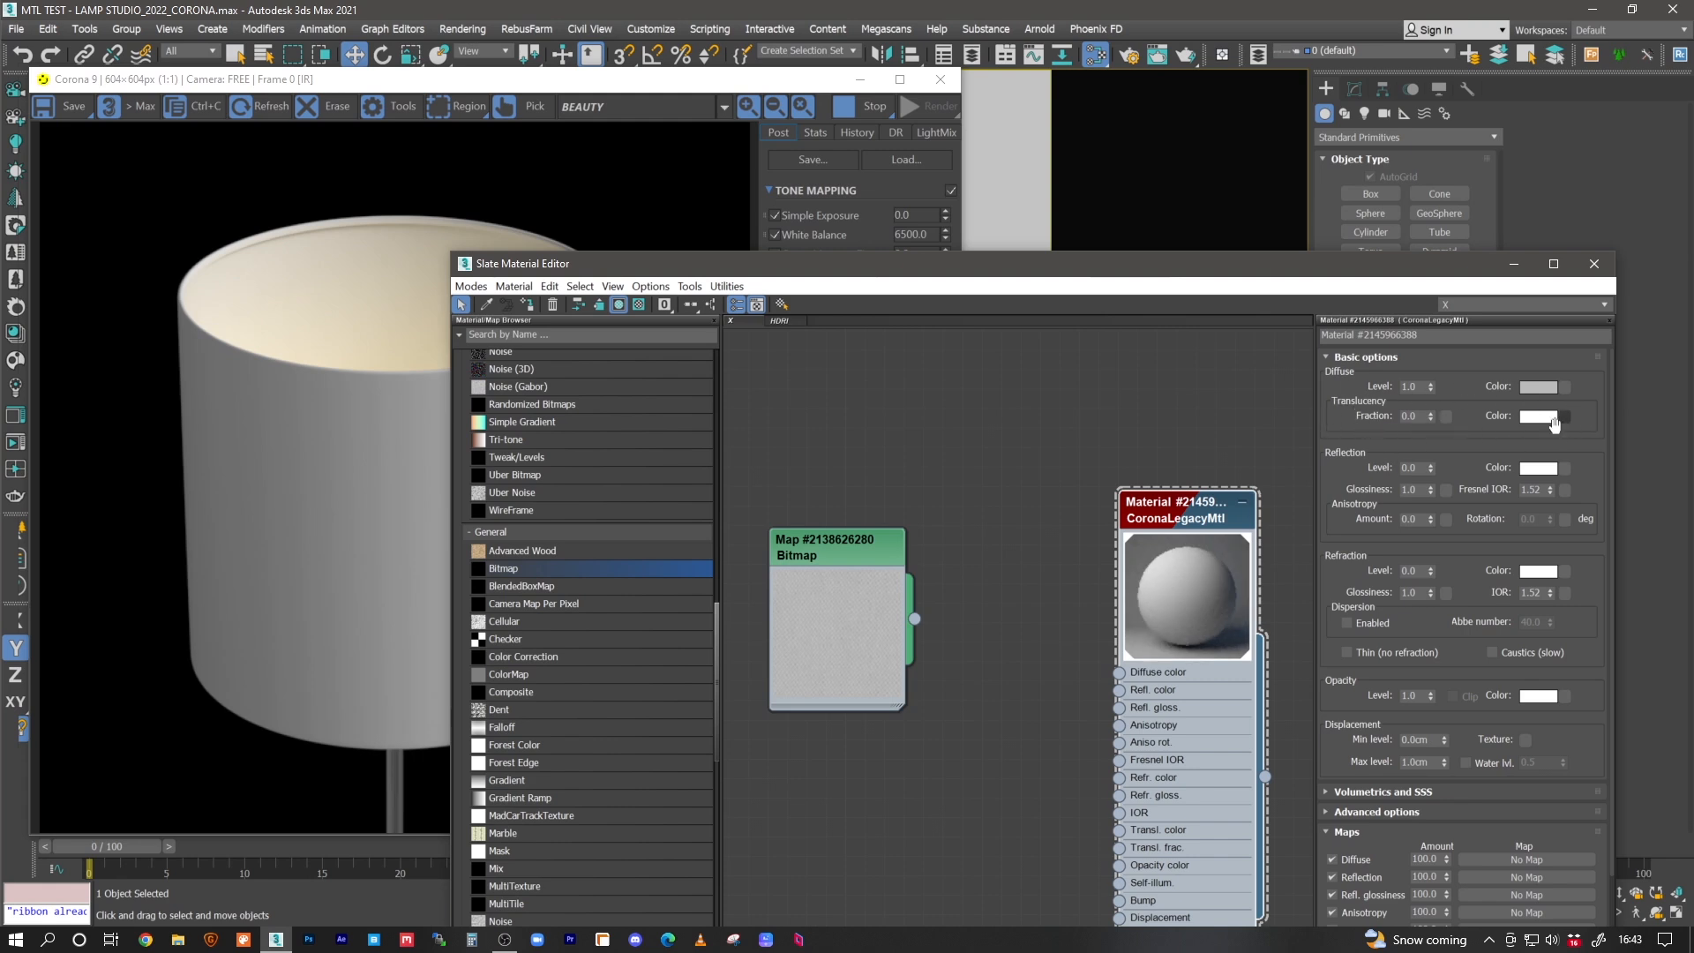
middle_click_drag(774, 688, 733, 573)
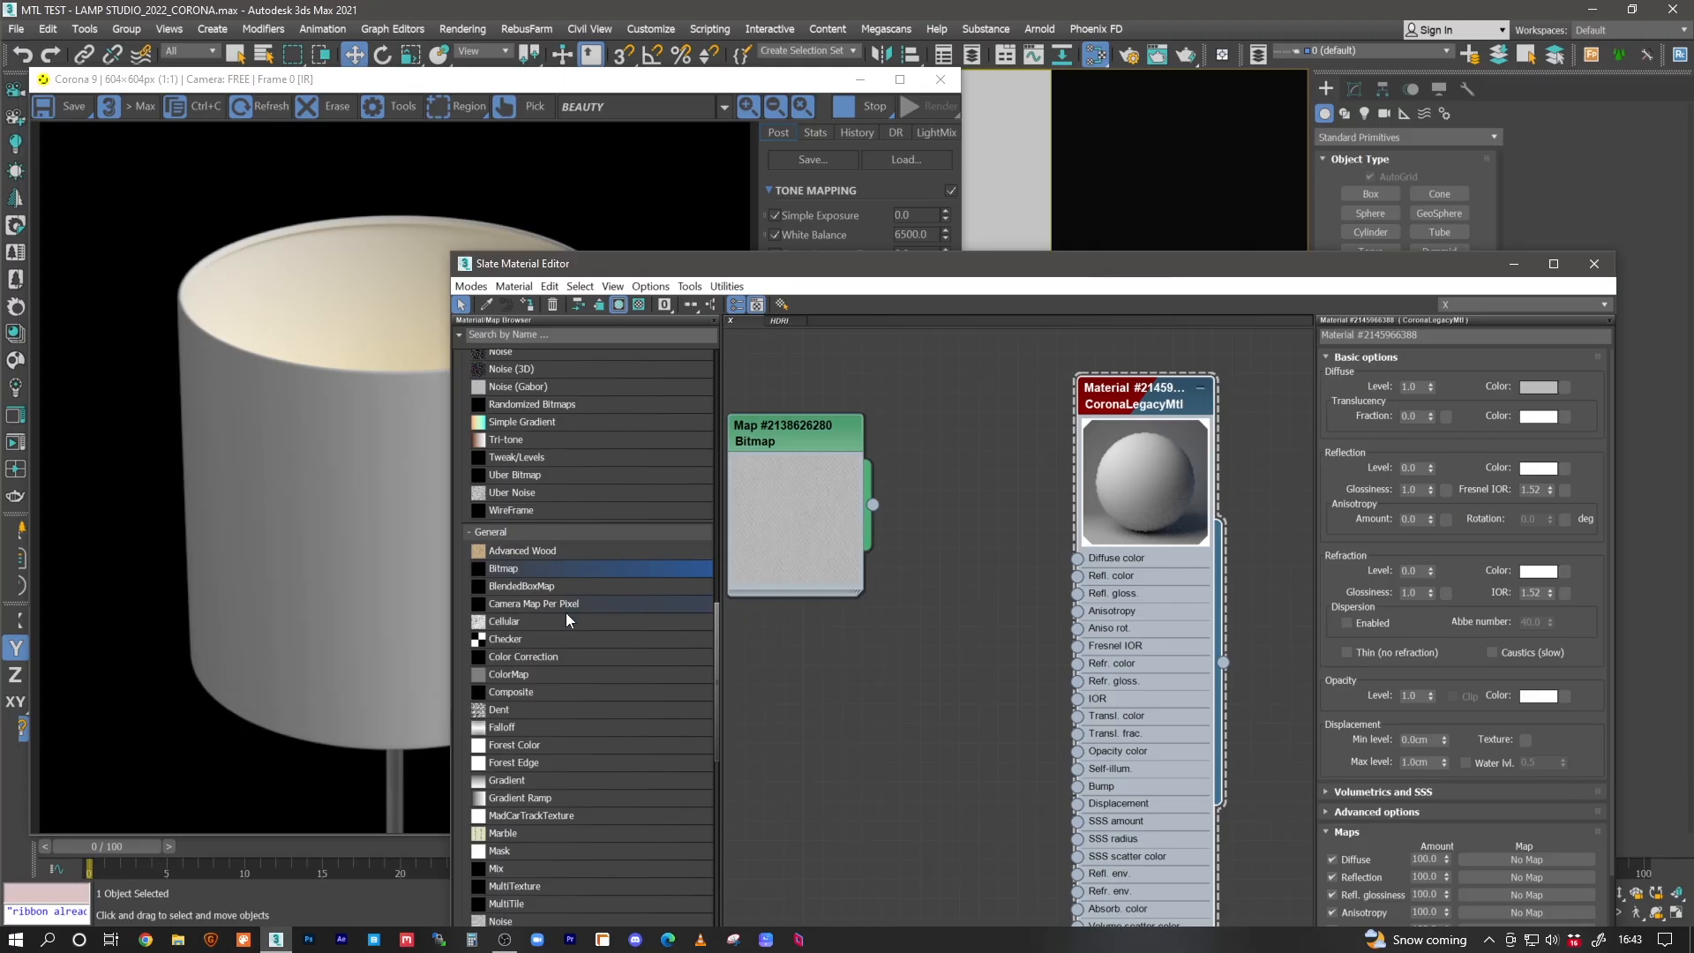
left_click_drag(520, 665, 962, 542)
left_click_drag(872, 505, 902, 581)
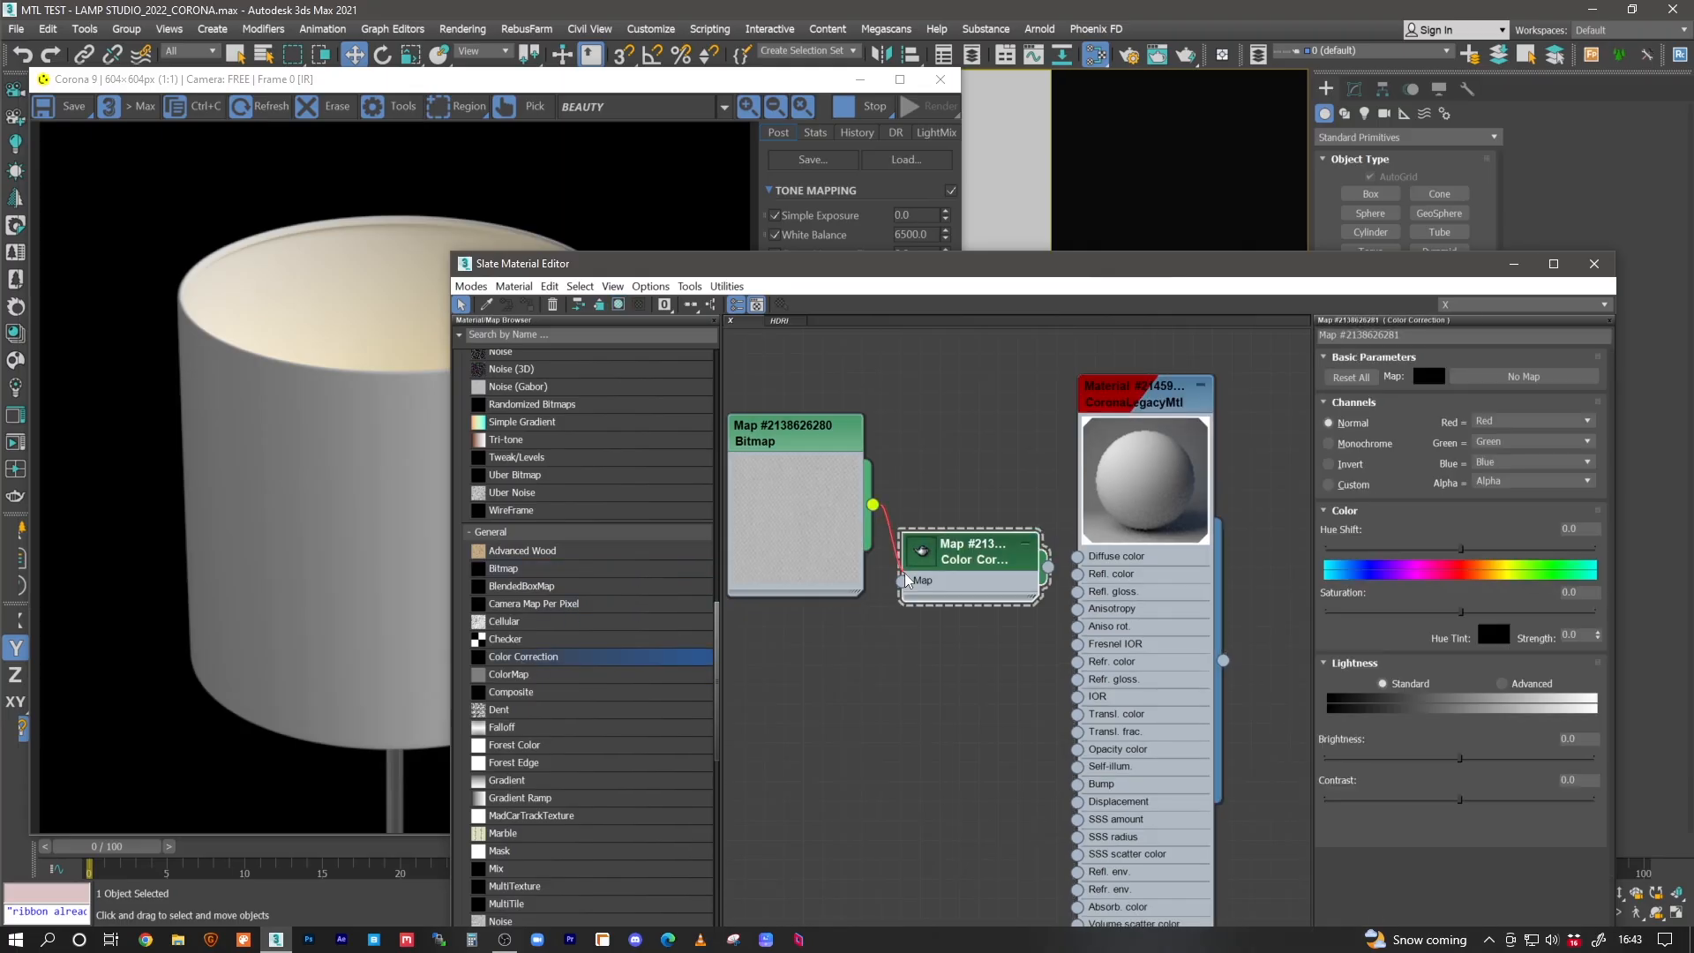
left_click_drag(804, 444, 688, 457)
left_click_drag(947, 564, 850, 558)
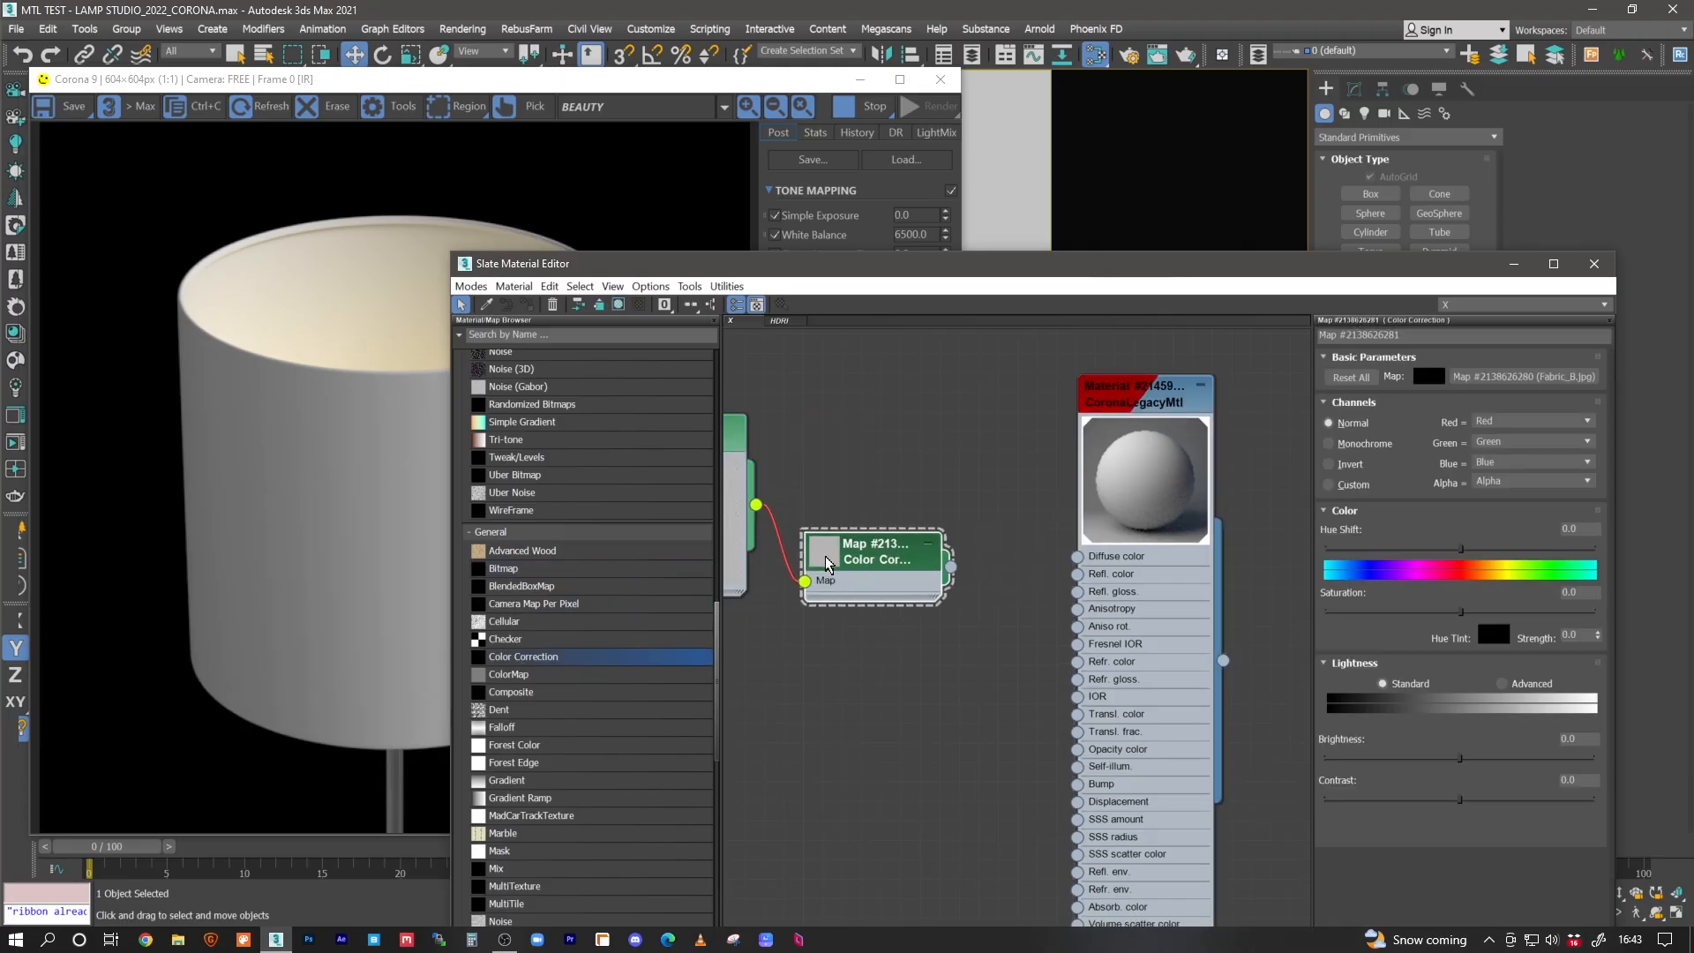
double_click(825, 557)
- Switch the Color Correction's lightness to Advanced, with RGB gamma/contrast 0.8 and gain 130
left_click(1502, 683)
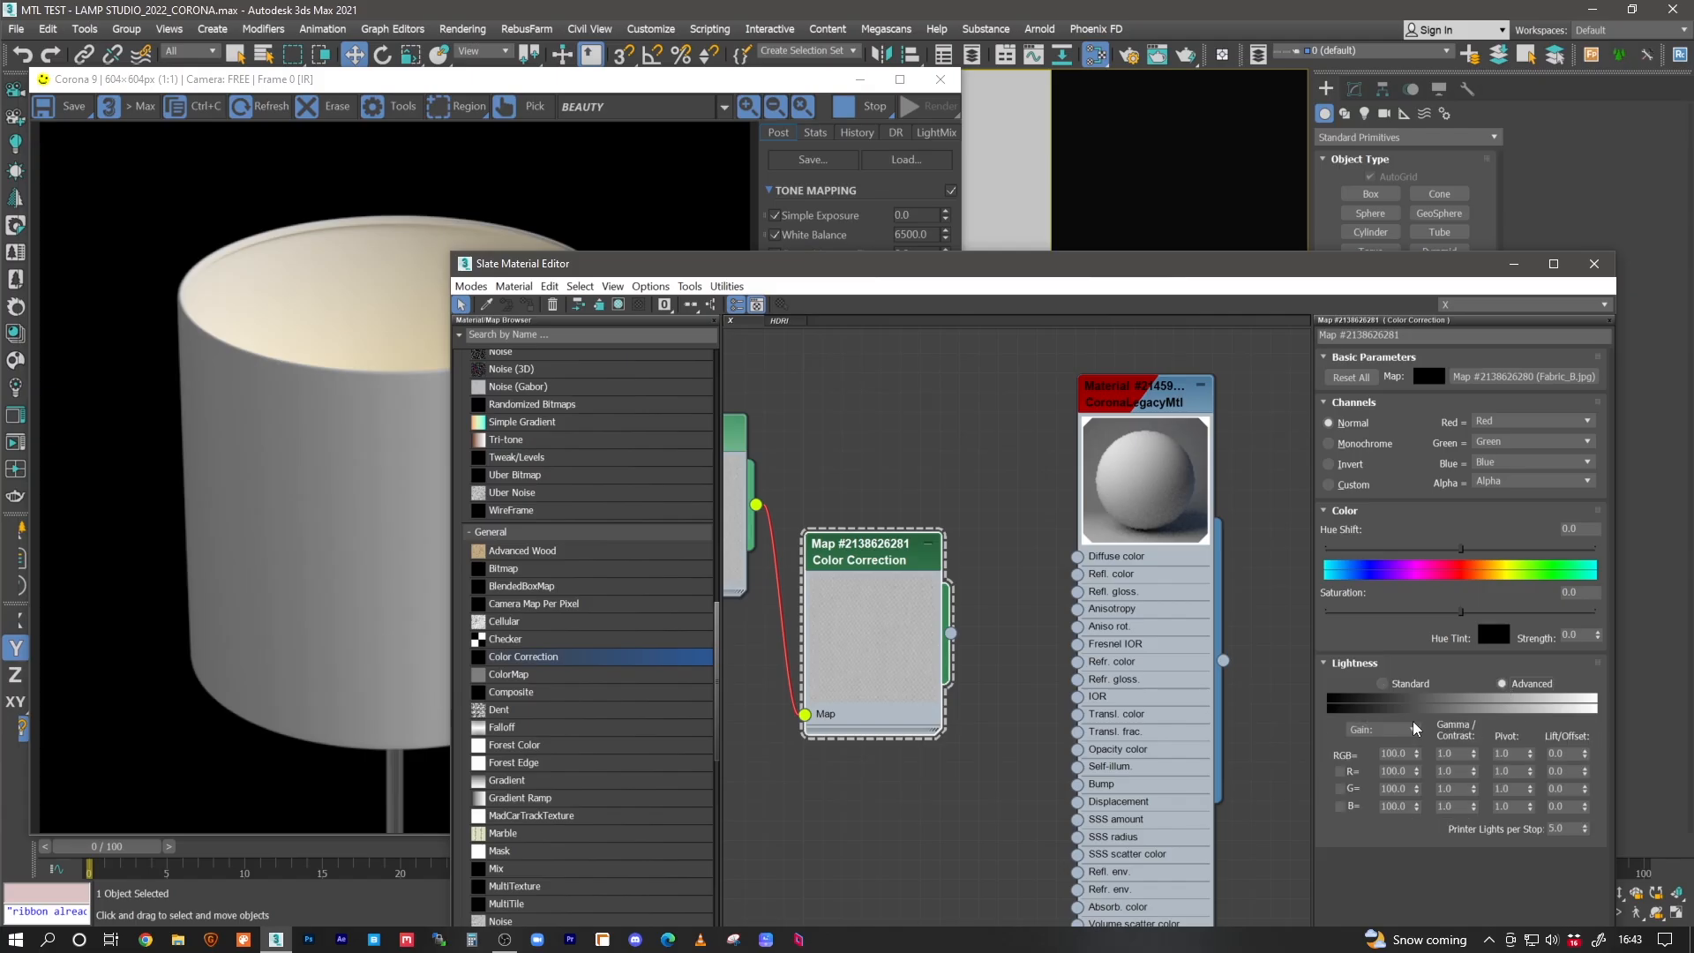
double_click(1456, 754)
type("0.8")
key("Return")
double_click(1403, 753)
type("13")
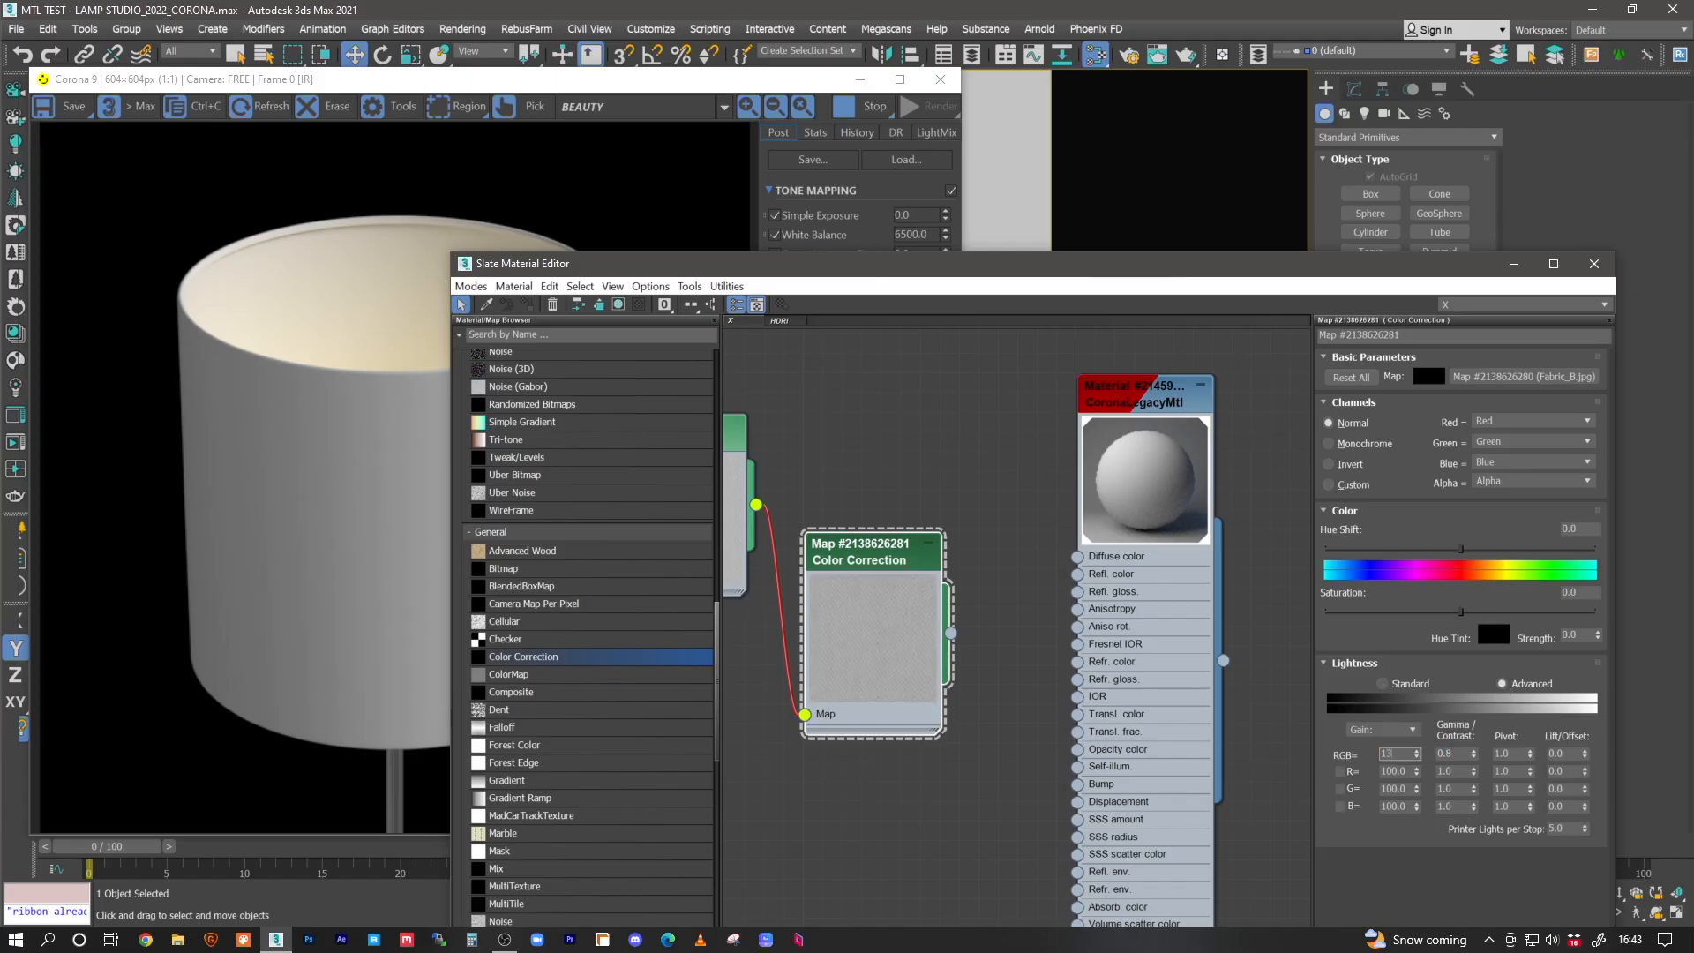
type("0")
key("Return")
- Connect the Color Correction map to the lampshade material's translucency fraction as an instance
mouse_move(1019, 632)
middle_mouse_down()
mouse_move(974, 637)
mouse_move(997, 612)
middle_mouse_up()
double_click(1125, 388)
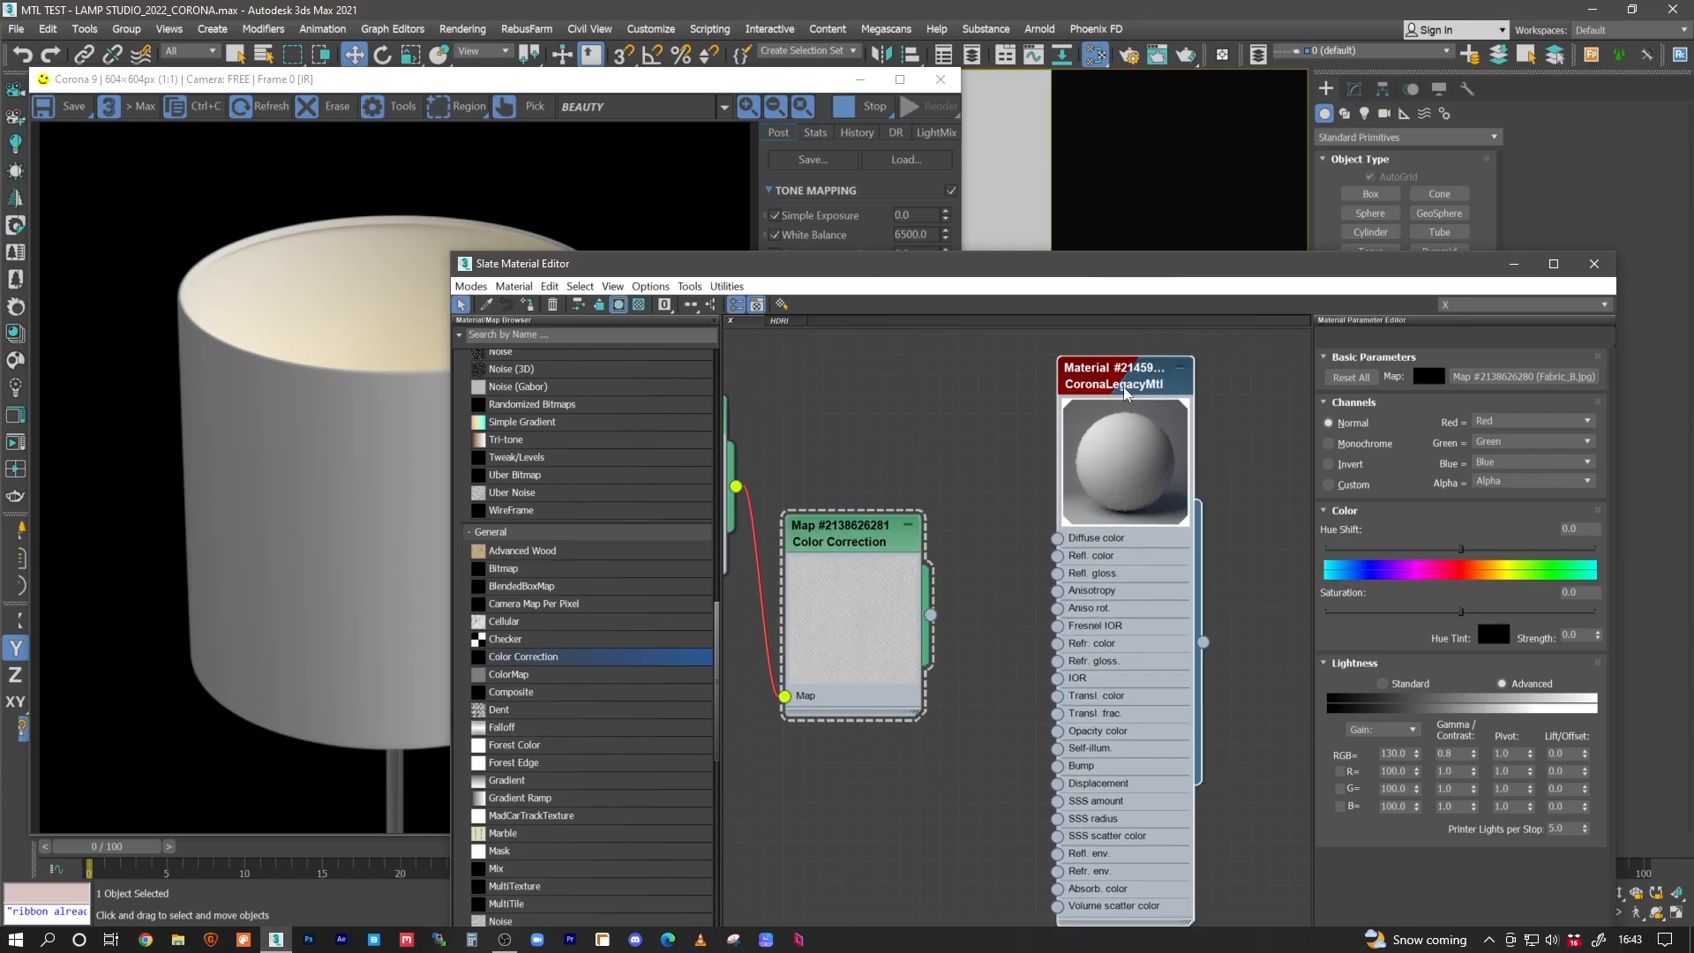
left_click_drag(1115, 556, 1444, 416)
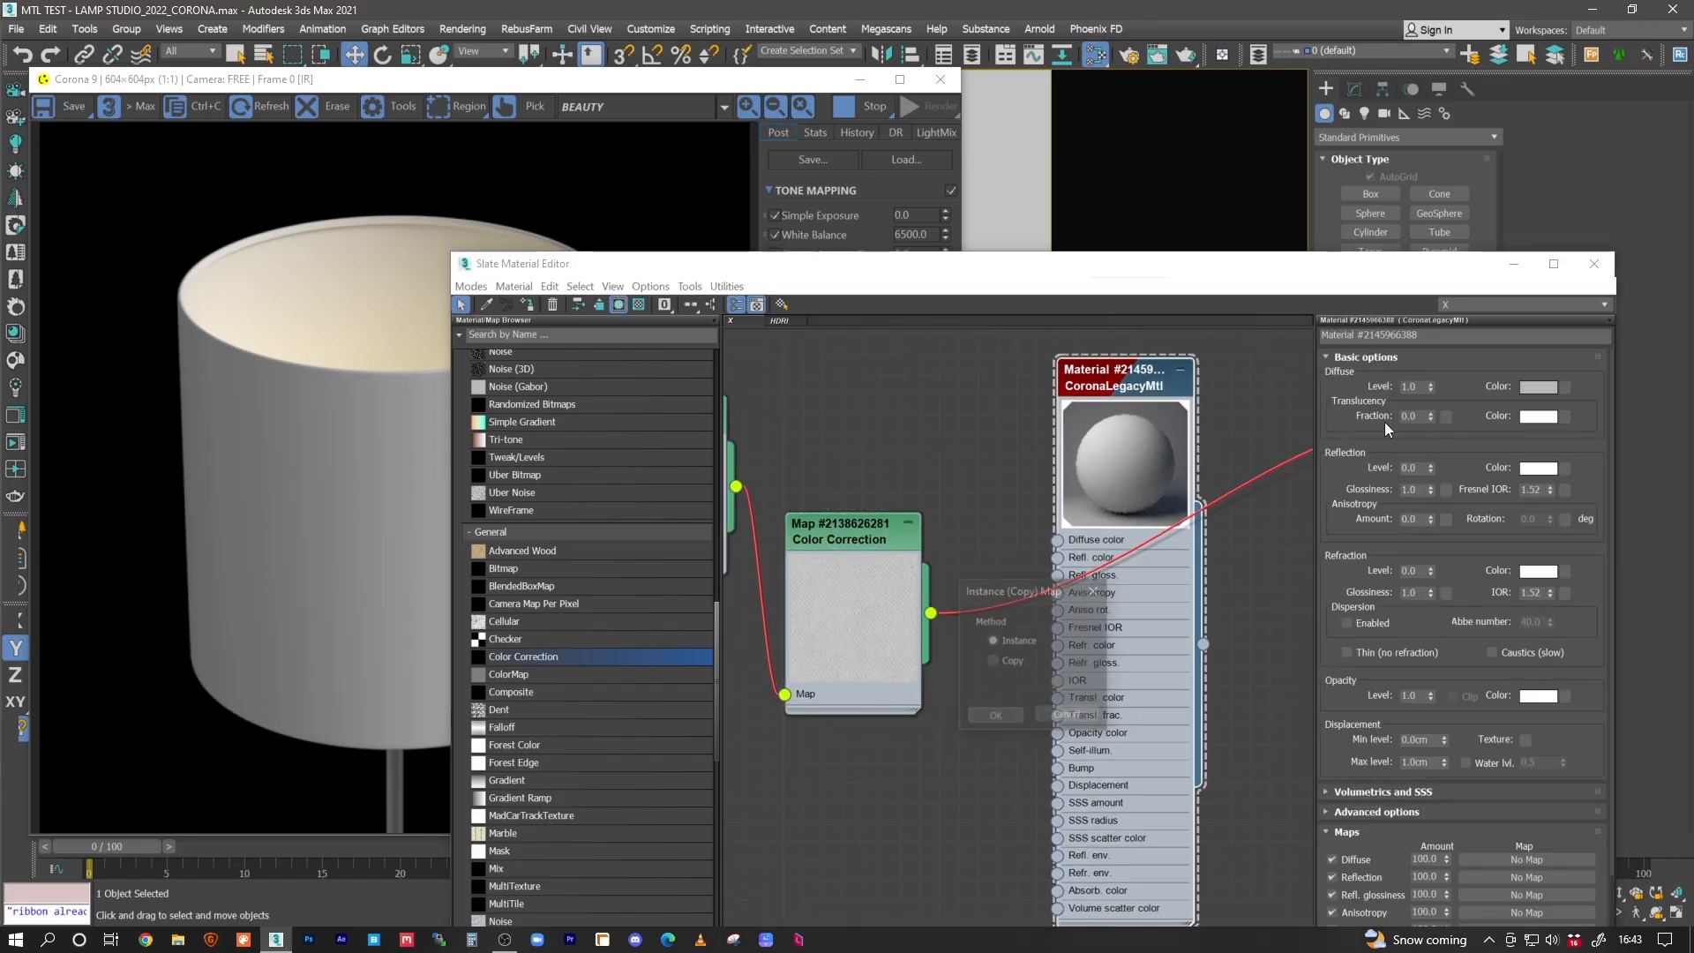
left_click(1002, 716)
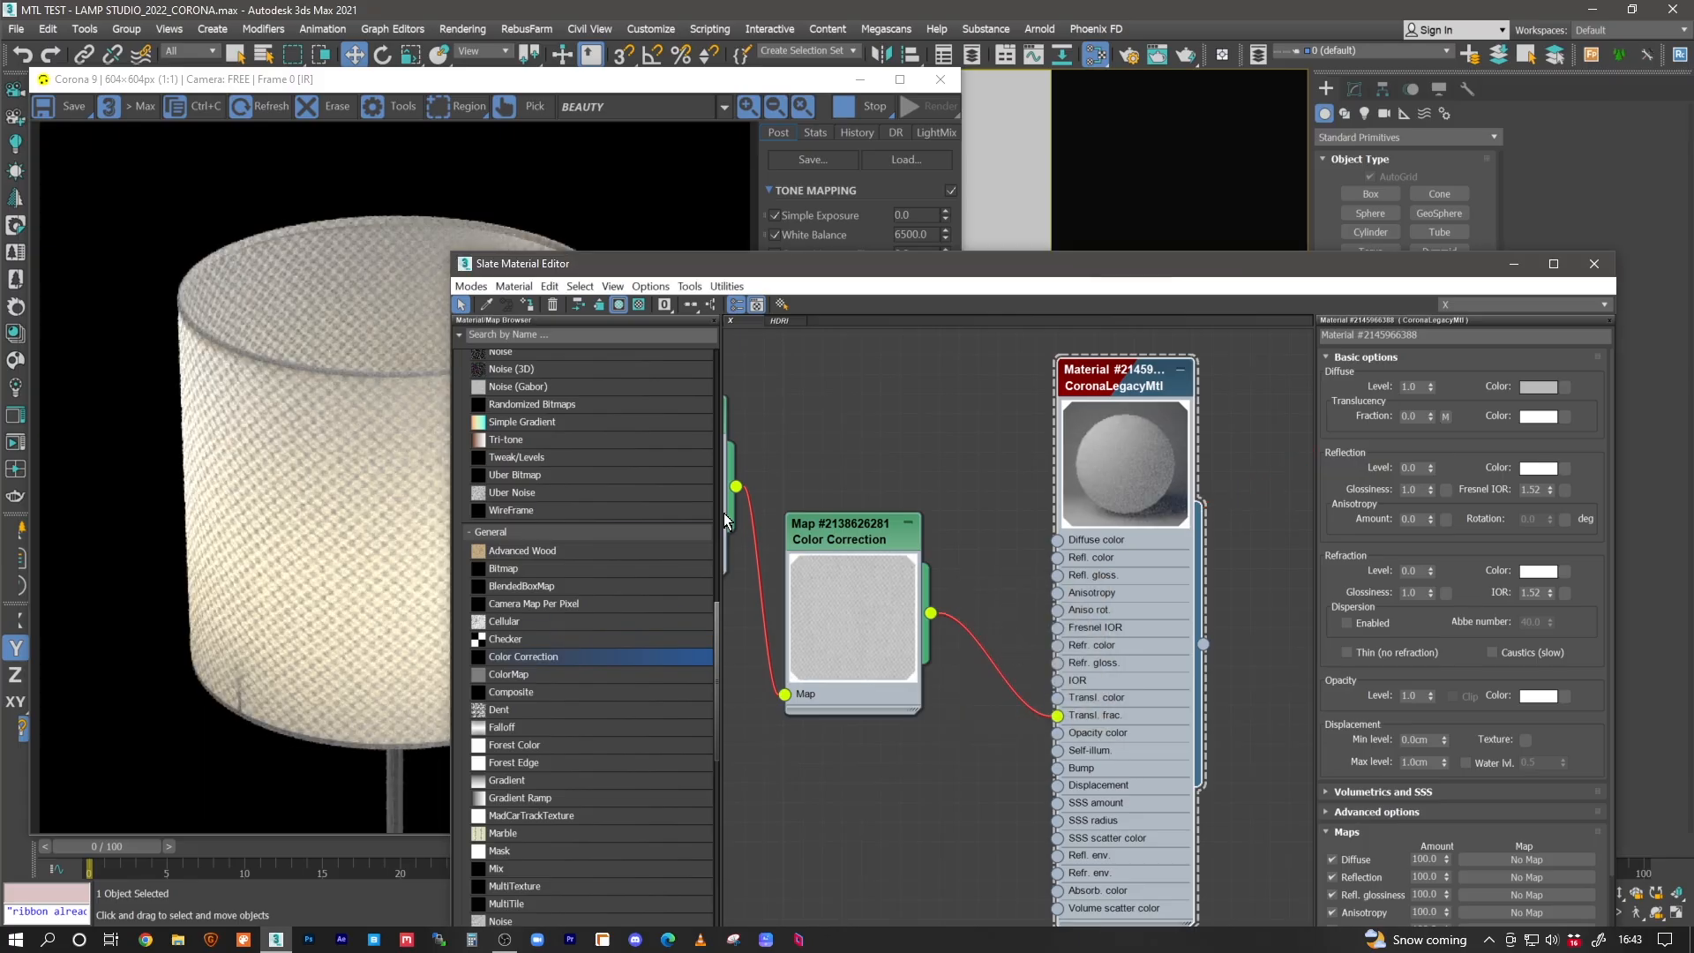
- Set the Fabric_B bitmap's U and V tiling to 5
middle_click_drag(759, 612, 906, 645)
left_click(817, 462)
type("5")
key("Tab")
type("5")
key("Return")
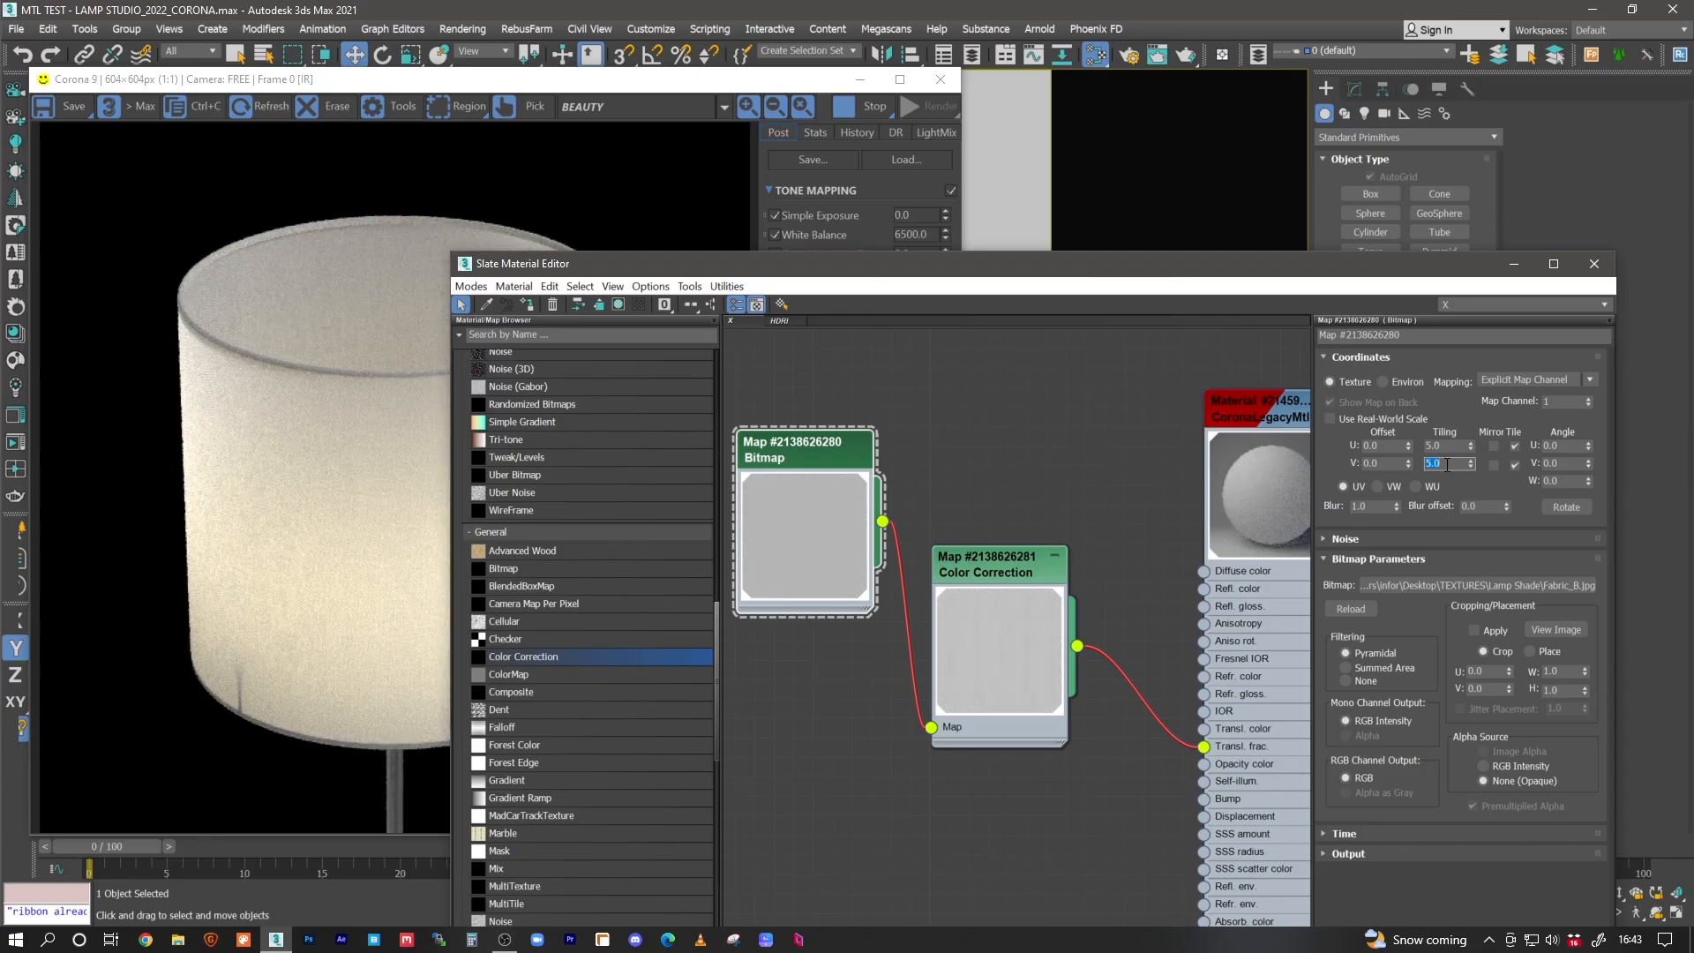
- Set the Fabric_B bitmap's filtering to Summed Area and its blur to 0.5, and check the interactive render
left_click(1369, 668)
left_click(1374, 505)
type("0.5")
key("Return")
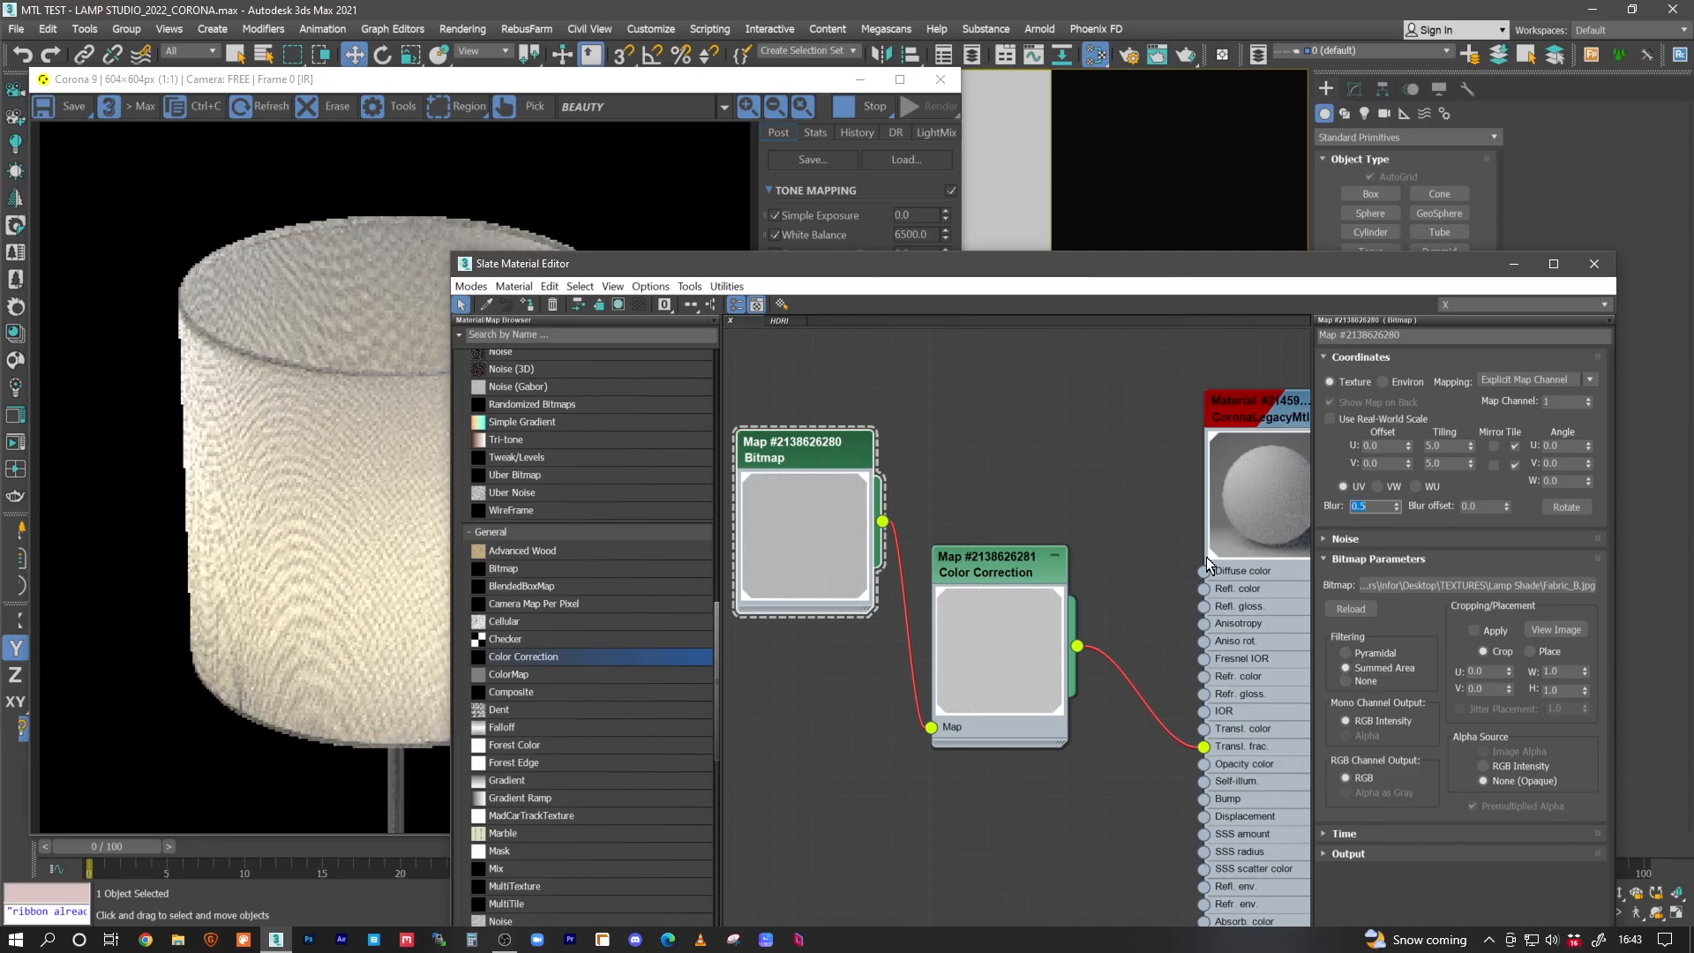
left_click(424, 486)
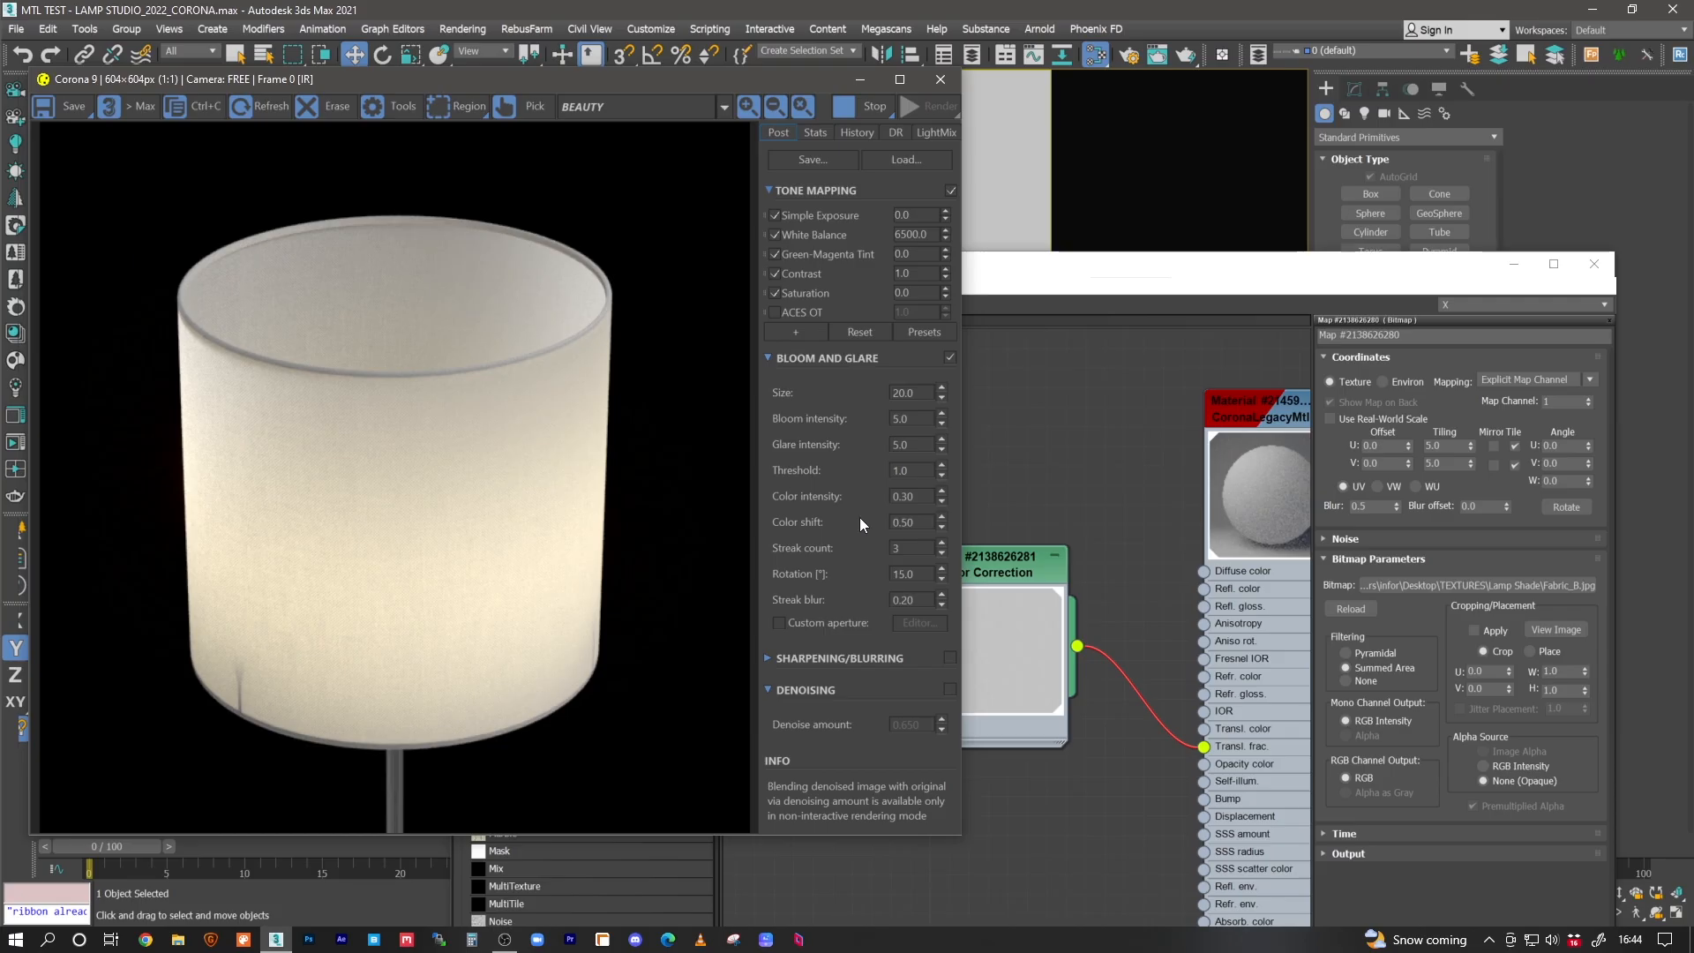
- Move the Bitmap and Color Correction nodes lower in the material graph to free space above them
left_click(1060, 483)
scroll(1022, 498, "down", 2)
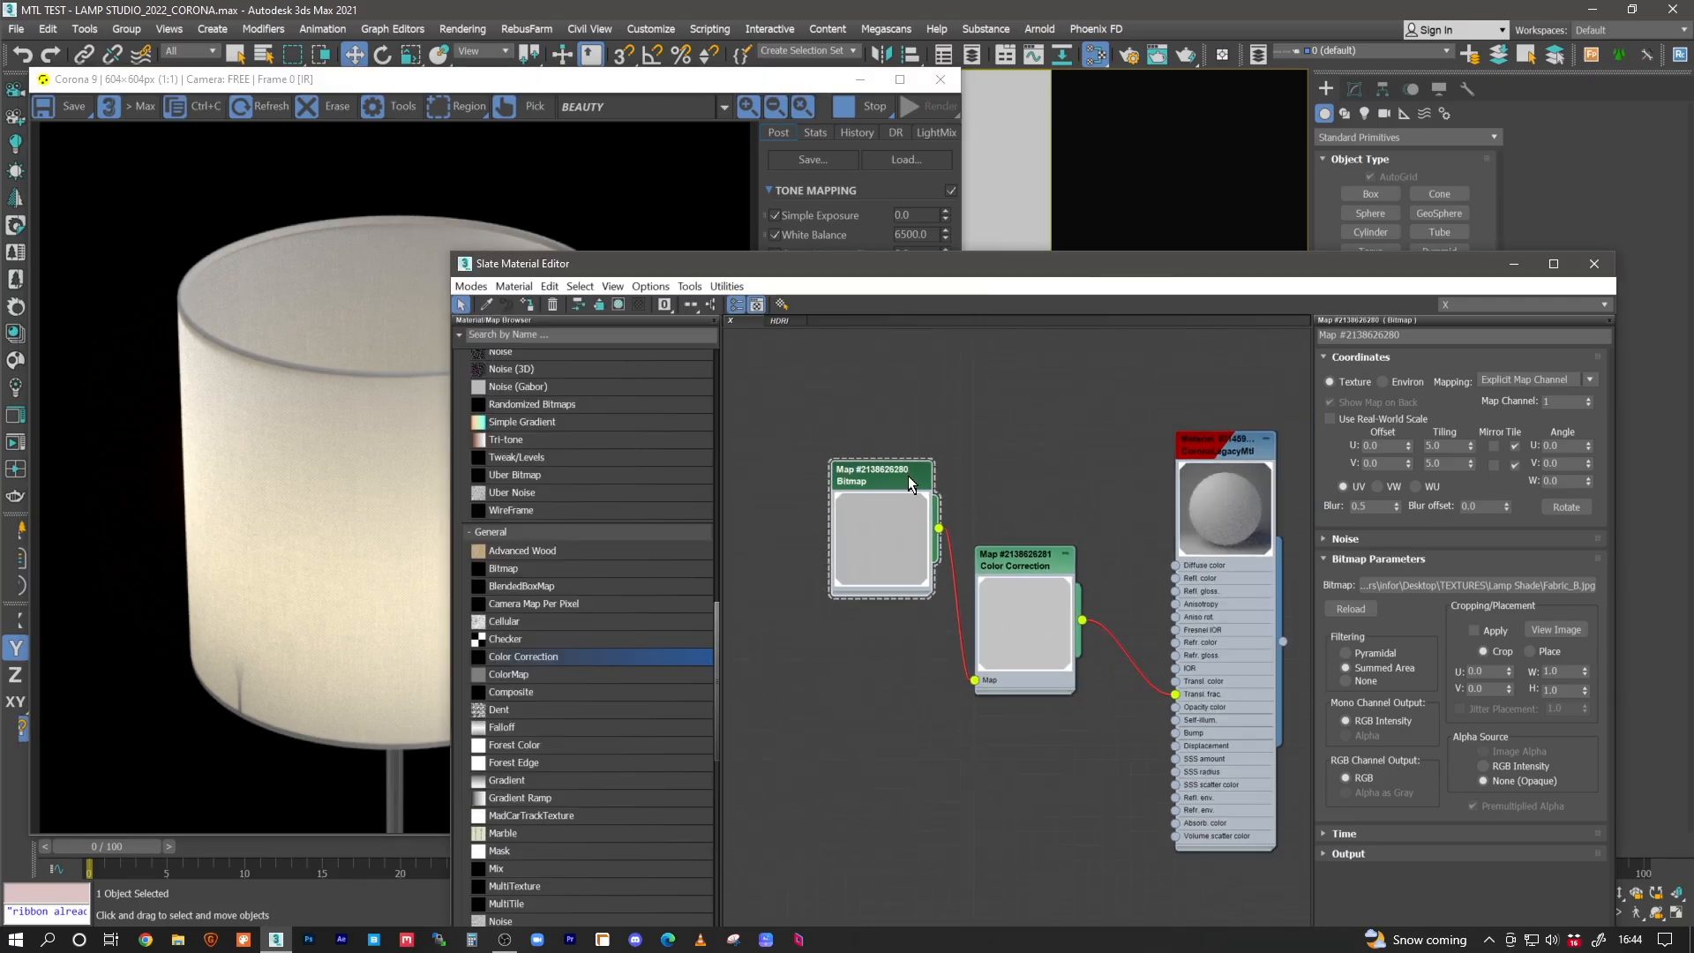
left_click_drag(908, 475, 905, 597)
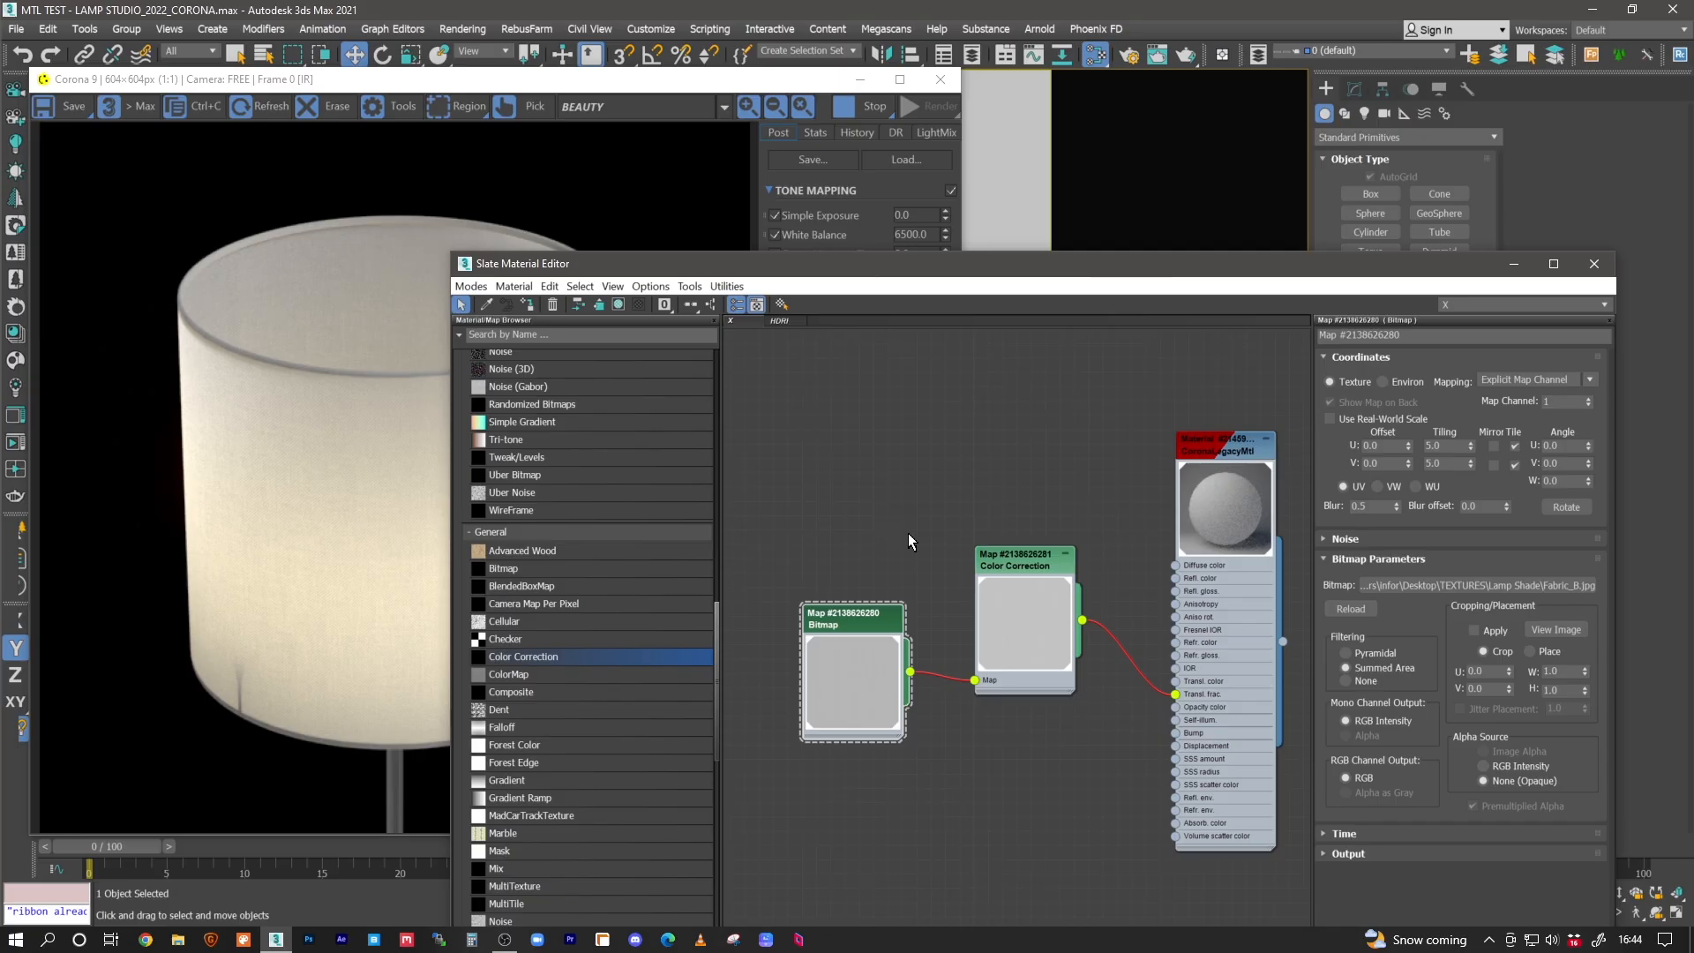
left_click_drag(1006, 560, 1006, 633)
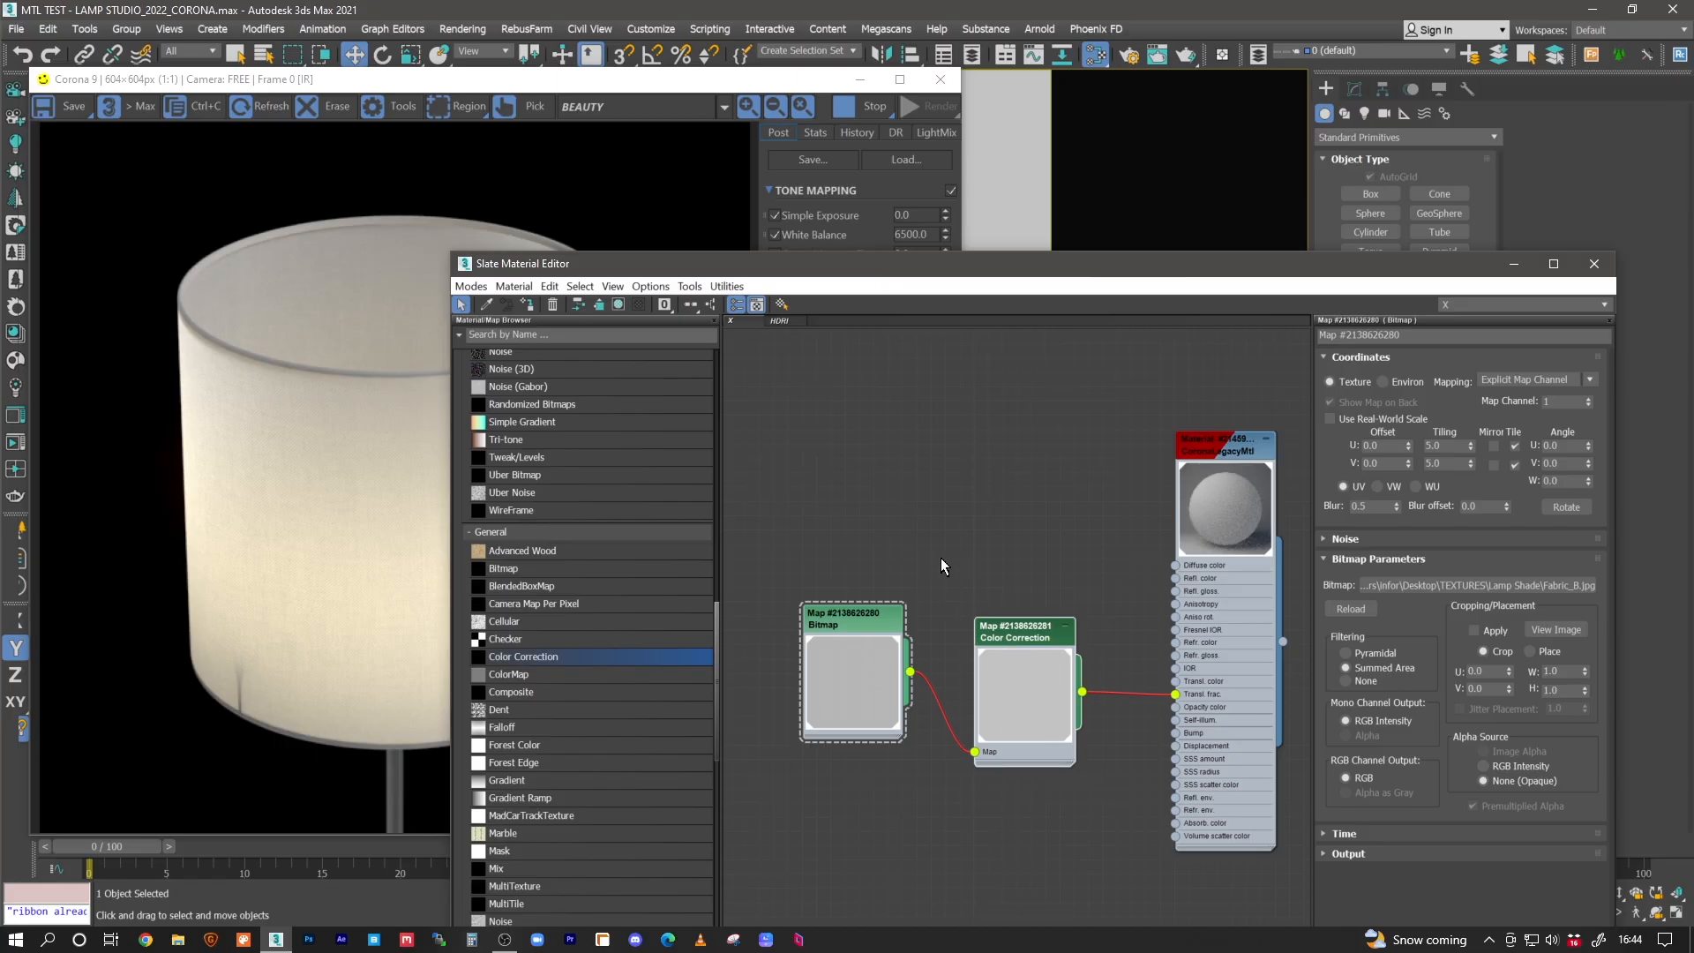
- Add a Falloff map in the free space above the Bitmap node
left_click(1234, 452)
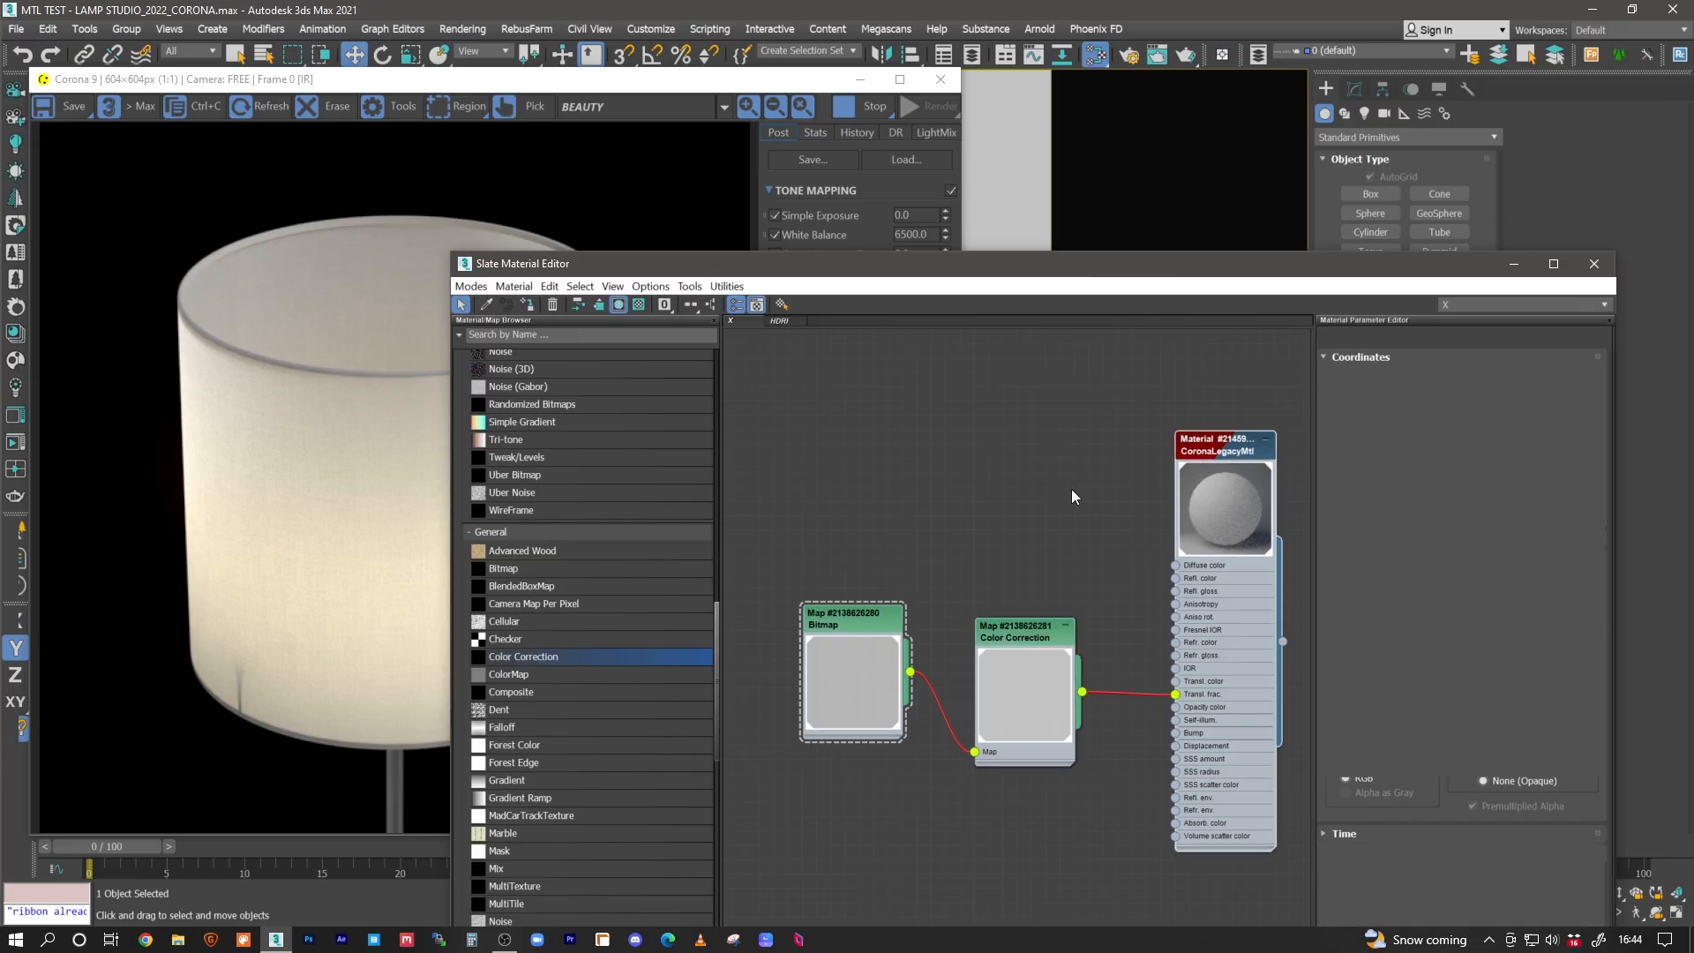
middle_click_drag(1071, 489, 1041, 483)
middle_click_drag(920, 487, 834, 485)
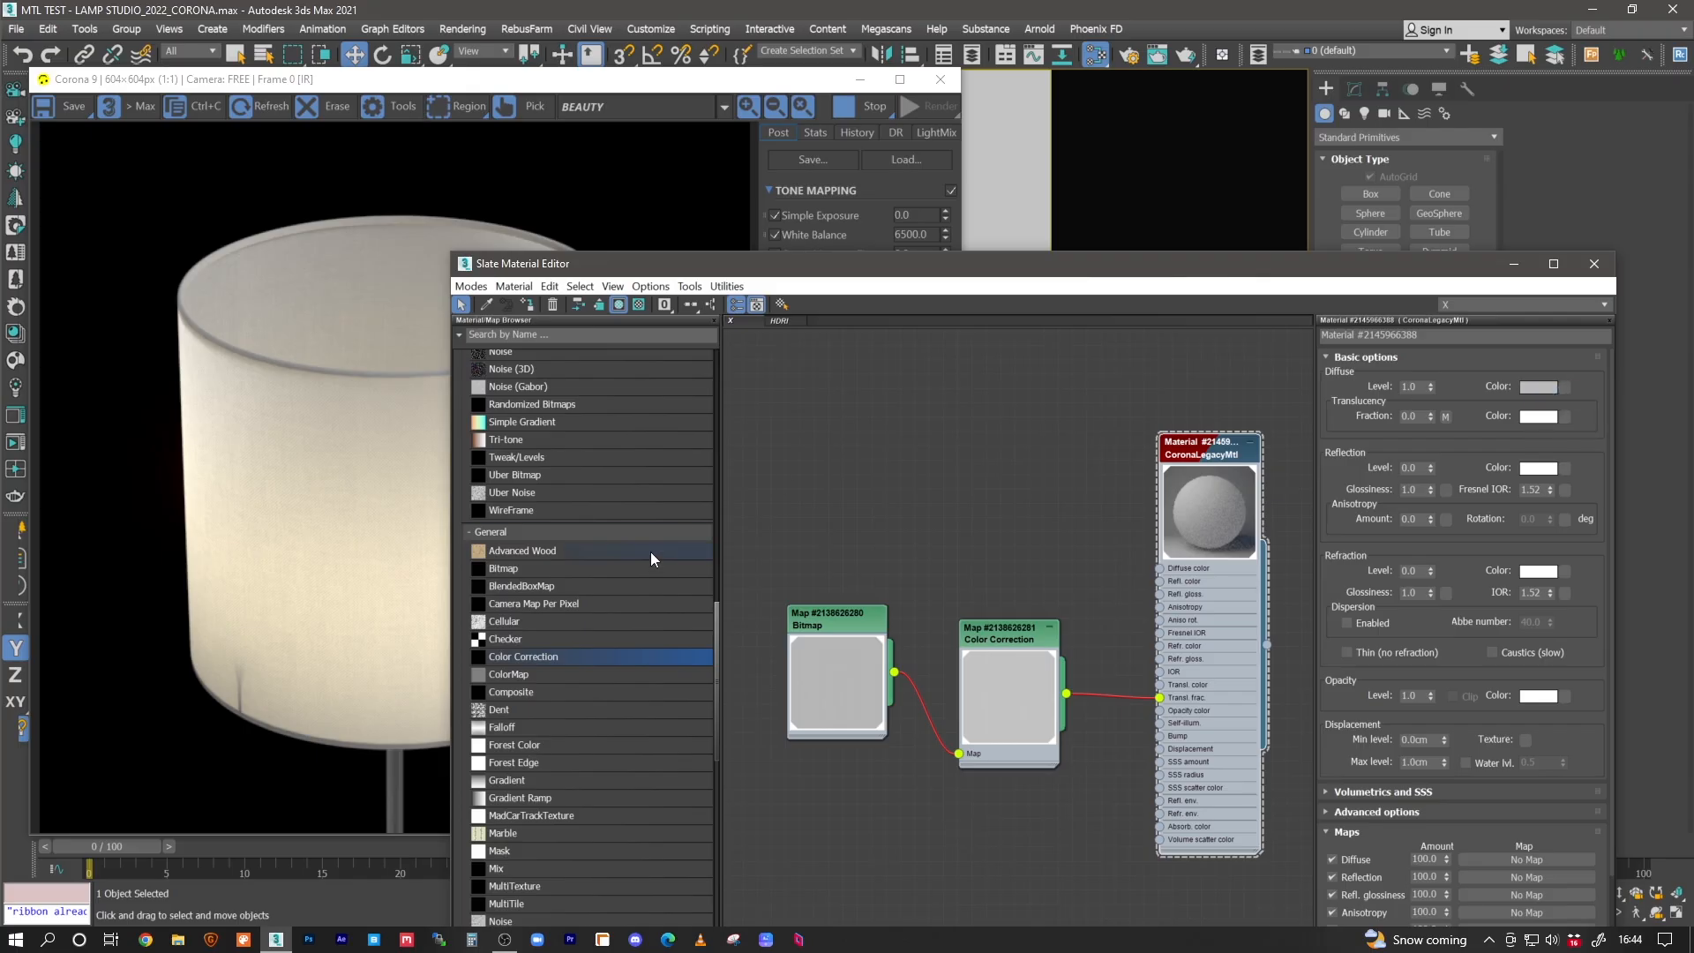
left_click_drag(508, 723, 907, 467)
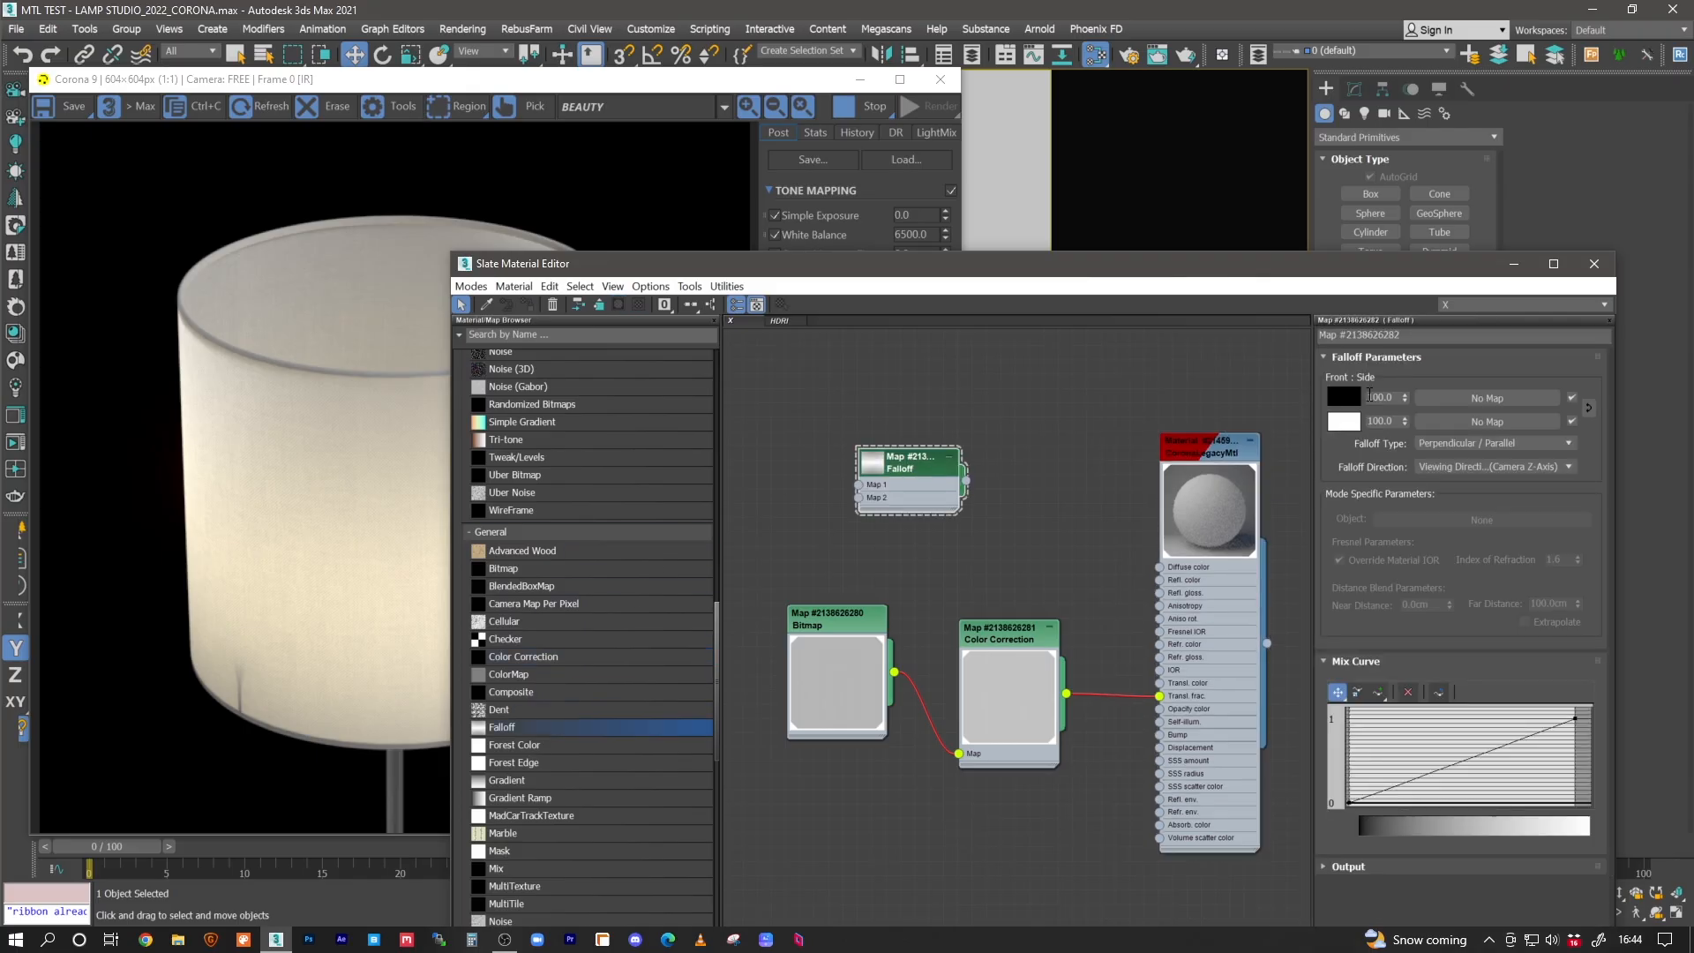
- Set both Falloff colors to the same 128 grey and make the side color slightly lighter
right_click(1338, 397)
left_click(1348, 424)
left_click_drag(1345, 401, 1345, 421)
left_click(1056, 660)
left_click(1344, 421)
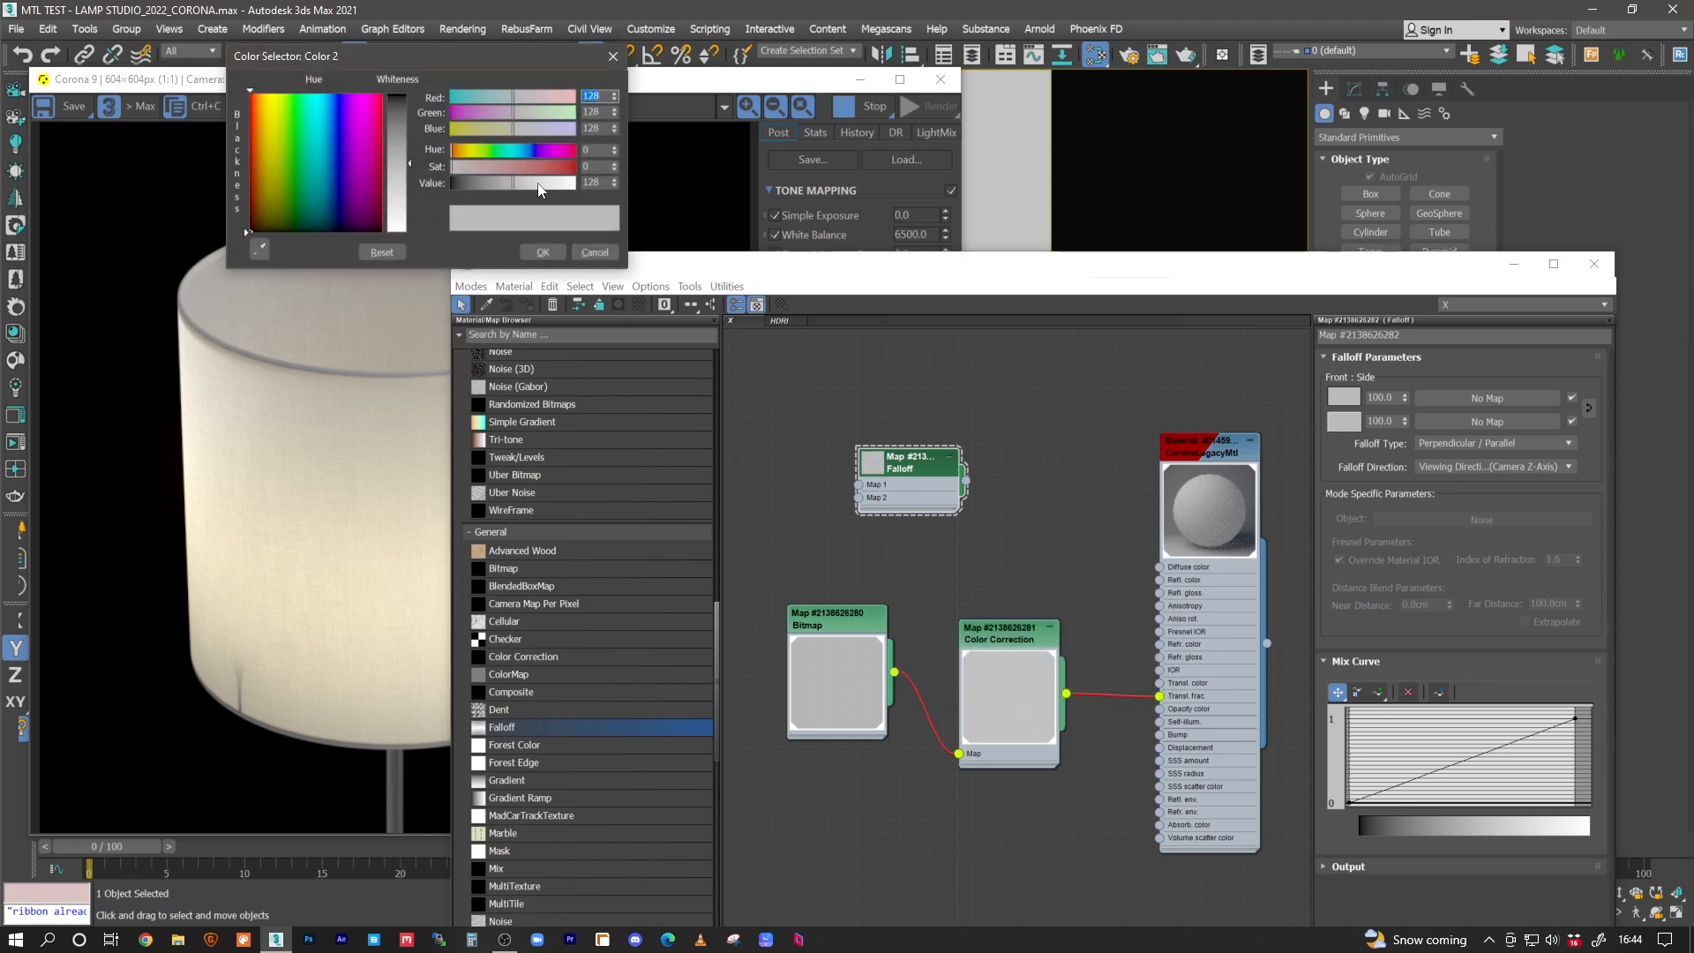
left_click_drag(547, 186, 541, 189)
left_click(541, 253)
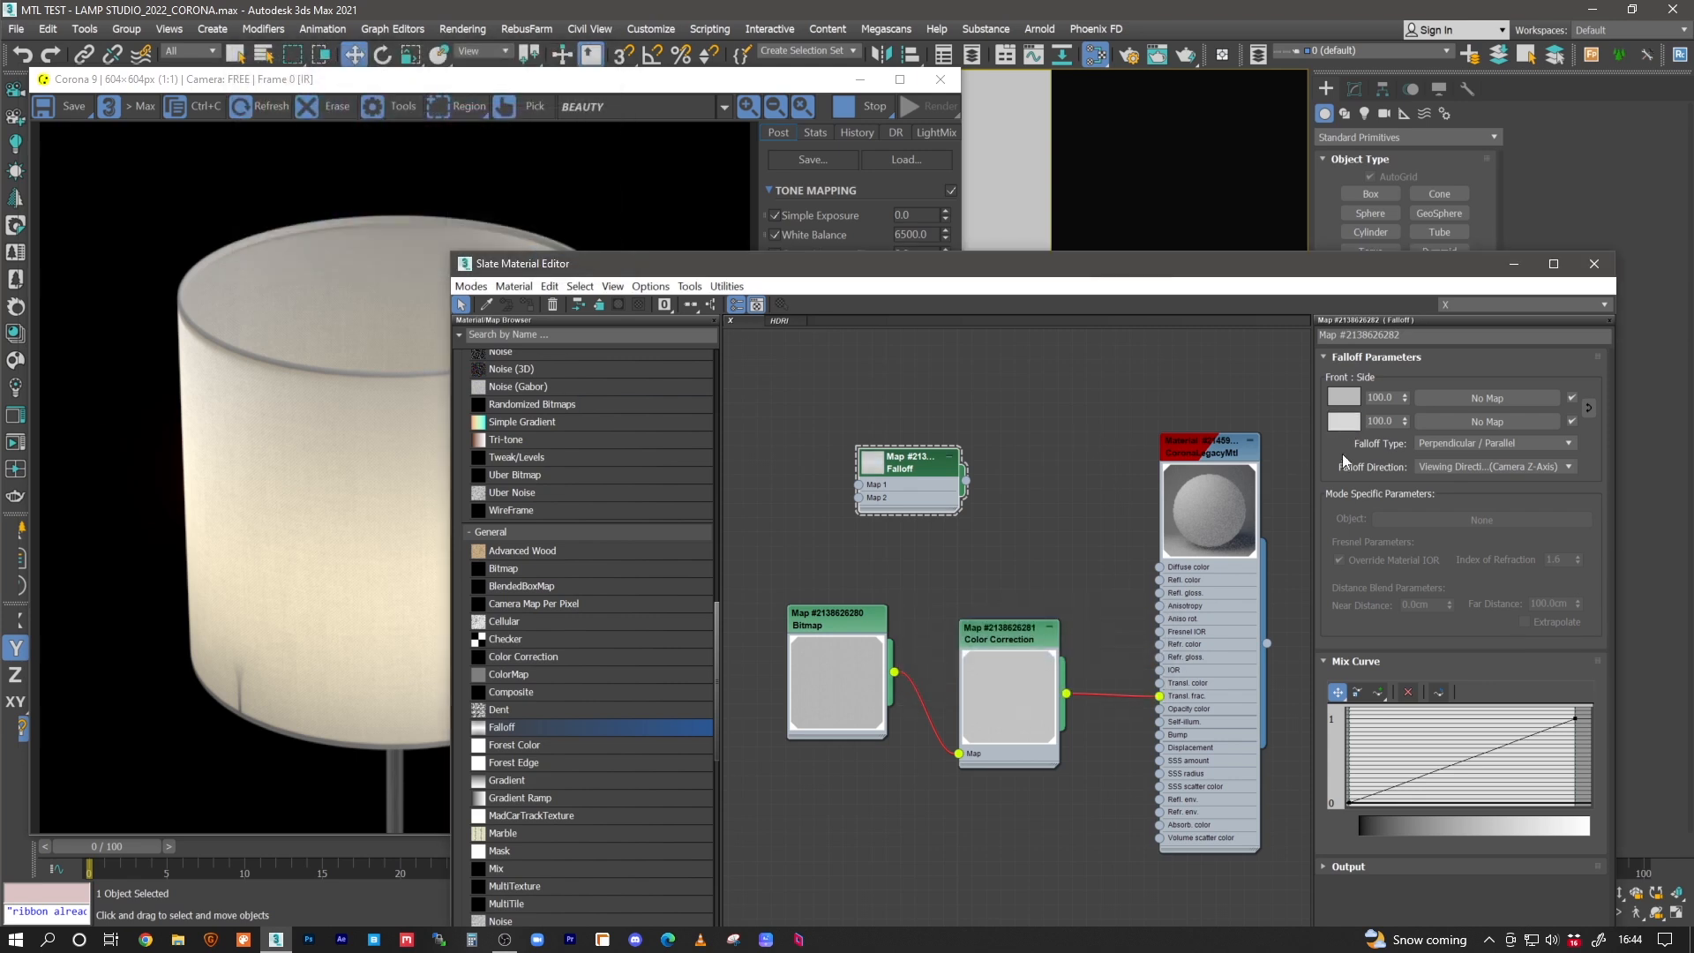
- Convert the end point of the Falloff's mix curve to a Bezier point and bend the curve downward for a late rise
right_click(1579, 724)
left_click(1603, 764)
left_click_drag(1521, 738, 1558, 802)
- Connect the Falloff map to the material's Diffuse color and inspect the lampshade in the interactive render
left_click_drag(967, 480, 1160, 567)
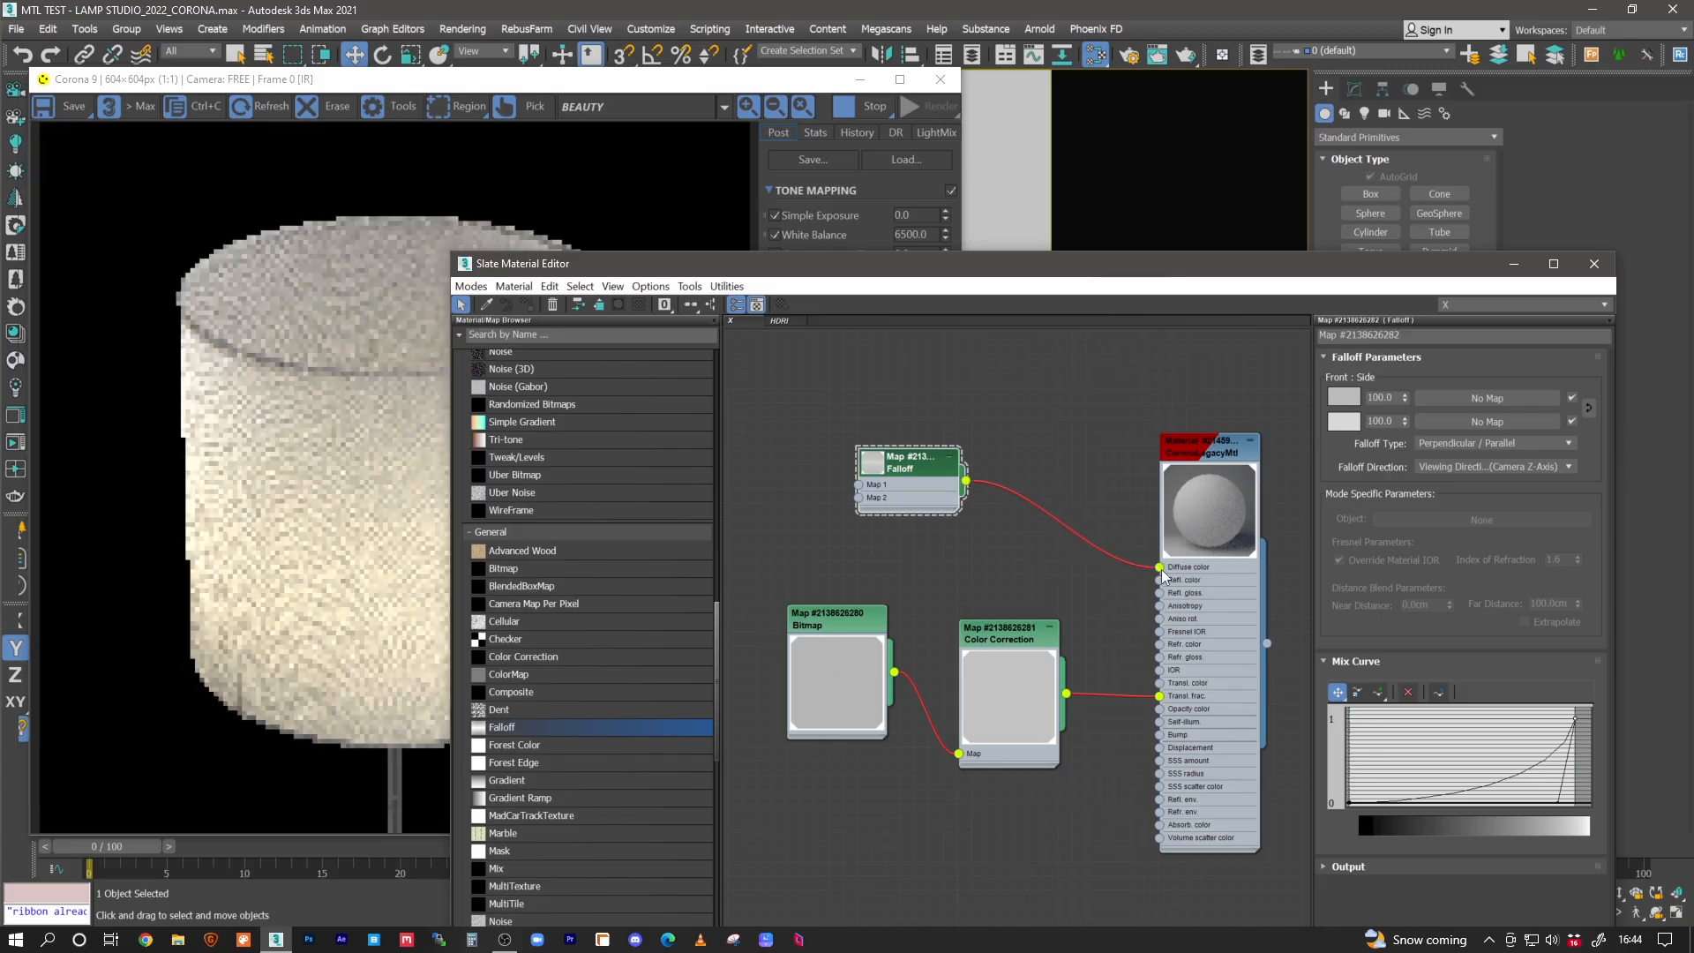
left_click(312, 436)
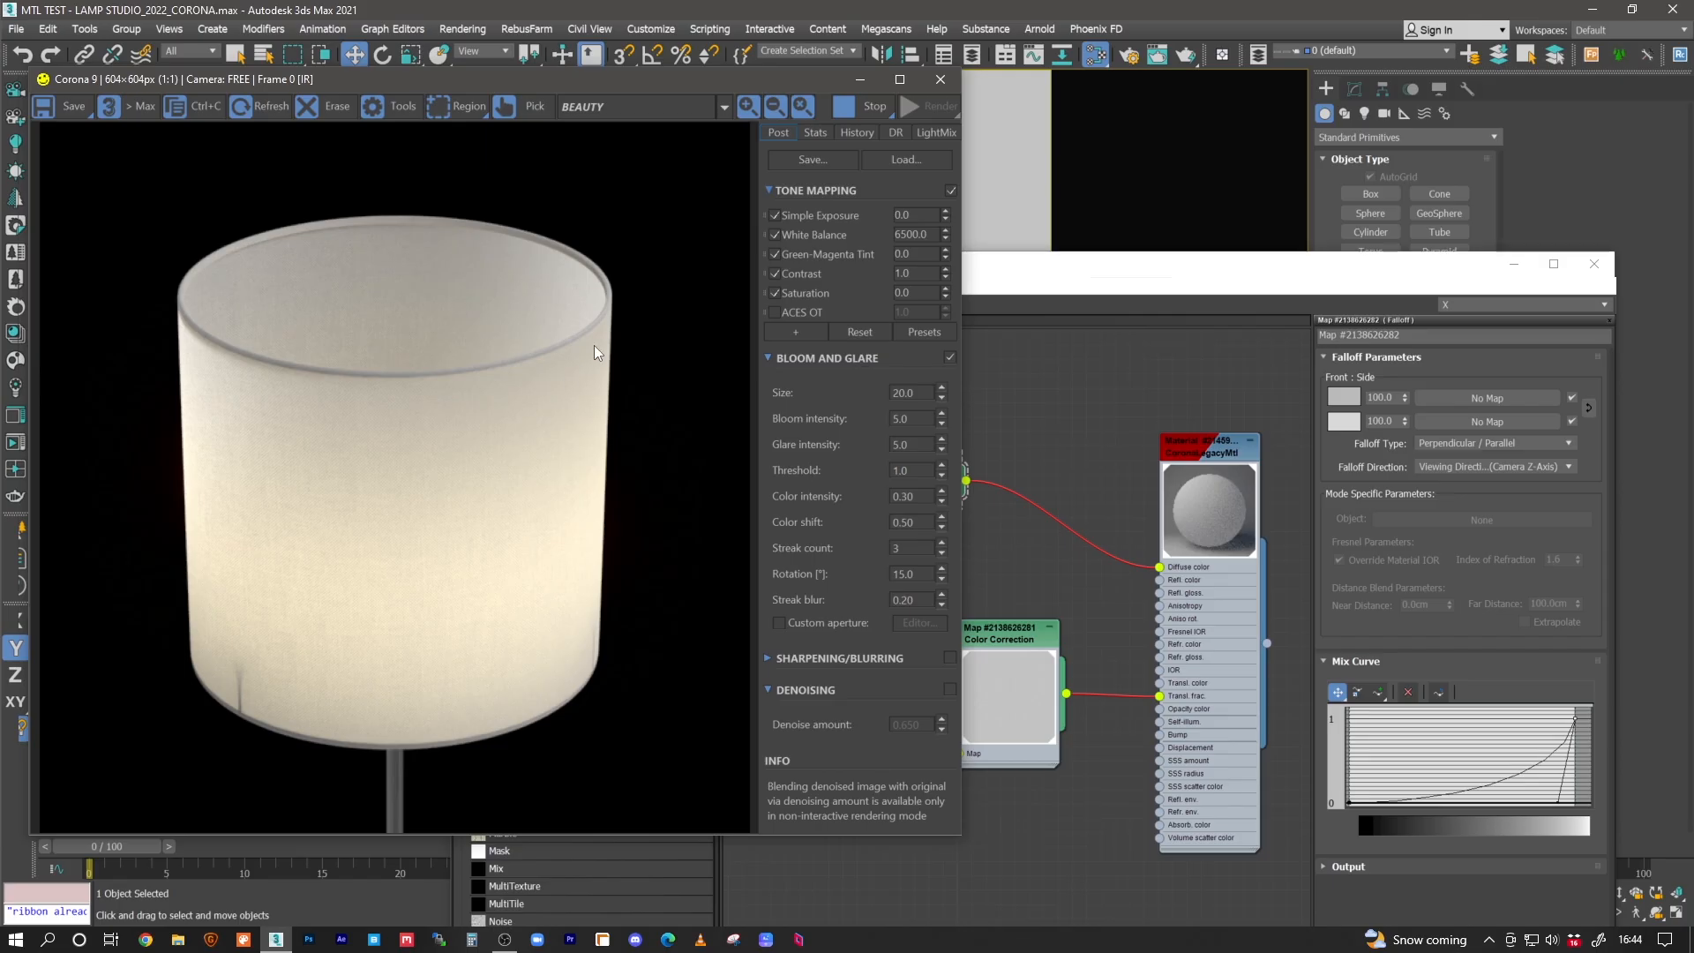
left_click(969, 436)
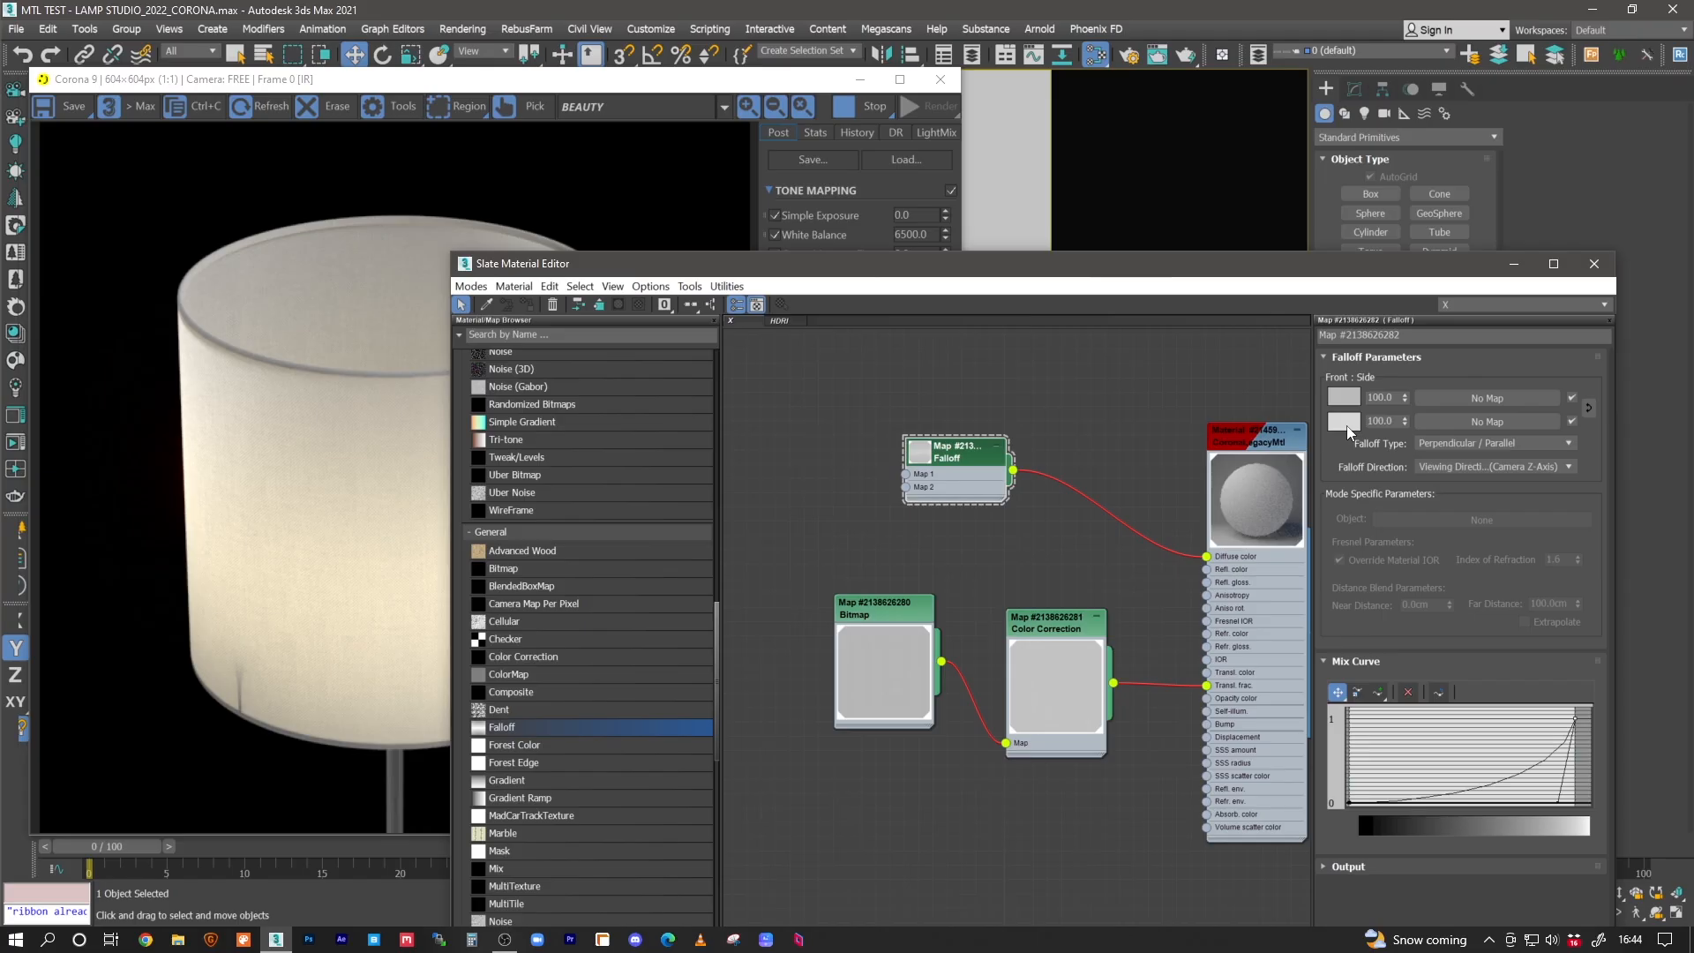
left_click(358, 464)
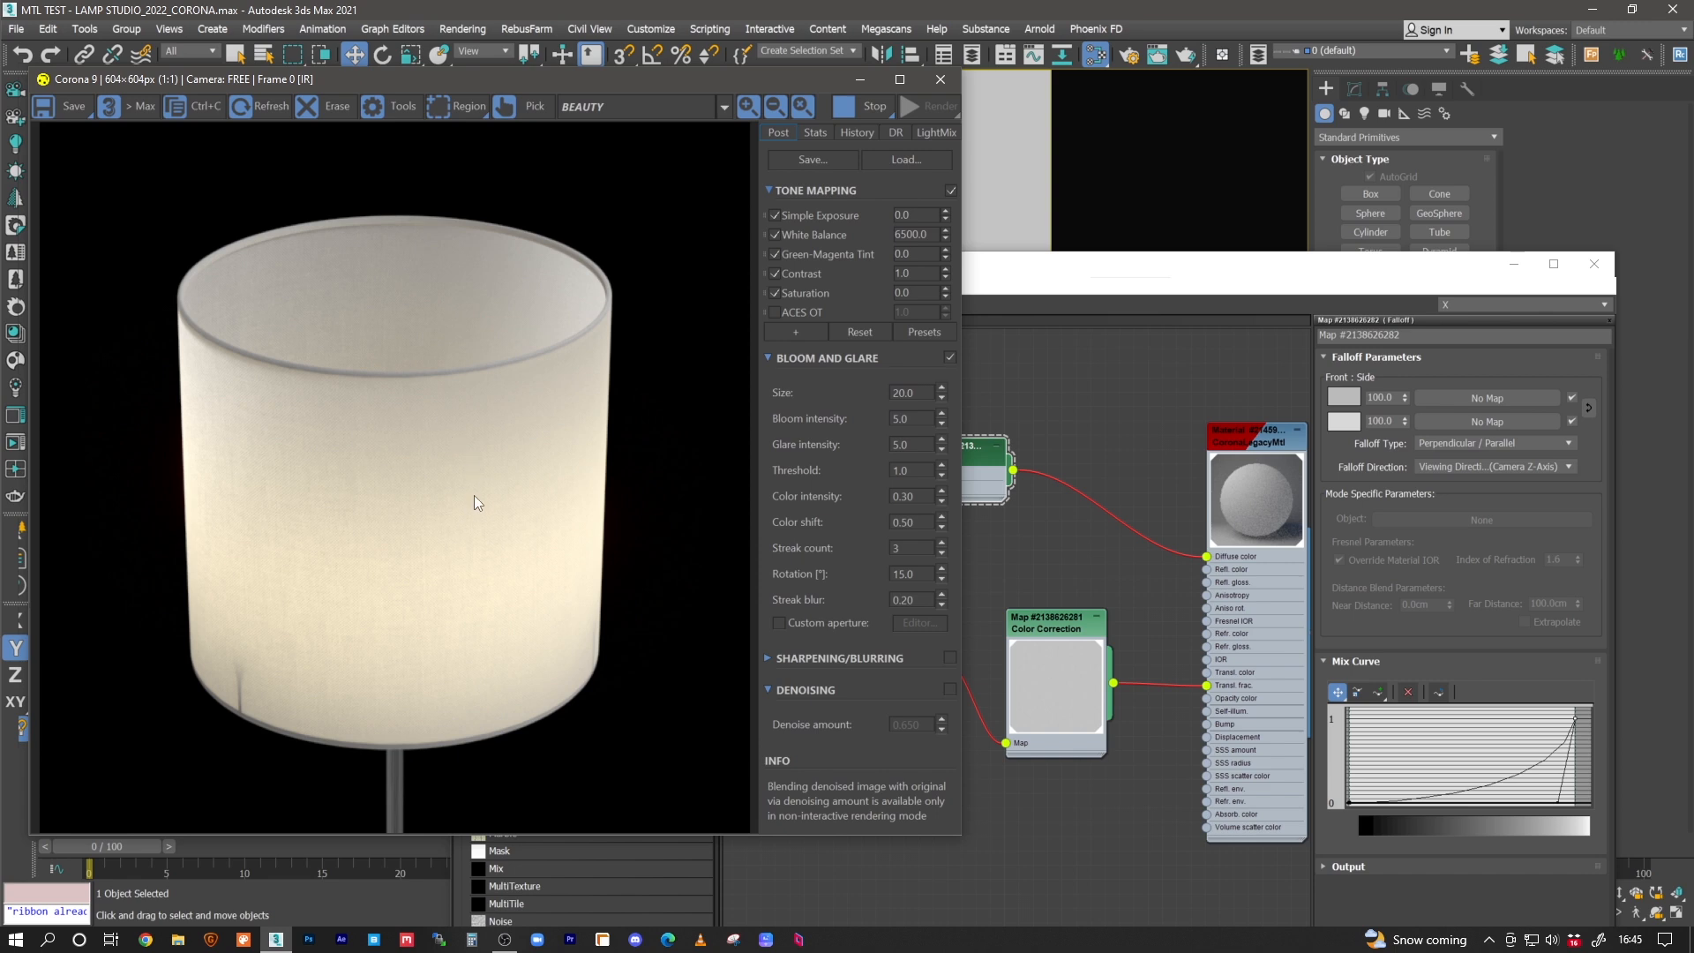
- Set the CoronaLegacyMtl's translucency color to a warm cream with hue 29 and saturation 49
left_click(1147, 468)
double_click(1155, 426)
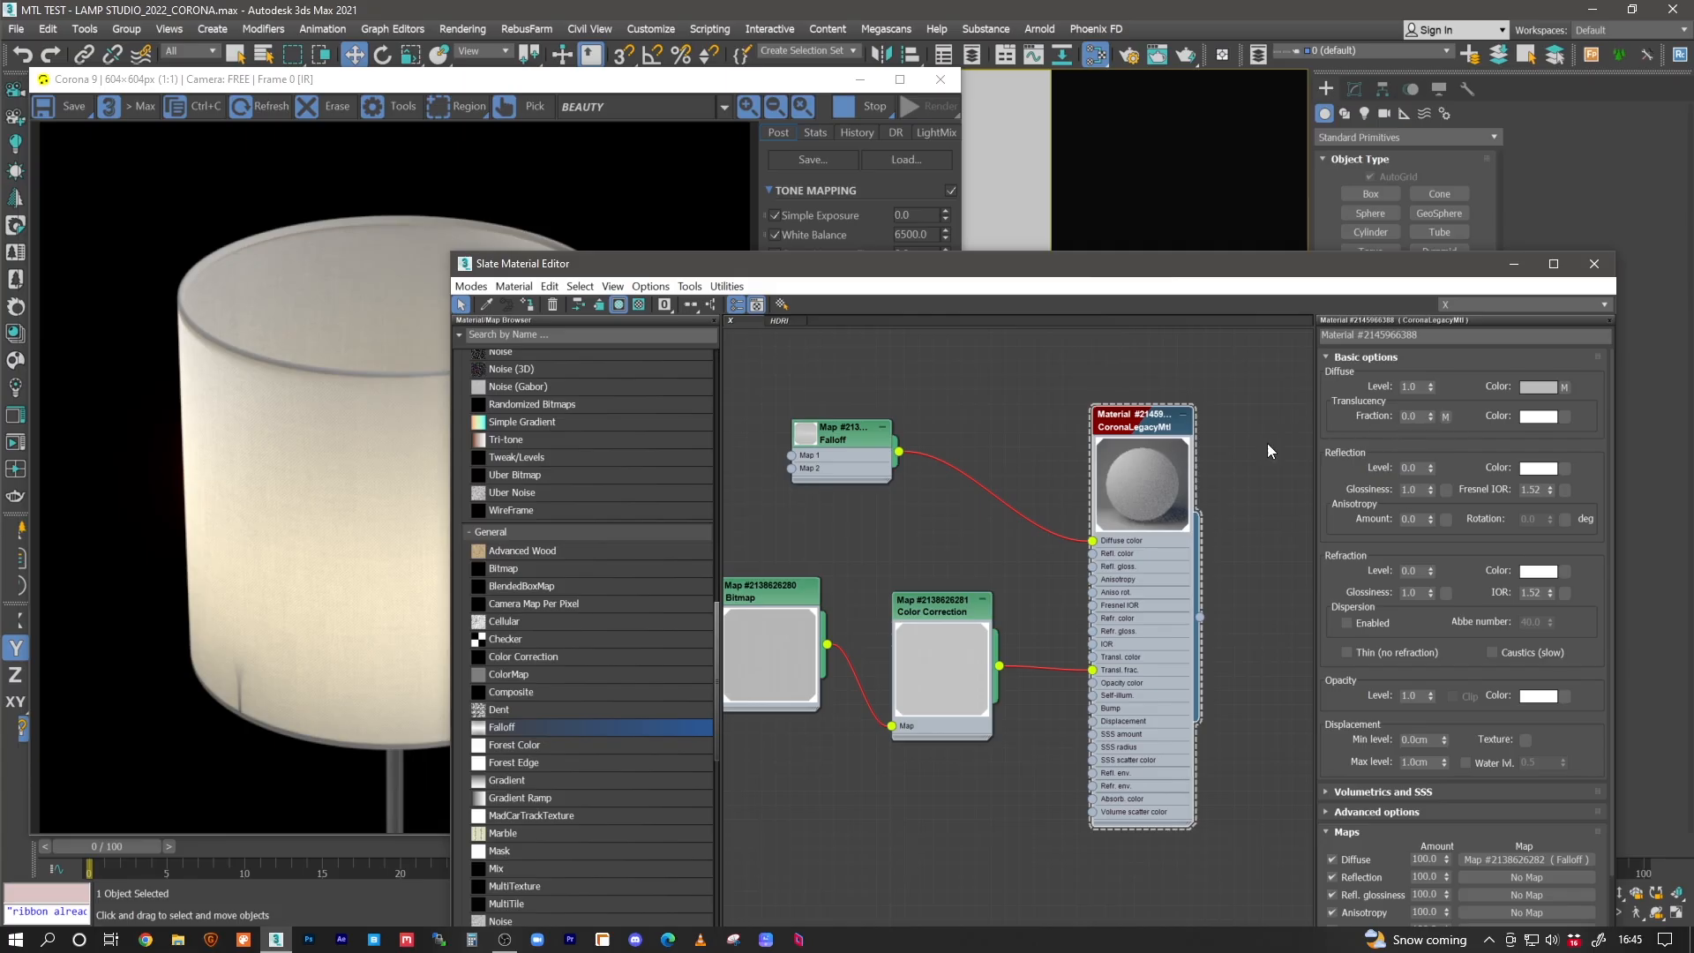
left_click(1527, 418)
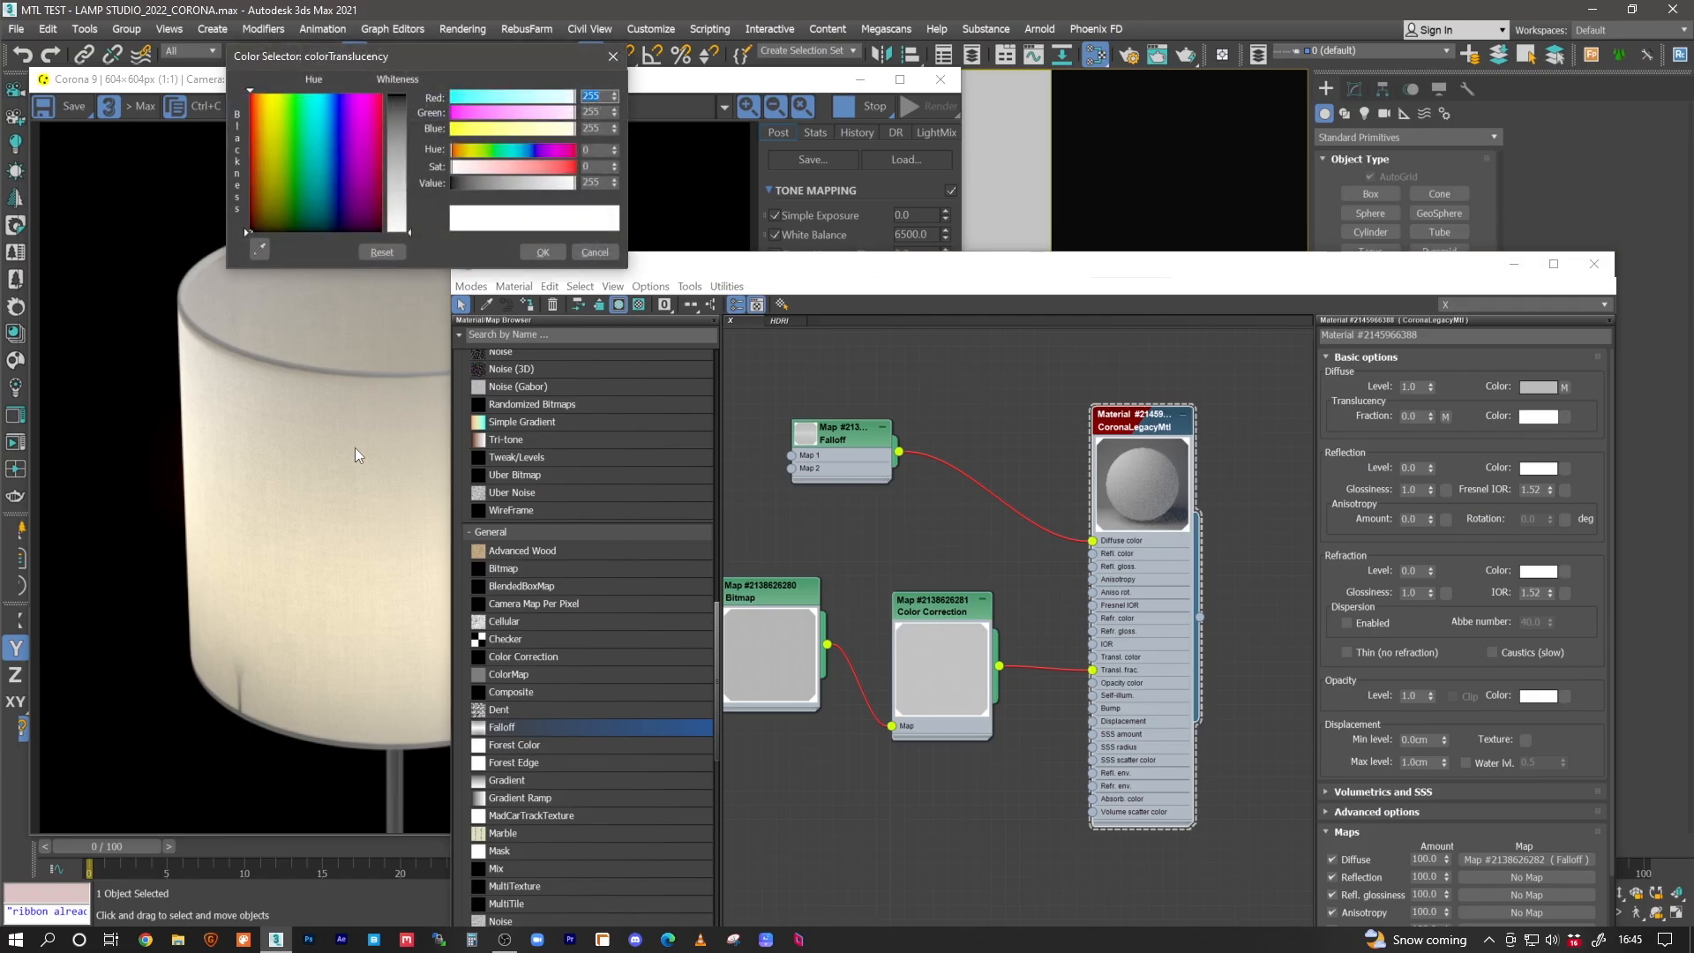
left_click(465, 153)
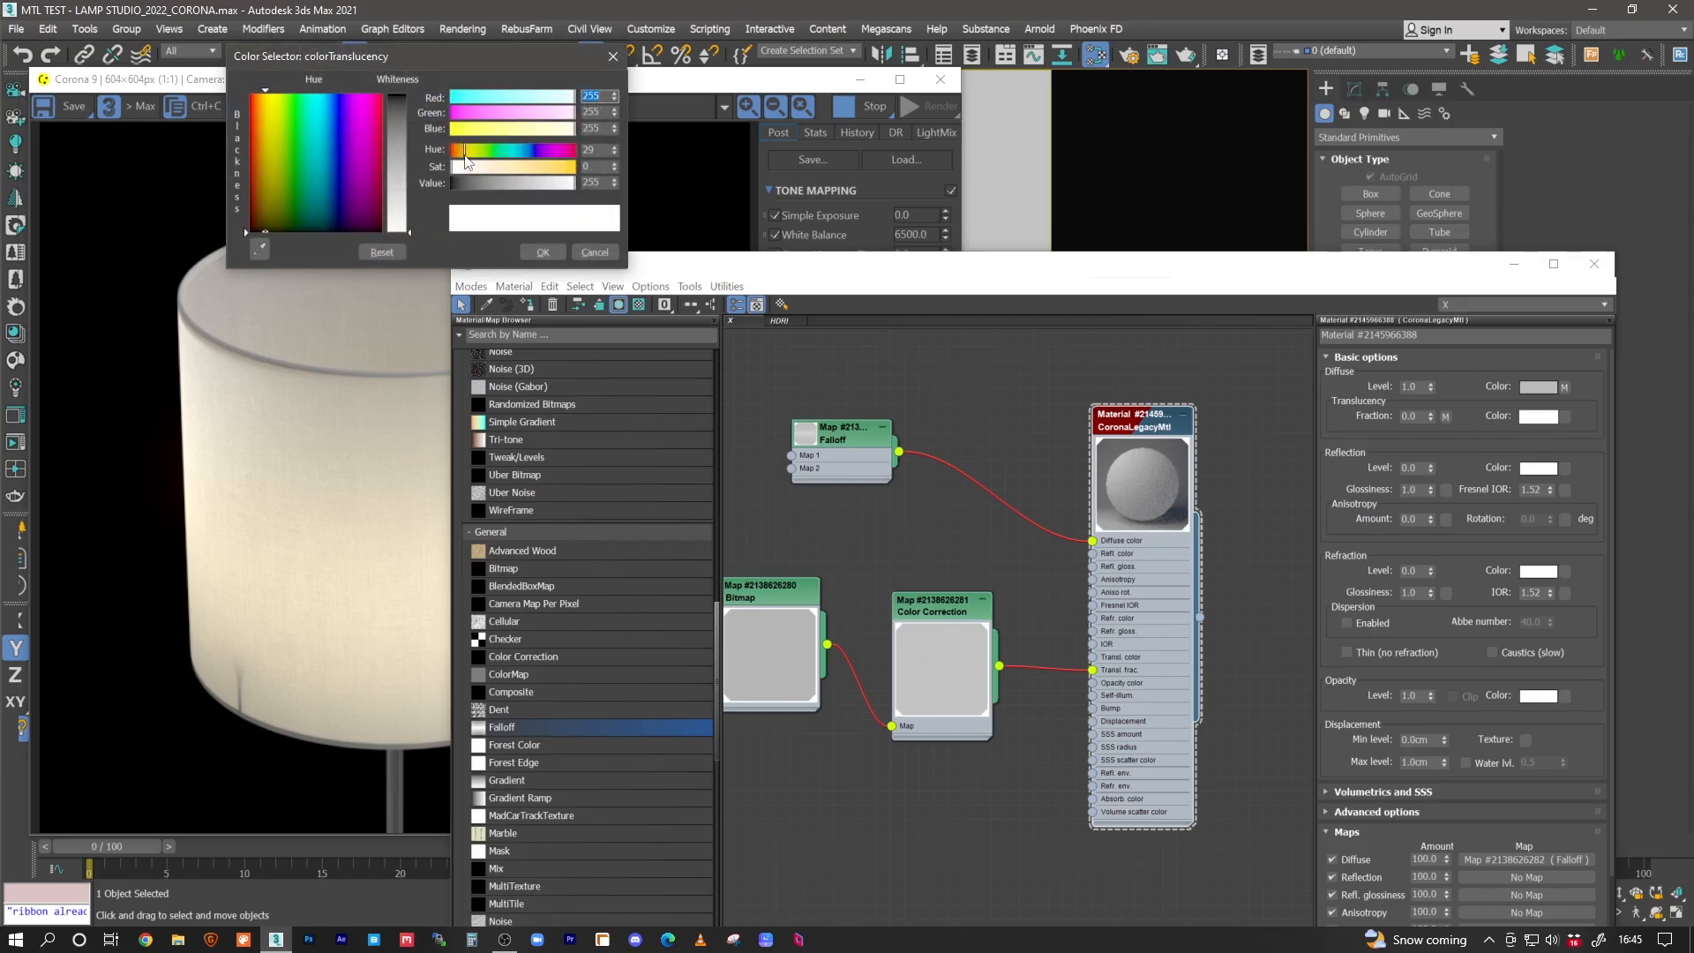
left_click(475, 167)
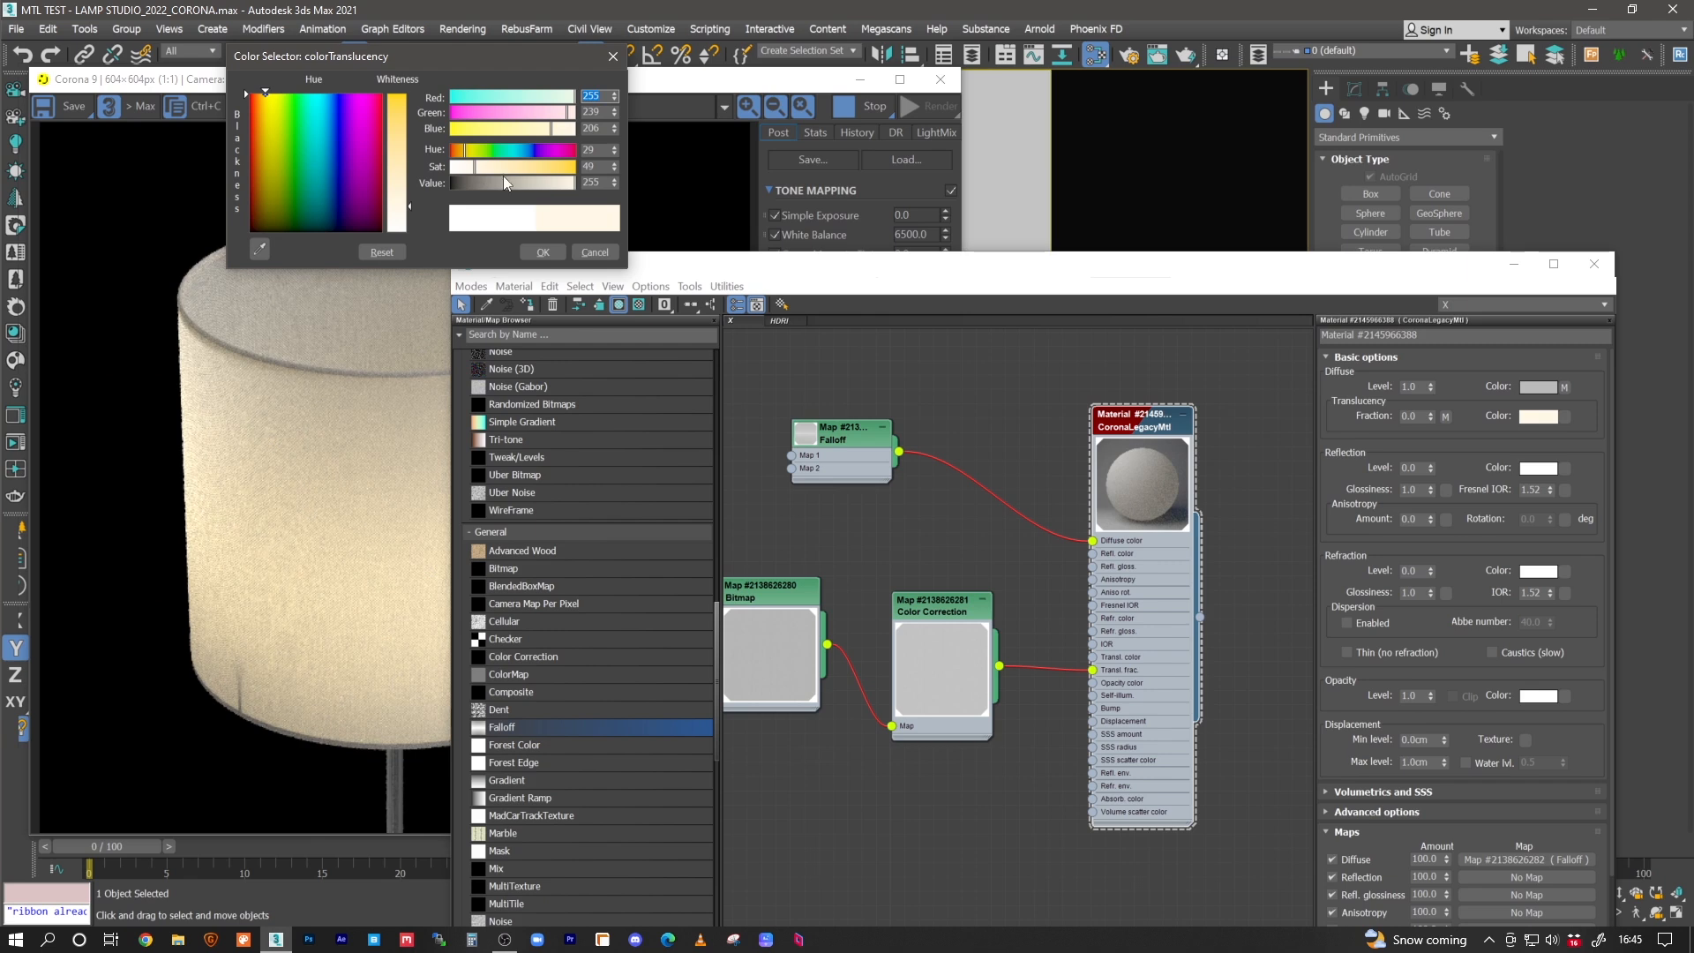
left_click(542, 251)
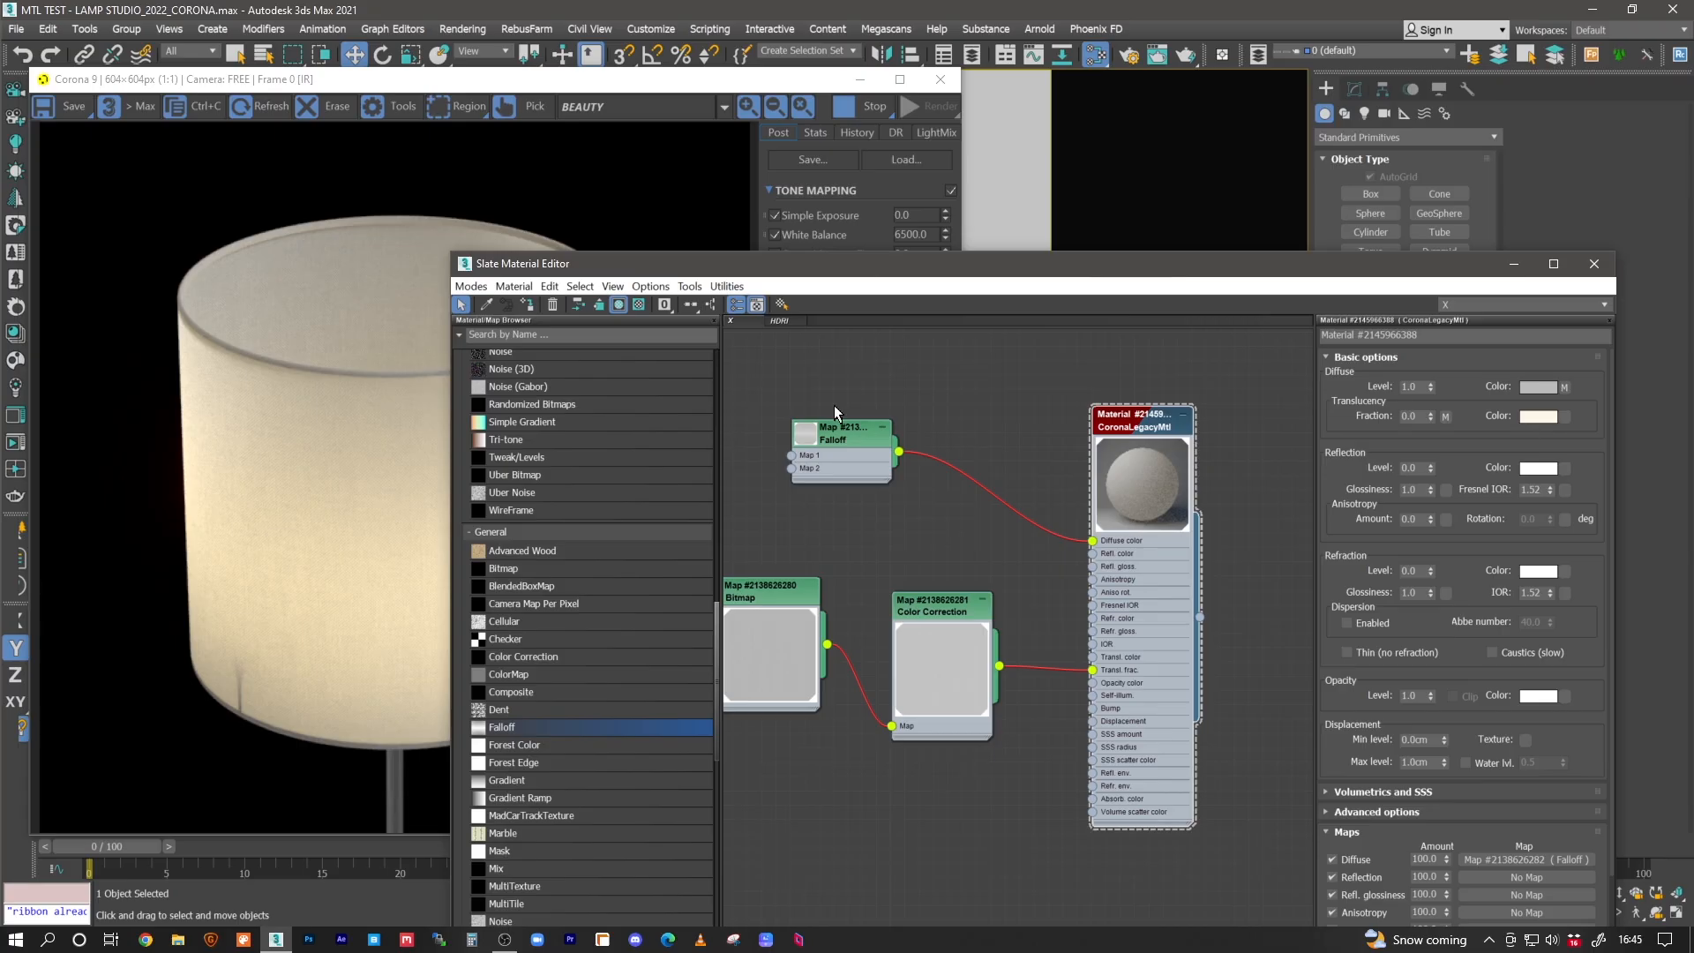
- Duplicate the whole lampshade material with its Falloff, Bitmap and Color Correction maps below the original in the graph
left_click_drag(823, 269, 837, 162)
middle_click_drag(832, 435, 990, 416)
scroll(996, 438, "down", 2)
left_click_drag(1150, 315, 975, 549)
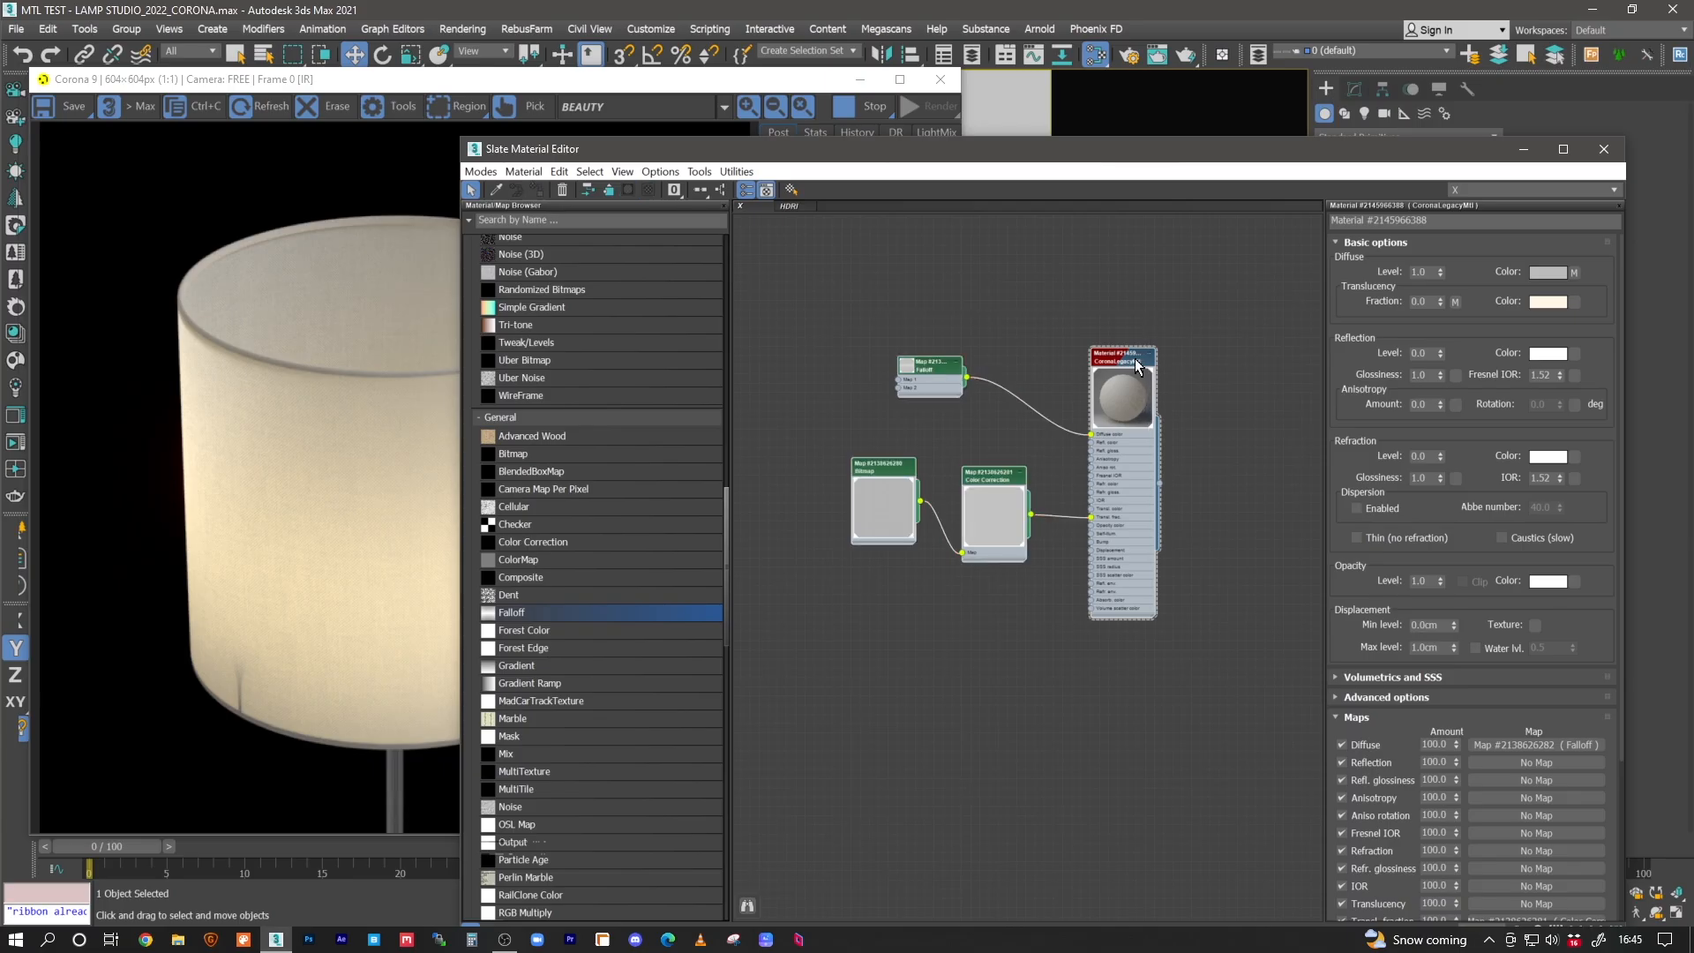
left_click_drag(1131, 420, 1130, 733, "shift")
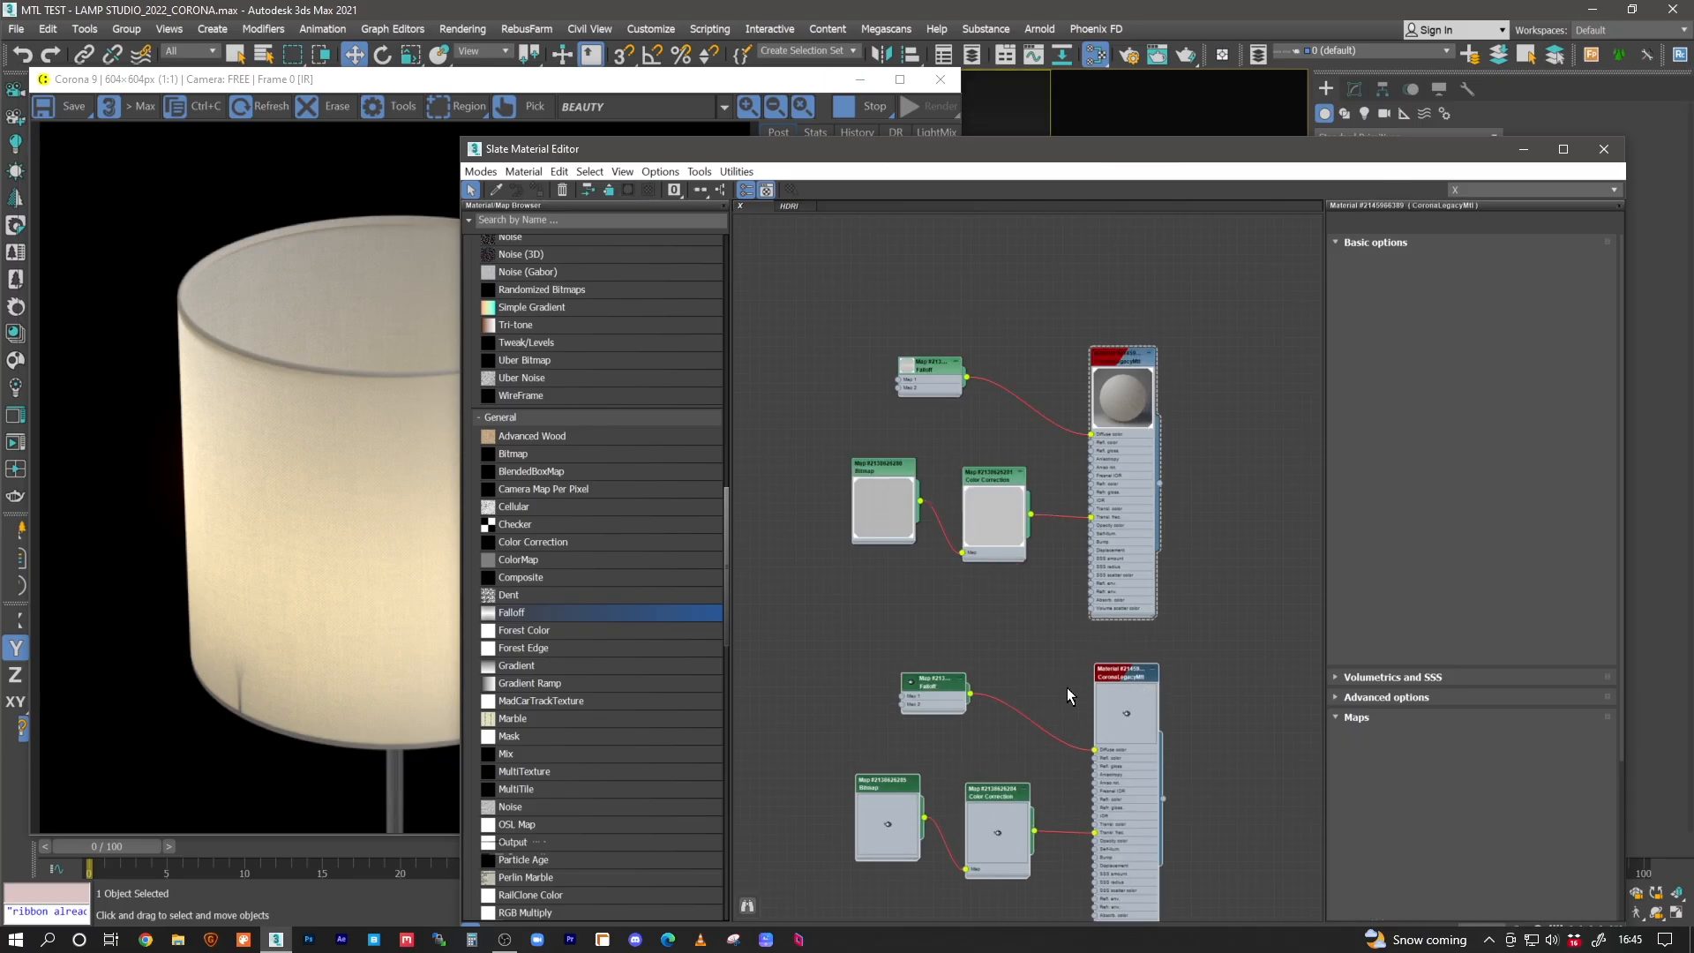
- Spread out the copied material's map nodes and add a CoronaFrontBack map above its Falloff
middle_click_drag(1046, 622, 1066, 504)
scroll(1059, 503, "up", 3)
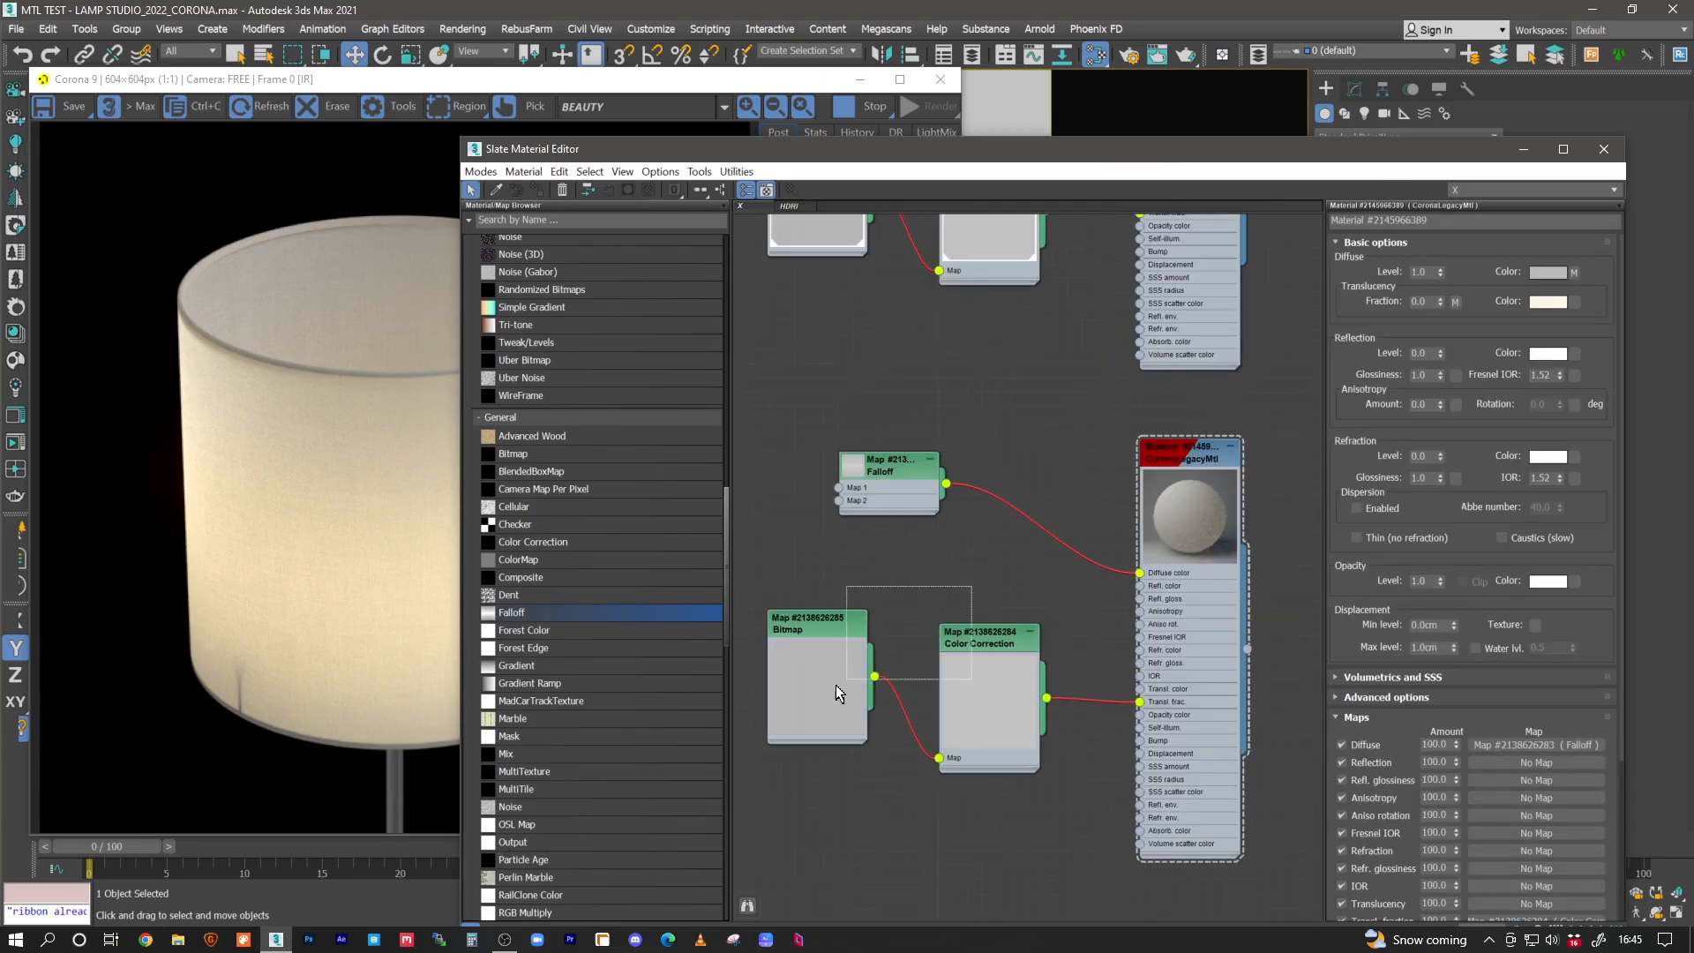
left_click_drag(935, 639, 921, 739)
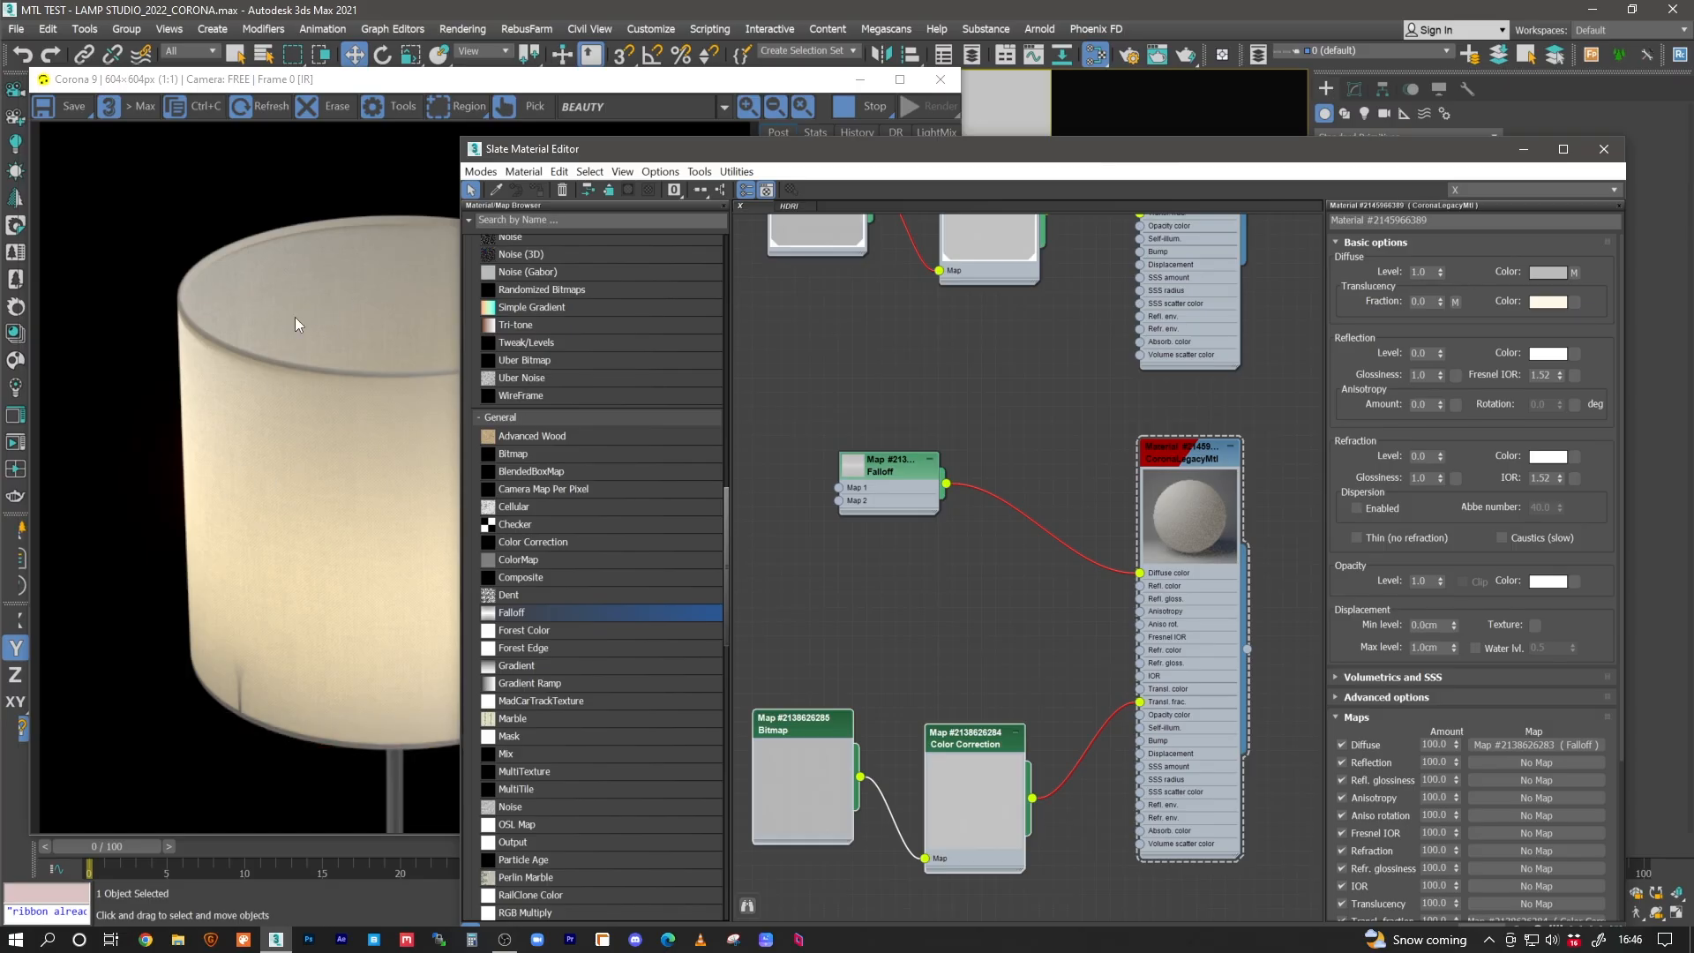
middle_click_drag(939, 559, 966, 476)
left_click_drag(966, 410, 902, 473)
left_click_drag(727, 518, 719, 706)
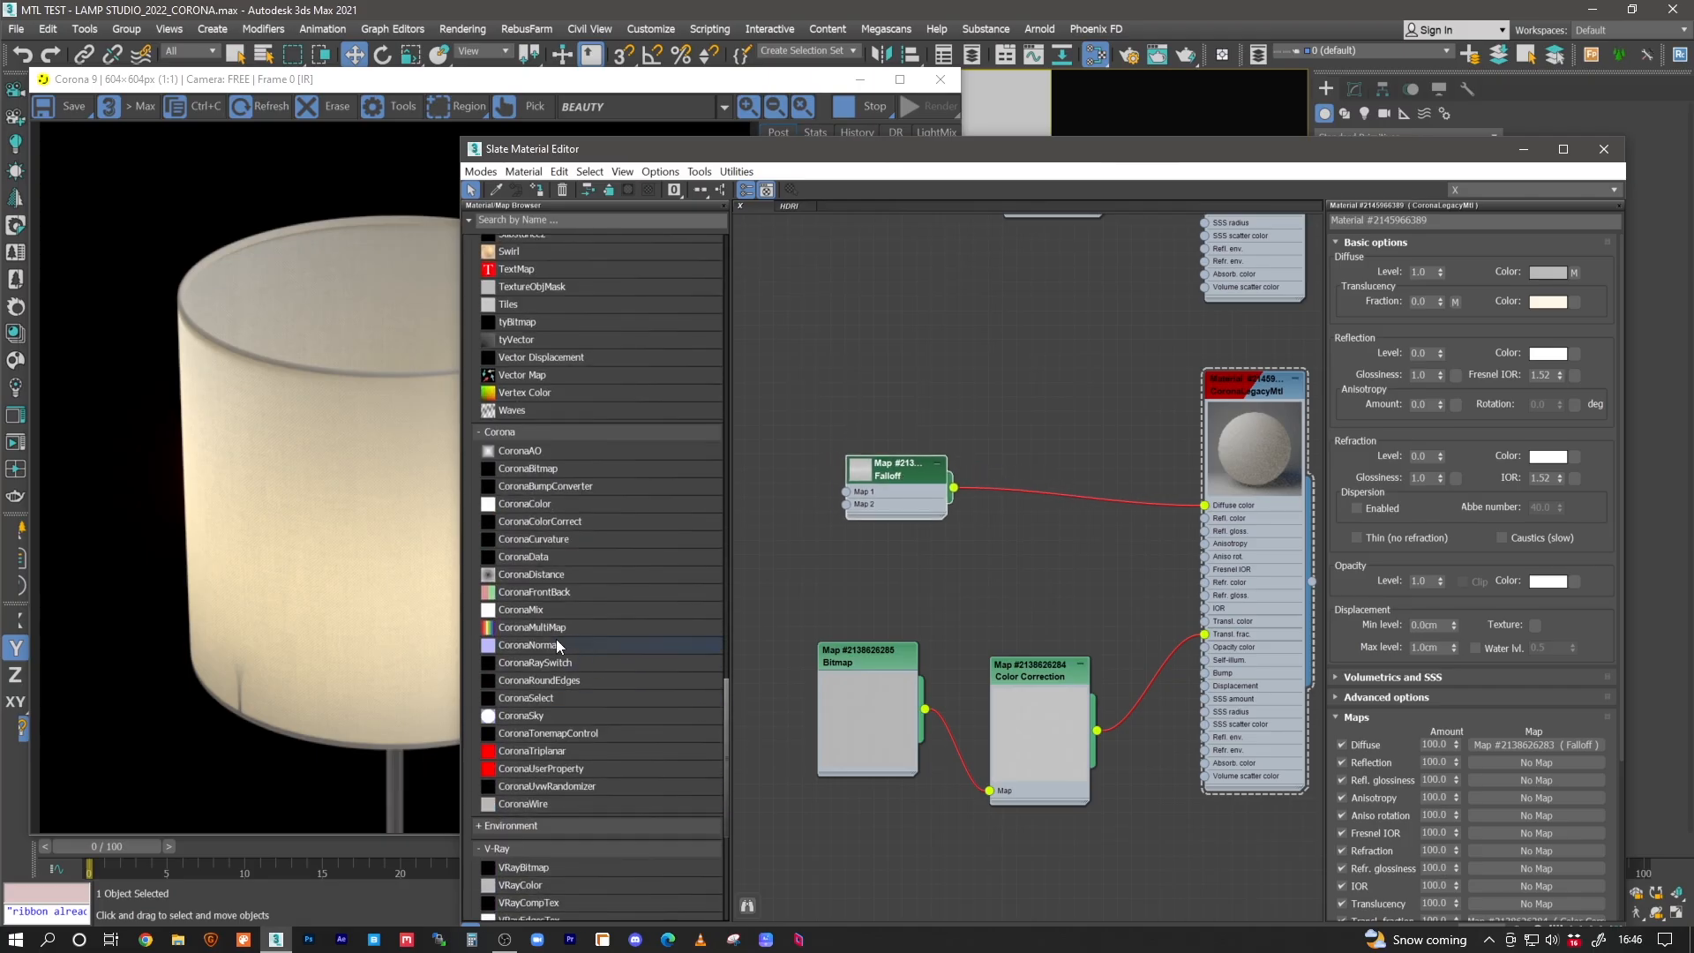
left_click_drag(555, 593, 981, 341)
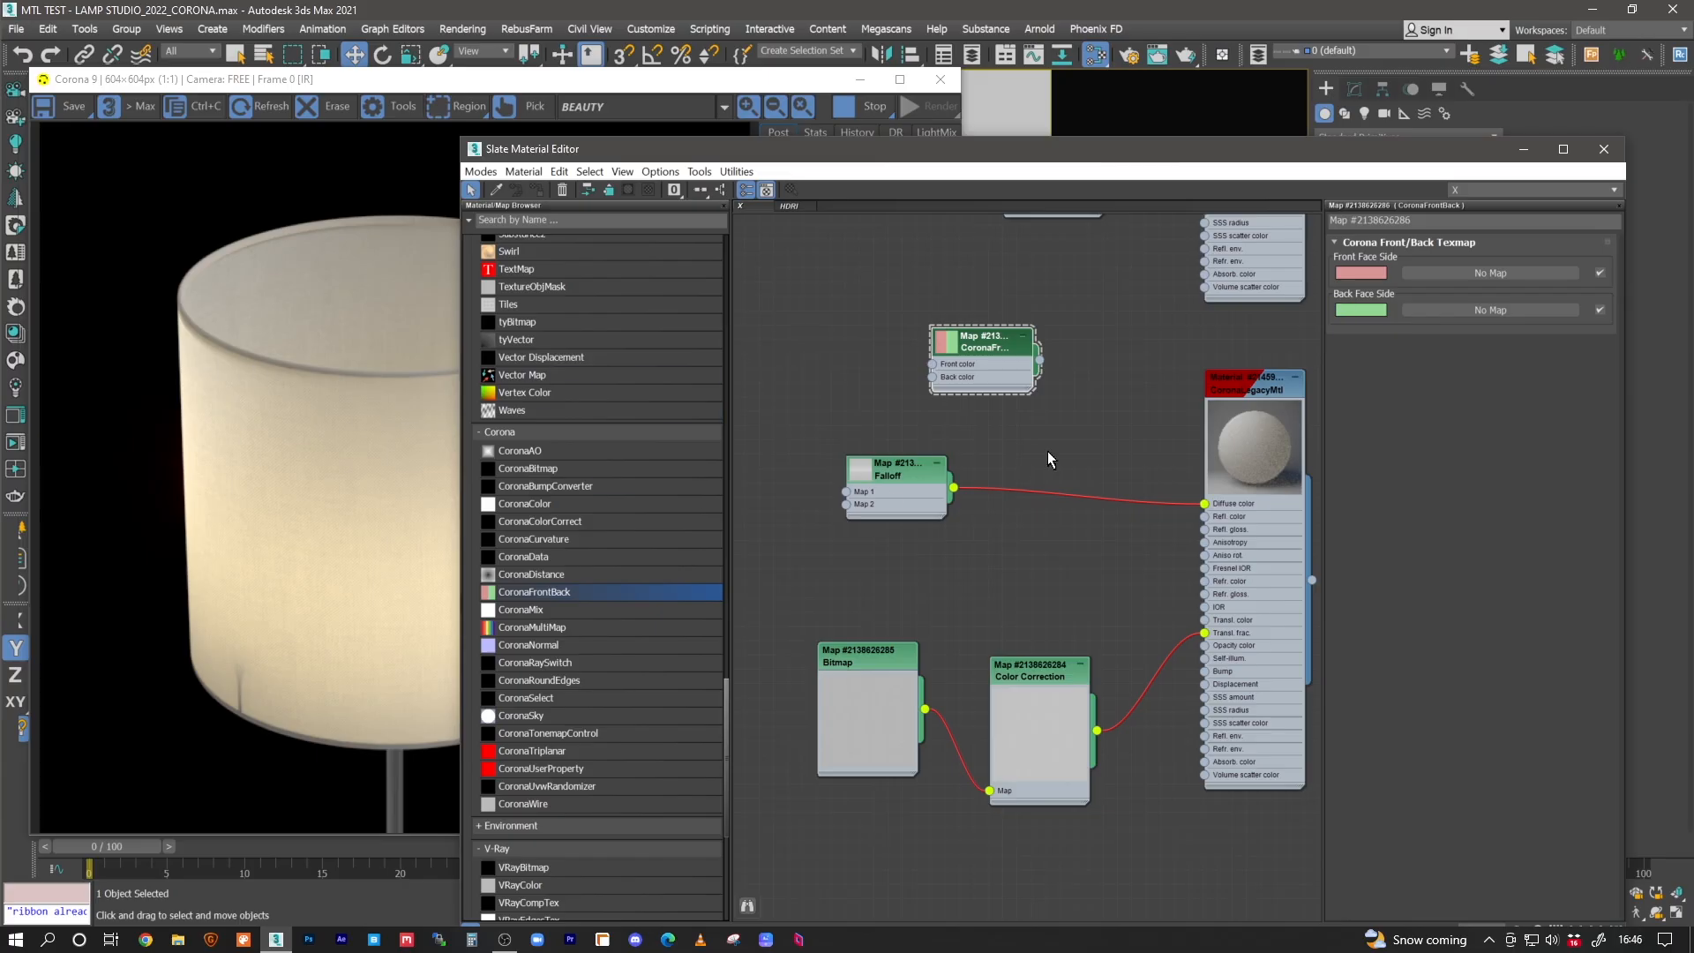
- Connect the CoronaFrontBack map to the copied material's Diffuse color in place of the Falloff and assign the material to the selected lampshade
middle_click_drag(1130, 503, 1059, 482)
scroll(932, 408, "up", 3)
middle_click_drag(950, 353, 912, 374)
left_click_drag(875, 323, 802, 358)
middle_click_drag(835, 416, 867, 378)
left_click_drag(849, 339, 966, 358)
left_click_drag(864, 345, 1181, 490)
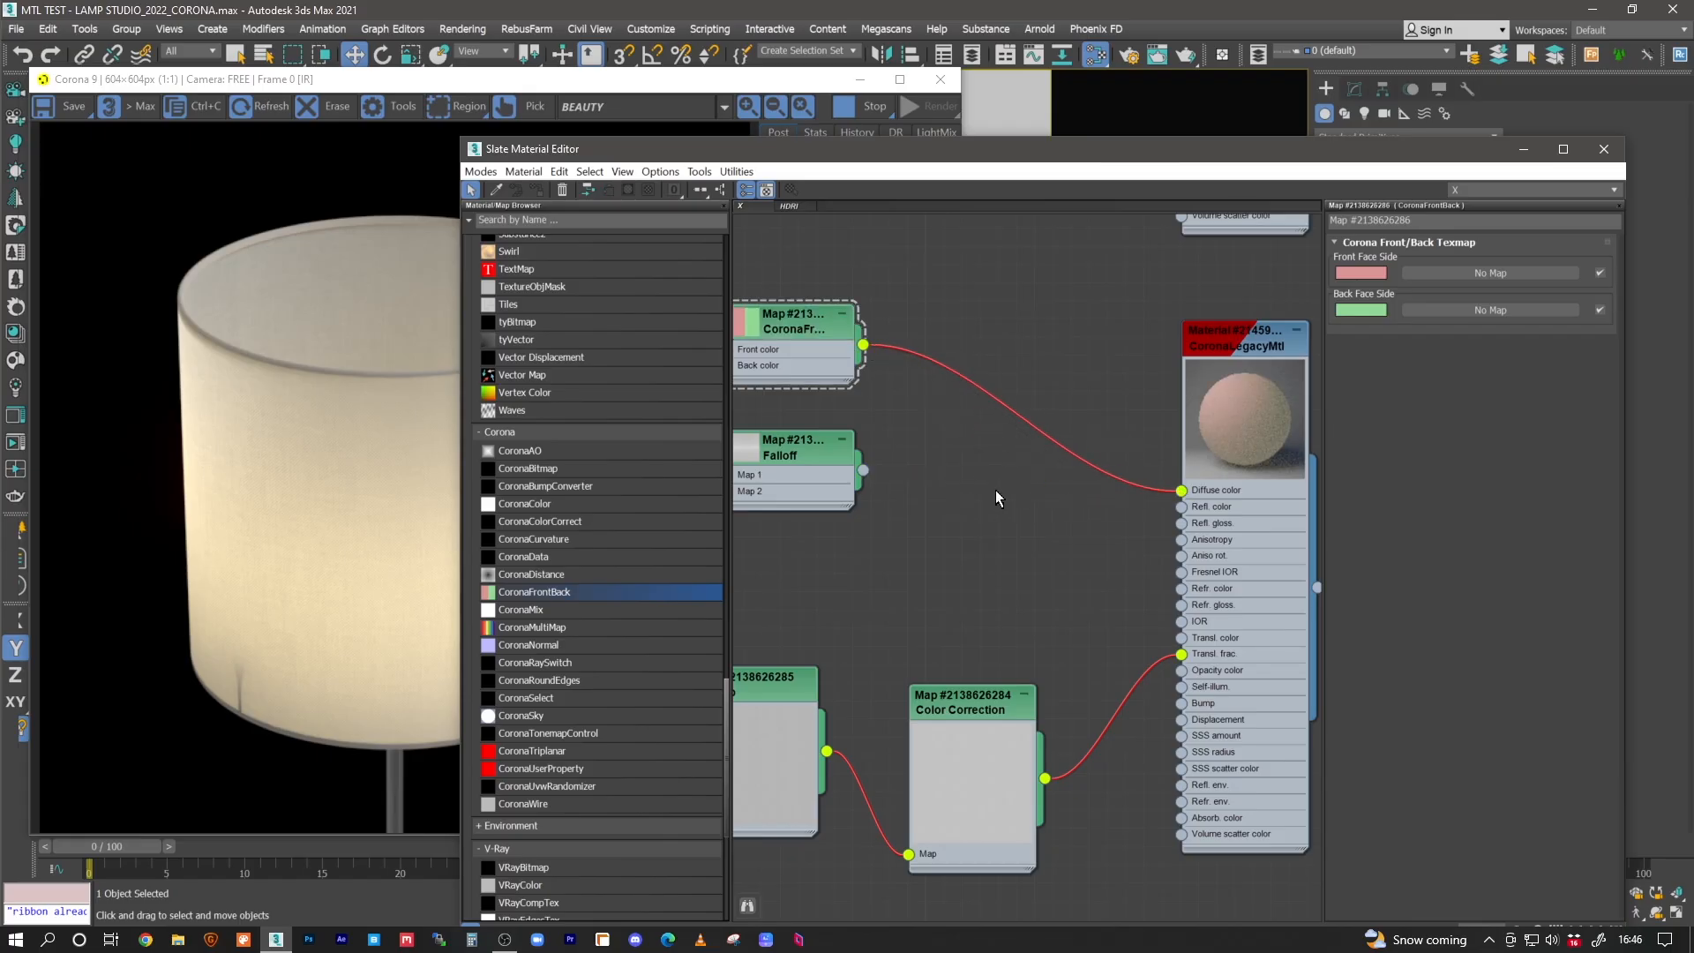
double_click(1245, 363)
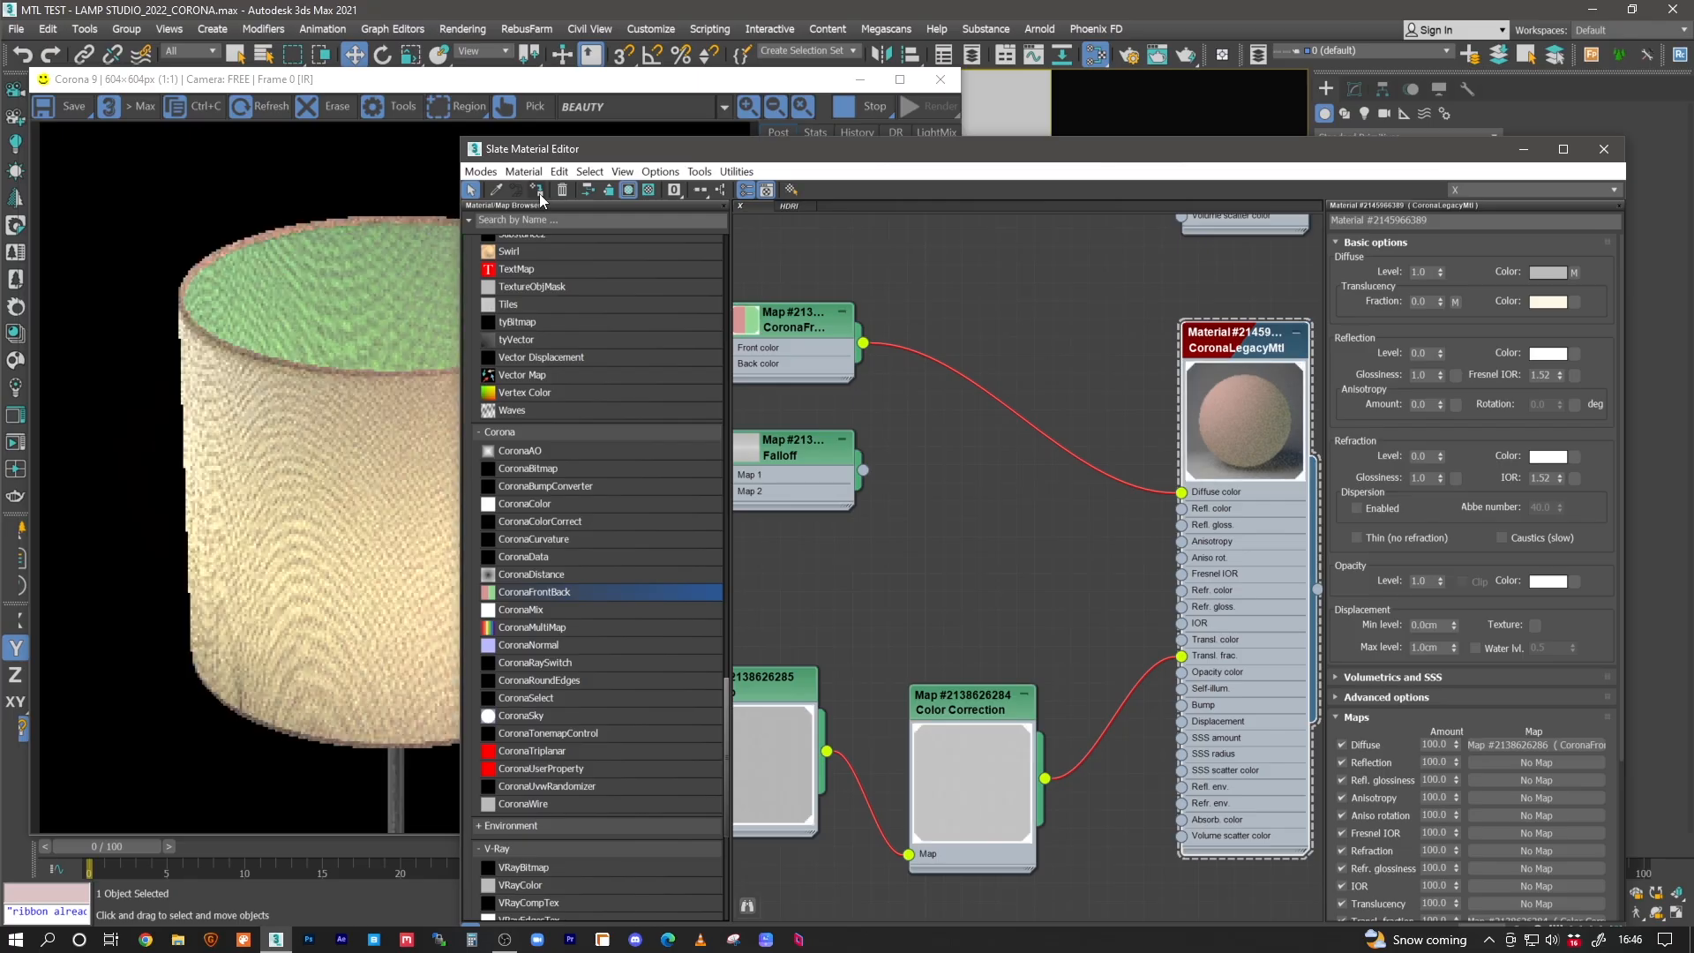
- Disconnect the Color Correction from the copied material's translucency fraction and check the front and back colors in the interactive render
left_click_drag(1182, 655, 1146, 654)
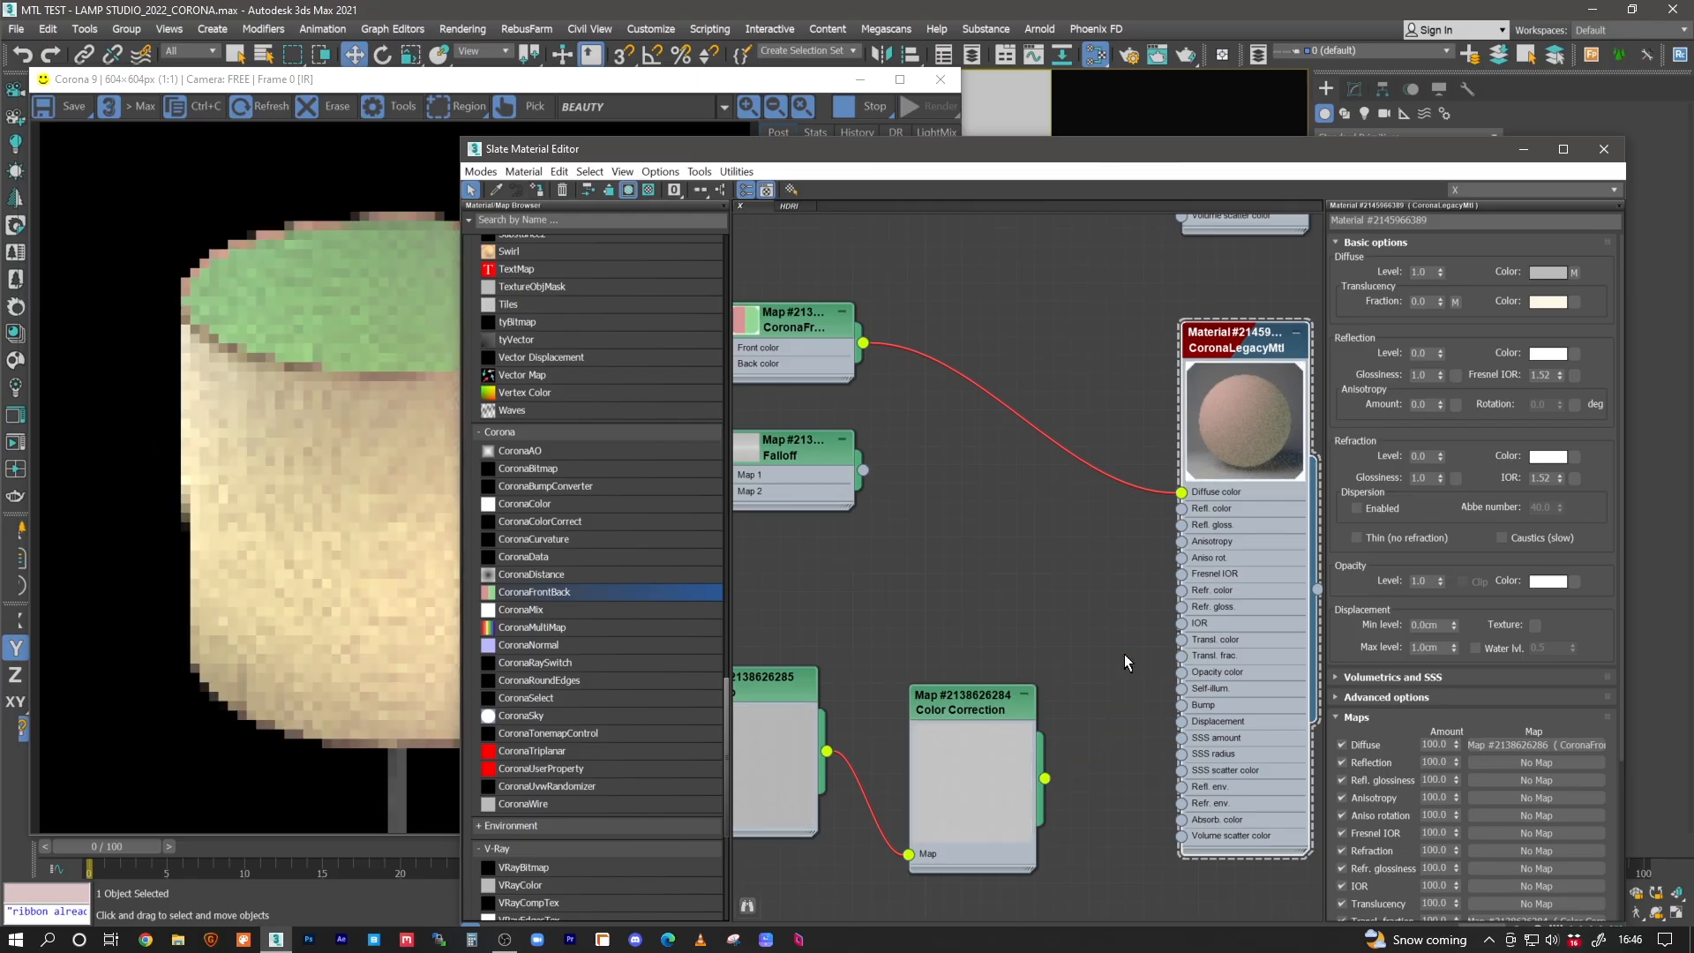
double_click(1422, 302)
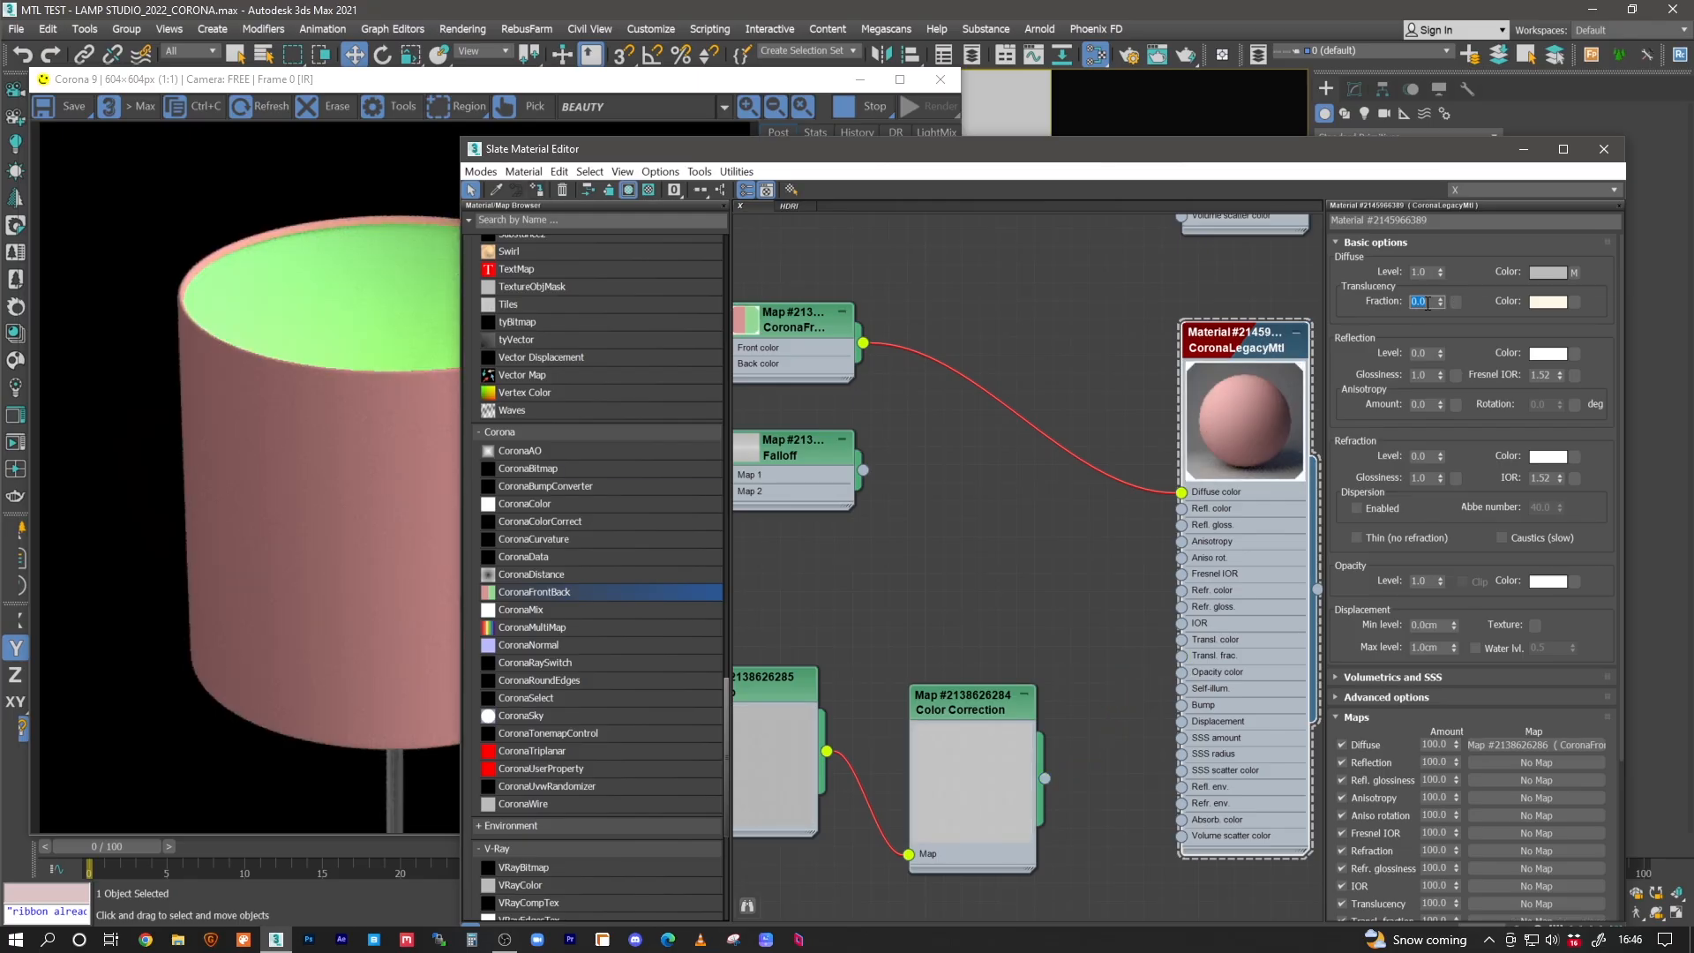
left_click(325, 526)
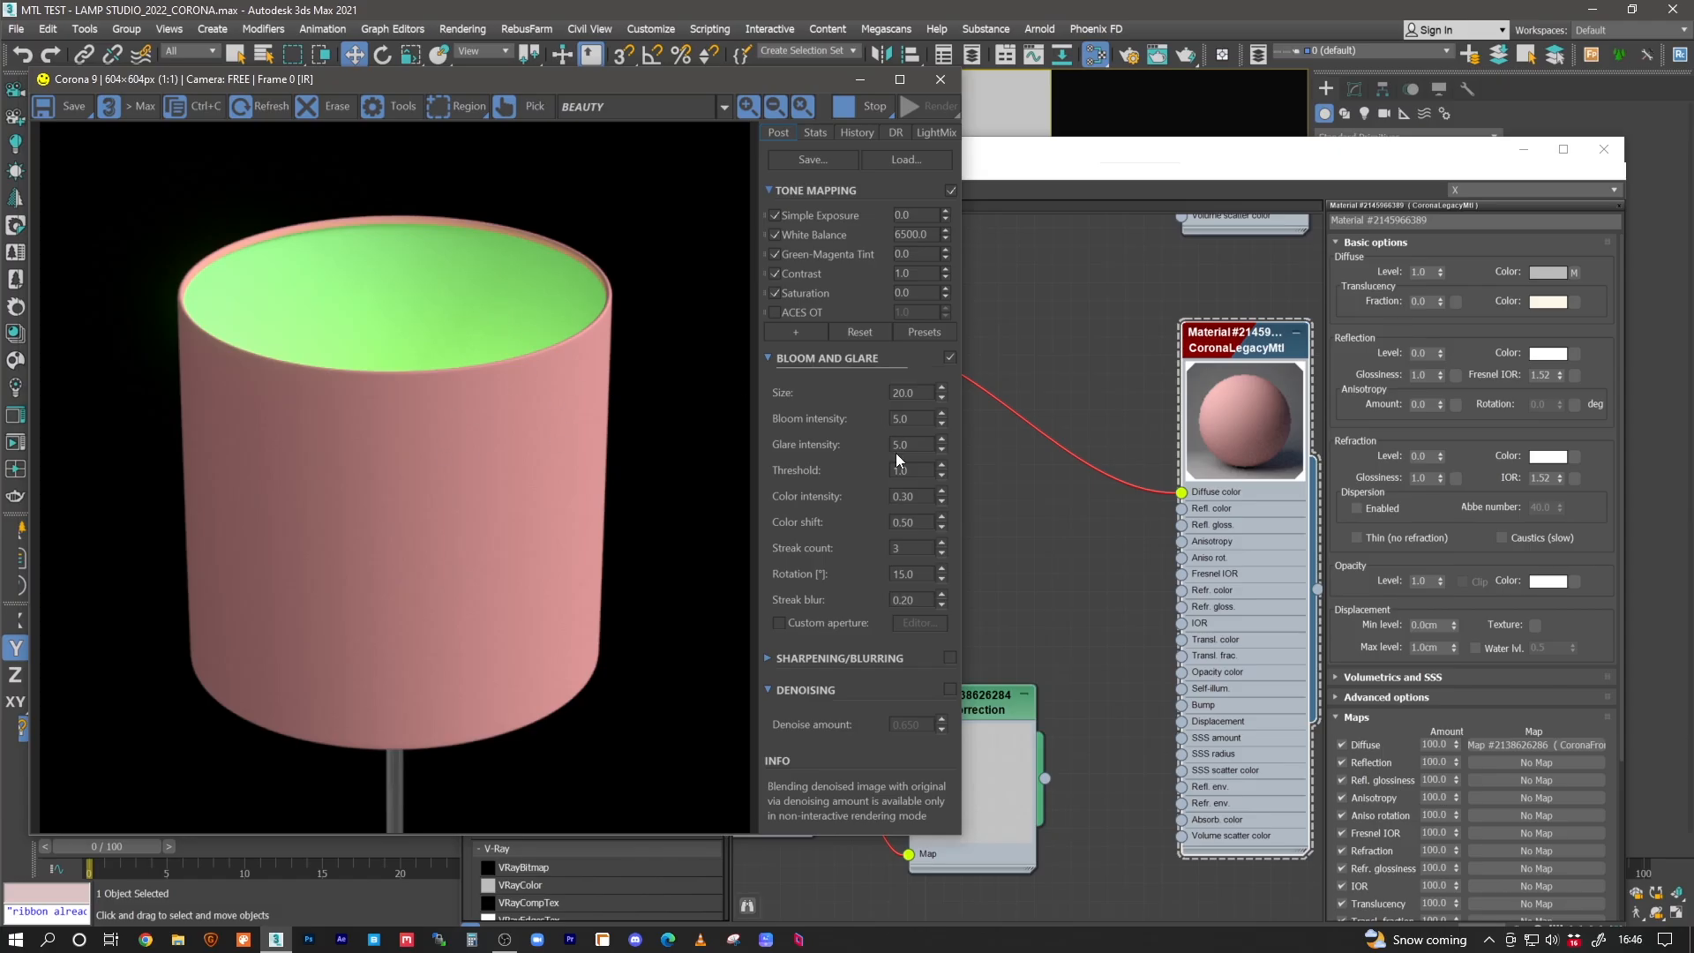
left_click(1043, 543)
middle_click_drag(891, 504, 1046, 468)
left_click(152, 486)
left_click(1047, 501)
- Move the unconnected Falloff below the Bitmap node and bring the CoronaFrontBack node down just above the Bitmap
scroll(1087, 463, "down", 2)
left_click_drag(911, 506, 829, 845)
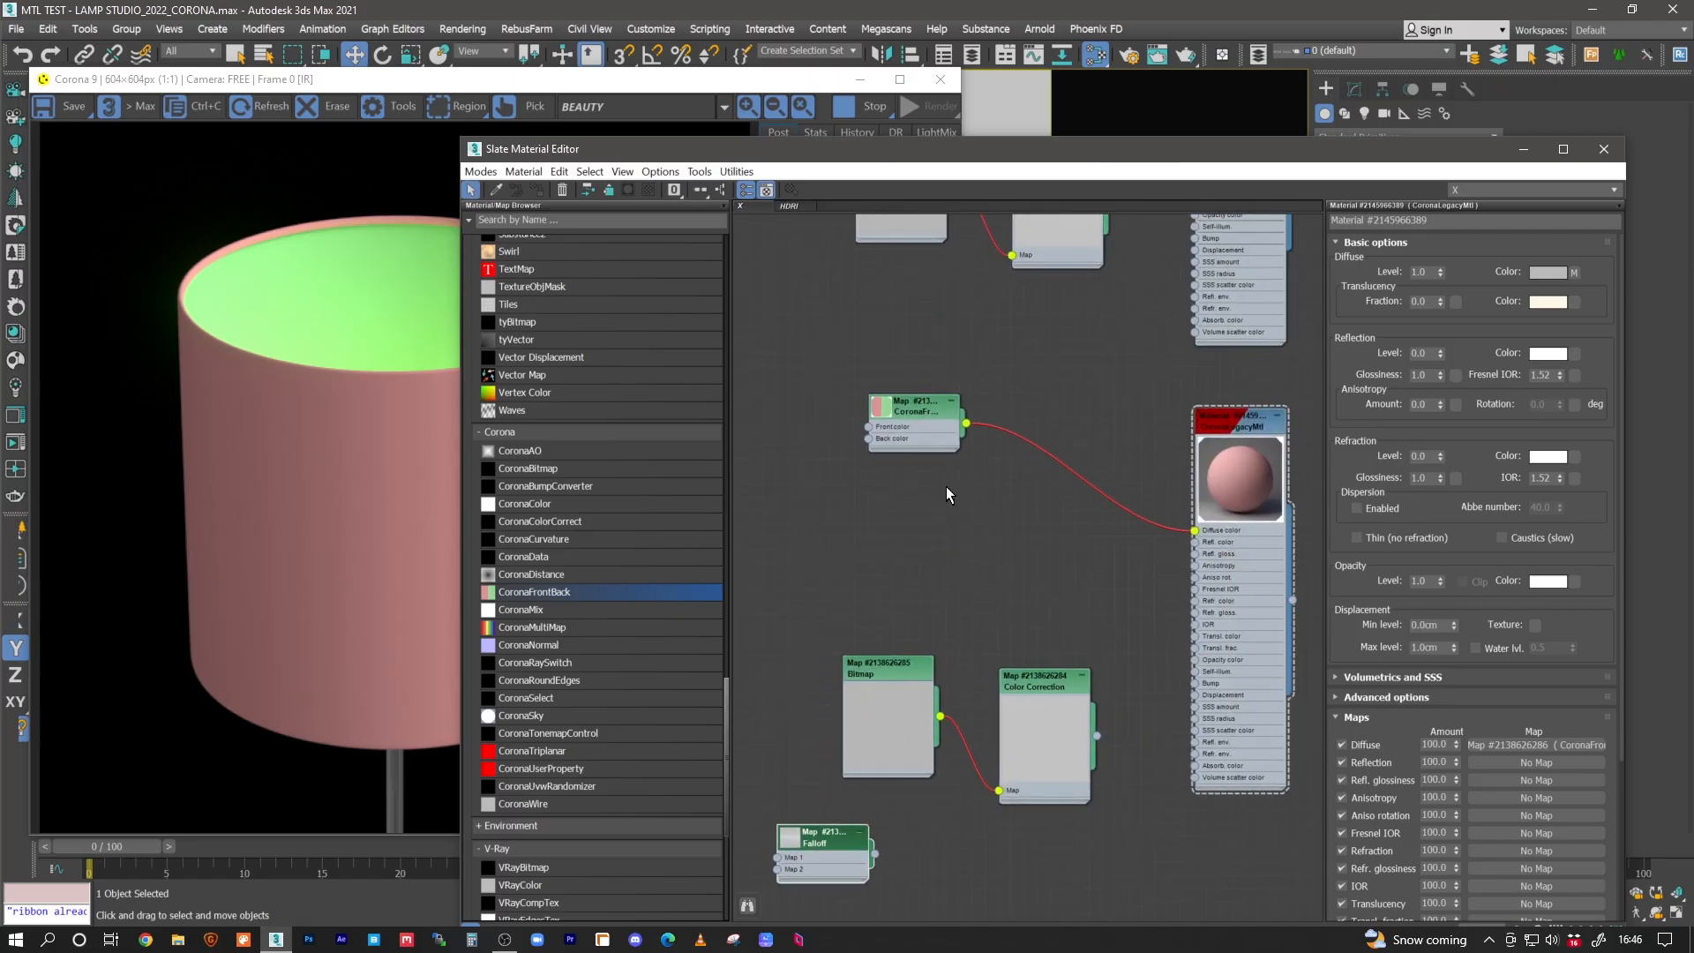
left_click_drag(922, 413, 921, 545)
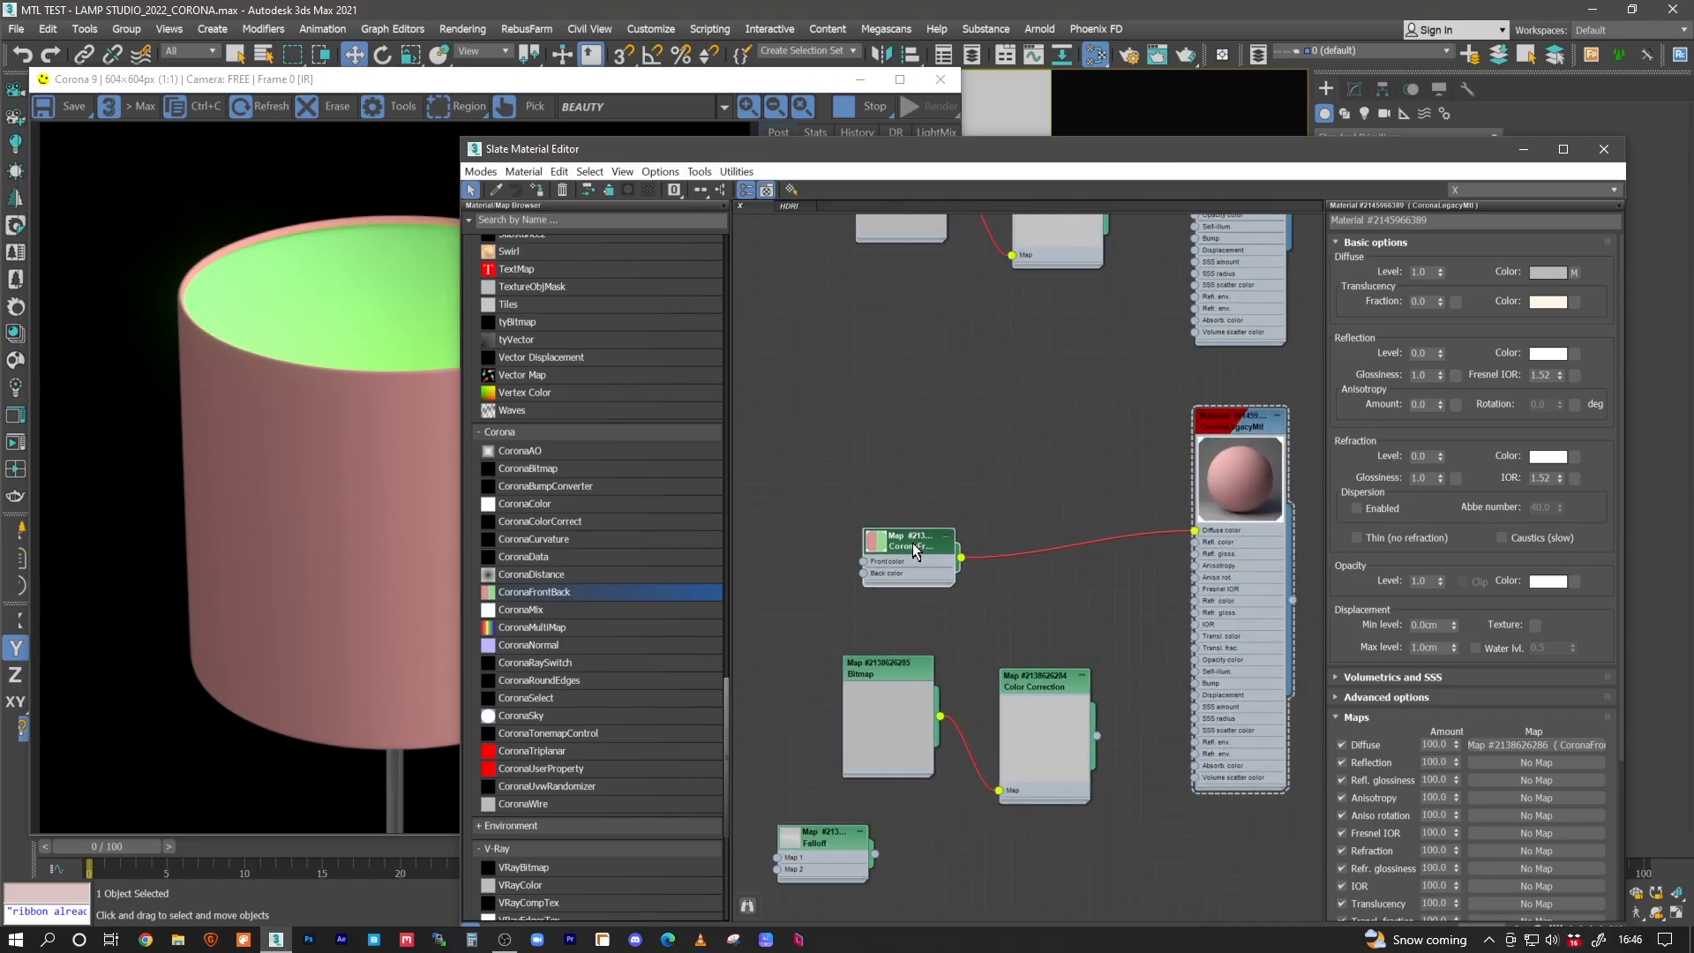
- Duplicate the fabric Bitmap node above the CoronaFrontBack map and load the Floral_V1 image into the copy
middle_click_drag(860, 405, 892, 477)
middle_click_drag(973, 643, 956, 552)
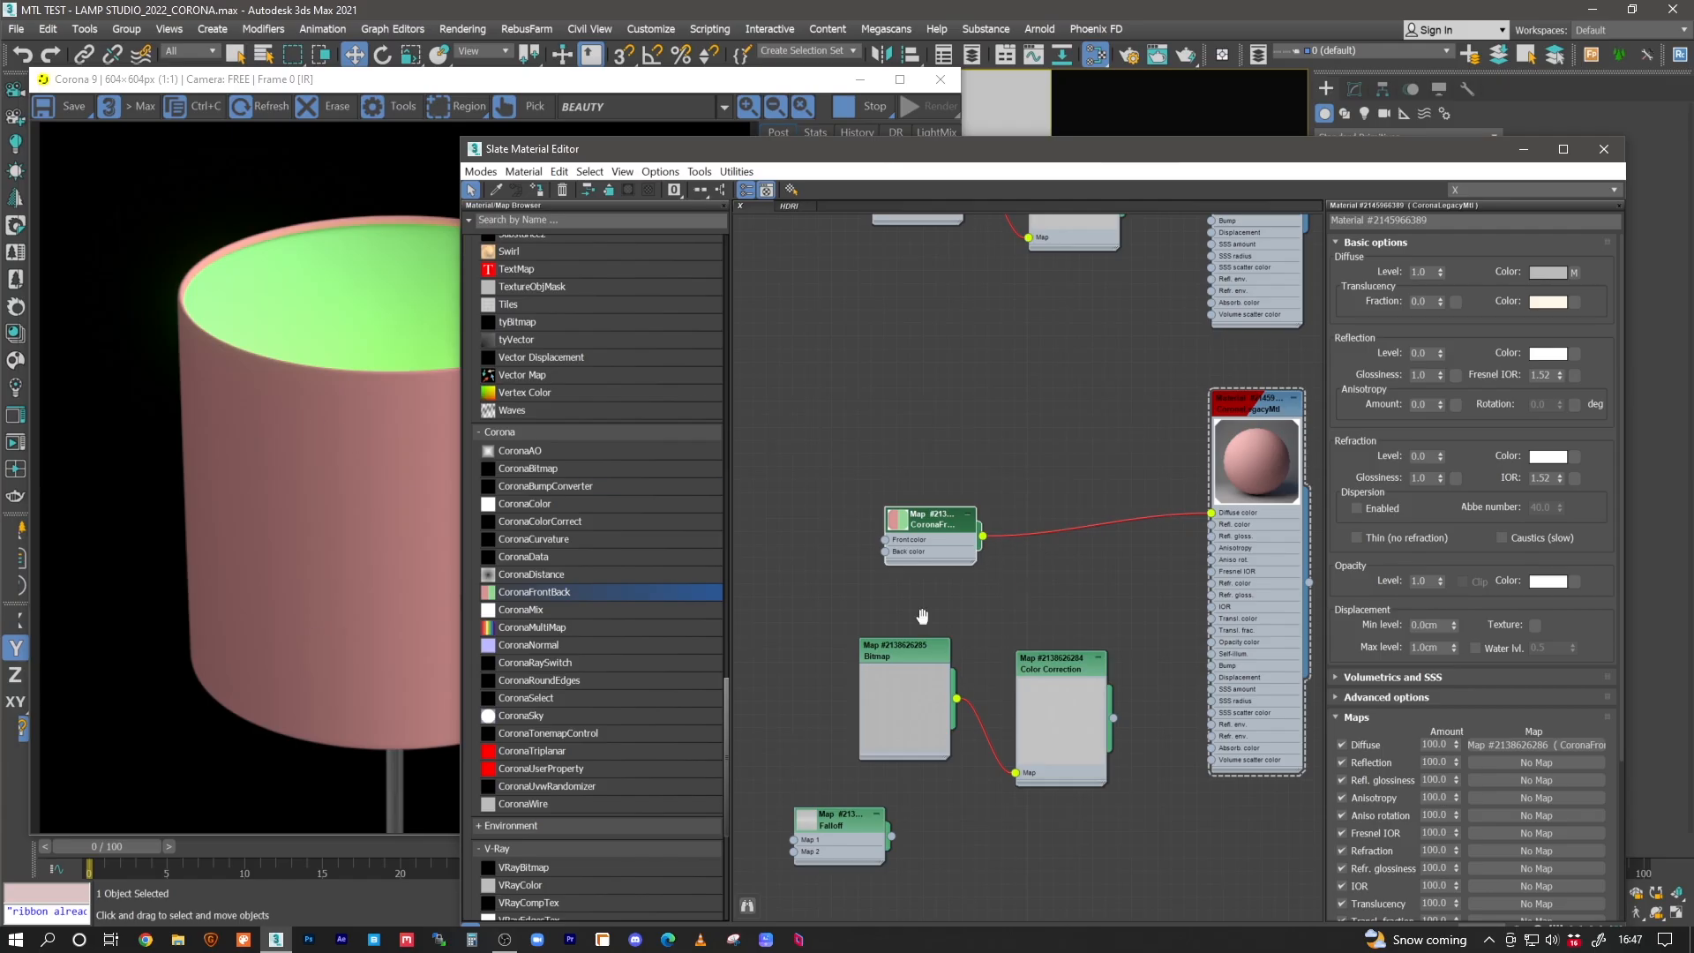
scroll(918, 619, "up", 3)
left_click_drag(877, 686, 829, 351, "shift")
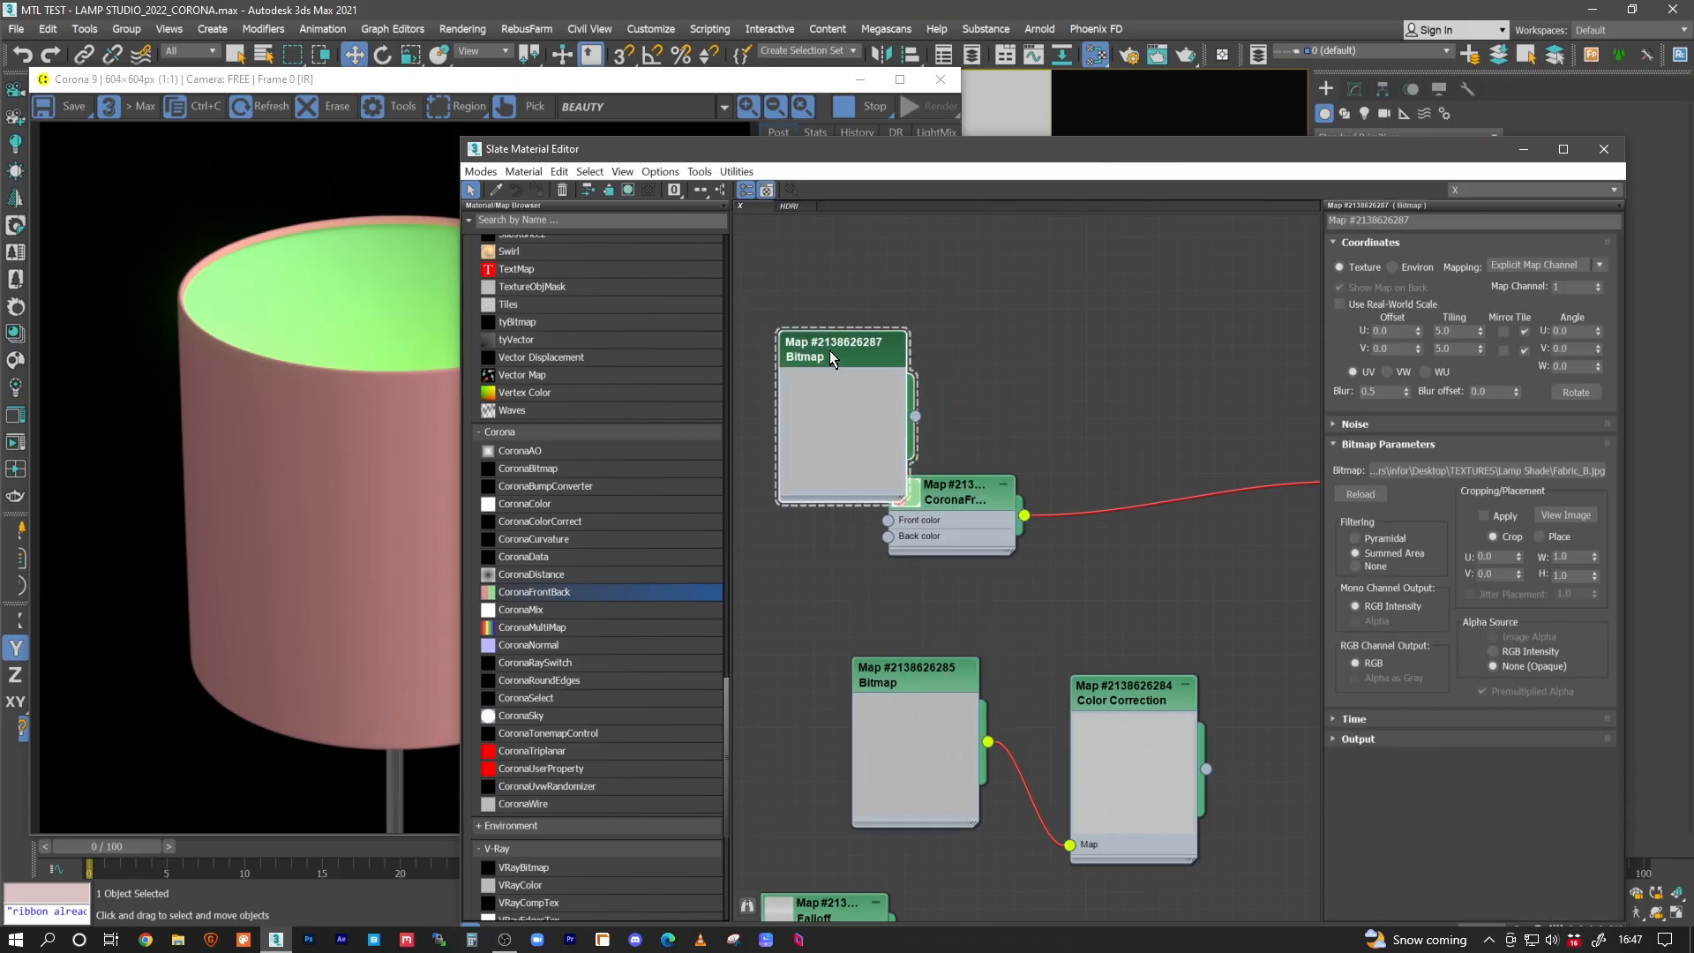
left_click(1470, 473)
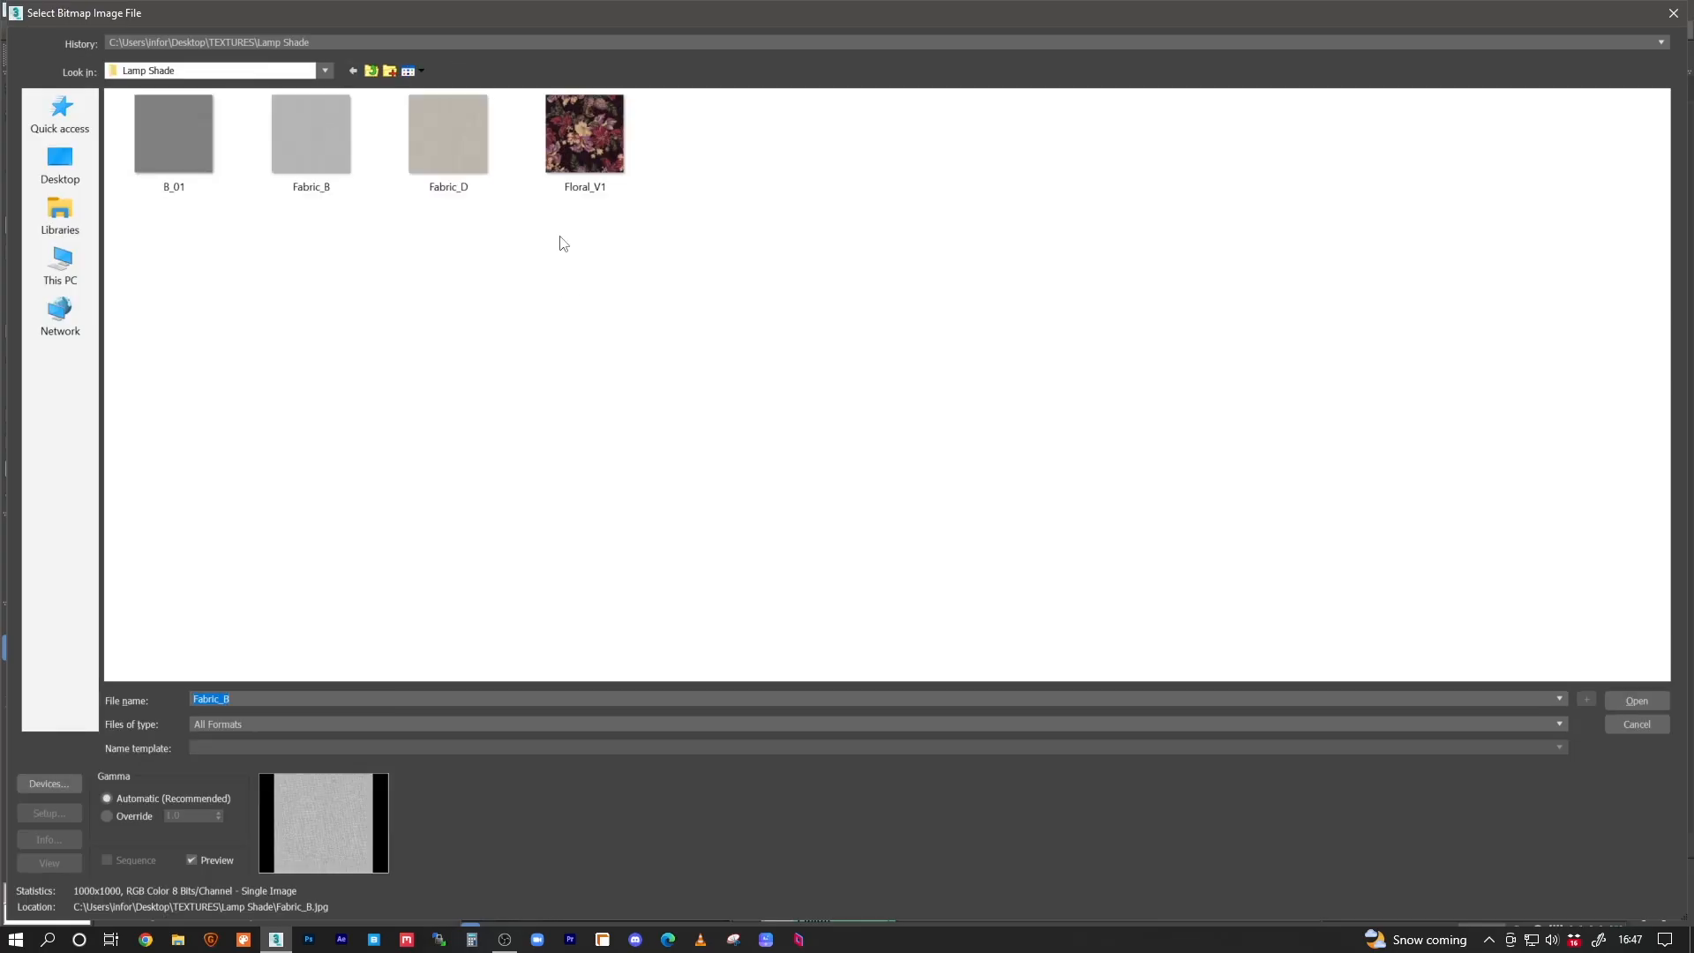
double_click(589, 176)
left_click_drag(876, 354, 858, 261)
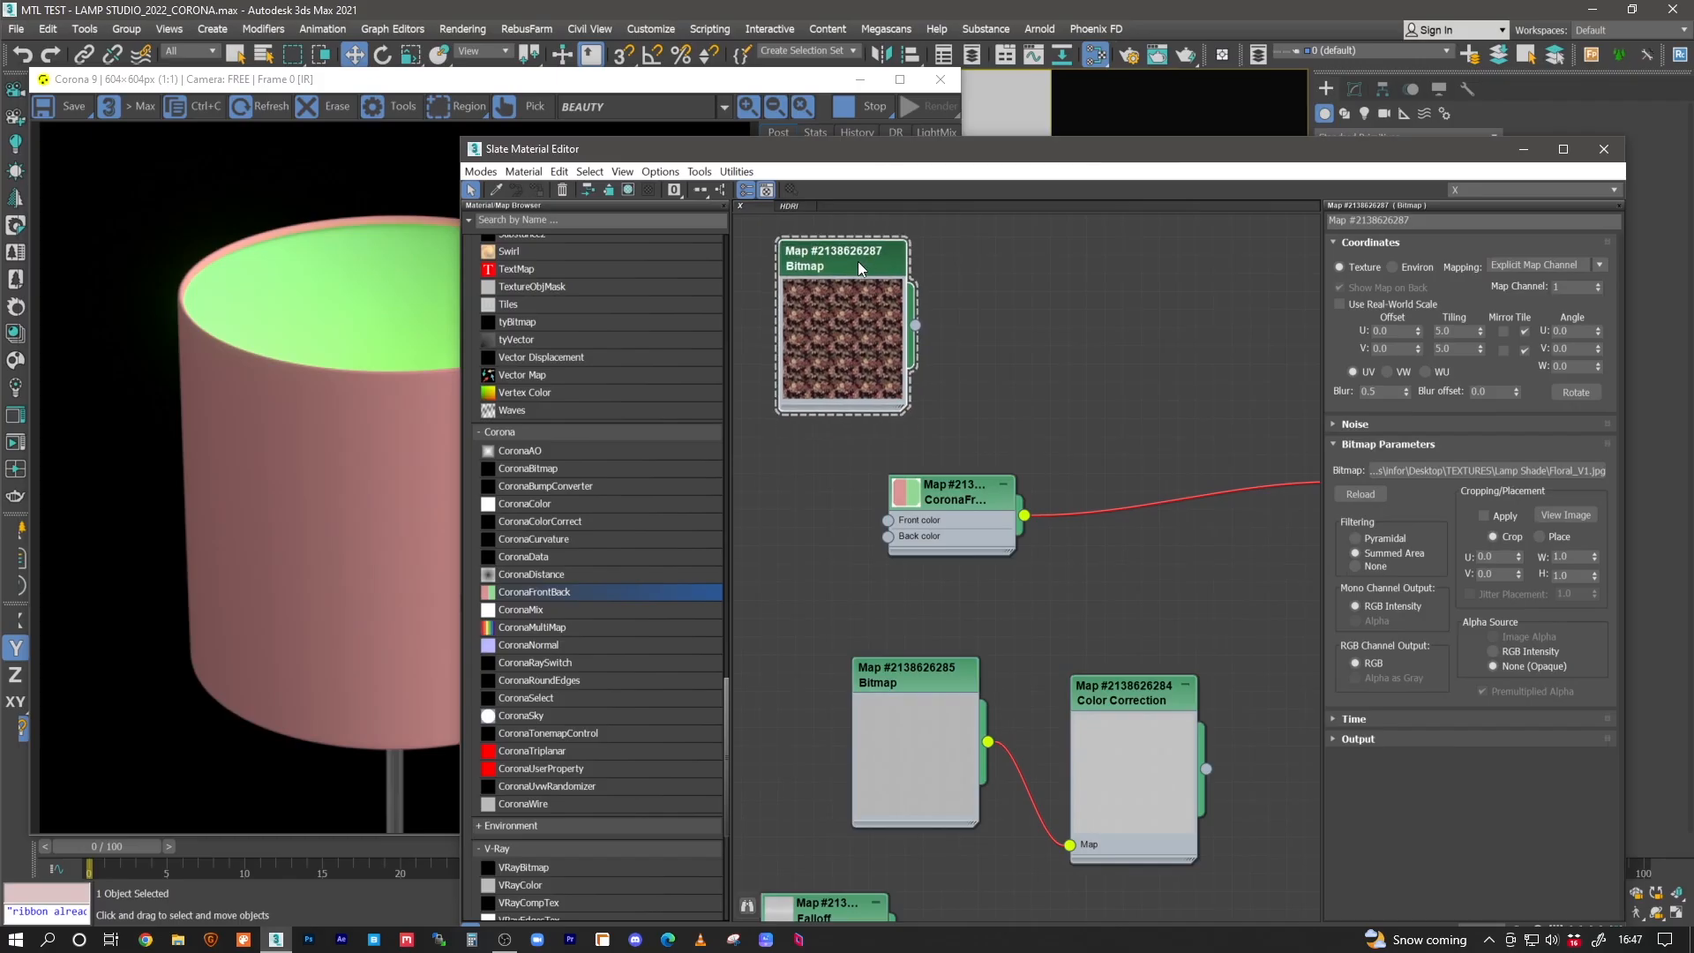
- Set the Floral_V1 bitmap's U and V tiling to 4
left_click(1461, 348)
double_click(1455, 333)
type("4")
double_click(1456, 349)
middle_click_drag(1013, 349, 994, 396)
type("4")
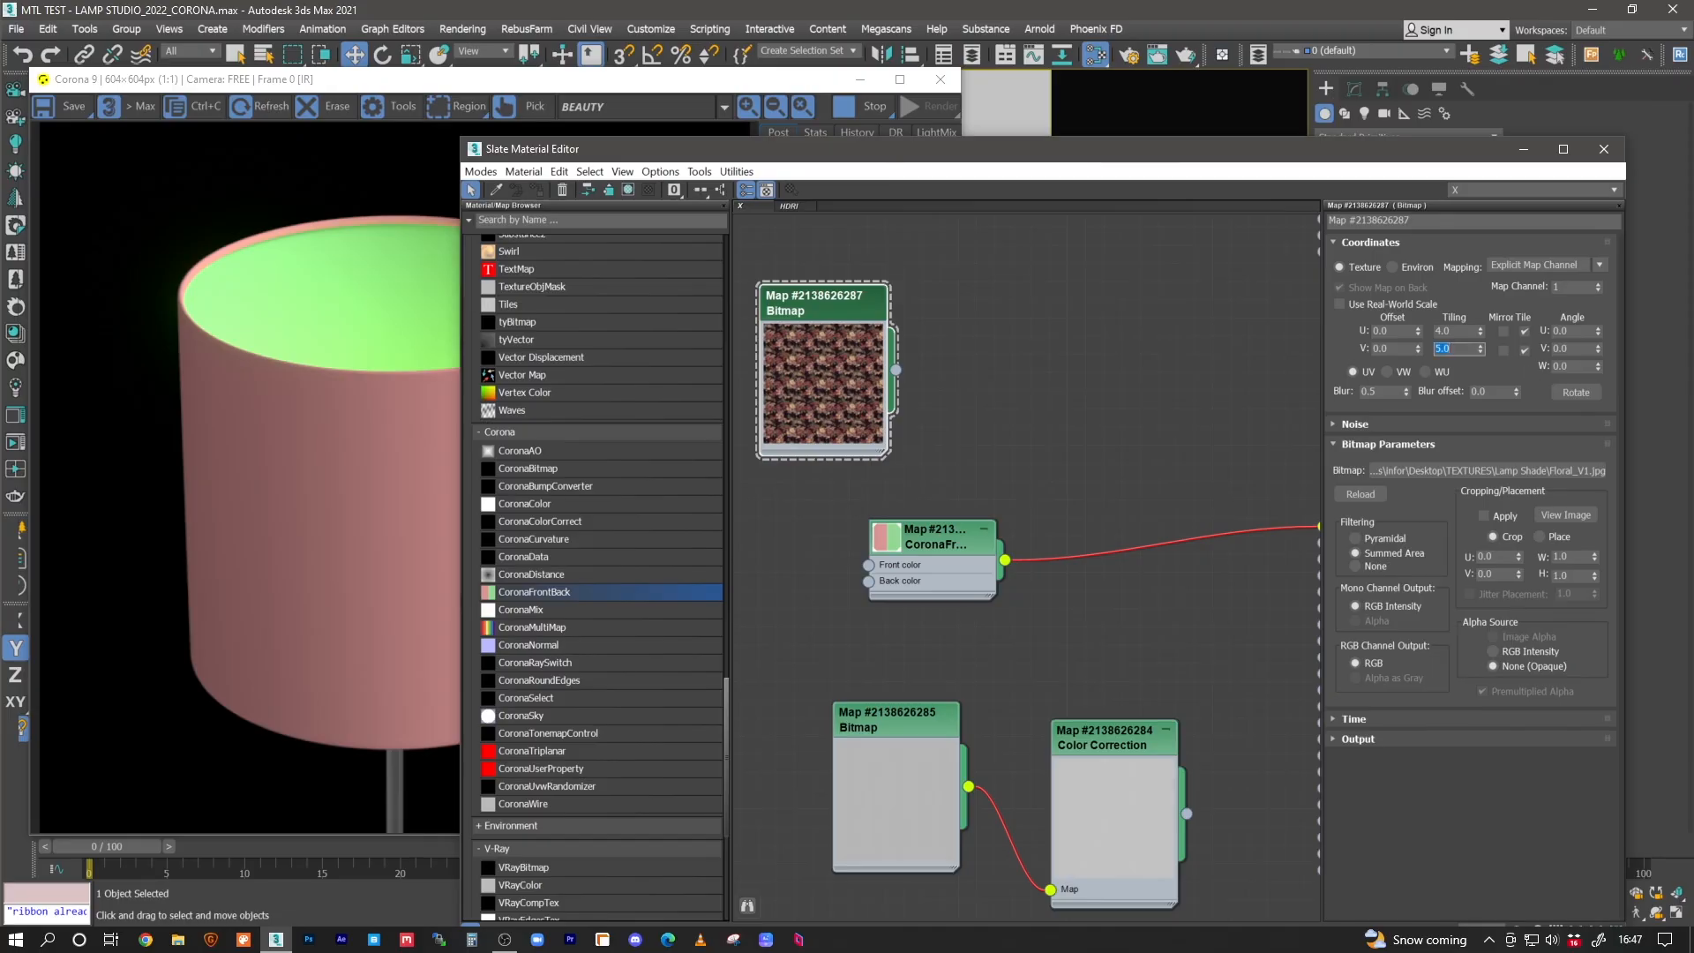
key("Return")
- Move the CoronaFrontBack node right and the floral Bitmap node left to make room between them
middle_click_drag(942, 456, 857, 399)
left_click_drag(860, 490, 1094, 417)
middle_click_drag(753, 295, 935, 325)
left_click_drag(935, 325, 783, 340)
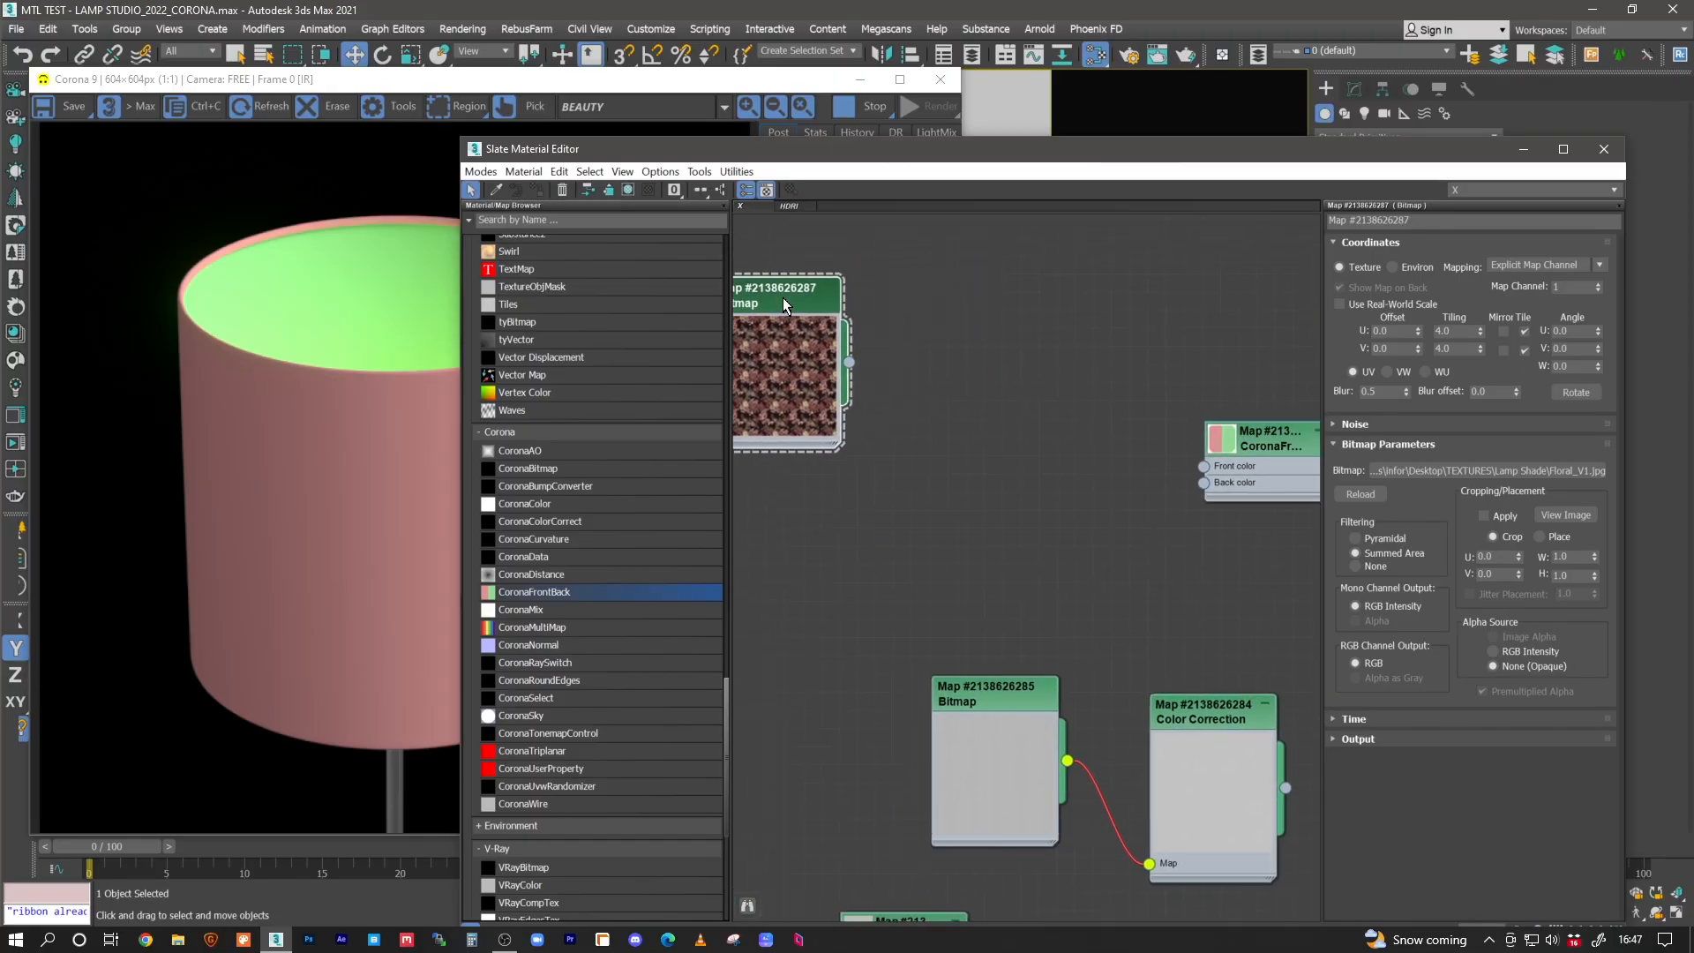
middle_click_drag(791, 441, 955, 475)
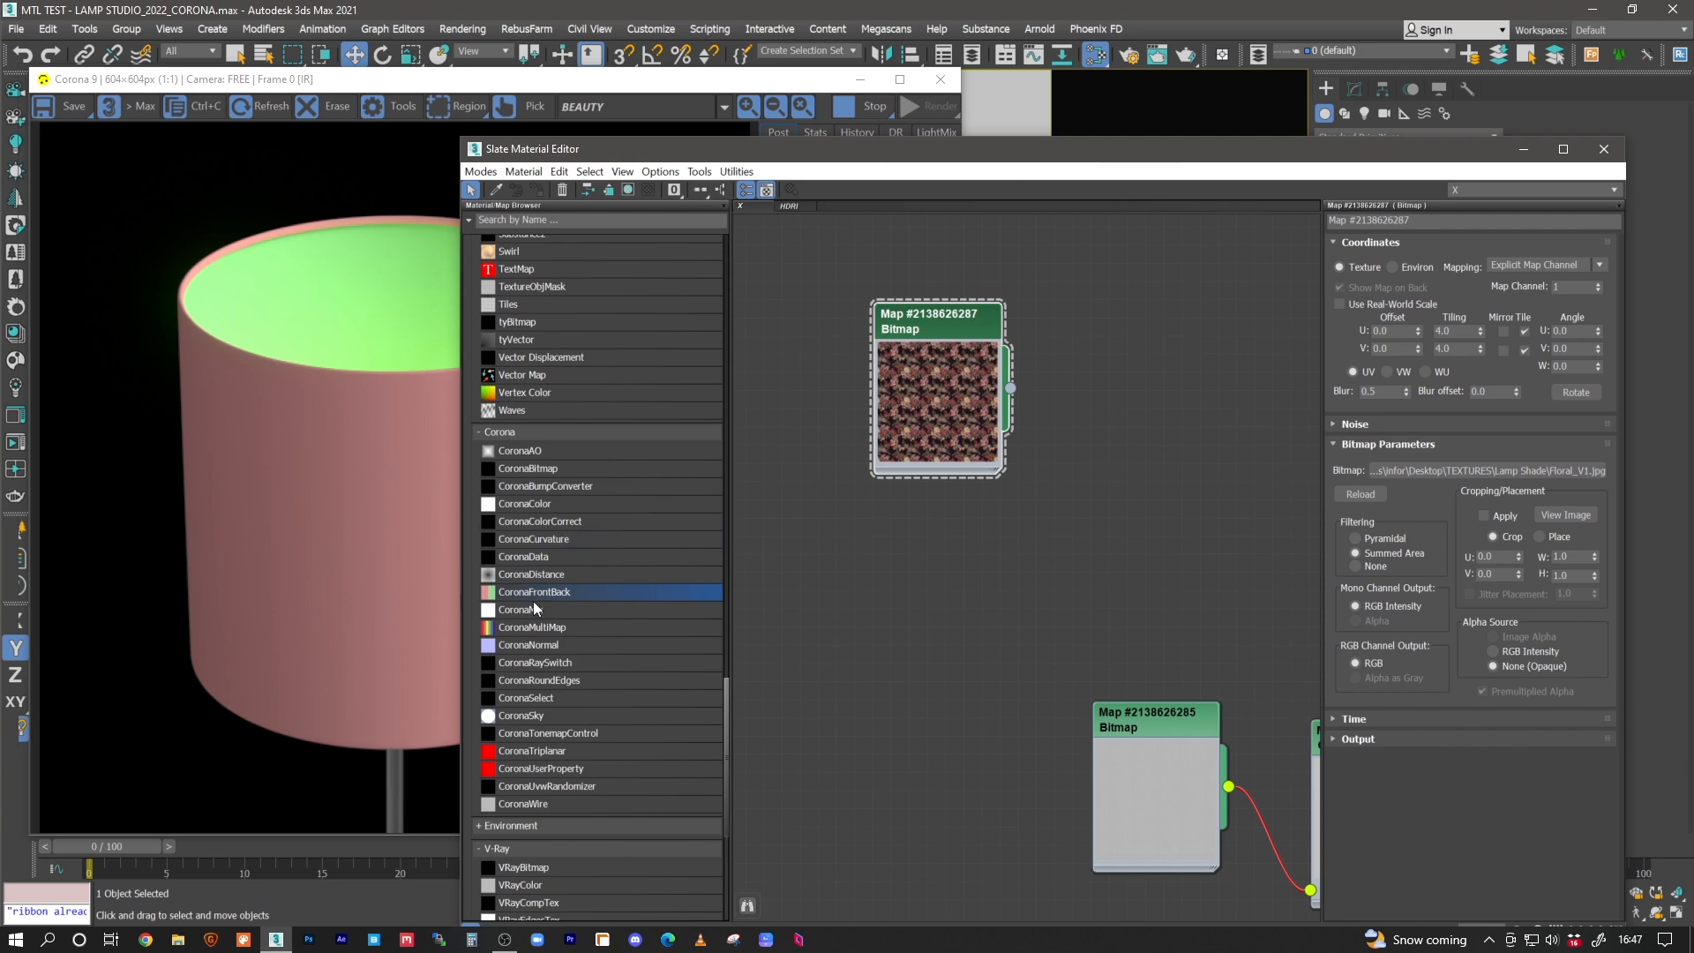
- Add a Color Correction map beside the floral Bitmap and connect the Bitmap to its Map input
scroll(605, 689, "down", 3)
scroll(565, 537, "up", 5)
scroll(570, 565, "up", 9)
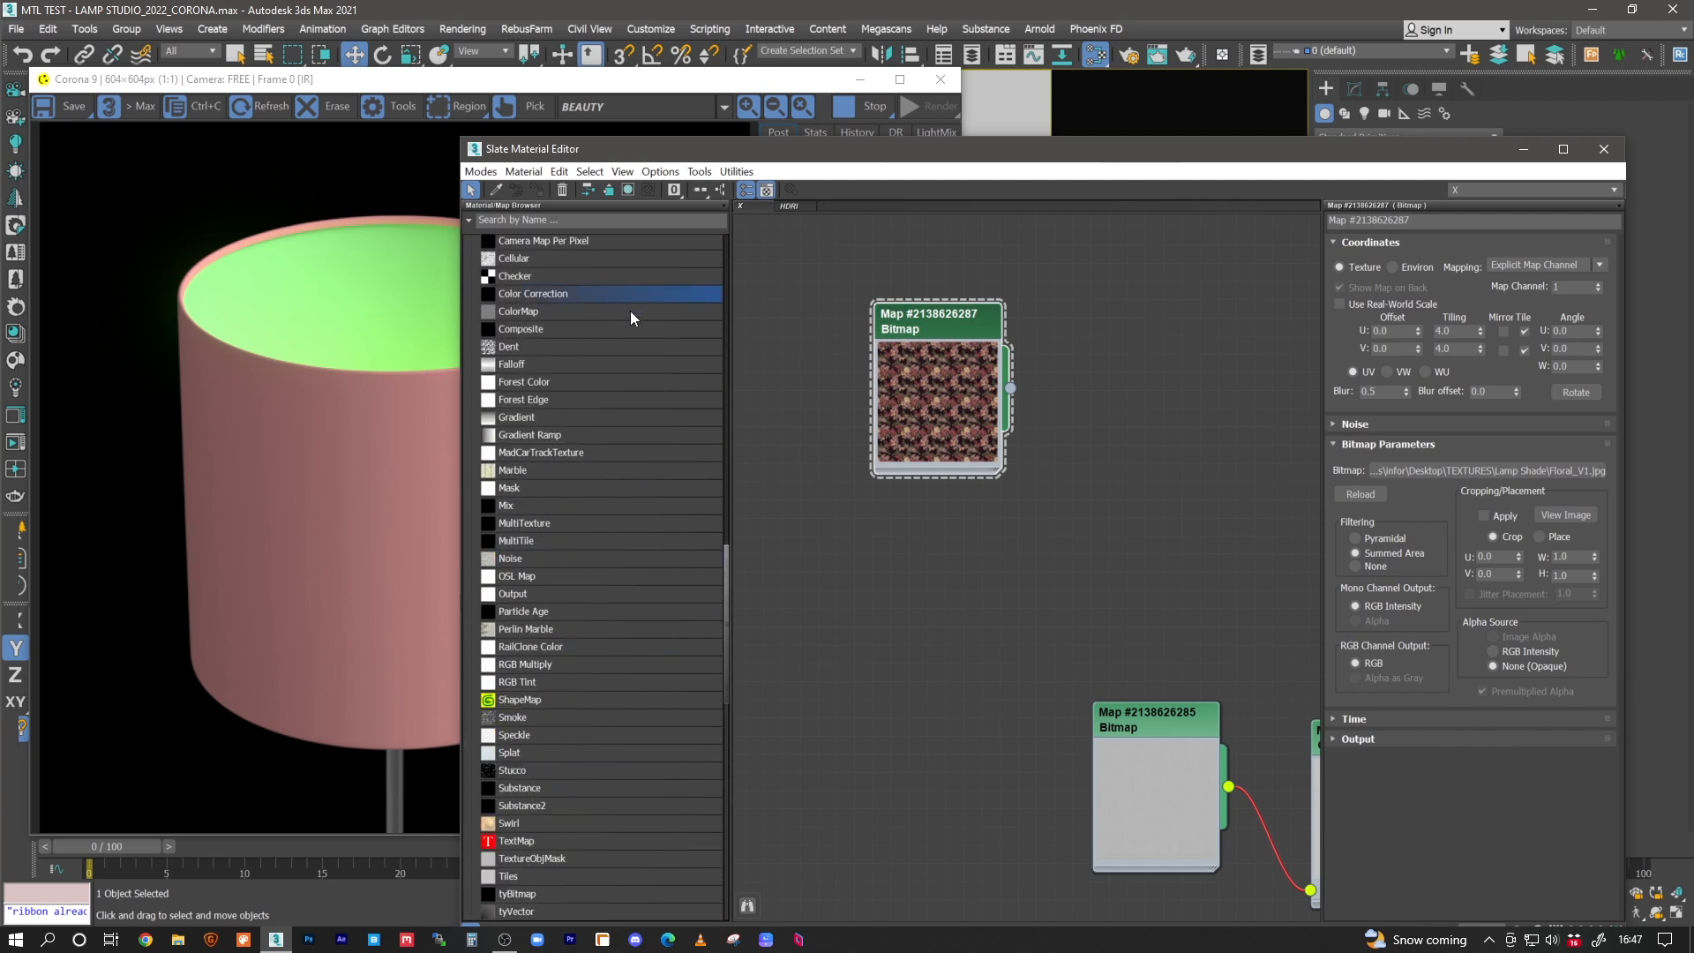
left_click_drag(552, 295, 1151, 397)
left_click_drag(1010, 387, 1112, 423)
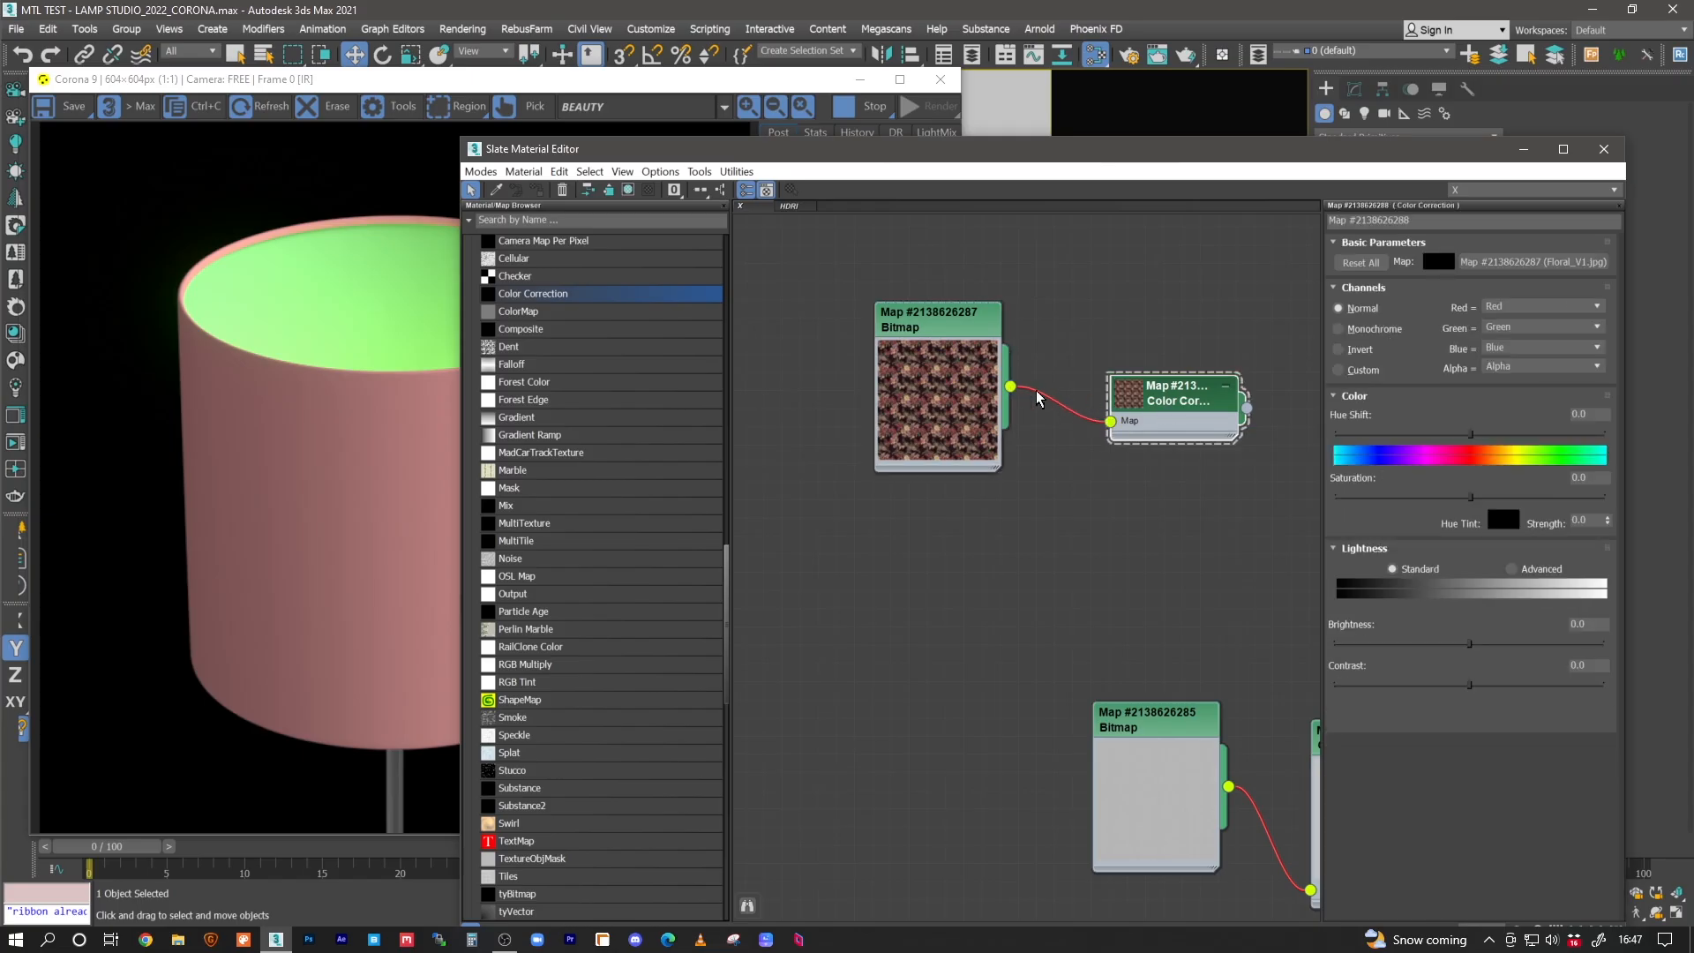
- Duplicate the floral Color Correction below the original with advanced lightness and an RGB gamma of 2.0, and space the two nodes apart
left_click_drag(1172, 400, 1166, 475, "shift")
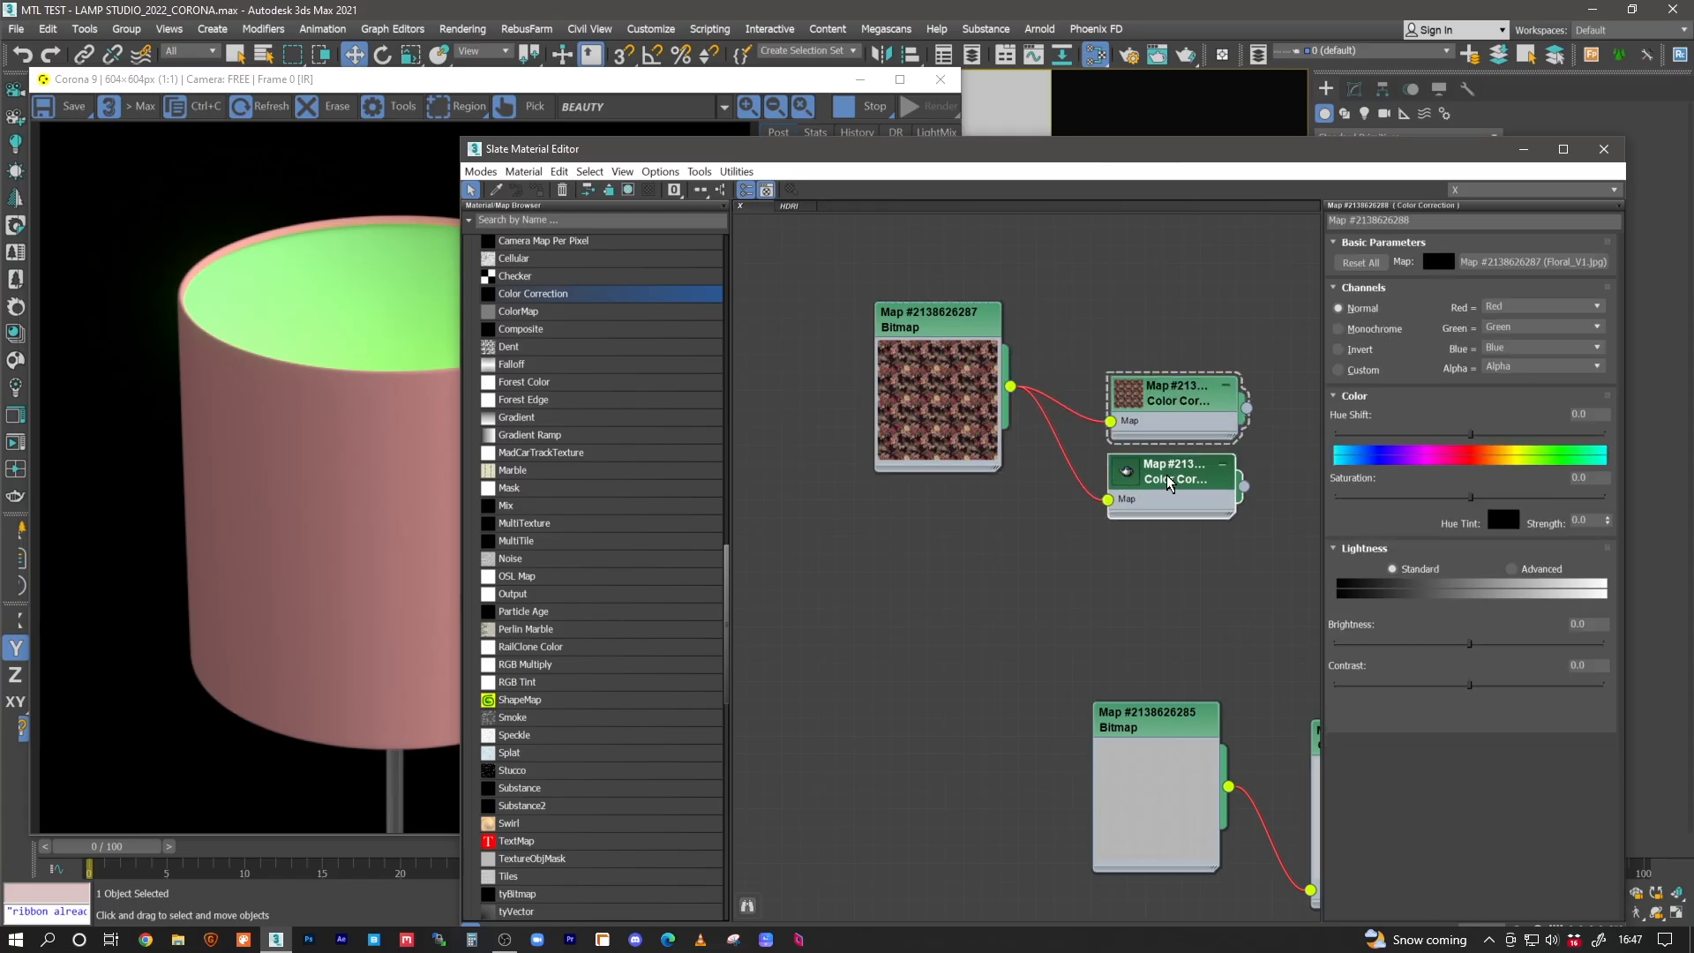
left_click(1524, 572)
double_click(1469, 640)
scroll(1468, 639, "up", 2)
type("2")
key("Return")
scroll(980, 412, "up", 2)
left_click_drag(978, 404, 959, 370)
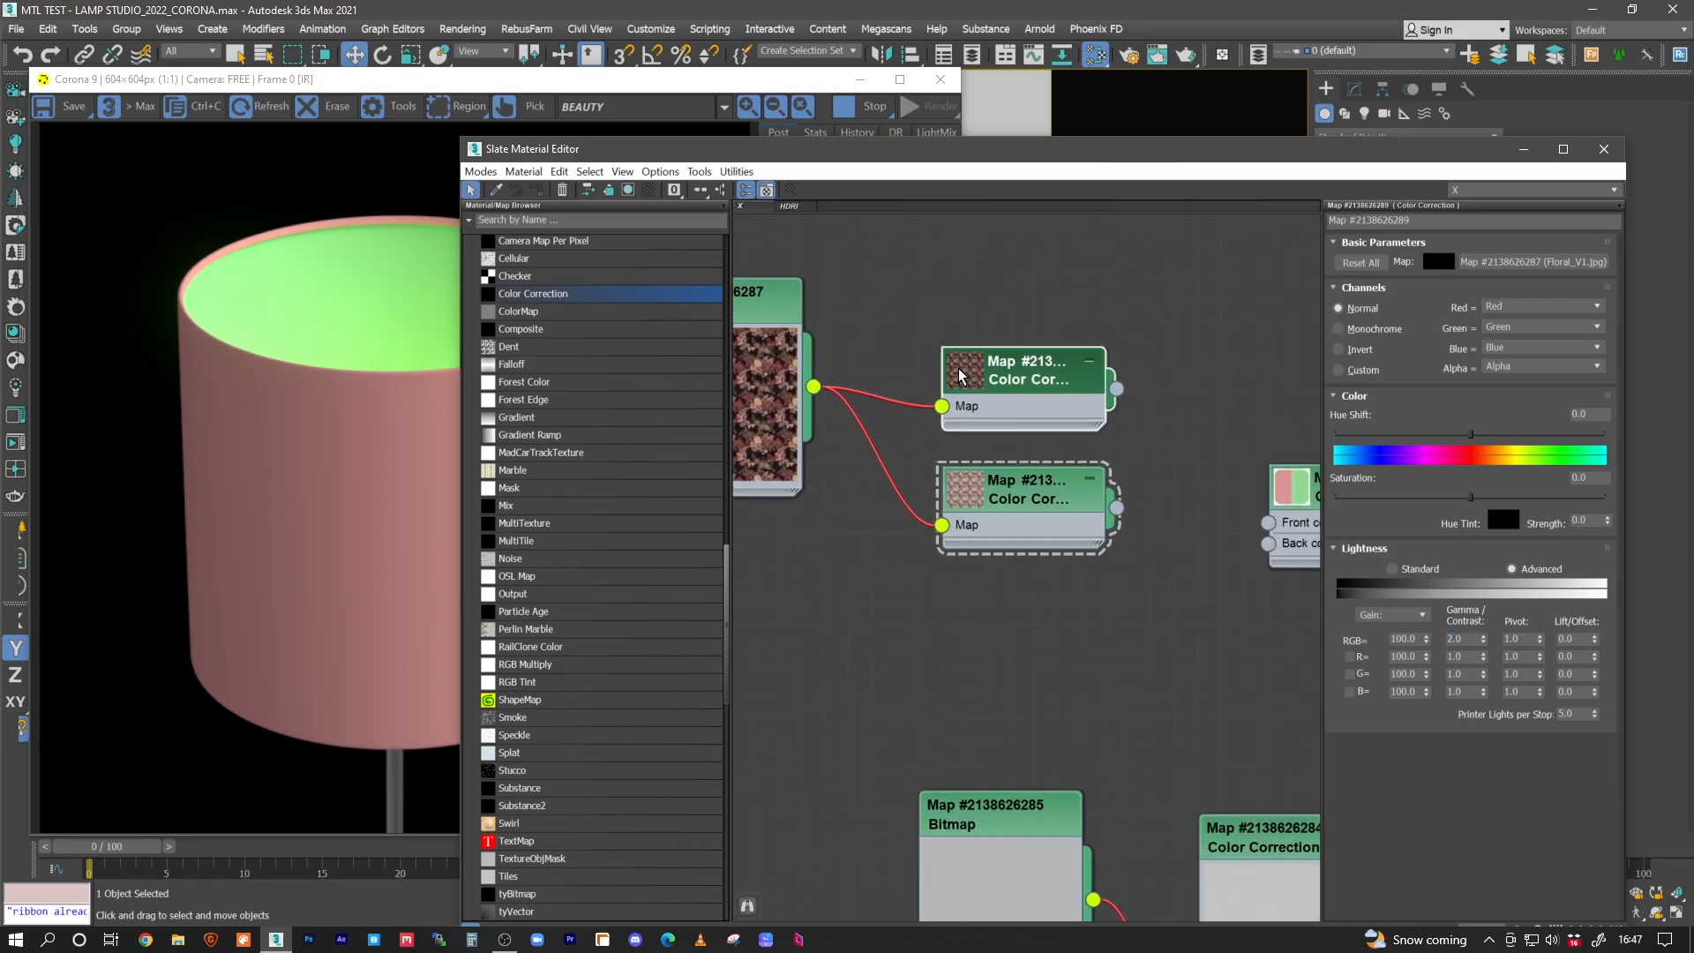
- Add a Falloff map beside the floral Color Corrections, connect the original to Map 1 and the brighter duplicate to Map 2, and align the nodes
left_click_drag(995, 481, 983, 482)
left_click_drag(998, 377, 905, 380)
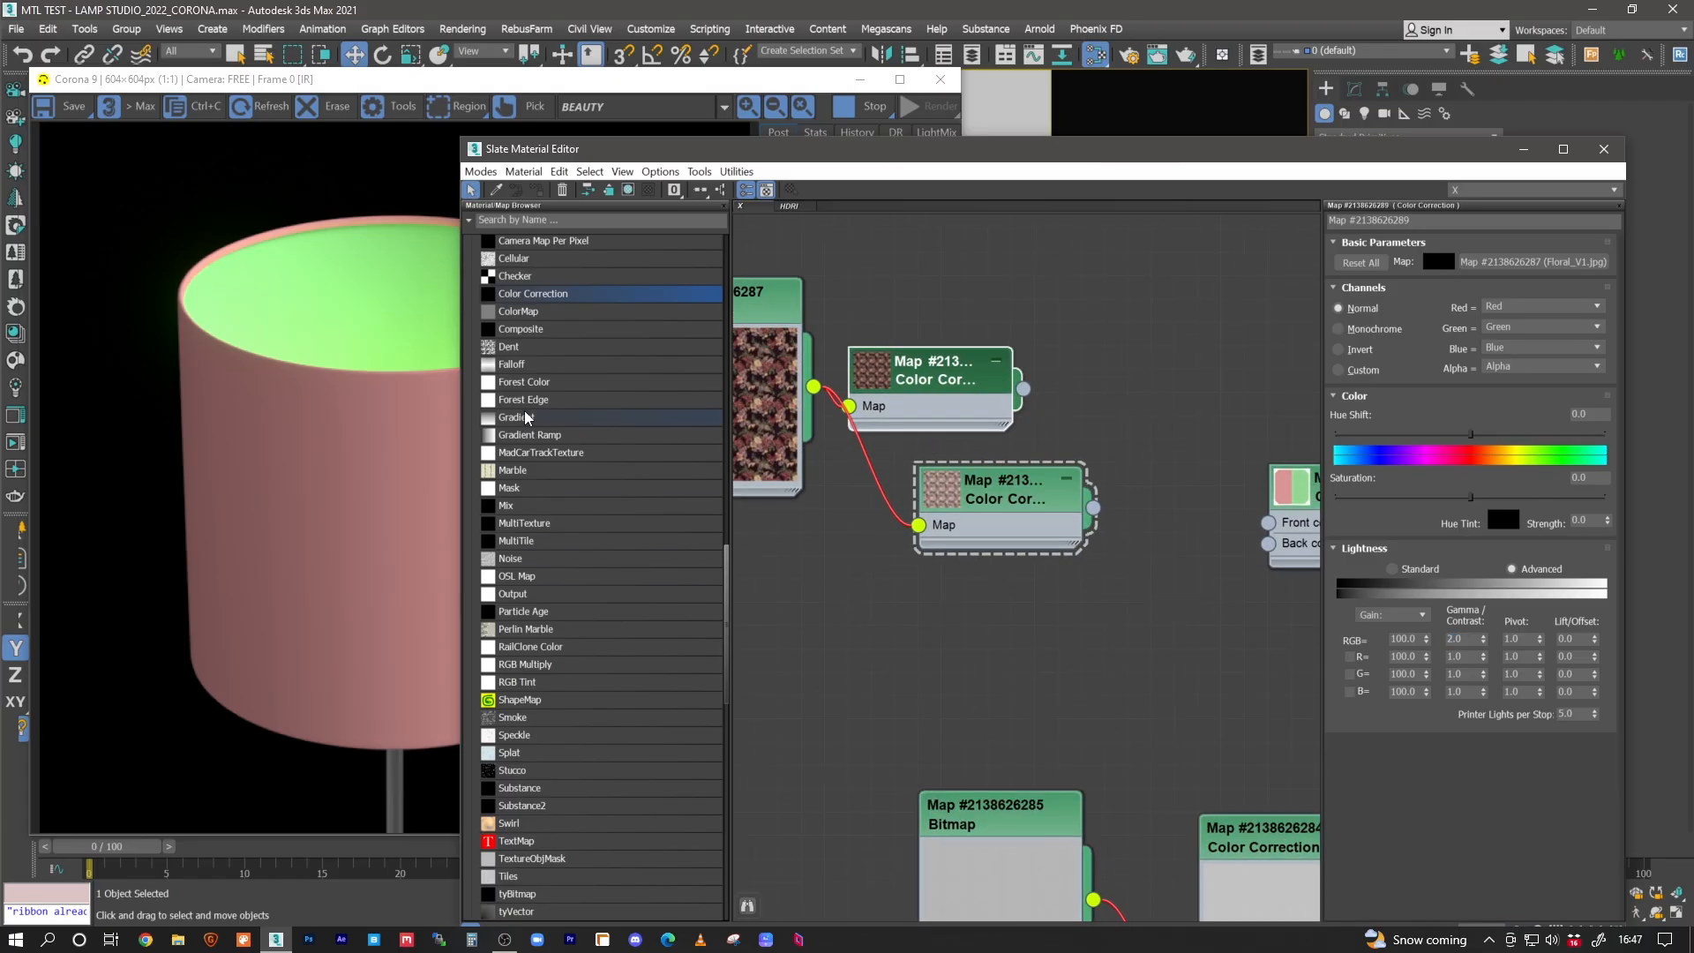
left_click_drag(515, 364, 1140, 318)
left_click_drag(1023, 388, 1059, 338)
left_click_drag(1092, 510, 1059, 359)
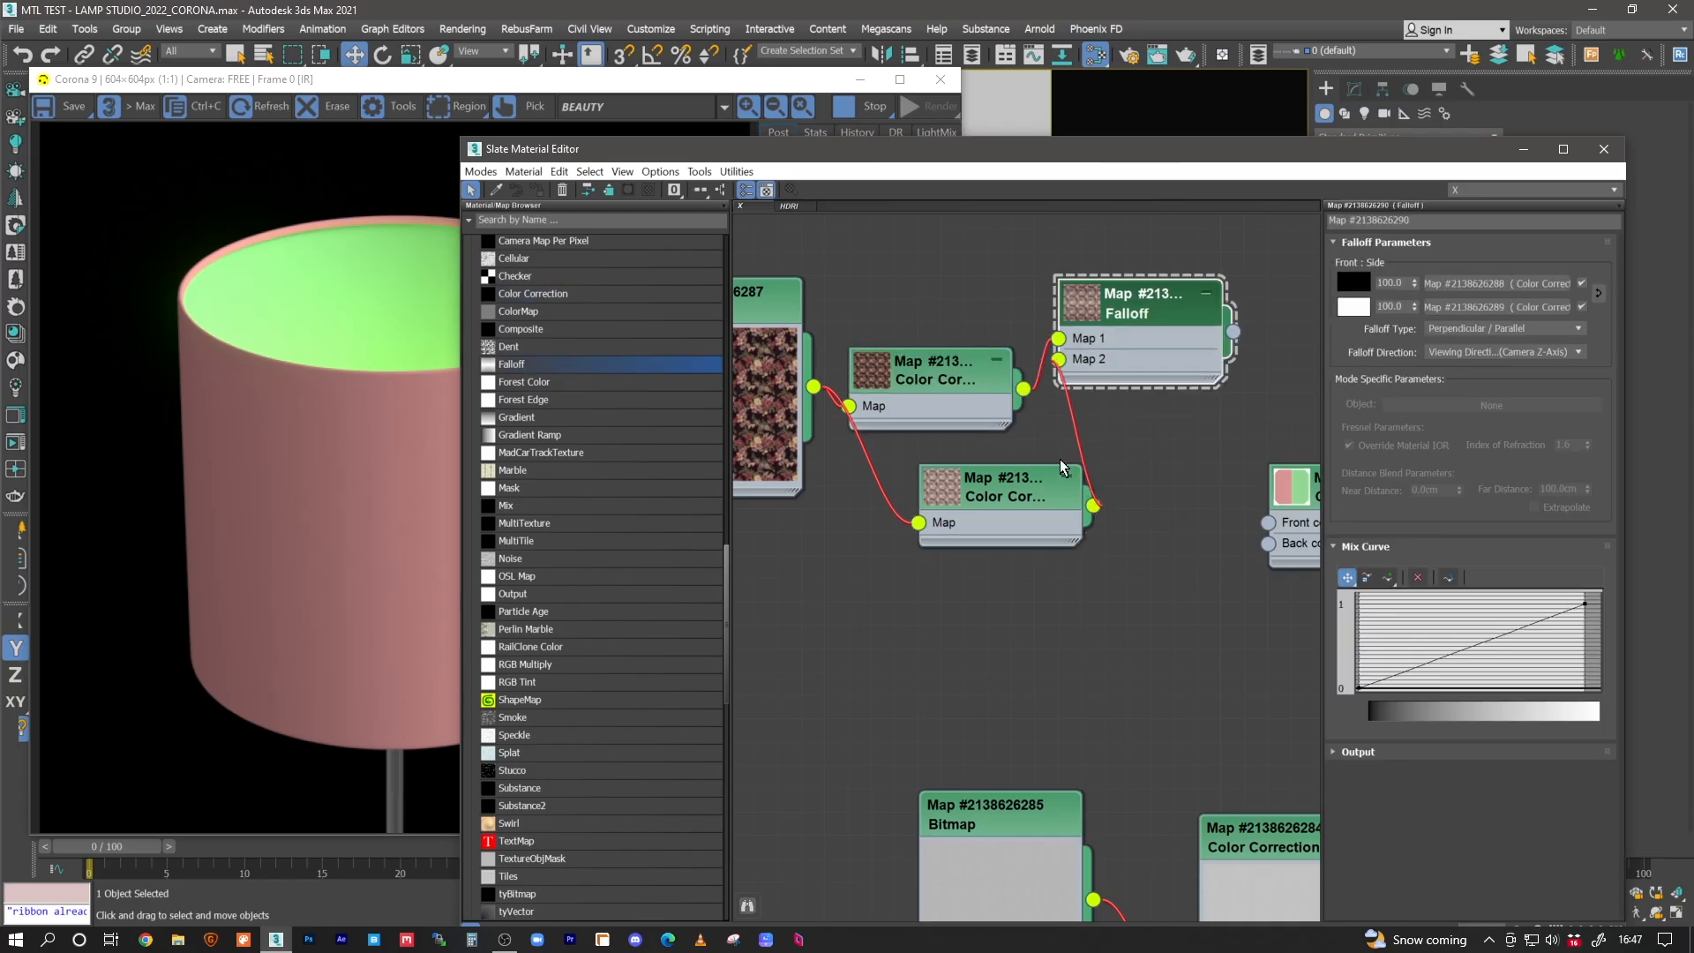
left_click_drag(979, 481, 911, 504)
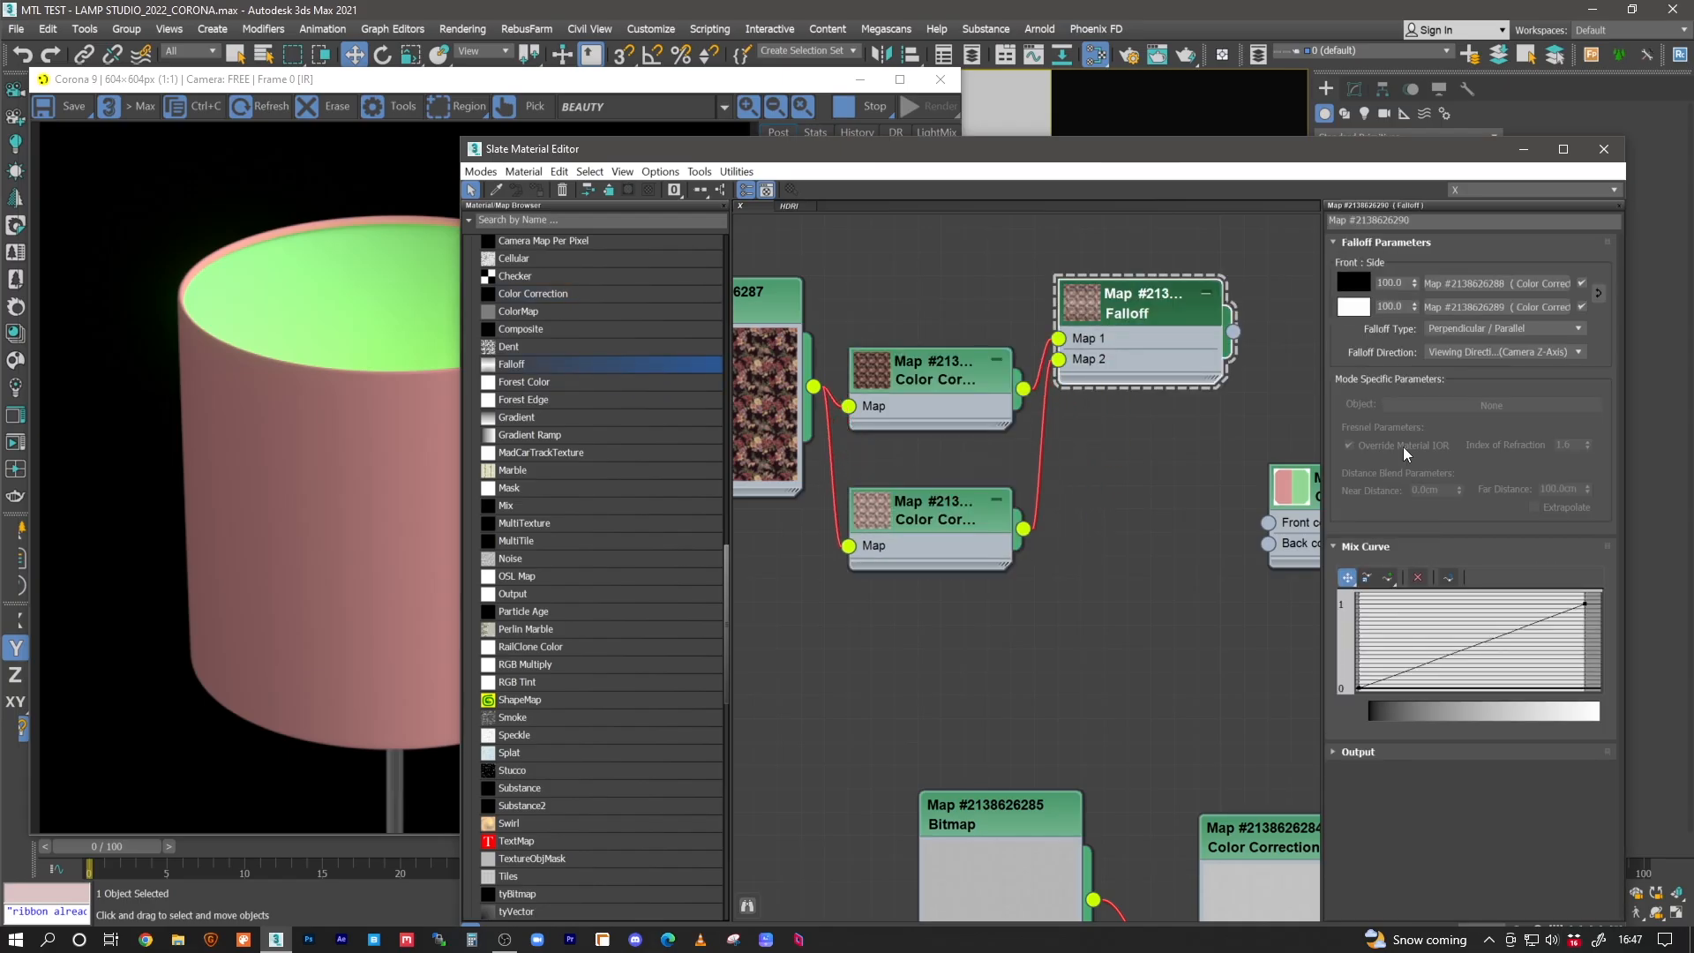
- Convert the end point of the floral Falloff's mix curve to Bezier and pull its handle down into a concave curve
right_click(1584, 604)
left_click(1599, 651)
left_click_drag(1529, 625, 1553, 690)
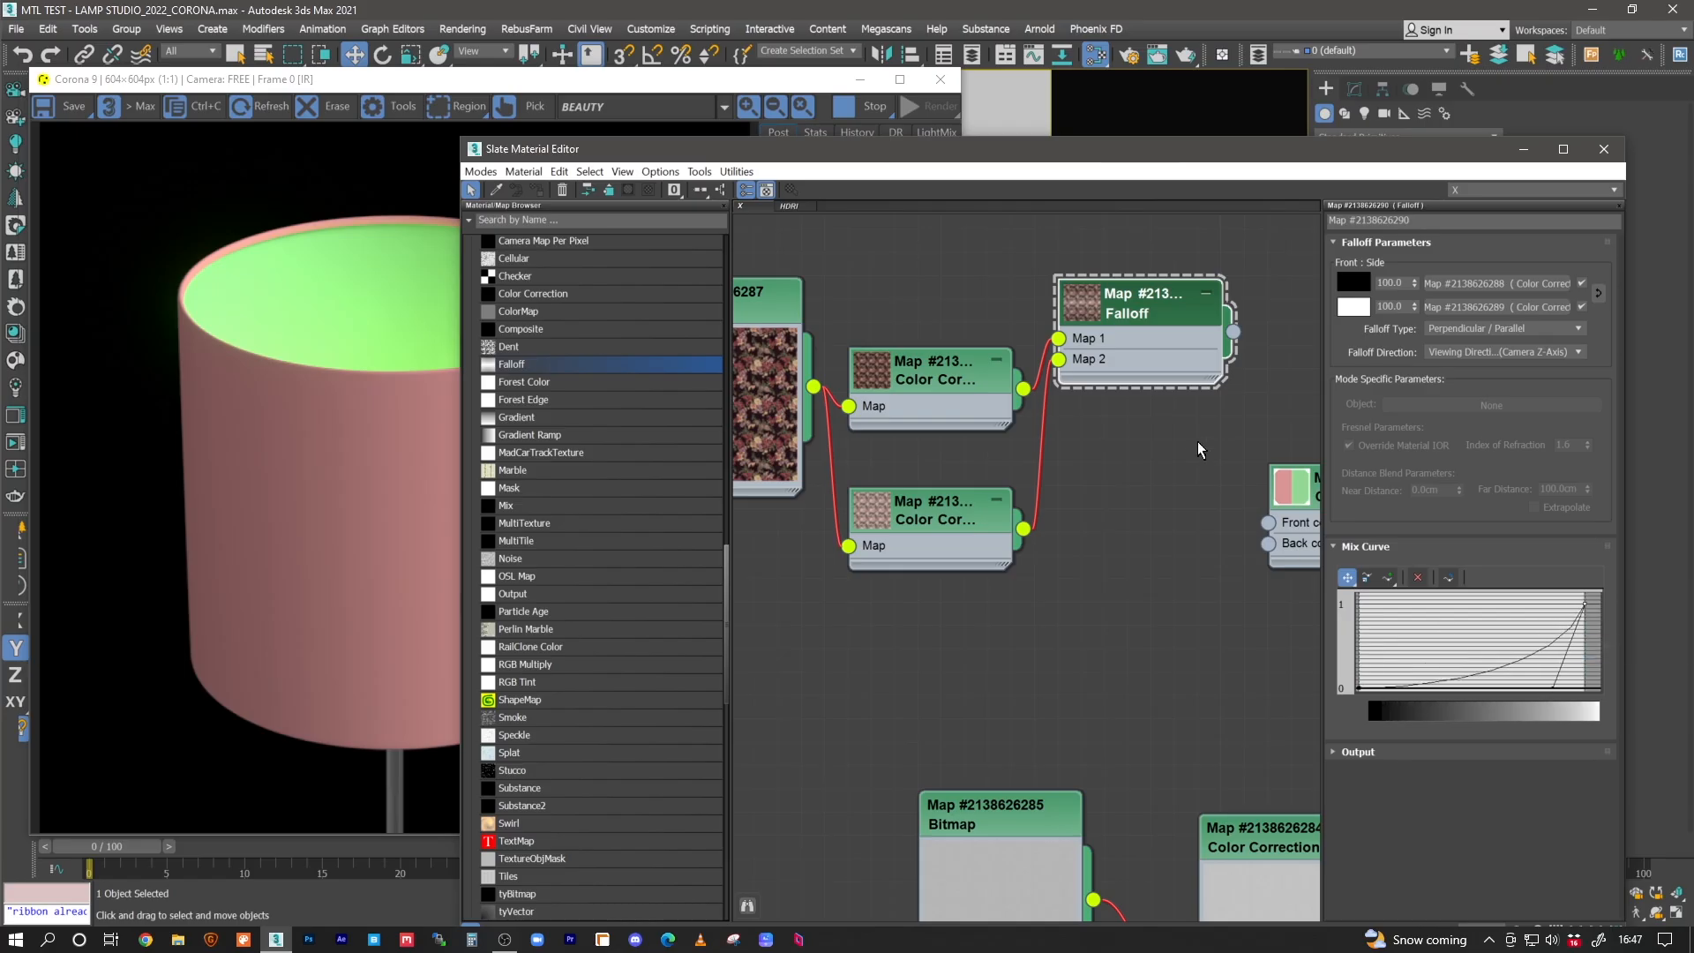
- Set the floral Falloff's side amount to 90 and enlarge the node's preview
double_click(1396, 308)
type("95")
key("Return")
double_click(1097, 328)
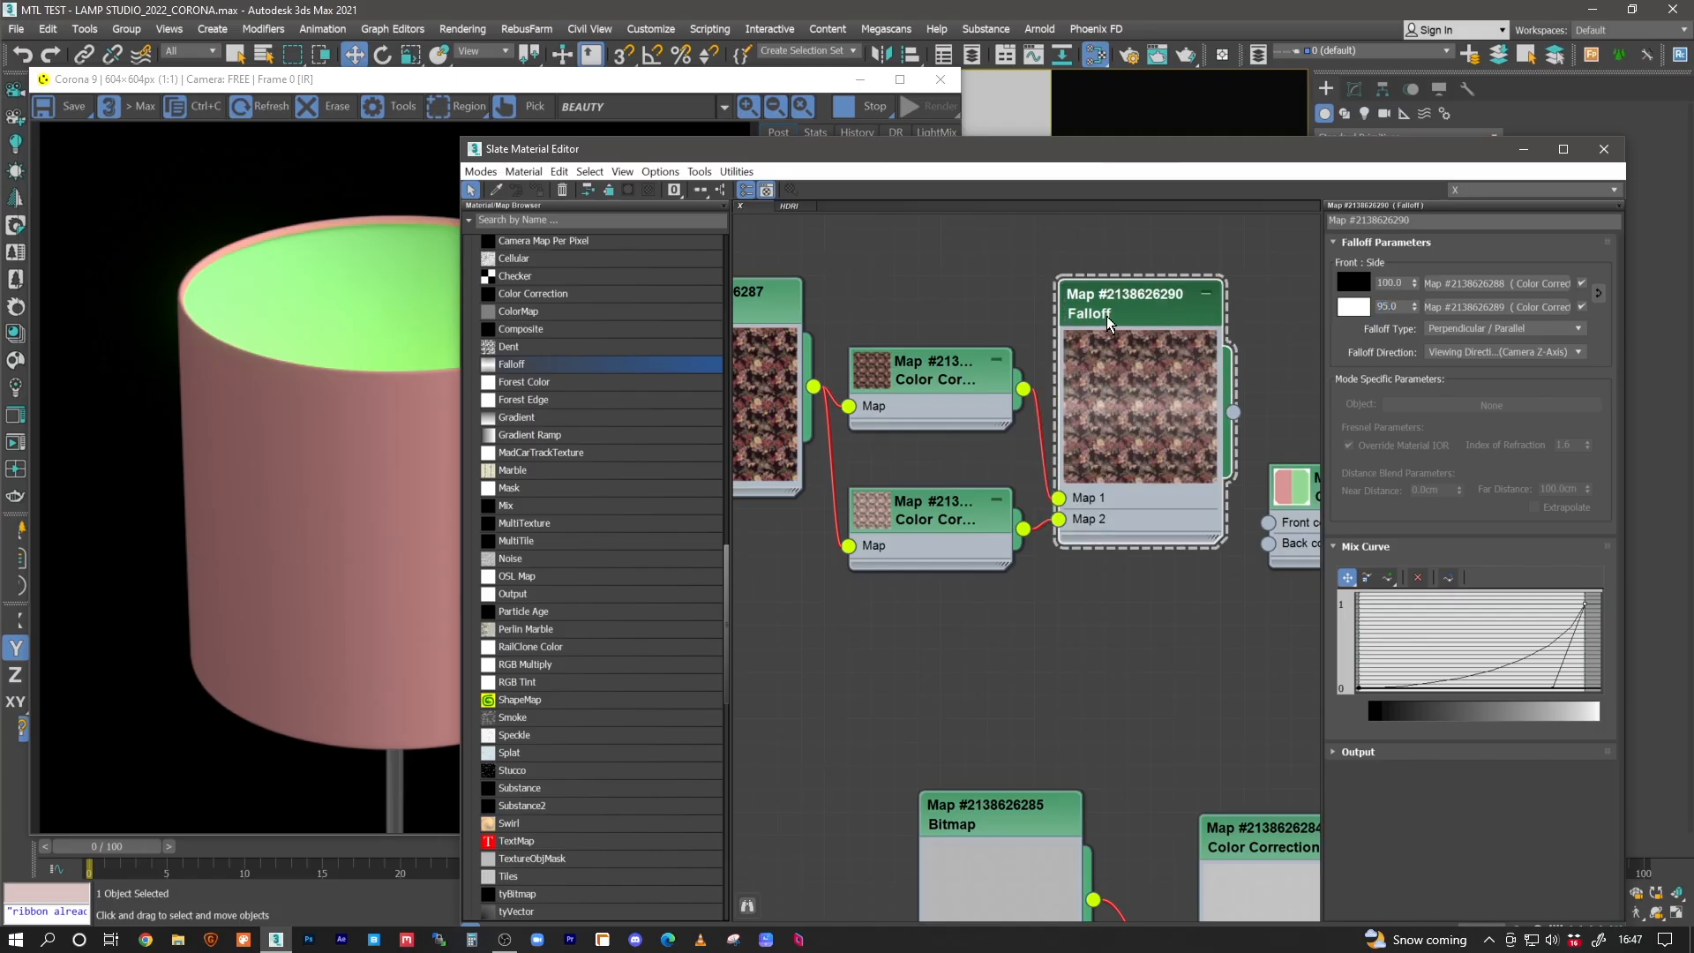
double_click(1399, 308)
type("90")
key("Return")
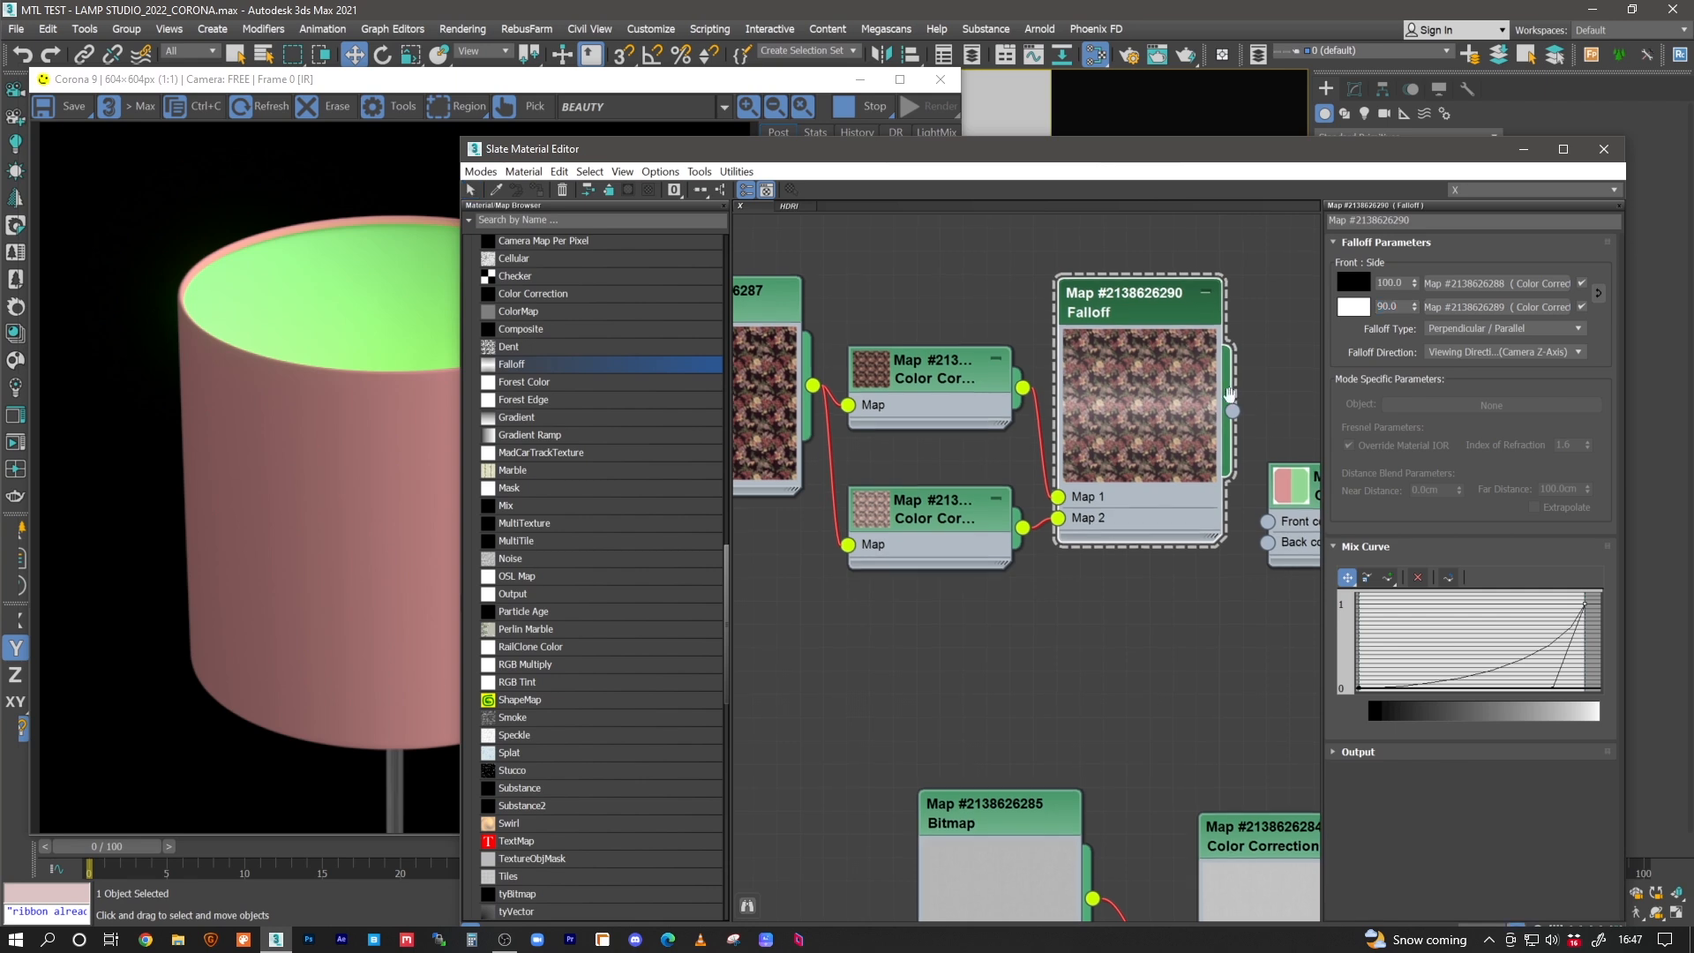
- Convert the start point of the Falloff's mix curve to Bezier and raise its handle slightly above the baseline
middle_click_drag(1263, 405, 1167, 374)
right_click(1360, 689)
left_click(1394, 715)
left_click_drag(1413, 676, 1419, 678)
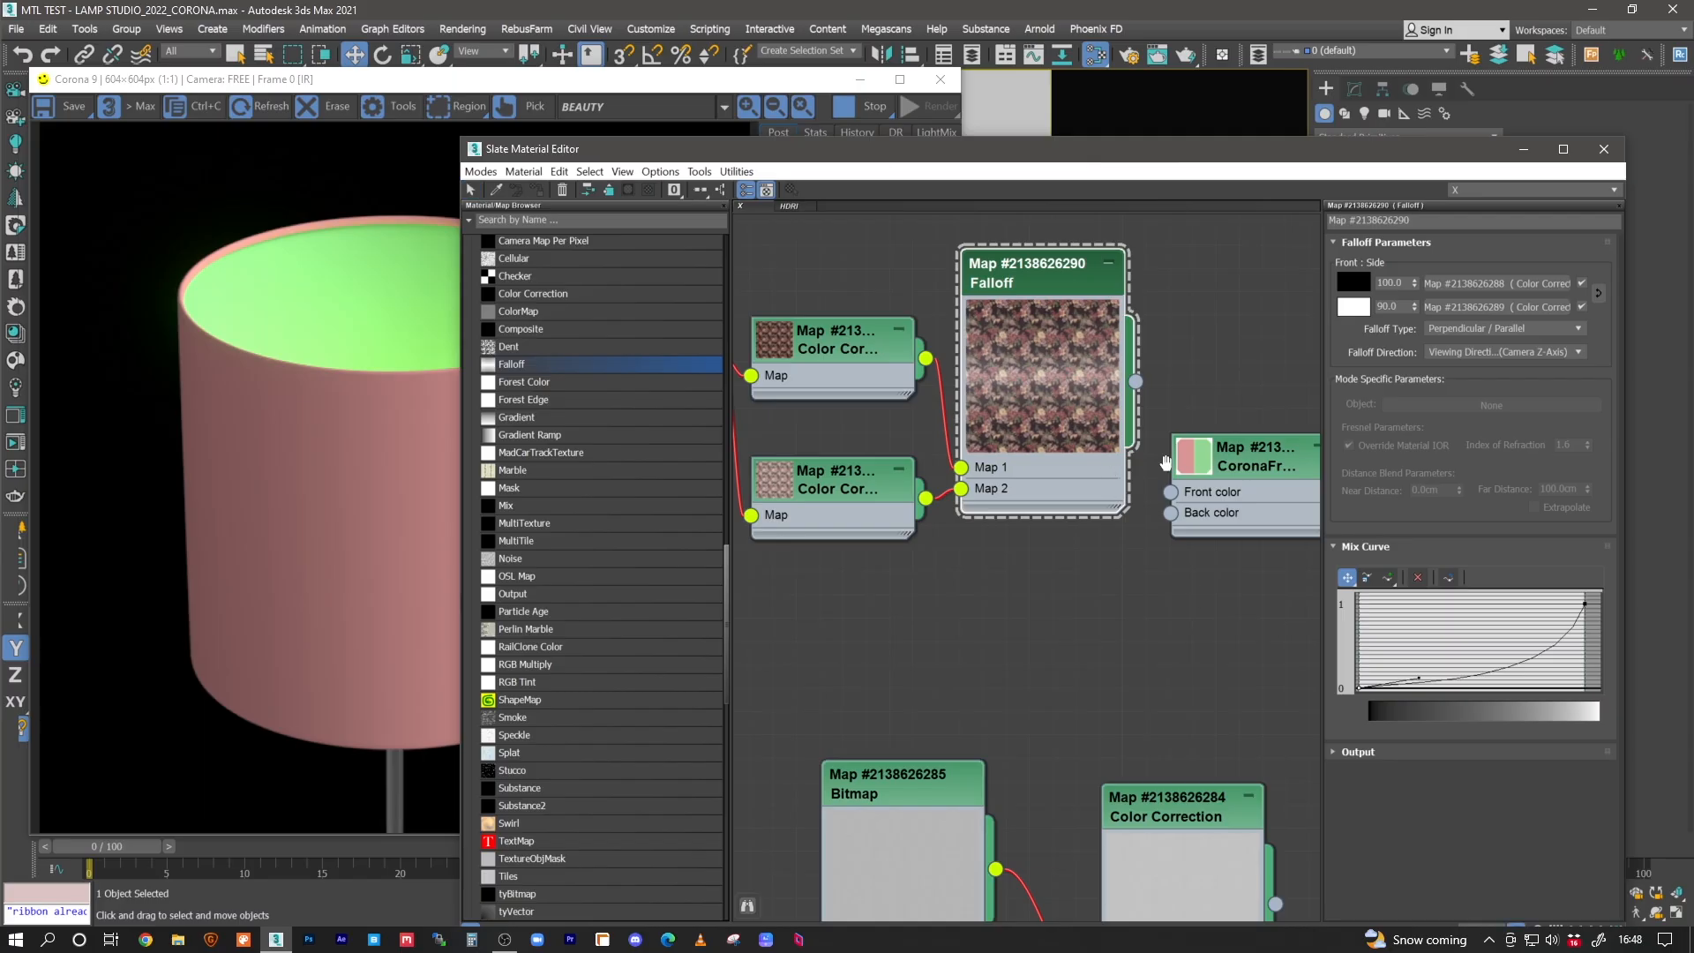
- Connect the floral Falloff to the CoronaFrontBack's Front color input and check the interactive render
middle_click_drag(1166, 542, 1057, 466)
scroll(1142, 453, "down", 3)
left_click_drag(1042, 411, 1097, 407)
left_click_drag(988, 379, 1093, 408)
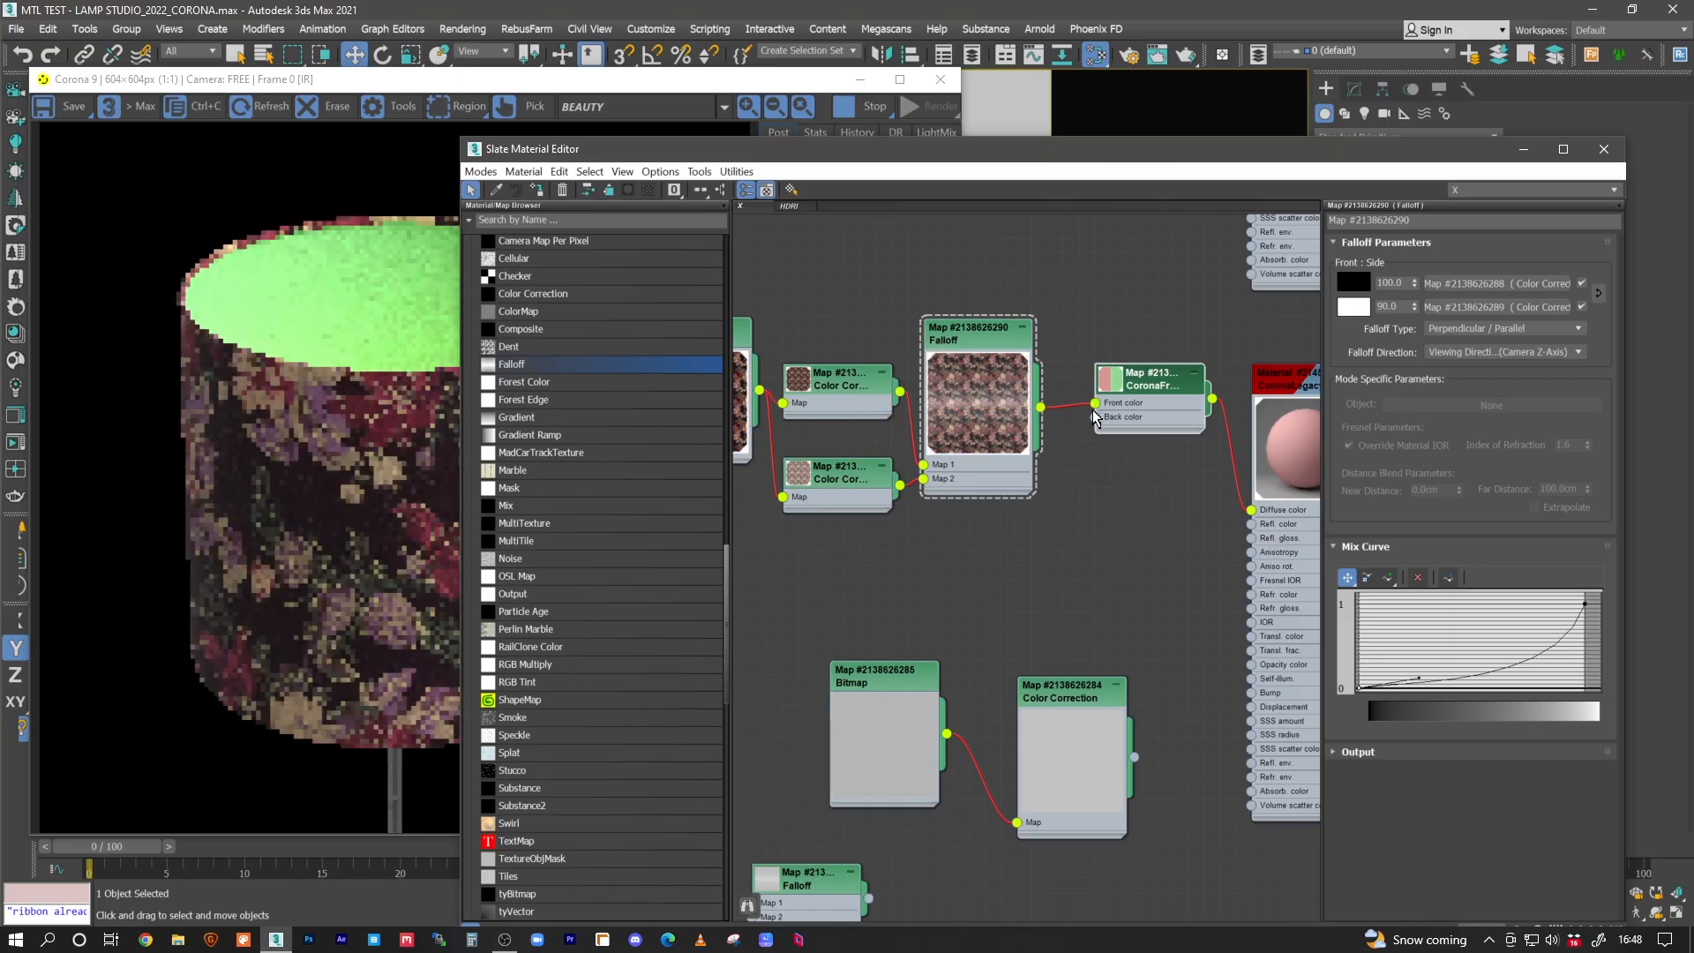
left_click(391, 493)
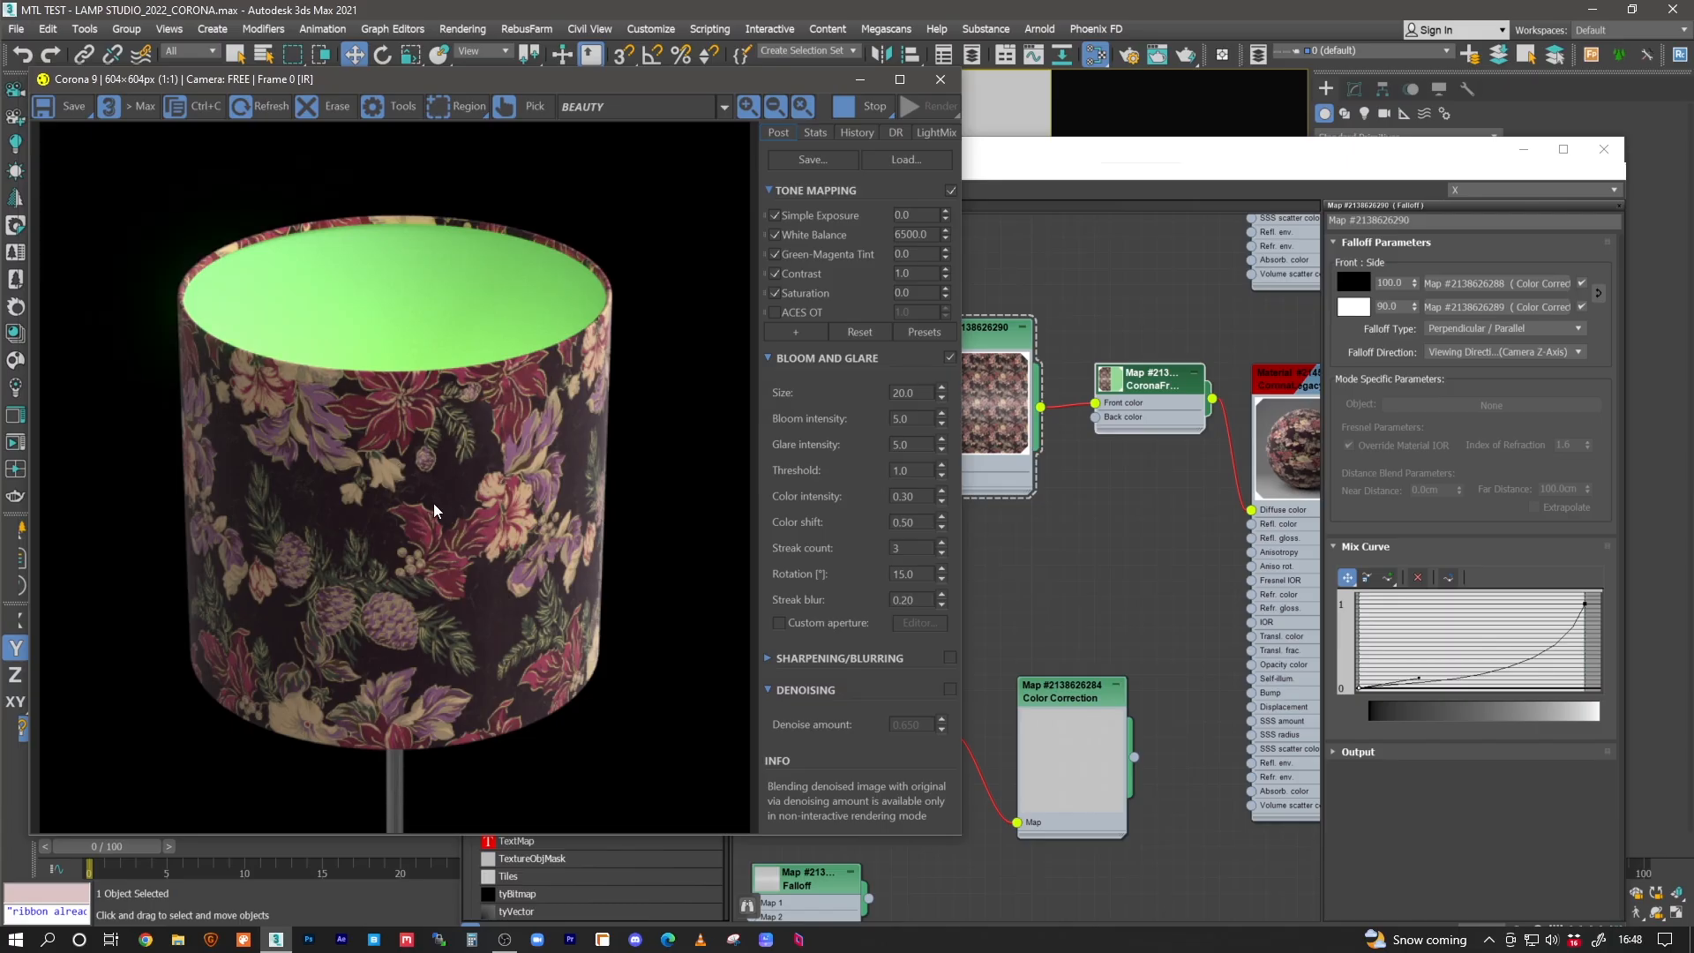
left_click(1163, 491)
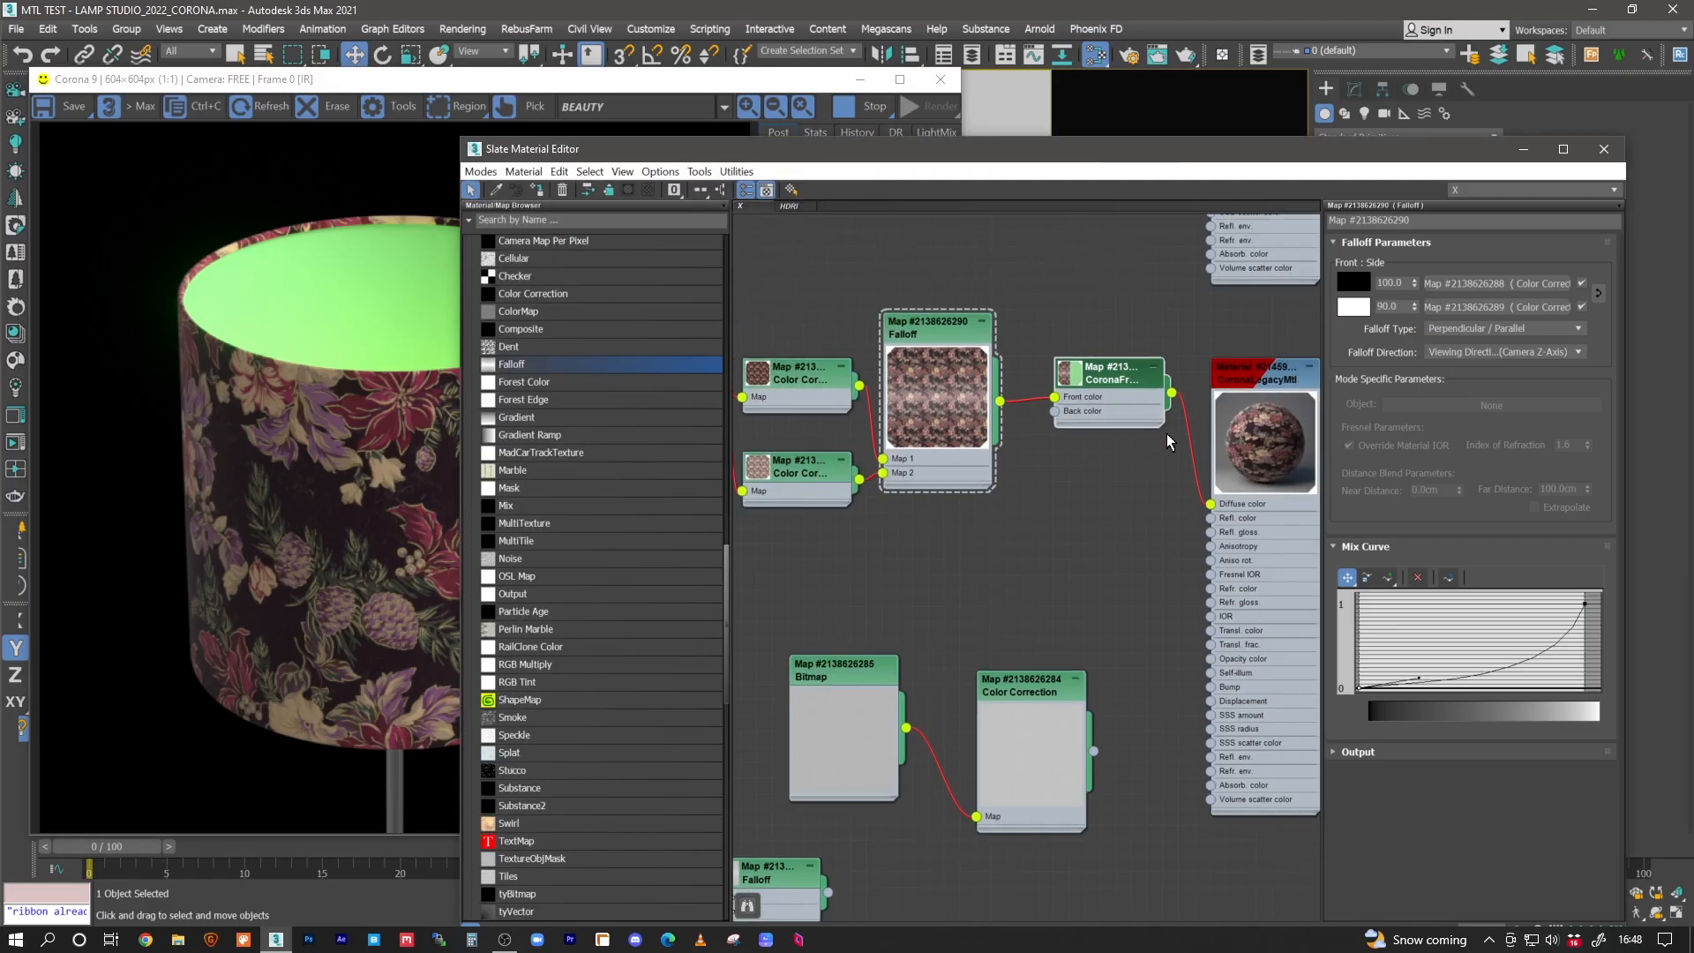
- Try a translucency fraction of 0.2 on the floral CoronaLegacyMtl
double_click(1278, 378)
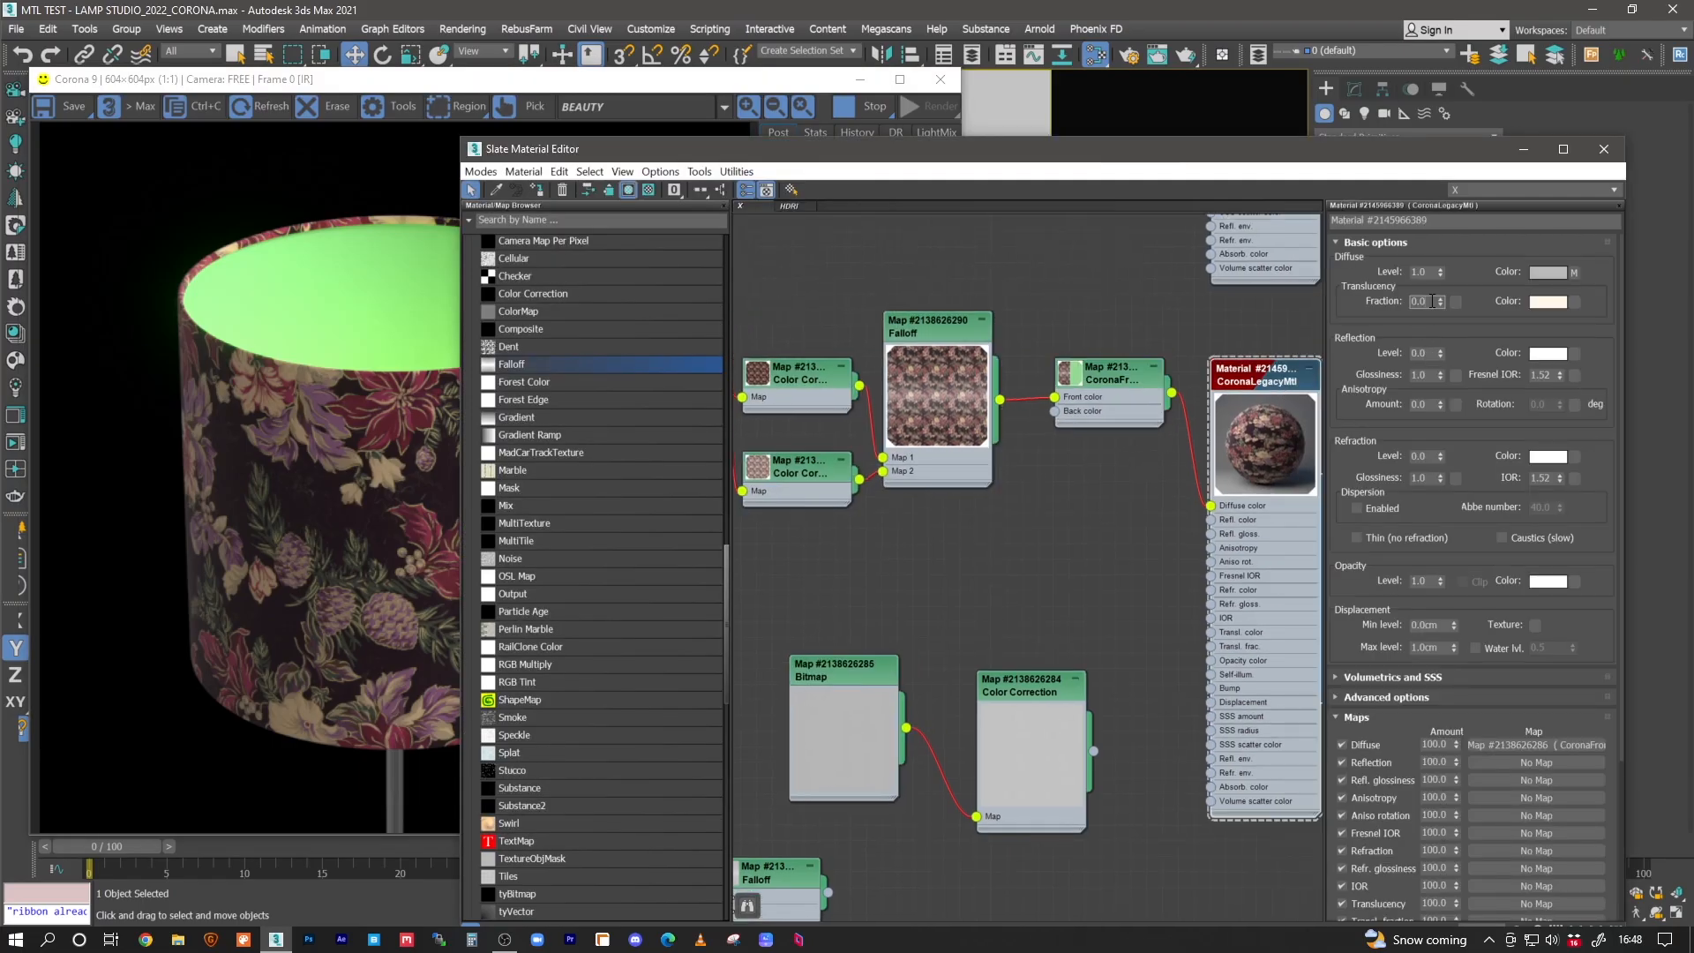
left_click(1432, 301)
type("0.2")
key("Return")
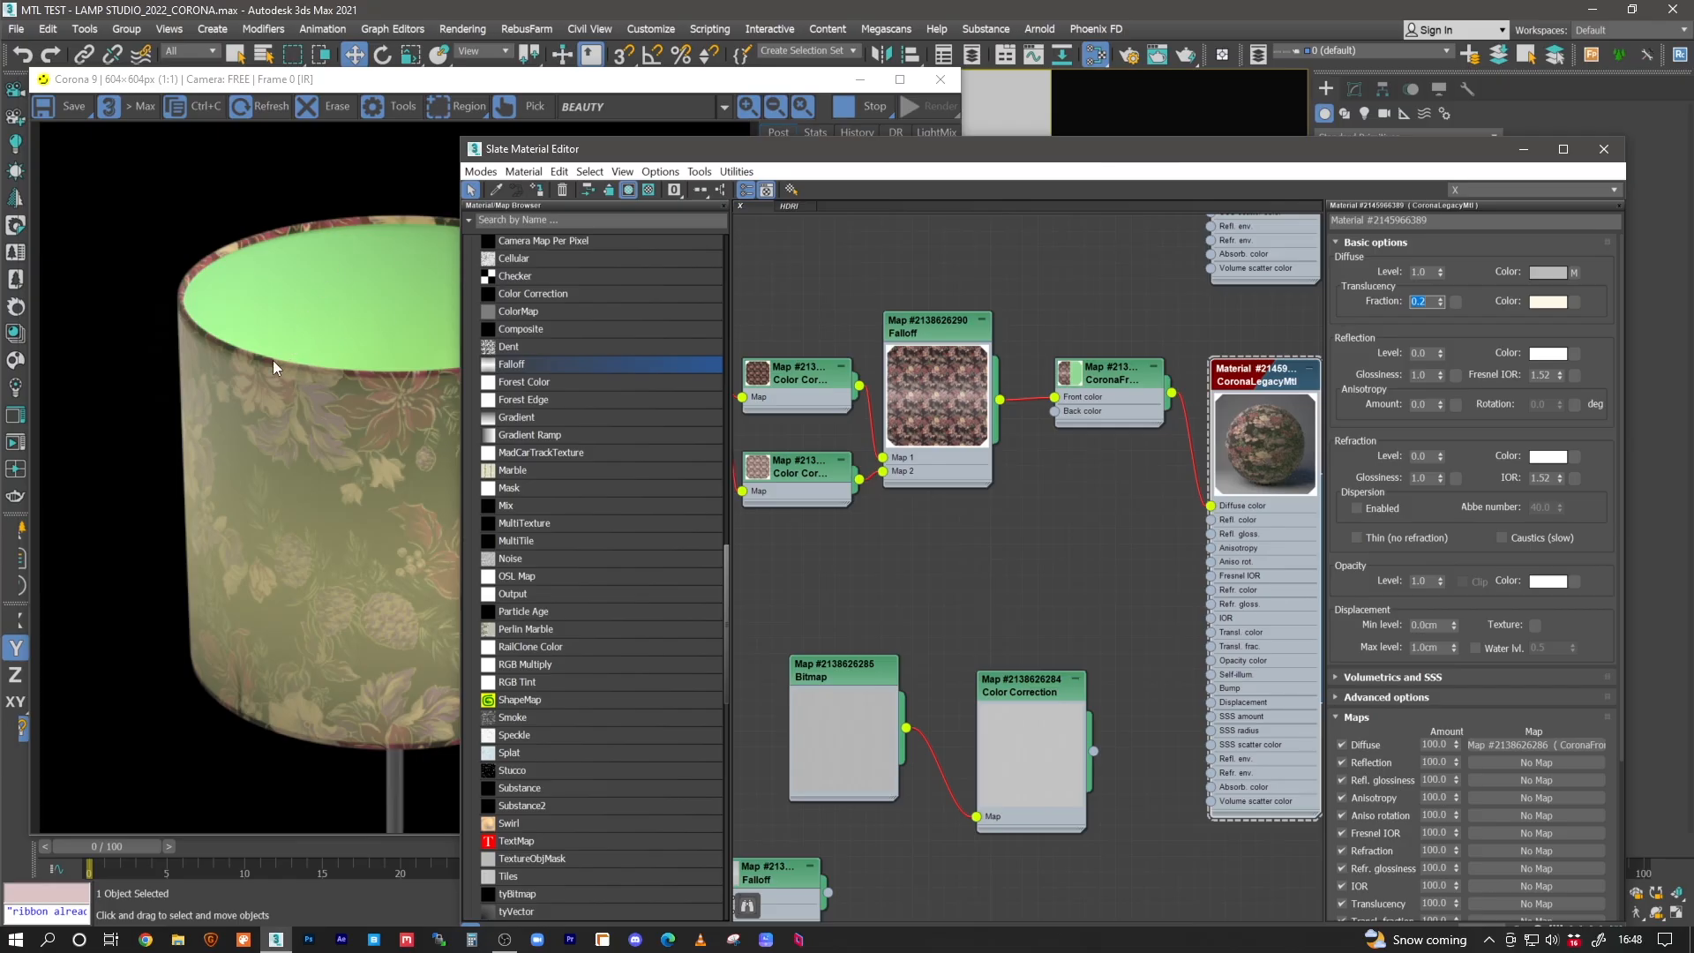
- Move the floral Bitmap, Color Correction and Falloff nodes up, and set the floral material's translucency fraction to 0
scroll(935, 470, "up", 3)
middle_click_drag(916, 431, 1071, 473)
scroll(1069, 475, "down", 1)
left_click_drag(1115, 329, 856, 517)
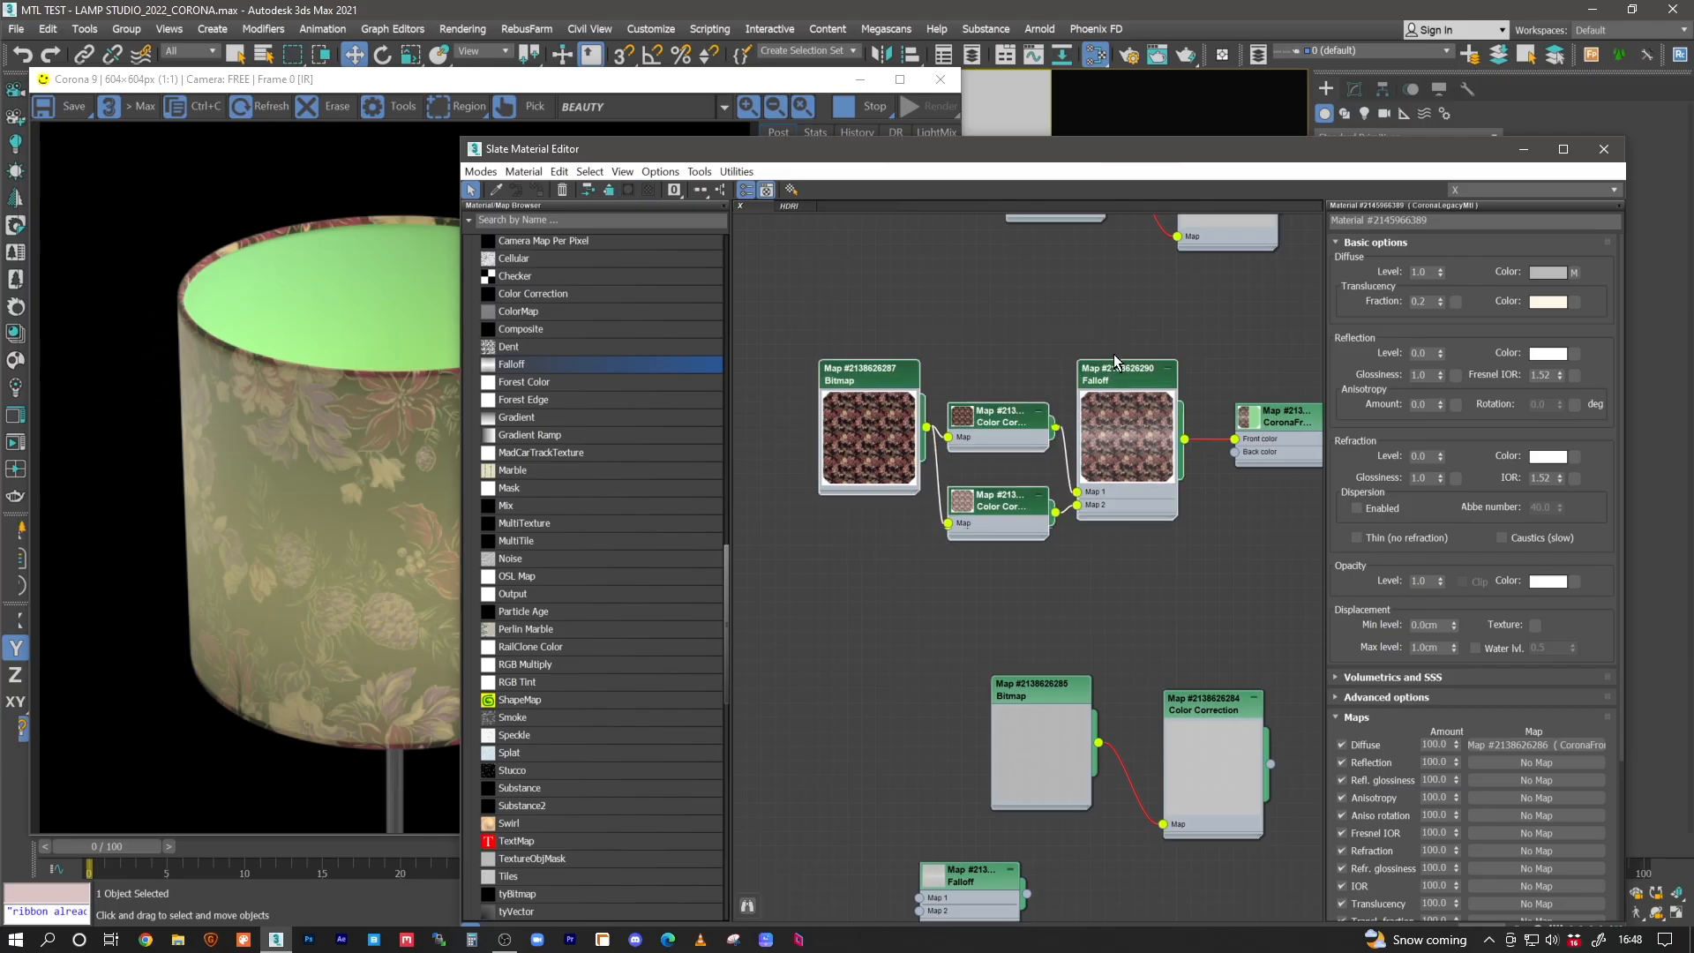
left_click_drag(1115, 370, 1117, 285)
middle_click_drag(1134, 416, 971, 447)
double_click(1426, 303)
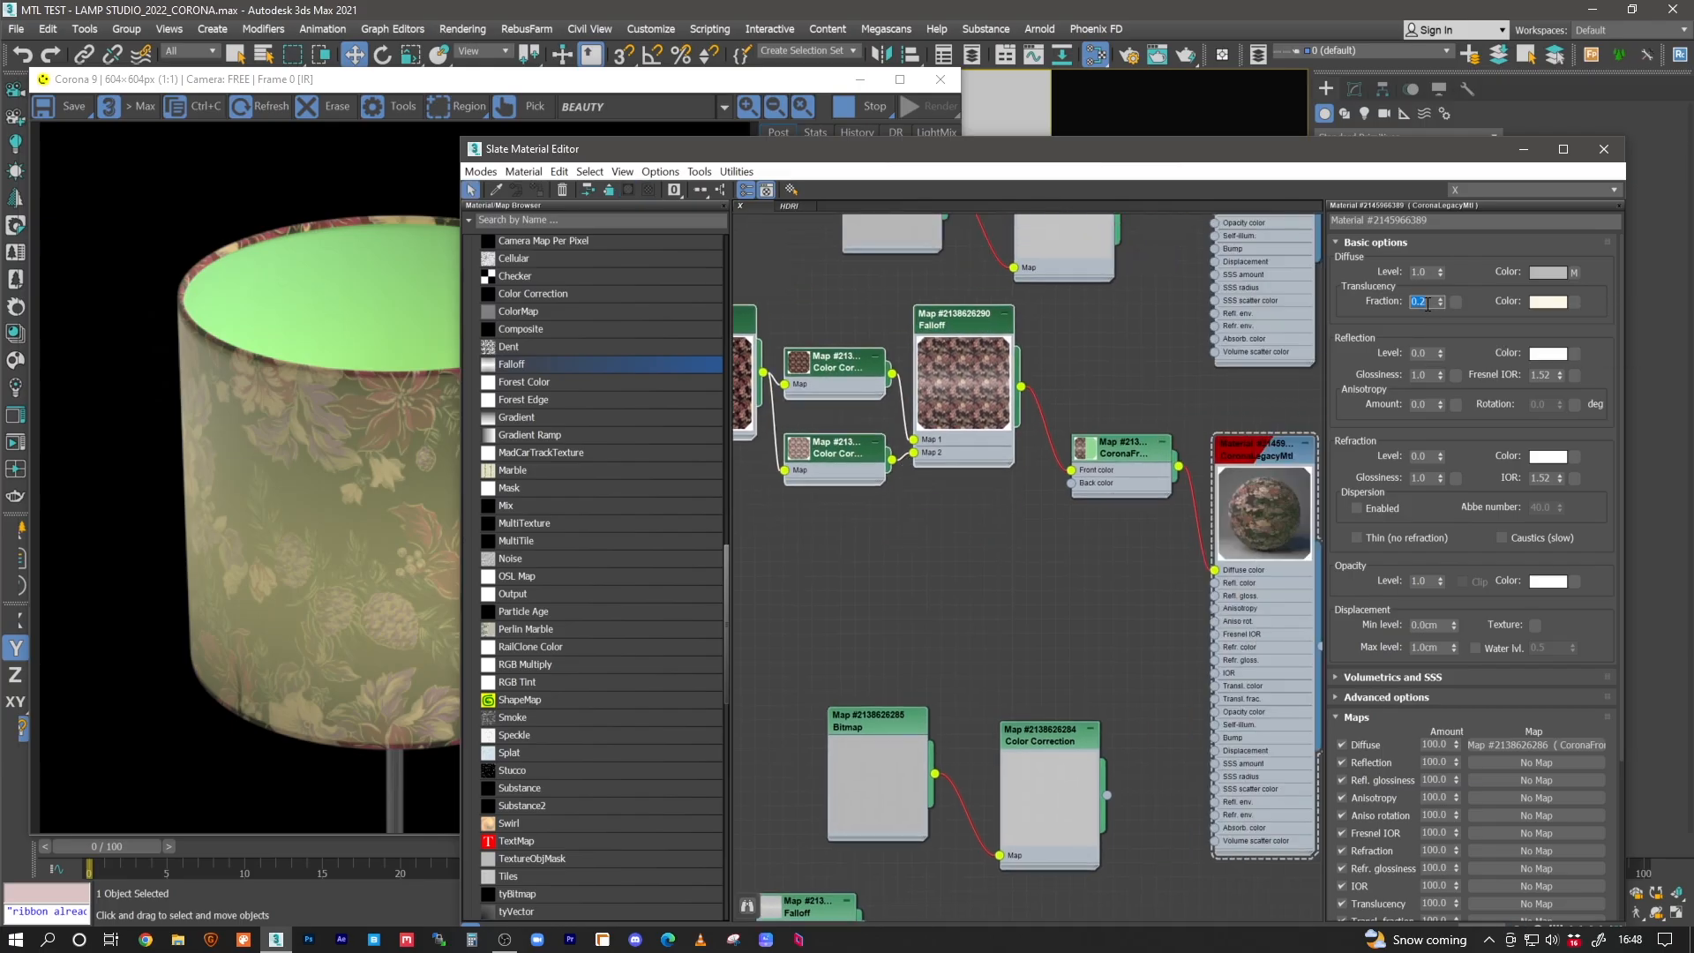
type("0")
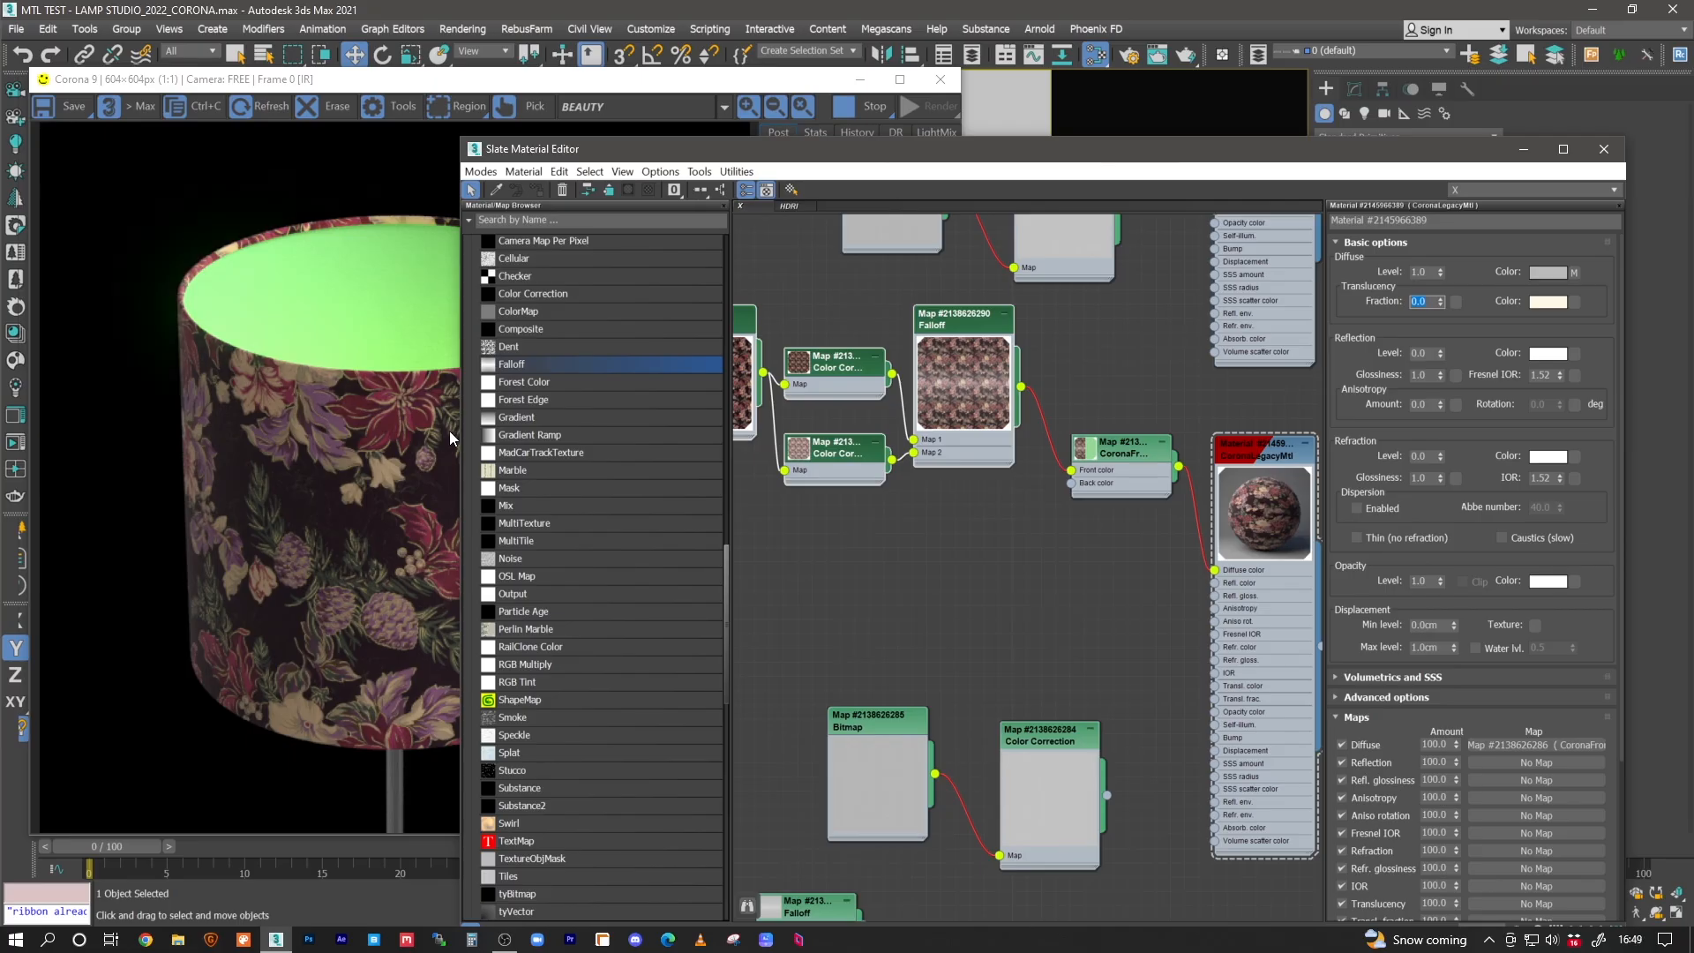
- Assign the plain fabric material to the lampshade for comparison and reassign the floral material
middle_click_drag(1135, 339, 1079, 612)
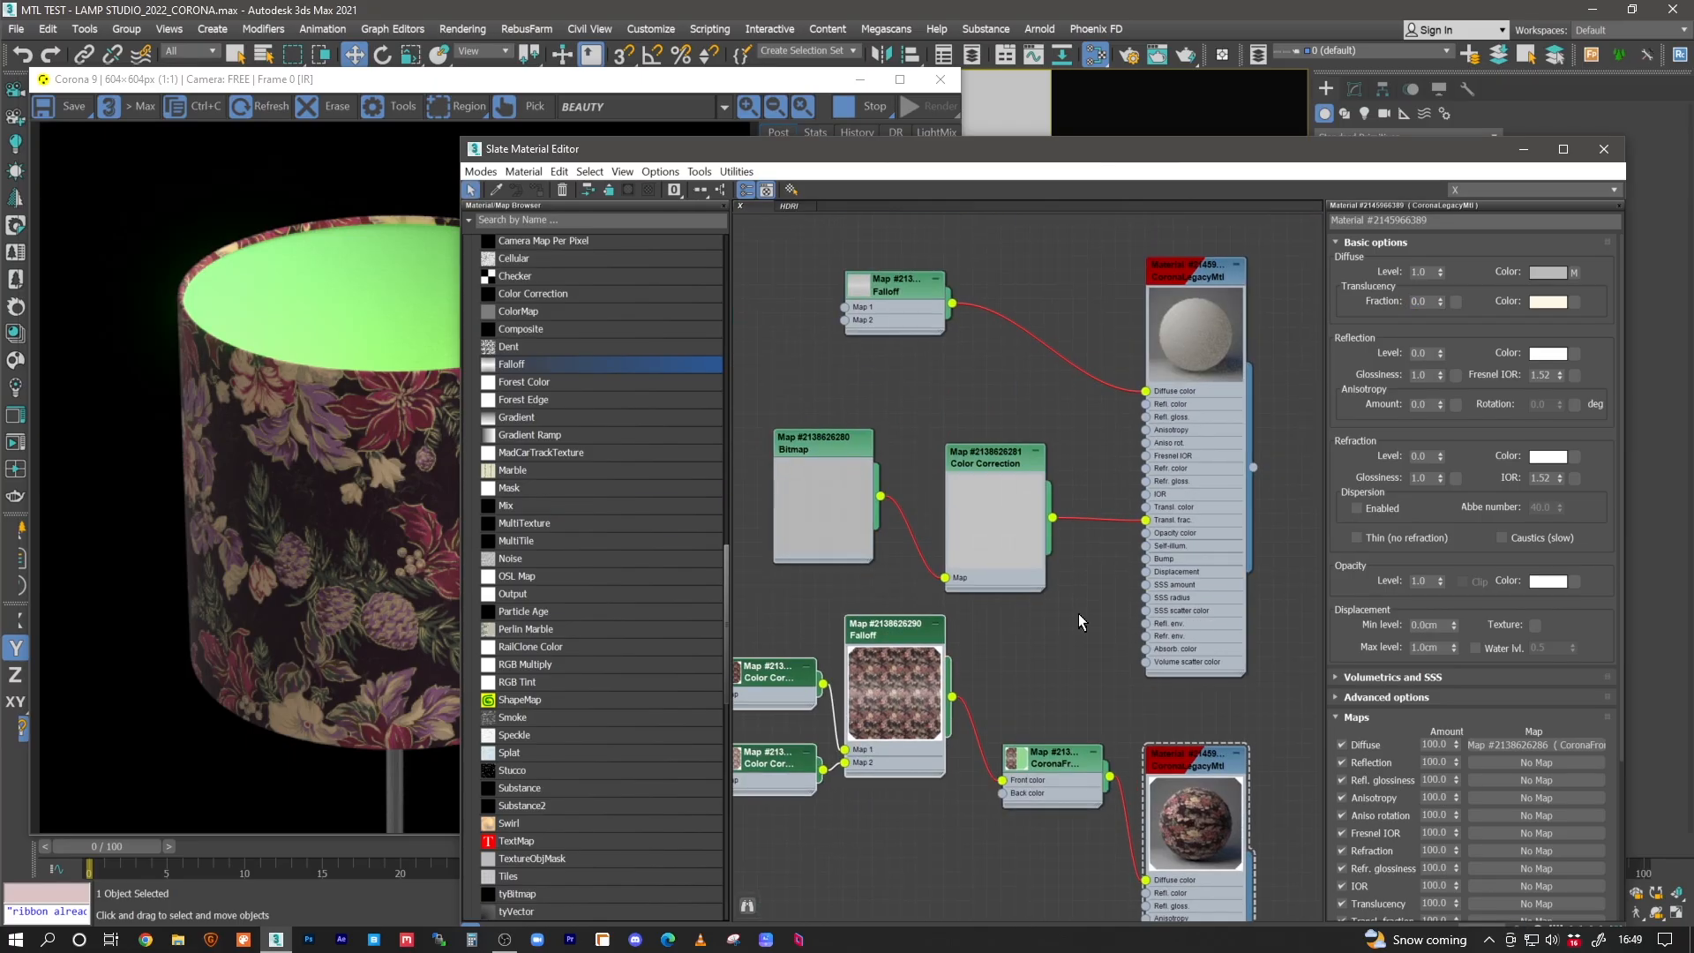
double_click(1211, 277)
left_click(537, 190)
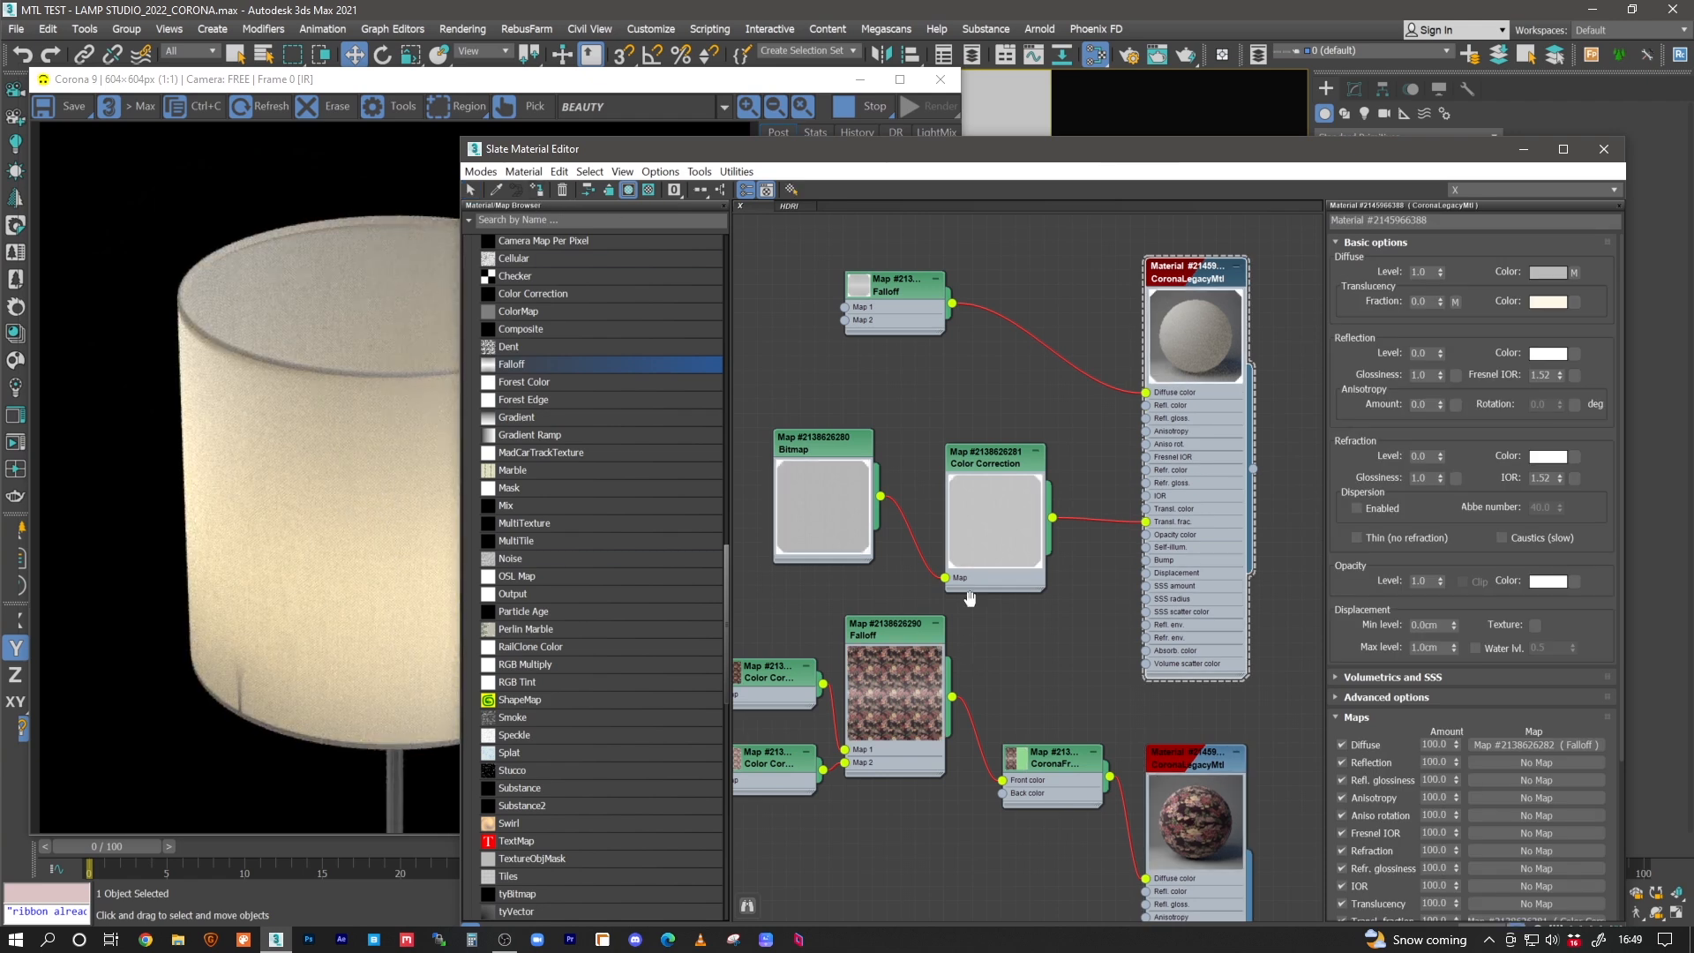
middle_click_drag(1161, 748, 1147, 471)
left_click(1183, 485)
left_click(538, 190)
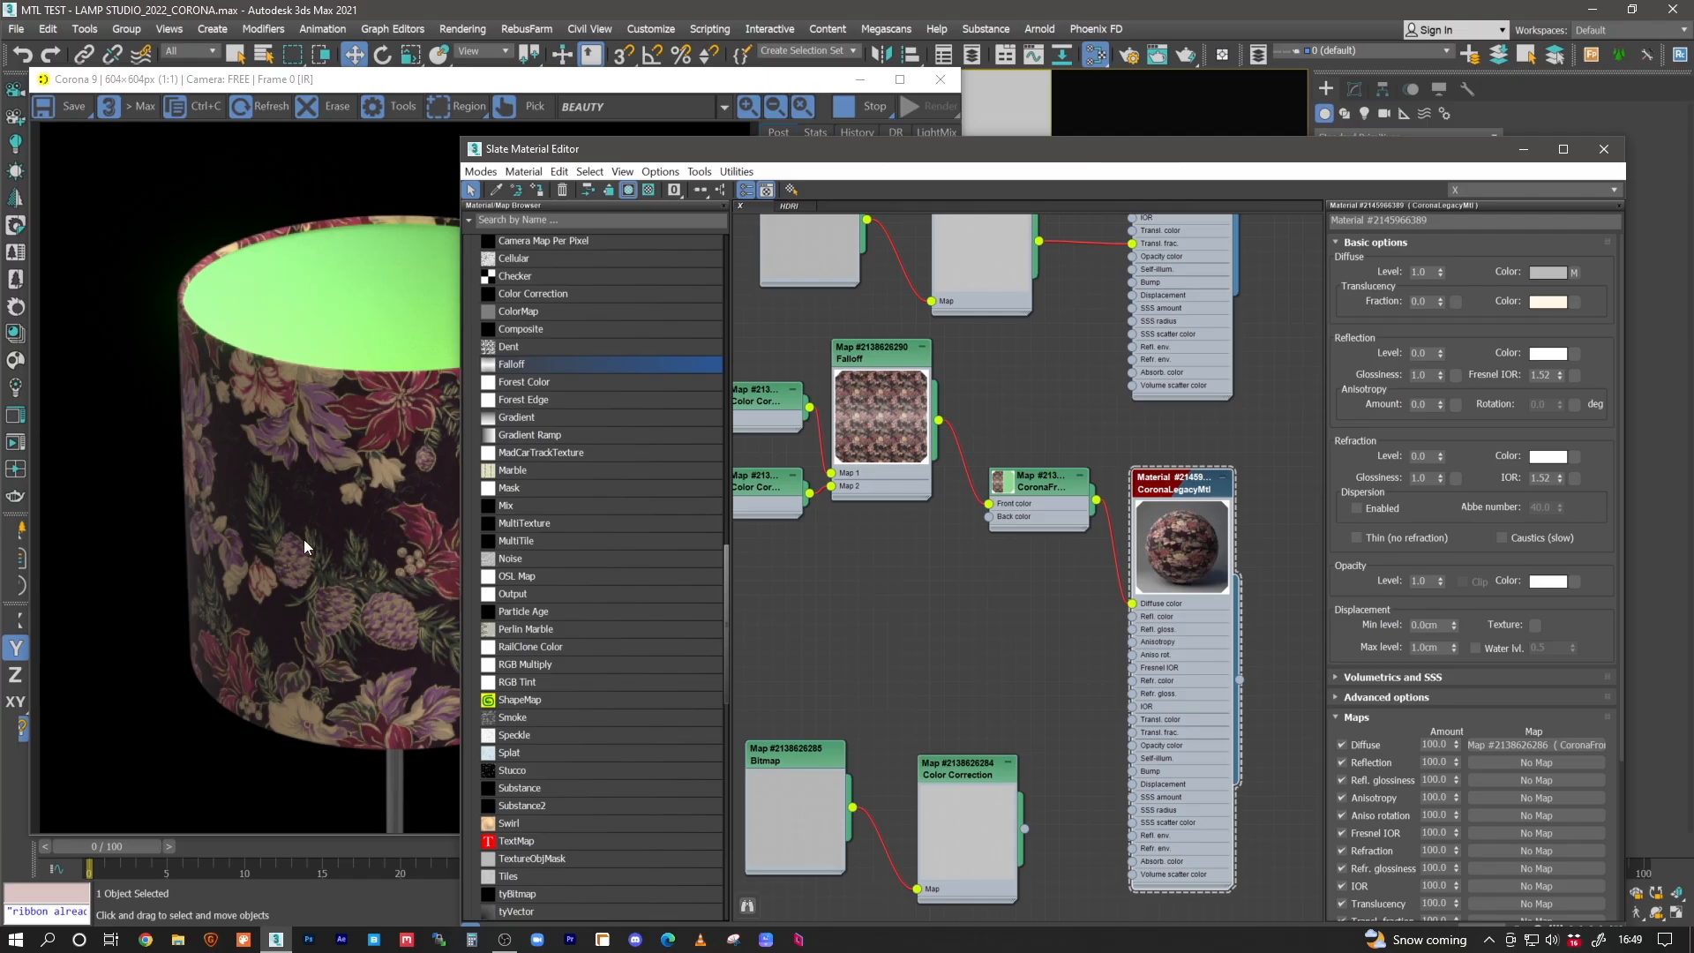
- Move the unconnected Bitmap and Color Correction nodes down to clear space beneath the floral map chain
middle_click_drag(1108, 417, 1161, 418)
middle_click_drag(1083, 540, 1067, 869)
middle_click_drag(986, 731, 966, 438)
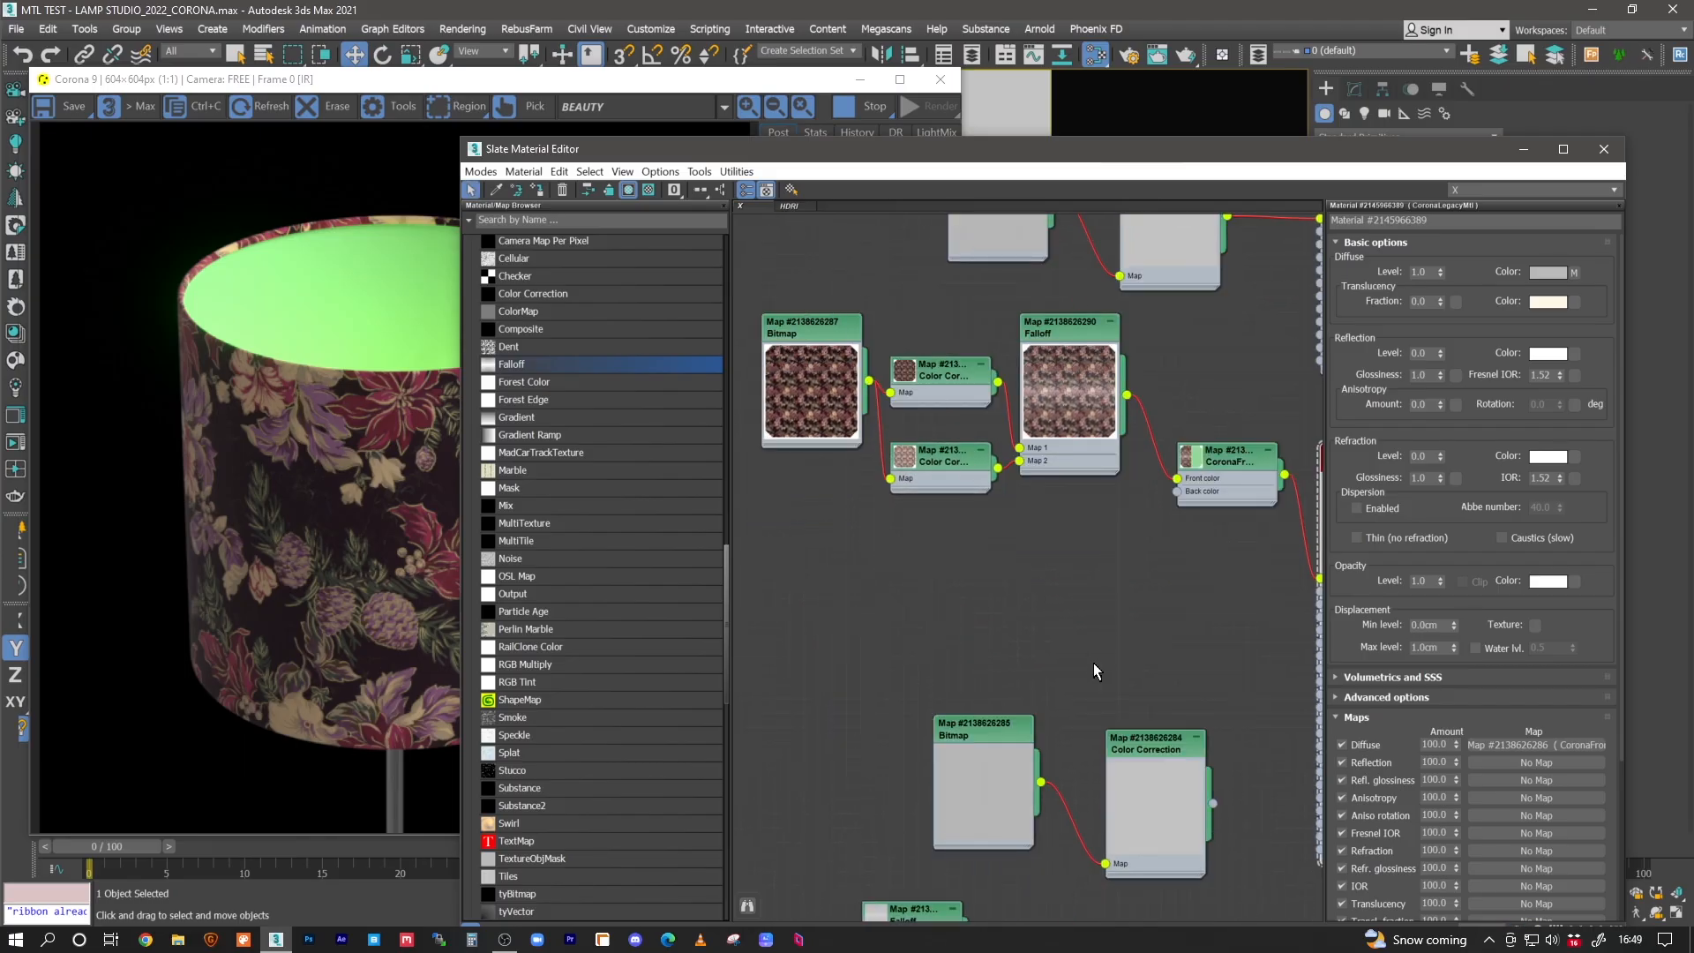
left_click_drag(1036, 726, 1145, 926)
middle_click_drag(975, 547, 1006, 574)
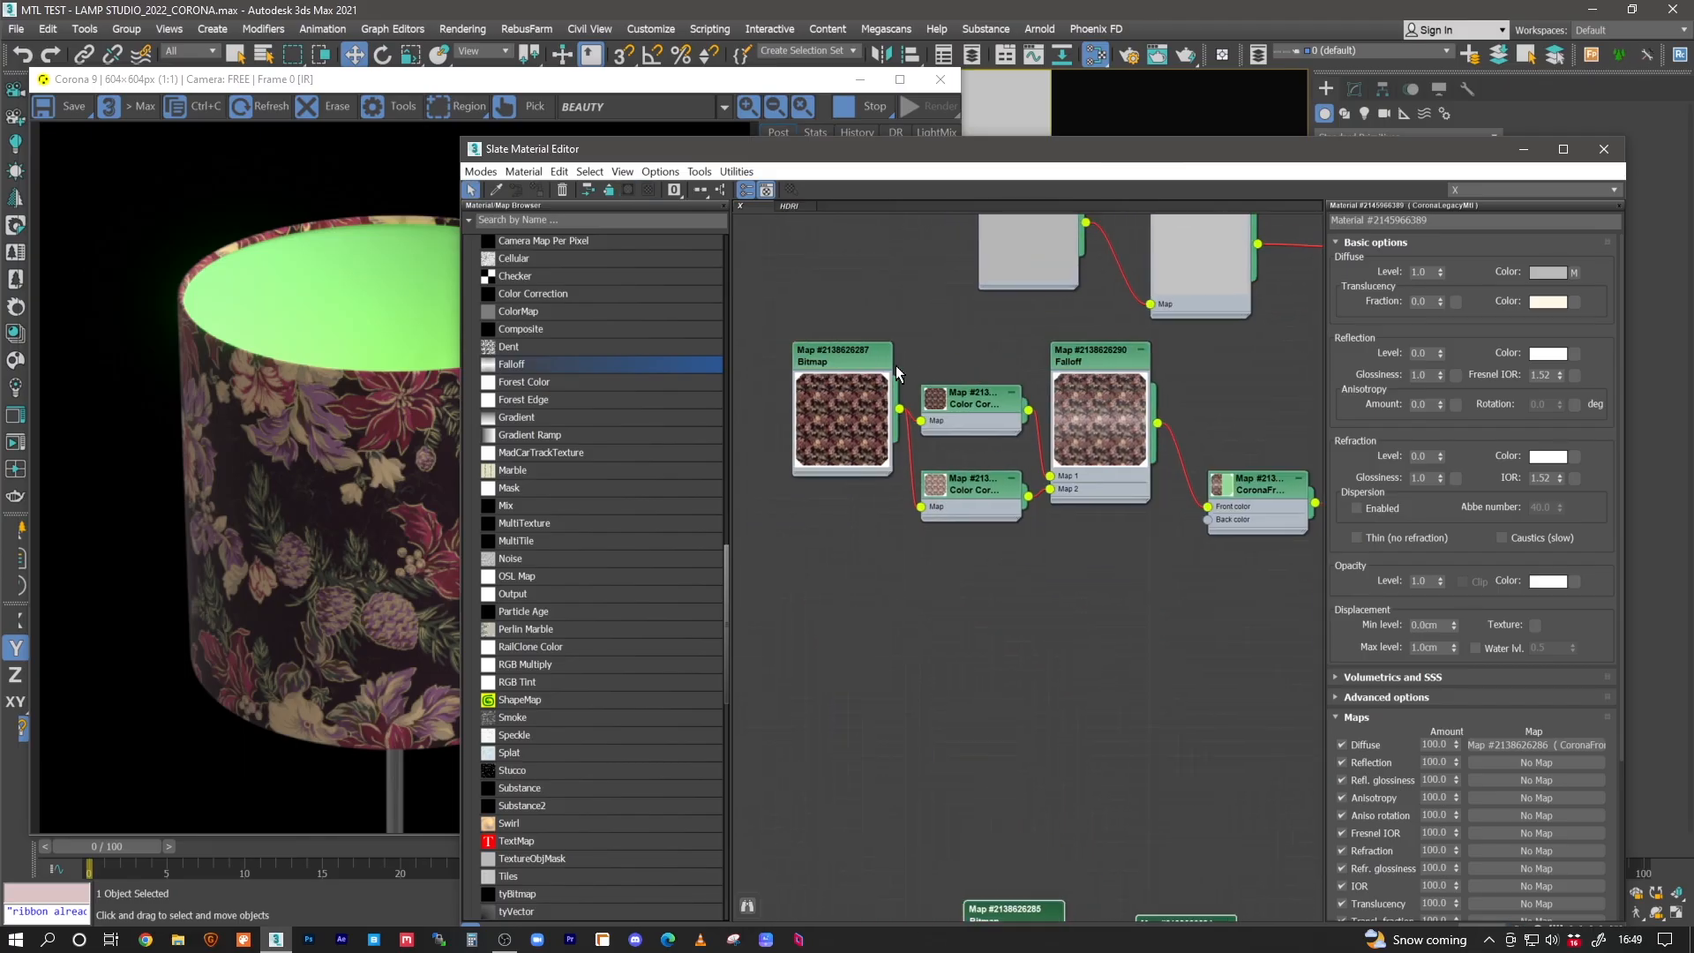
- Lower the floral Bitmap node slightly and duplicate the Bitmap, both Color Corrections and the Falloff below the originals
left_click_drag(867, 351, 851, 423)
mouse_move(810, 346)
left_mouse_down()
mouse_move(997, 463)
mouse_move(1101, 556)
left_mouse_up()
left_click_drag(1087, 367, 1087, 602, "shift")
middle_click_drag(1009, 631, 1010, 527)
scroll(860, 555, "up", 1)
- Replace the duplicated Bitmap's image with B_01 from the Lamp Shade textures folder
double_click(813, 558)
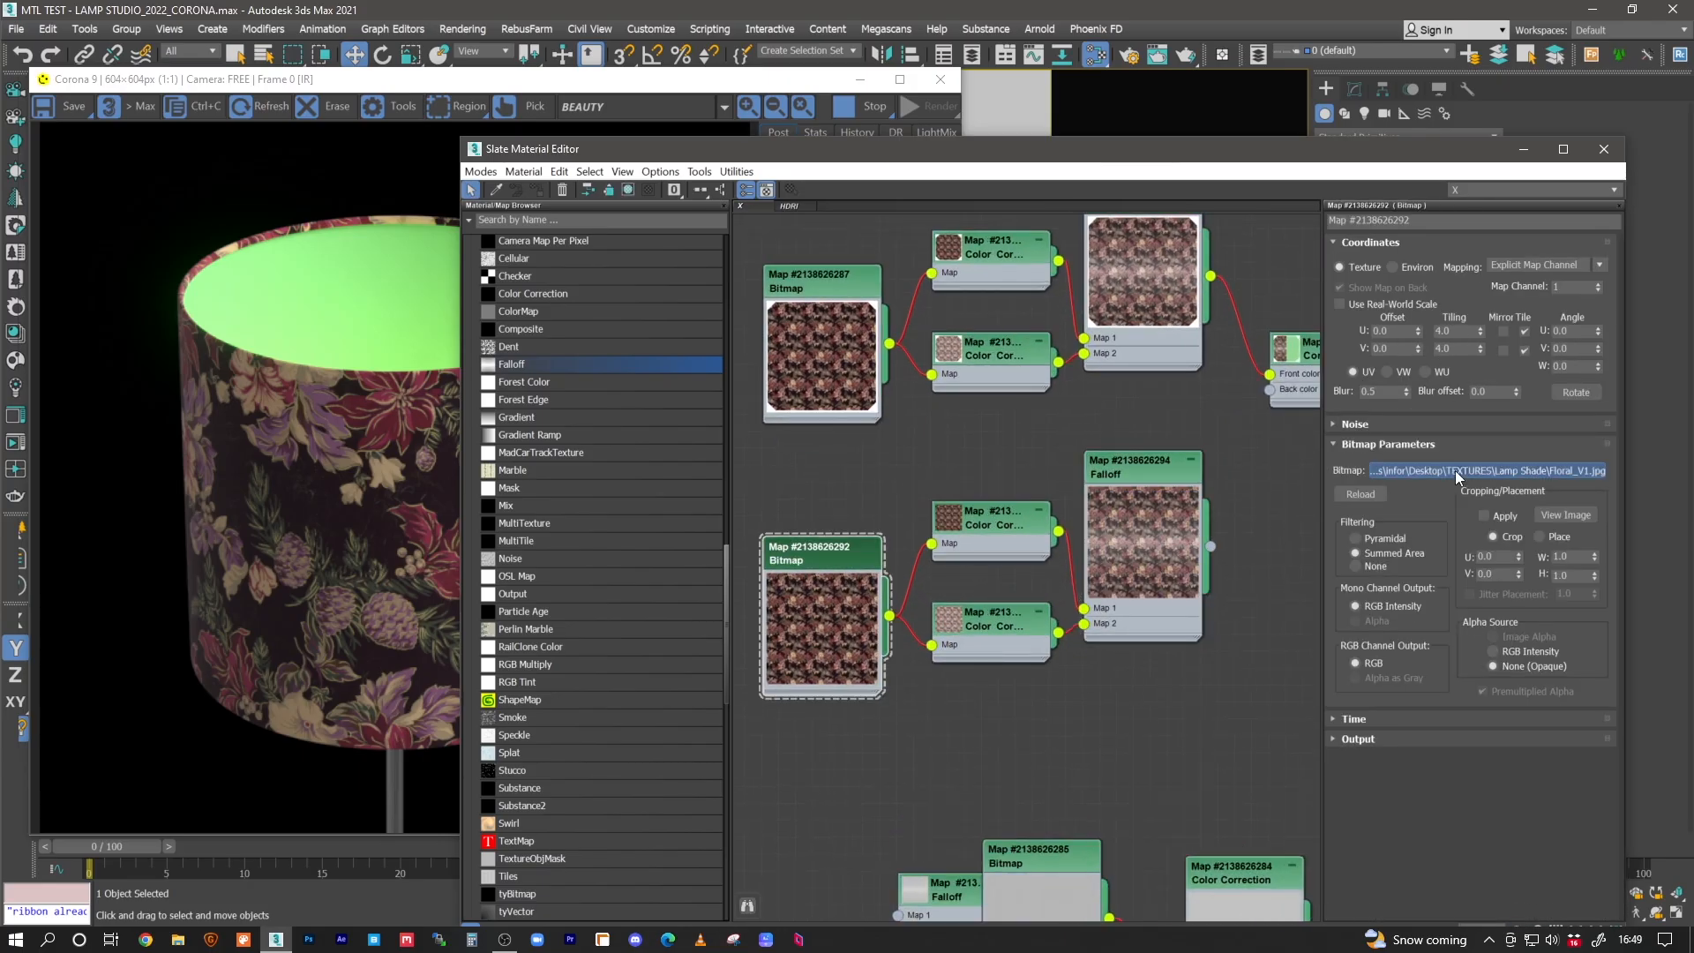
left_click(1454, 469)
double_click(193, 152)
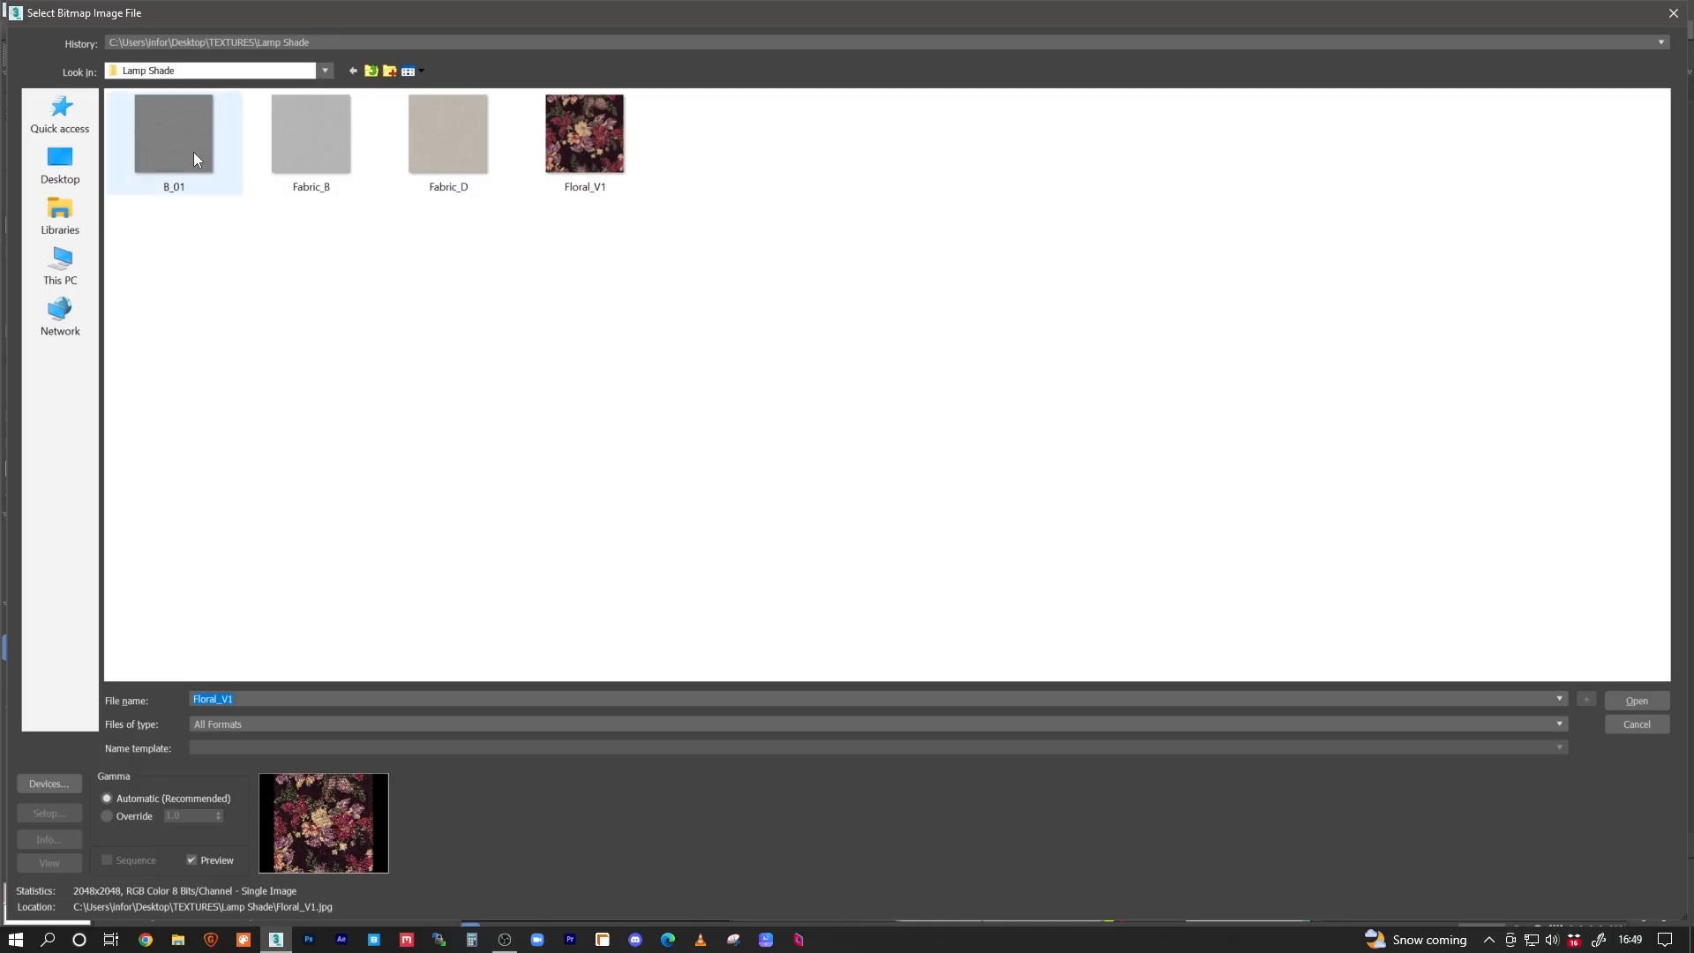
- Connect the duplicated Falloff to the CoronaFrontBack's Back color input and check the lampshade interior in the render
middle_click_drag(1070, 513, 968, 579)
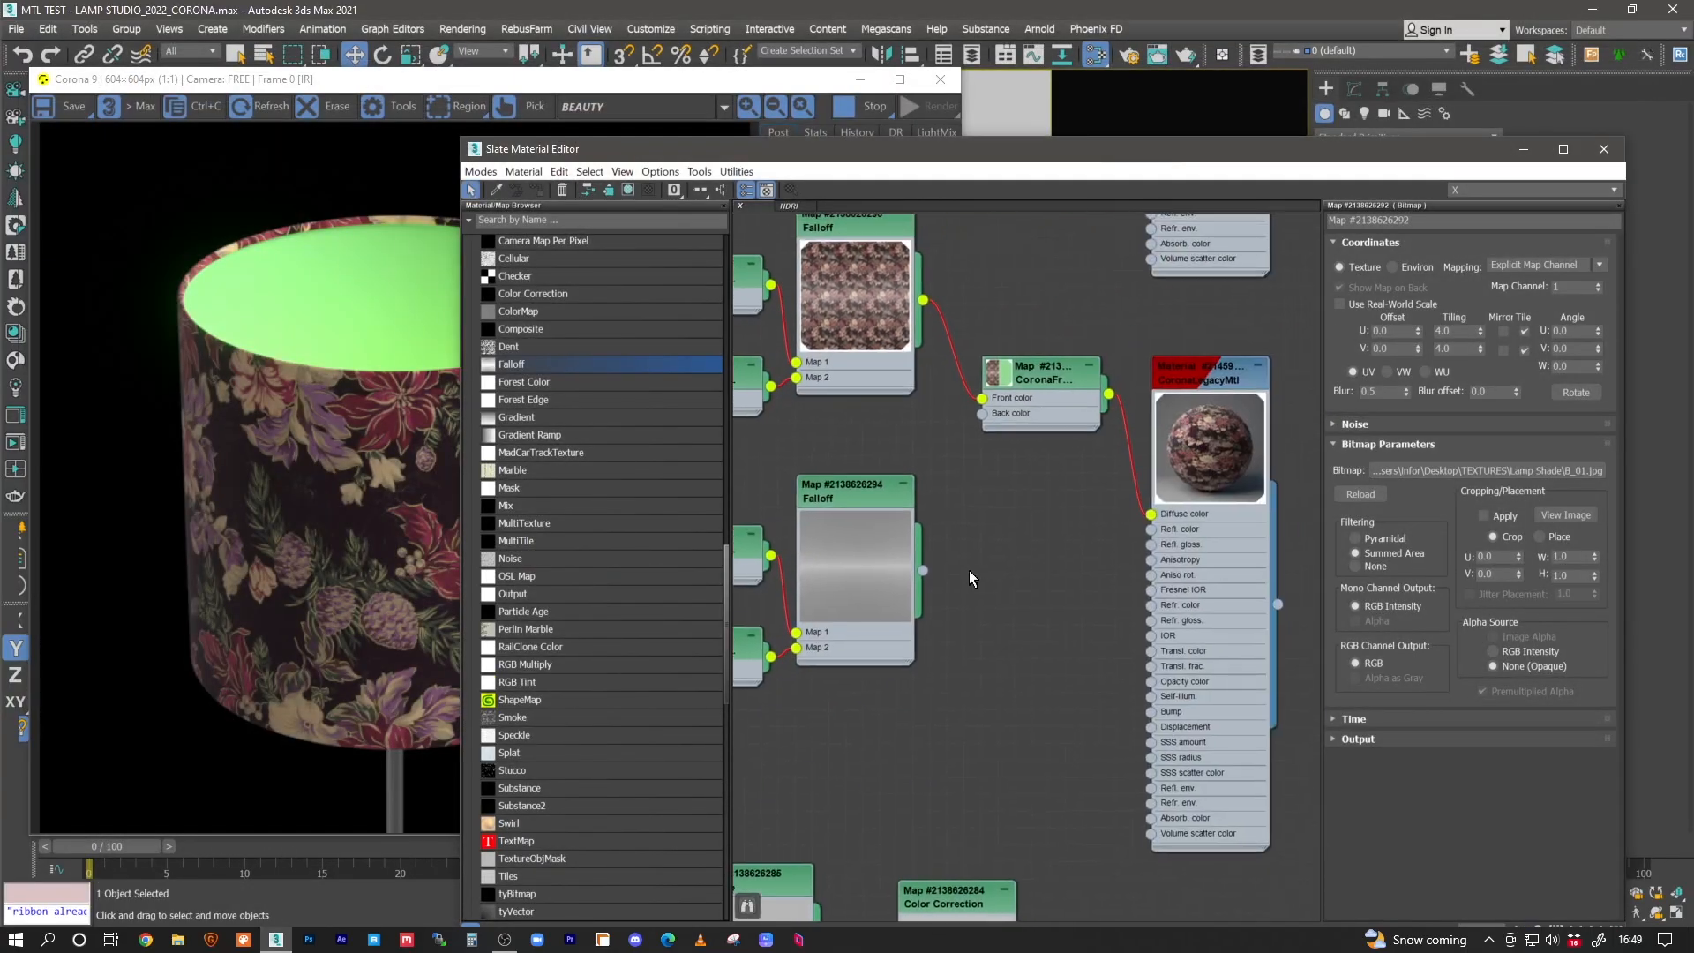
left_click(833, 501)
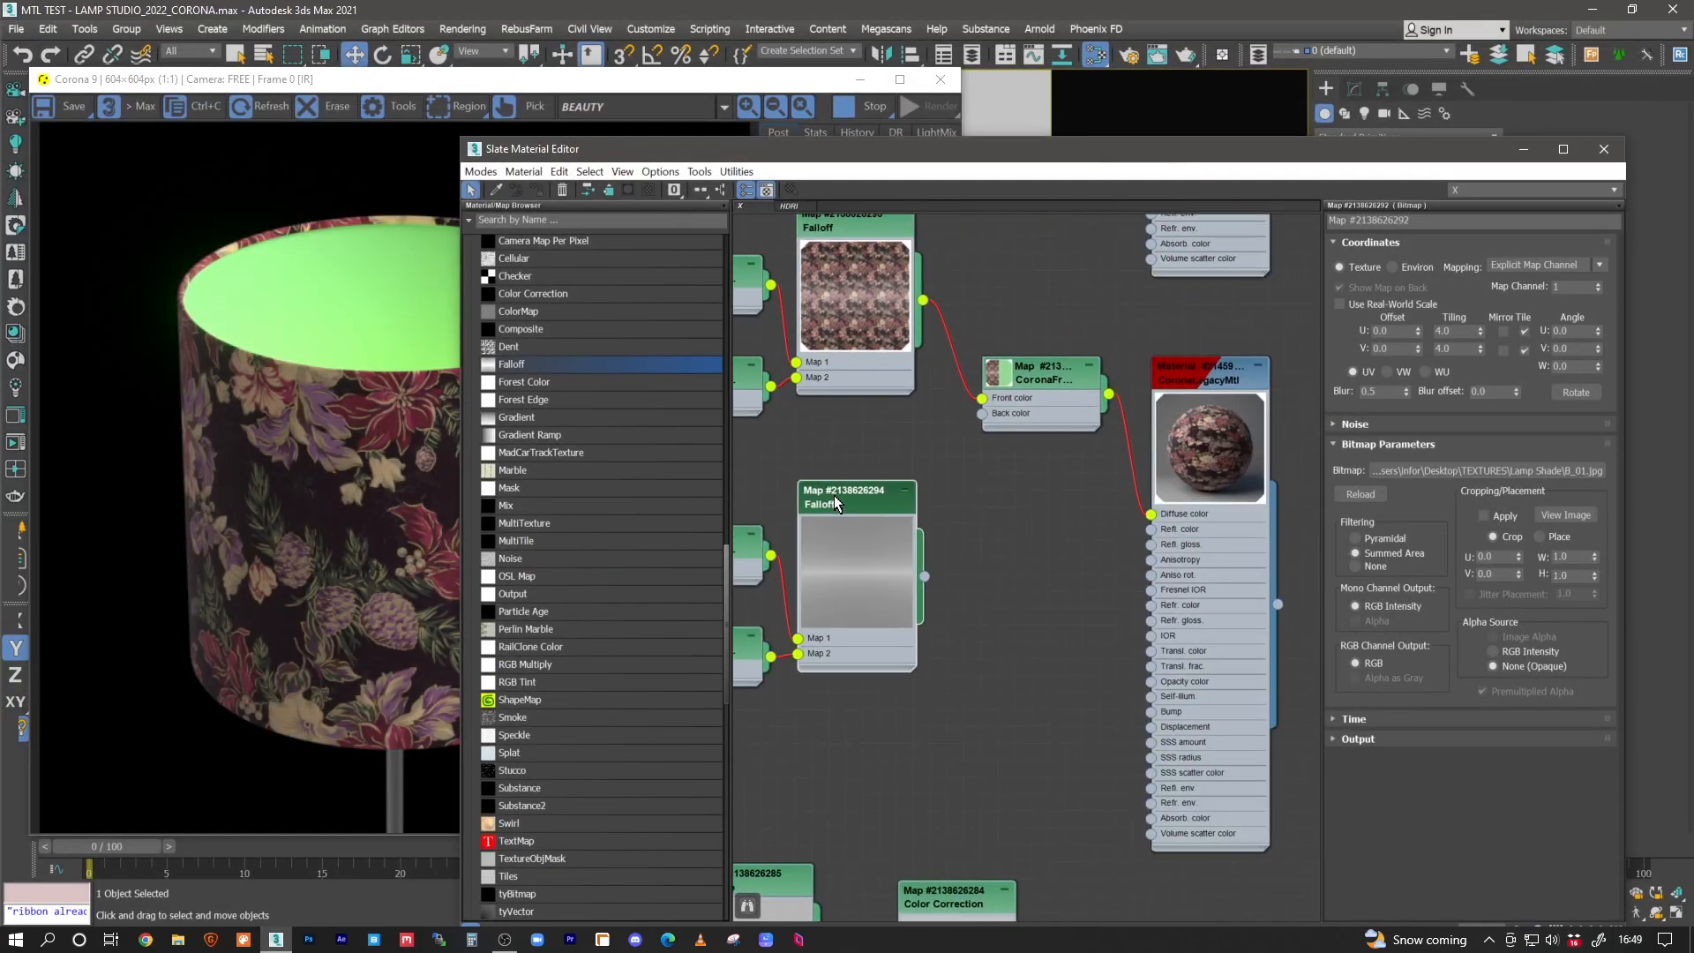
double_click(849, 489)
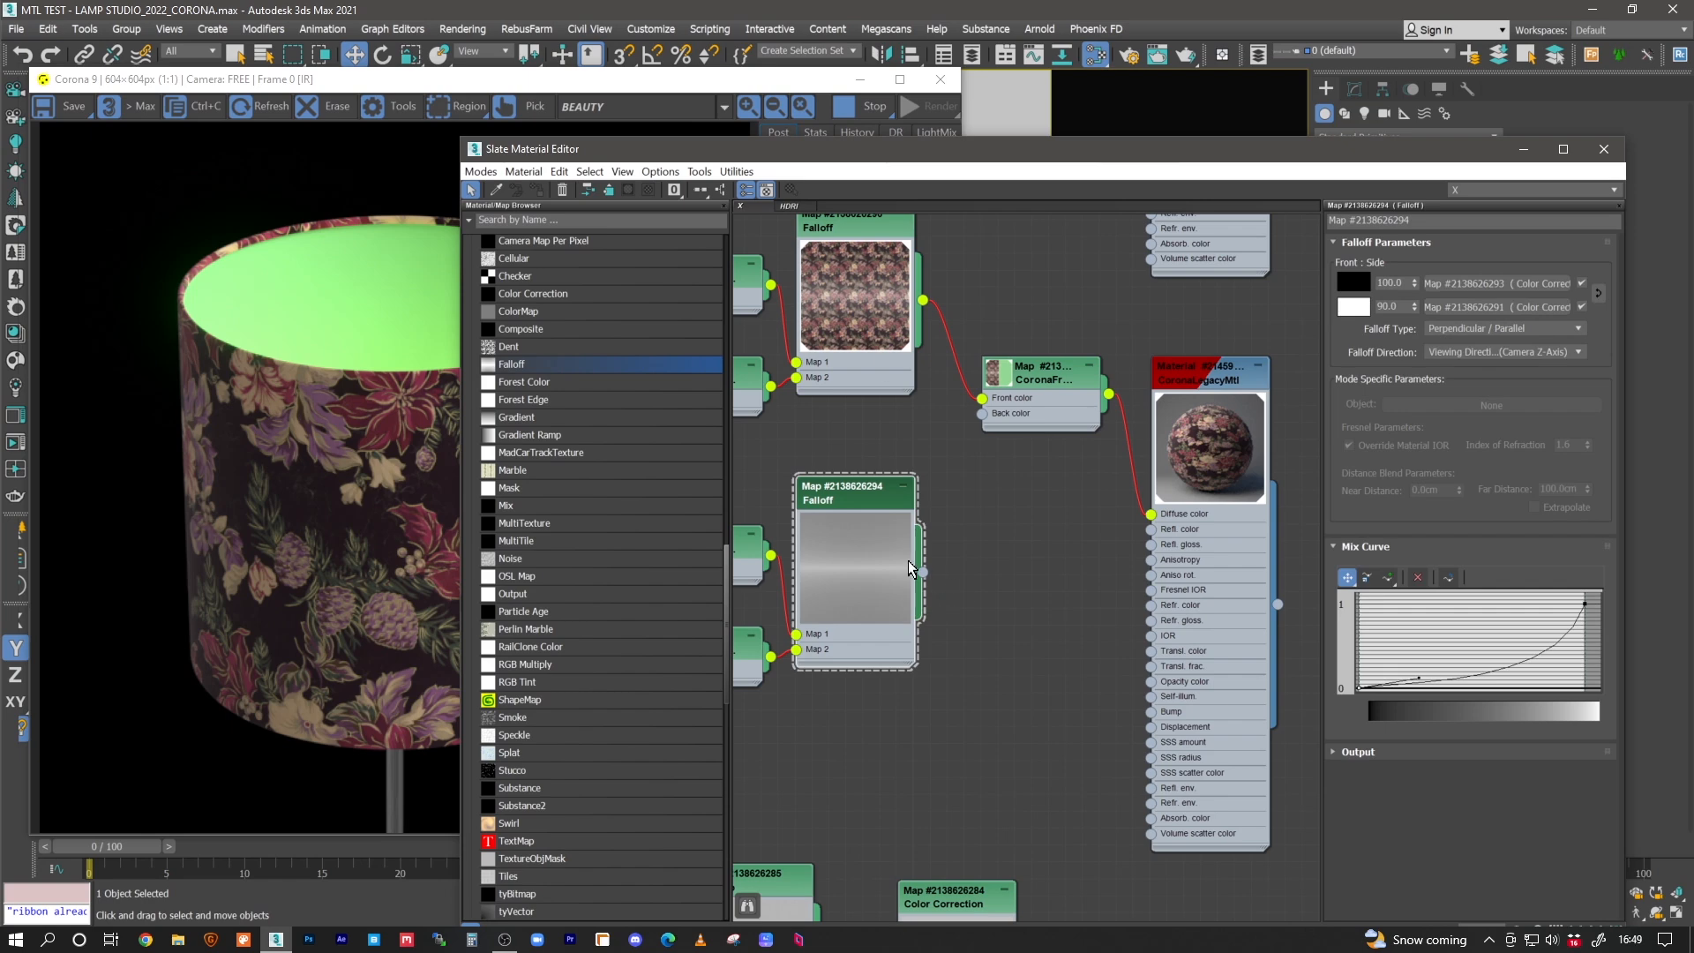
left_click_drag(990, 417, 983, 415)
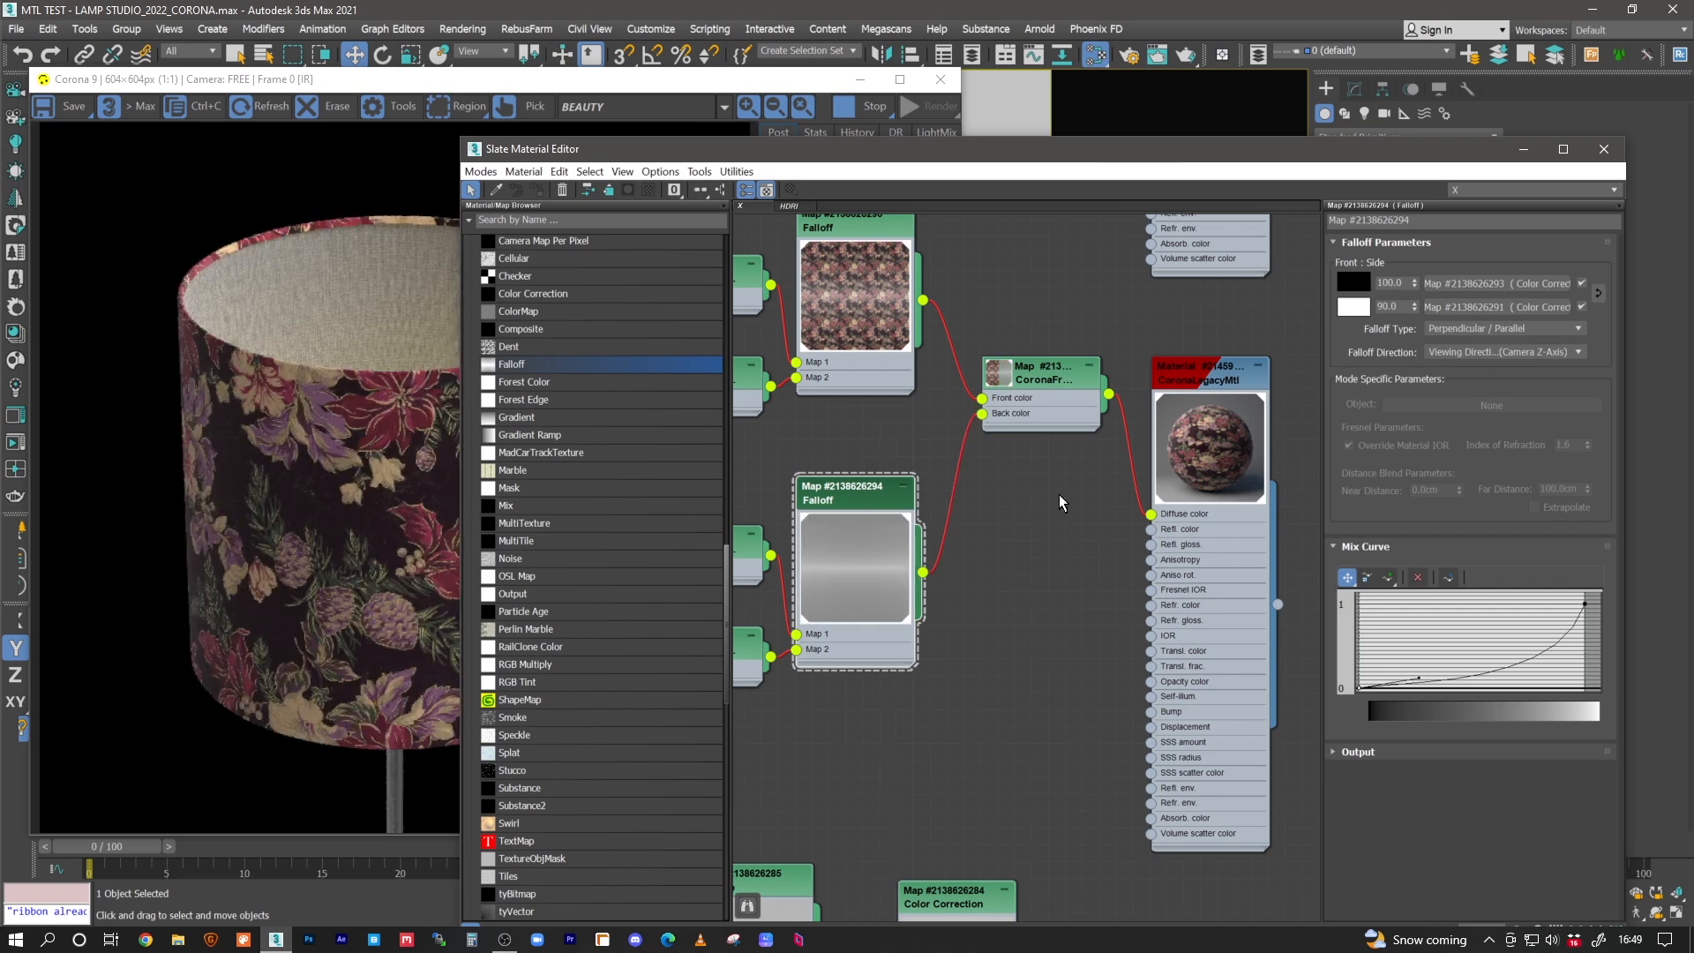
left_click(325, 337)
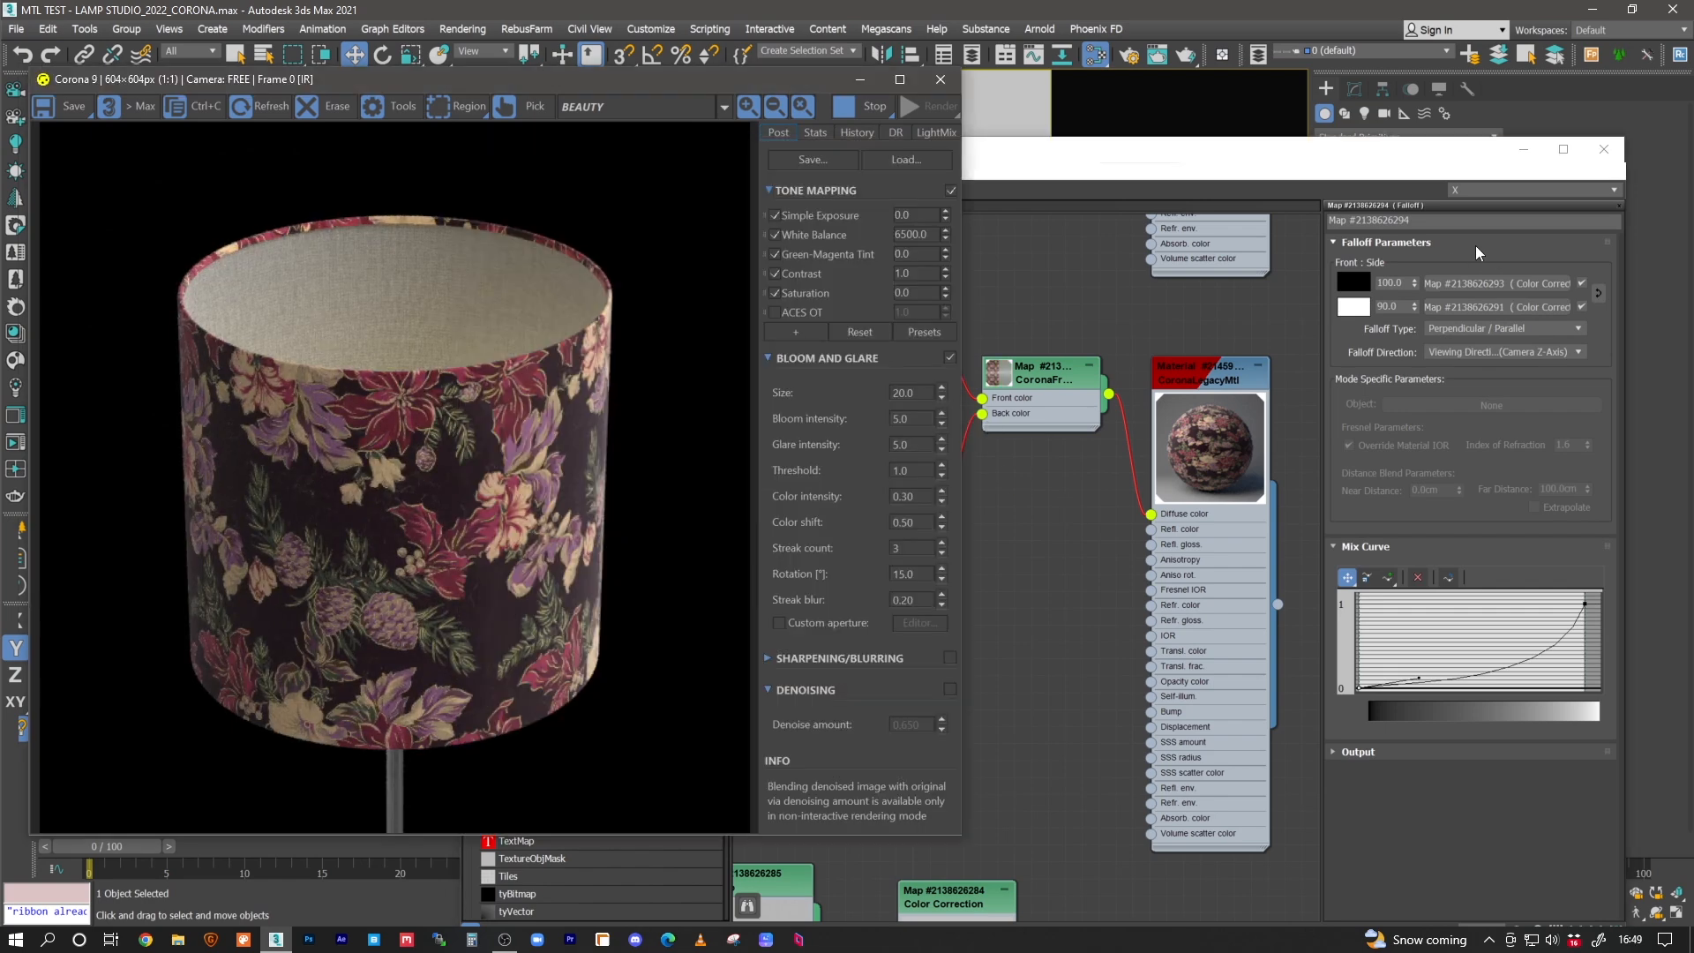
- Clear the material editor and render window out of the way, limit selection to Lights, and select the spherical Corona light for modification
left_click(1524, 150)
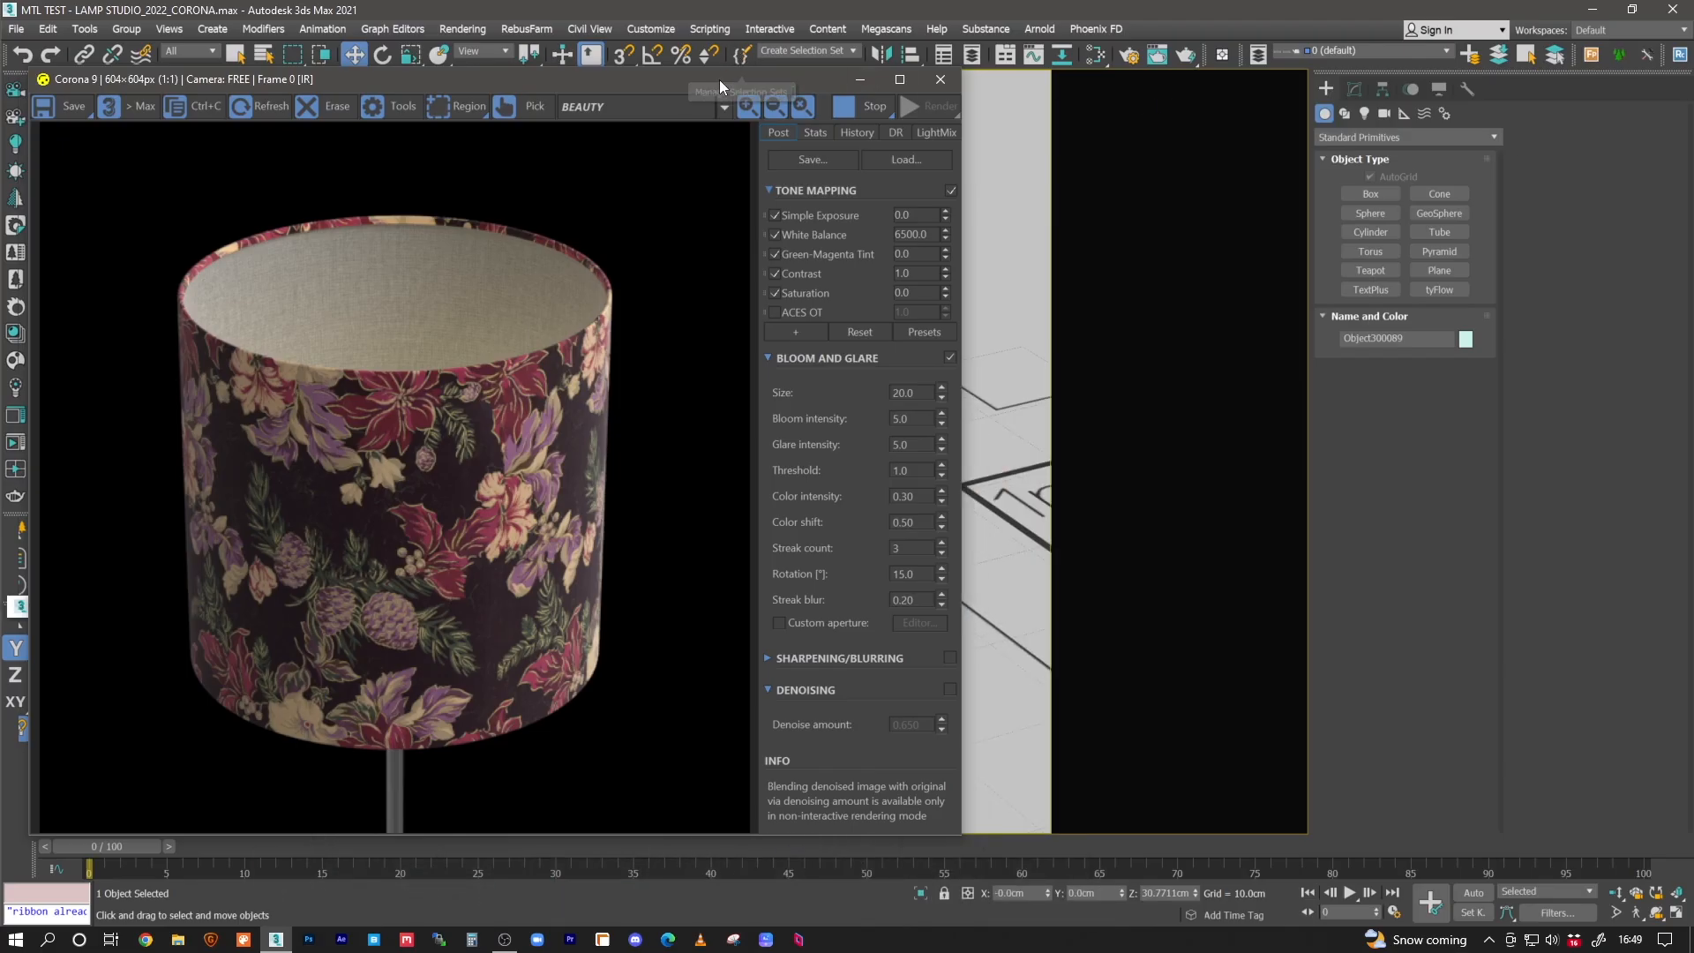
left_click_drag(662, 78, 710, 425)
left_click(179, 53)
left_click(198, 97)
left_click_drag(693, 426, 702, 574)
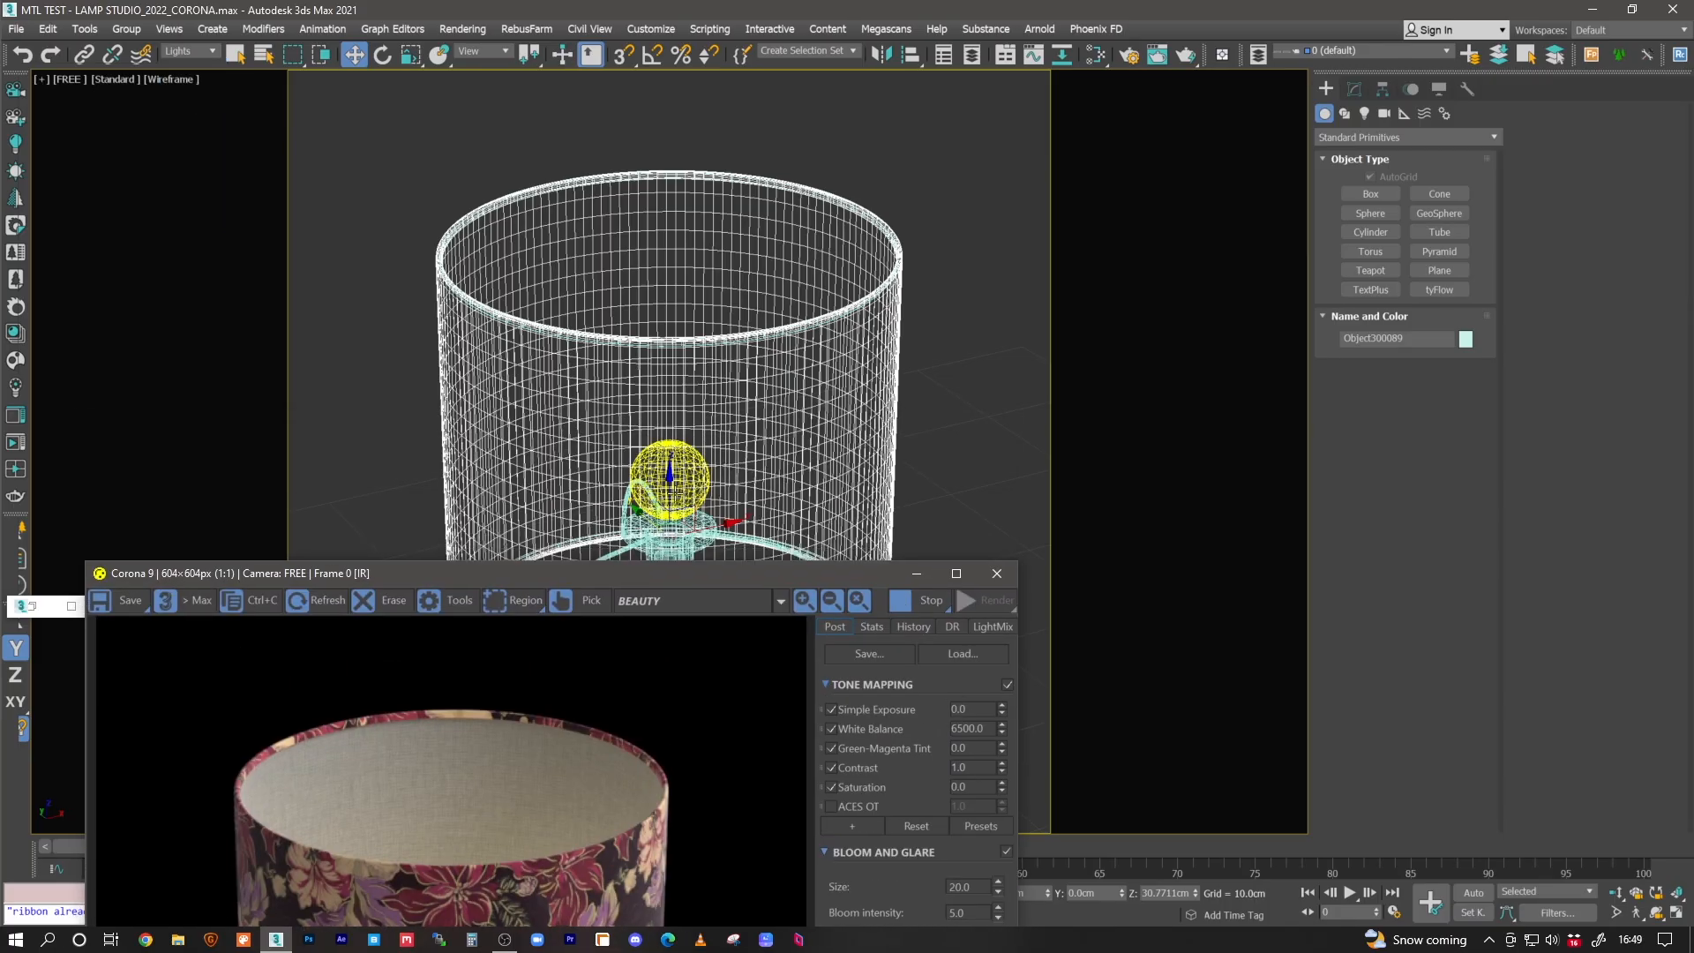
left_click(671, 481)
left_click(1356, 92)
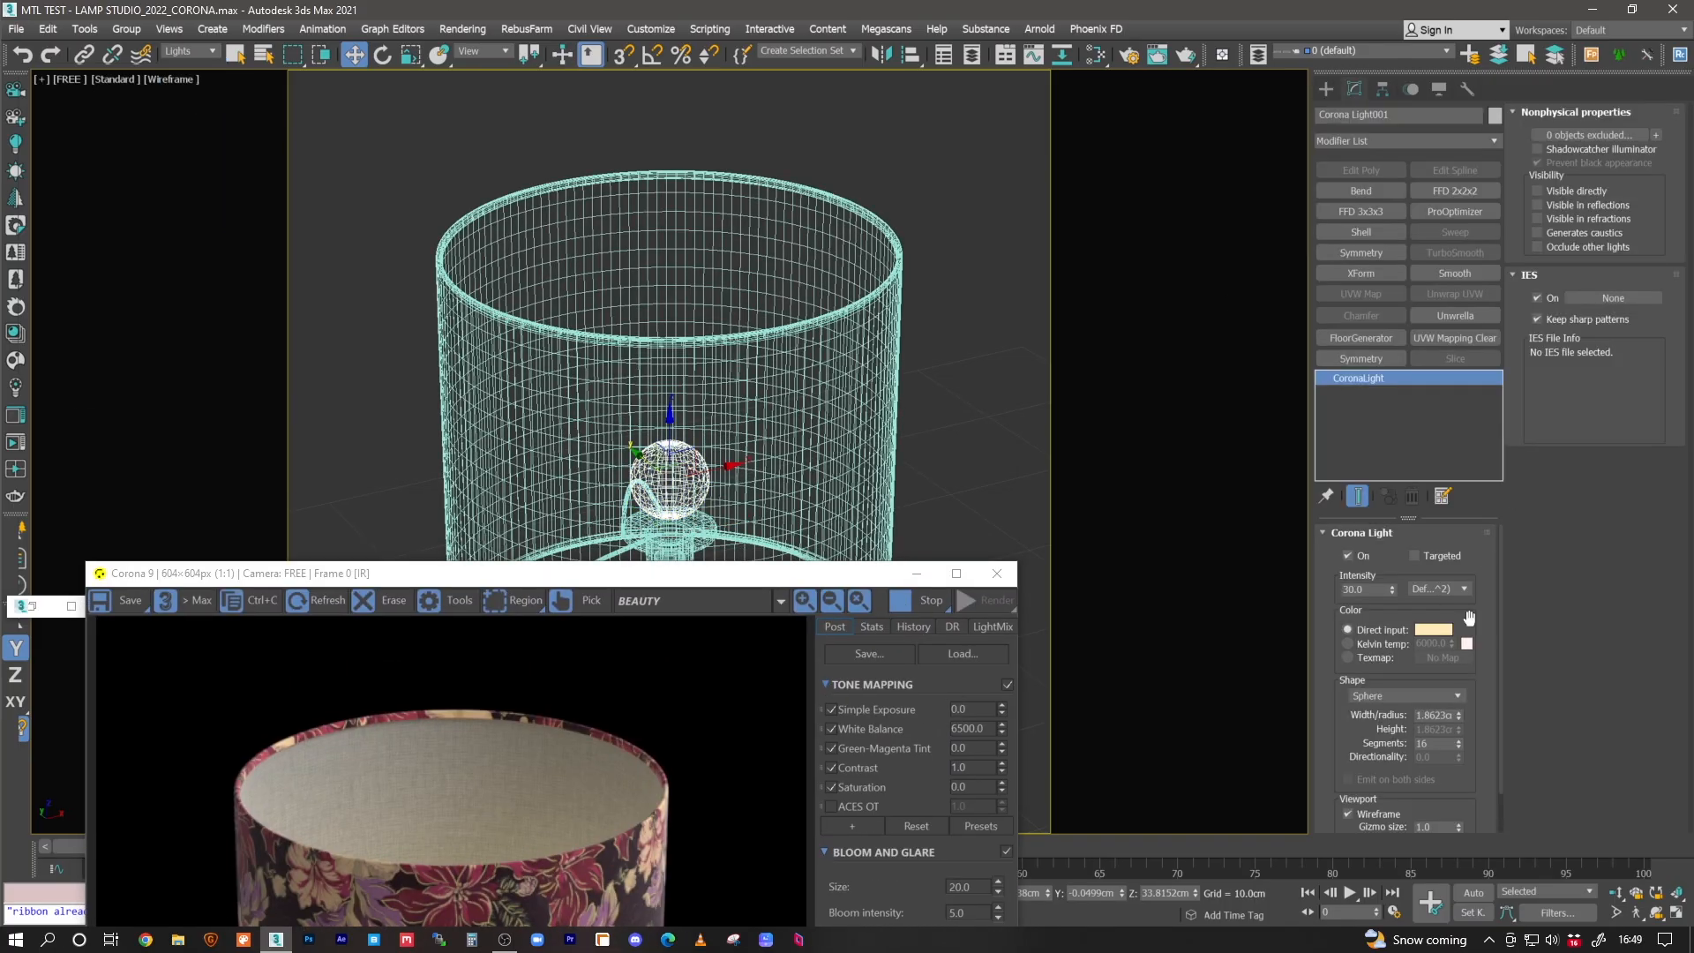
- Set the Corona light's intensity to 80 and bring the render window back up to inspect the full lampshade
left_click(1378, 591)
type("50")
key("Return")
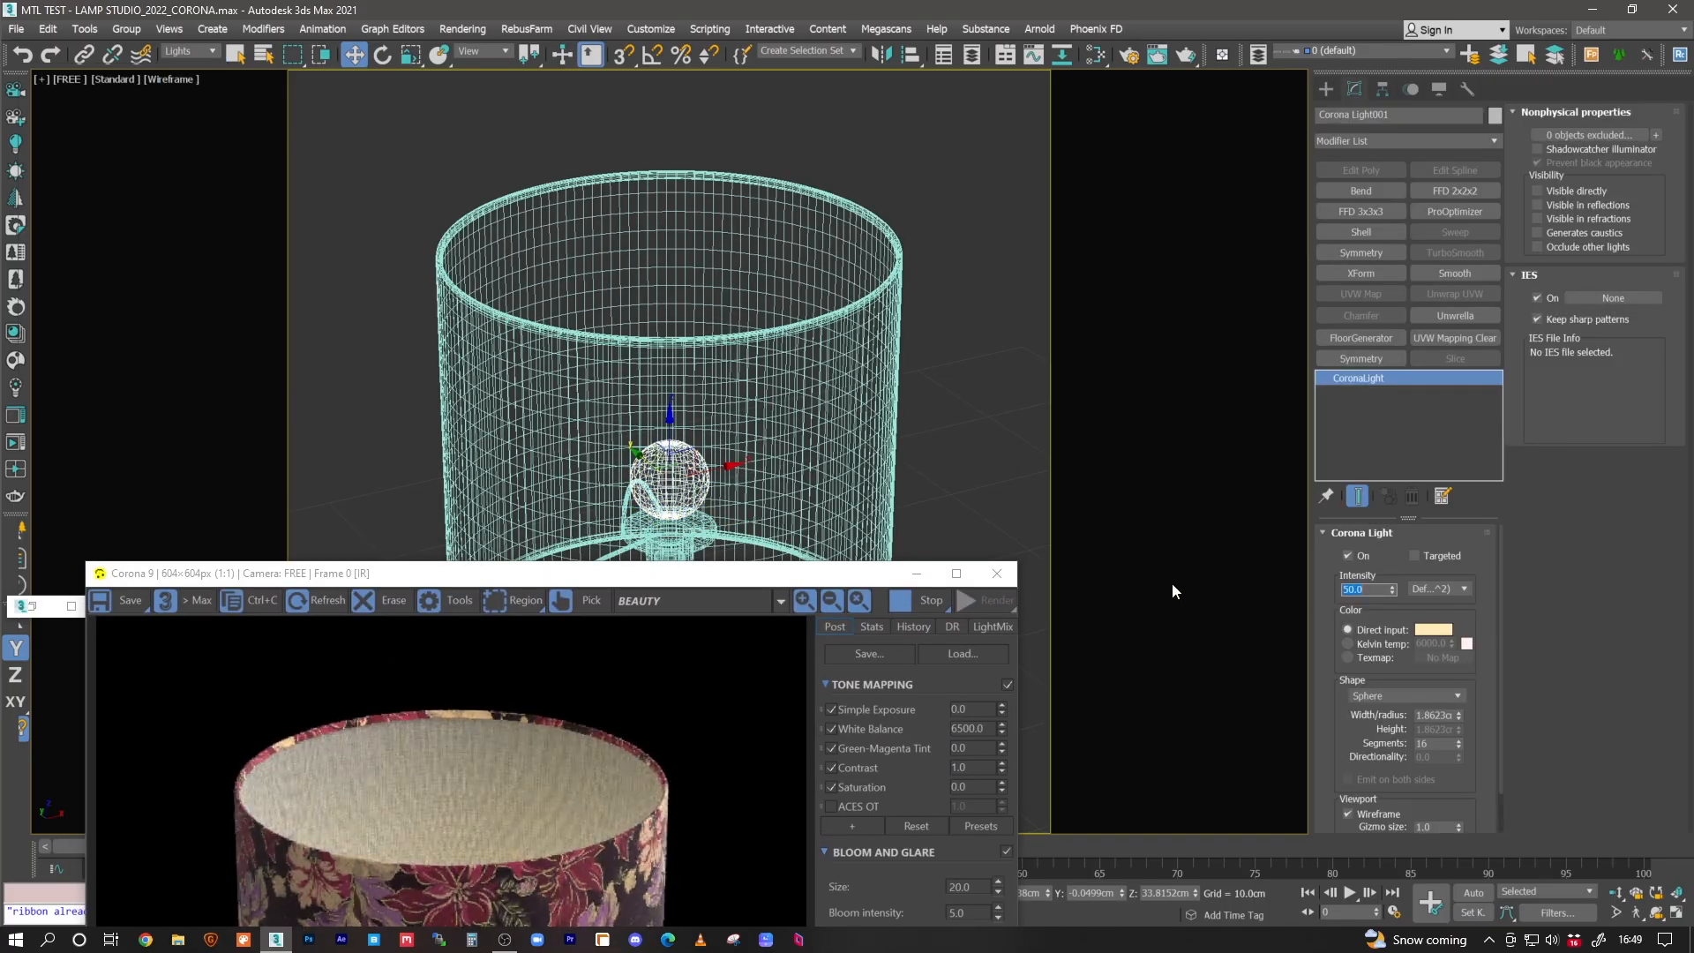
type("80")
key("Return")
left_click_drag(690, 573, 670, 88)
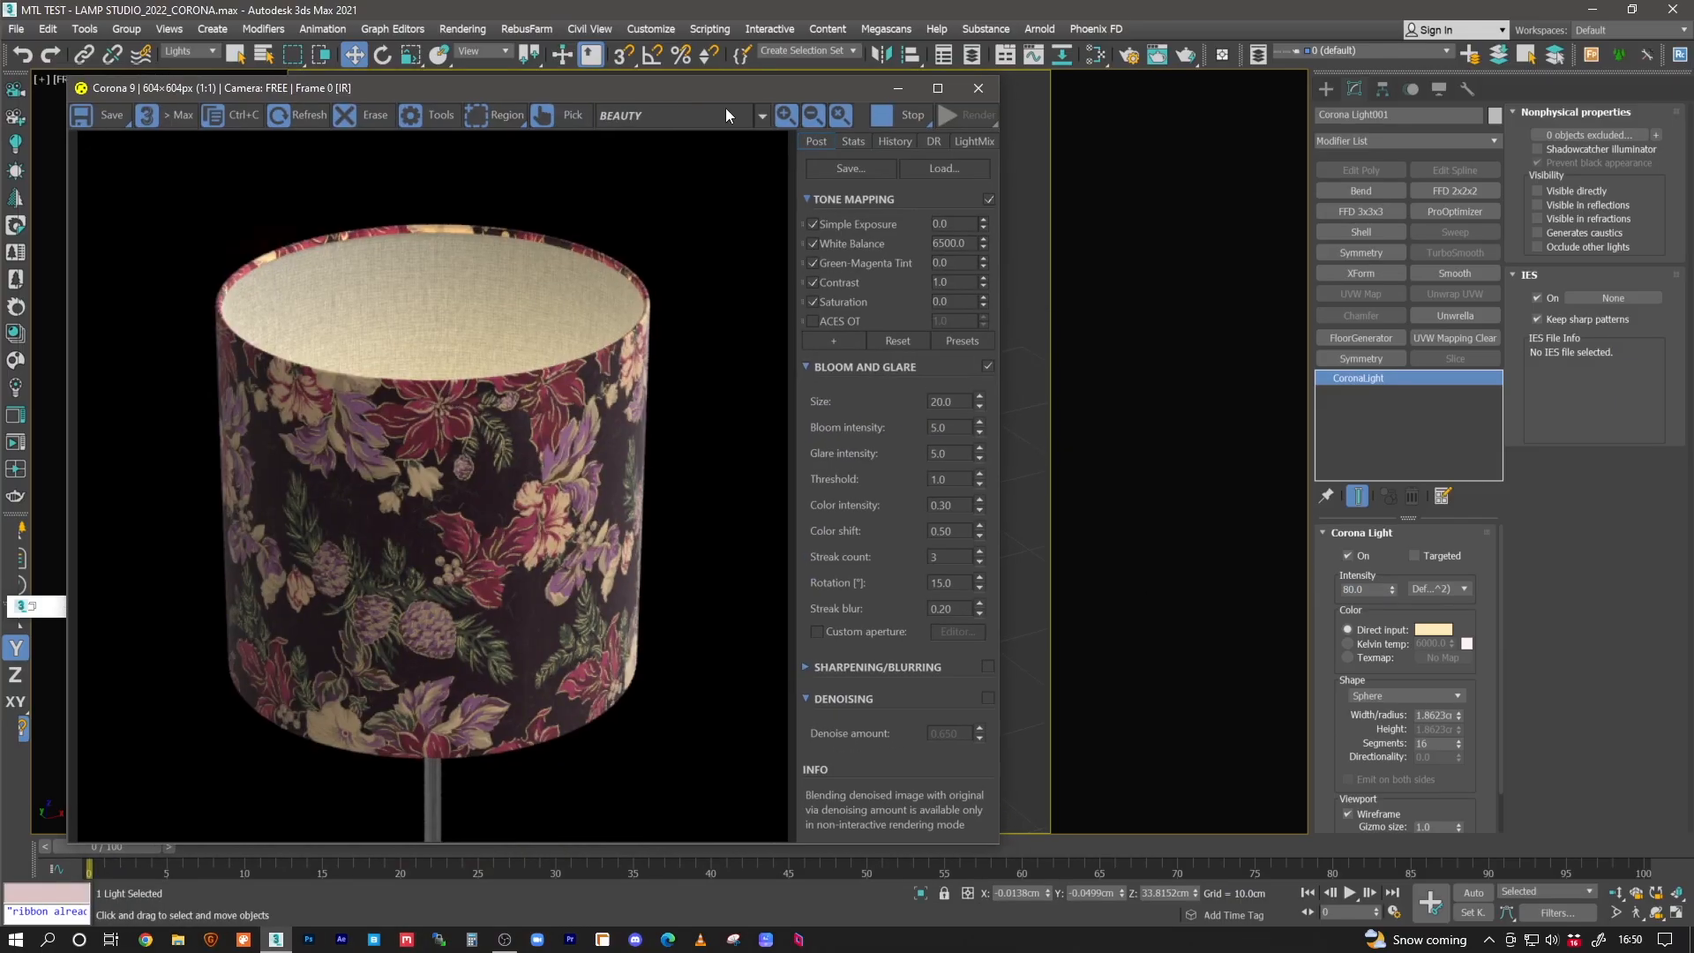
left_click_drag(673, 84, 649, 117)
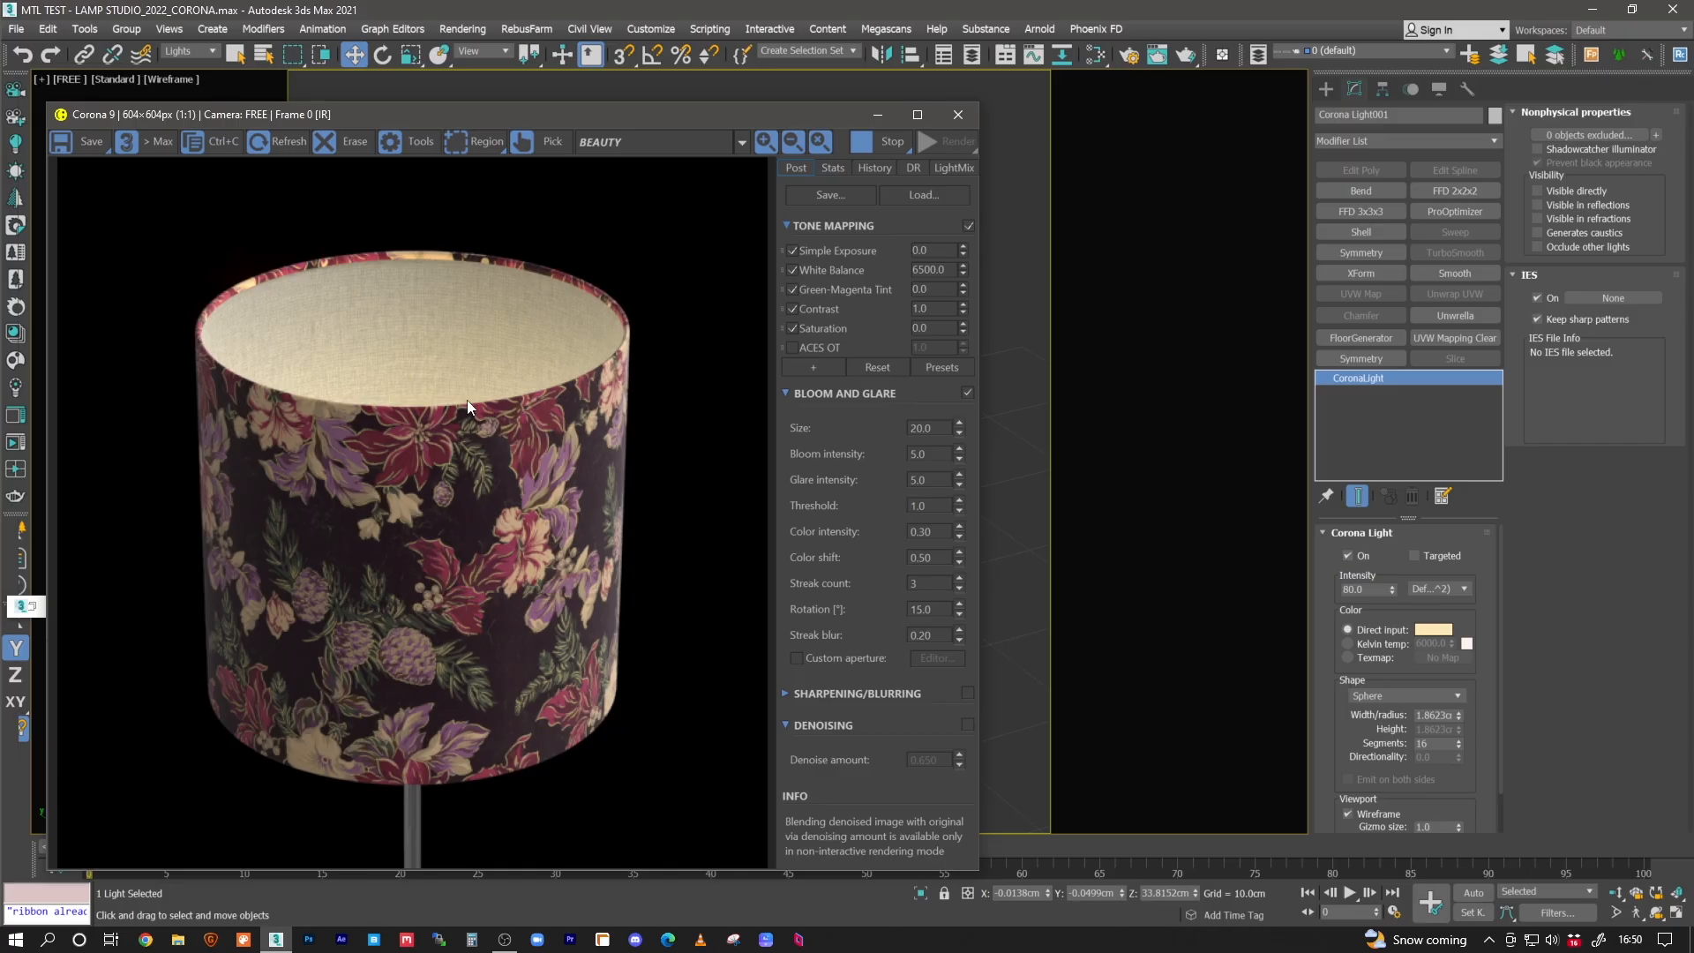
- Bring up the material editor and recolor the interior Falloff's front swatch to mid grey and its side swatch to a lighter grey
left_click(1096, 56)
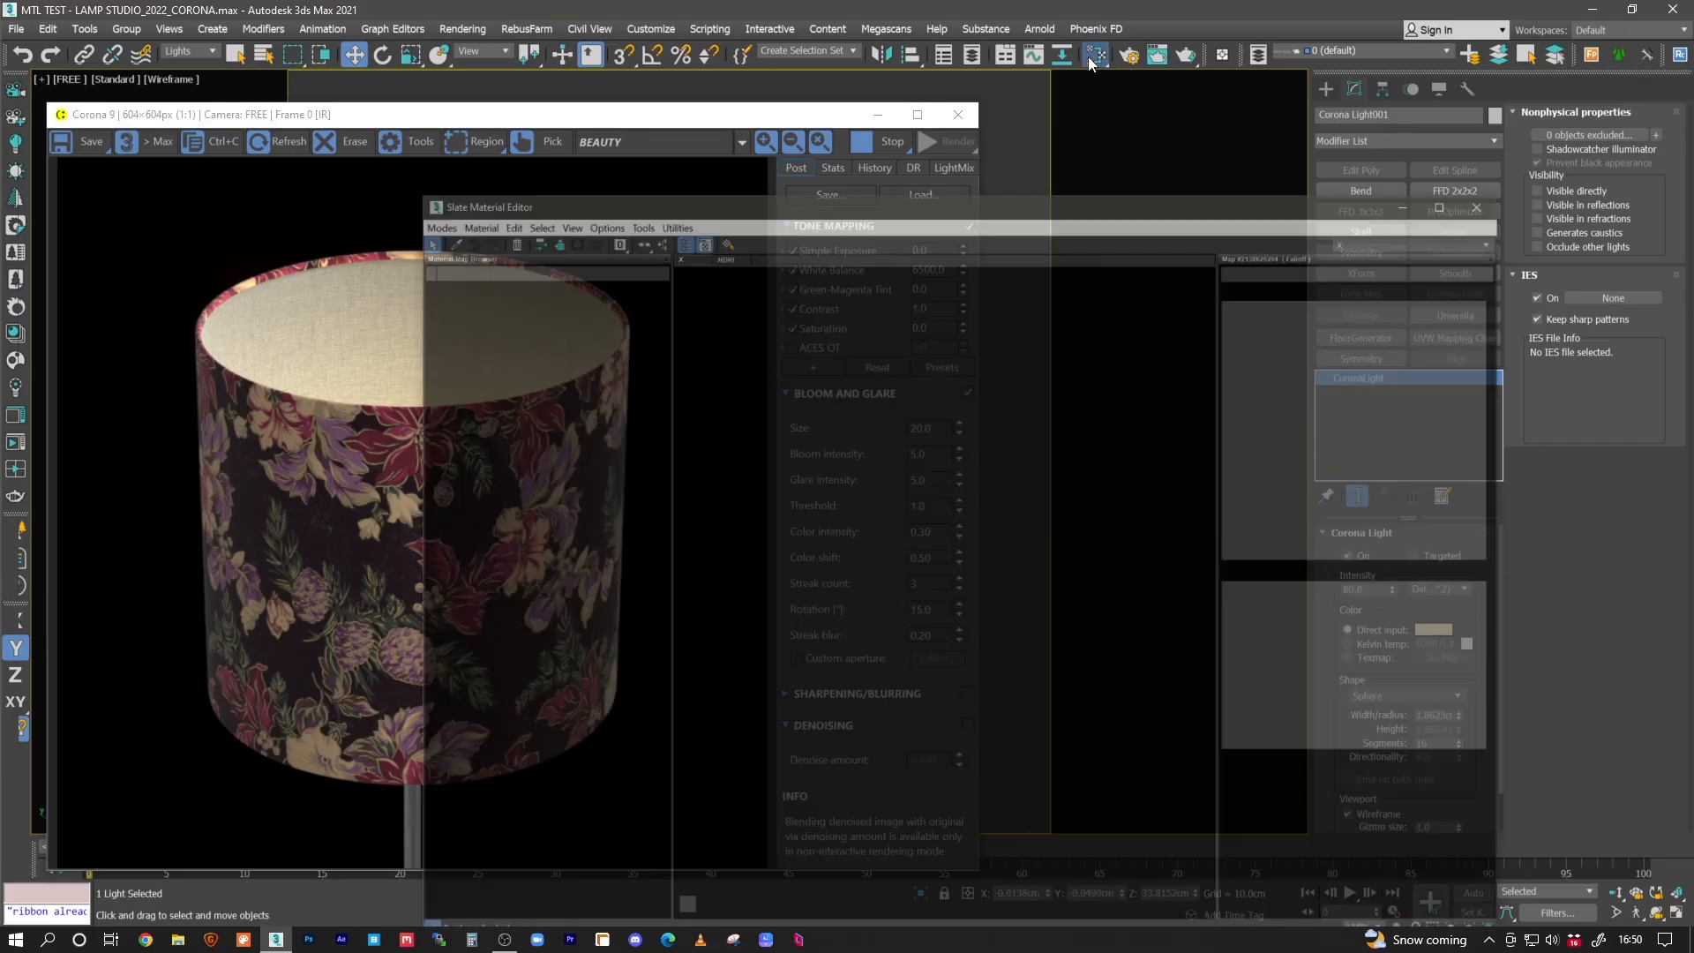
middle_click_drag(1041, 482, 1193, 461)
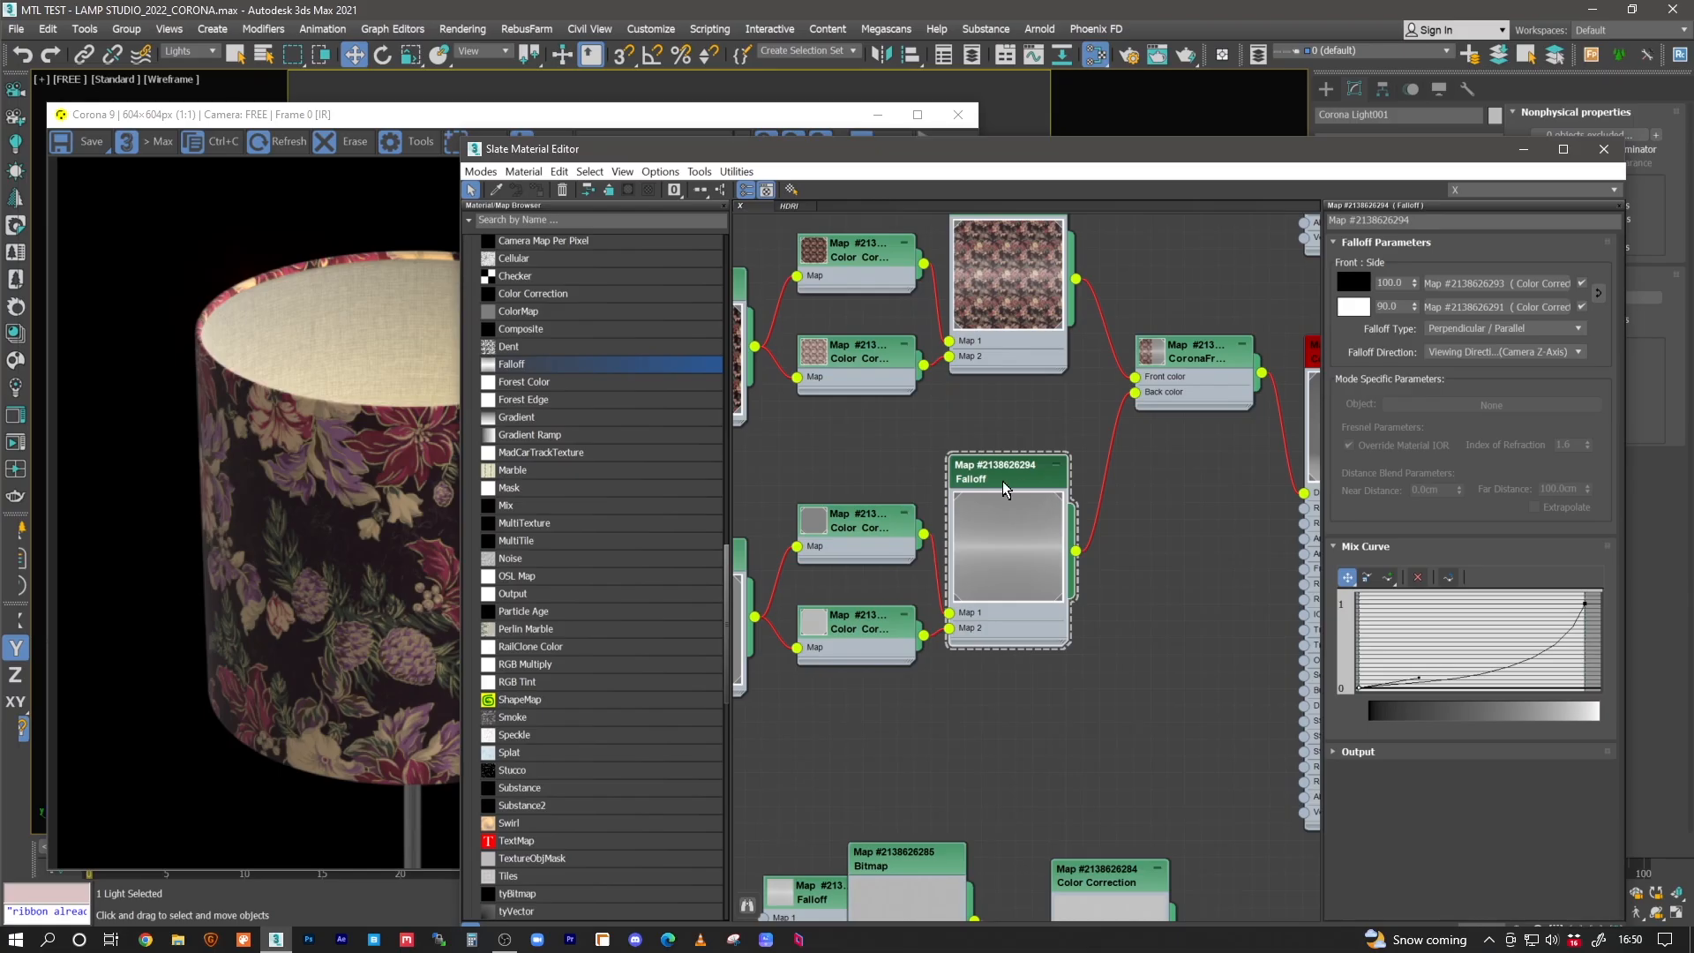
left_click(1359, 278)
left_click_drag(451, 182, 491, 180)
left_click(542, 253)
left_click(1353, 306)
left_click(510, 184)
left_click(541, 251)
- Set both the front and side amounts of the interior Falloff to 50 and check the lampshade in the render
double_click(1395, 283)
type("50")
double_click(1398, 307)
type("50")
key("Return")
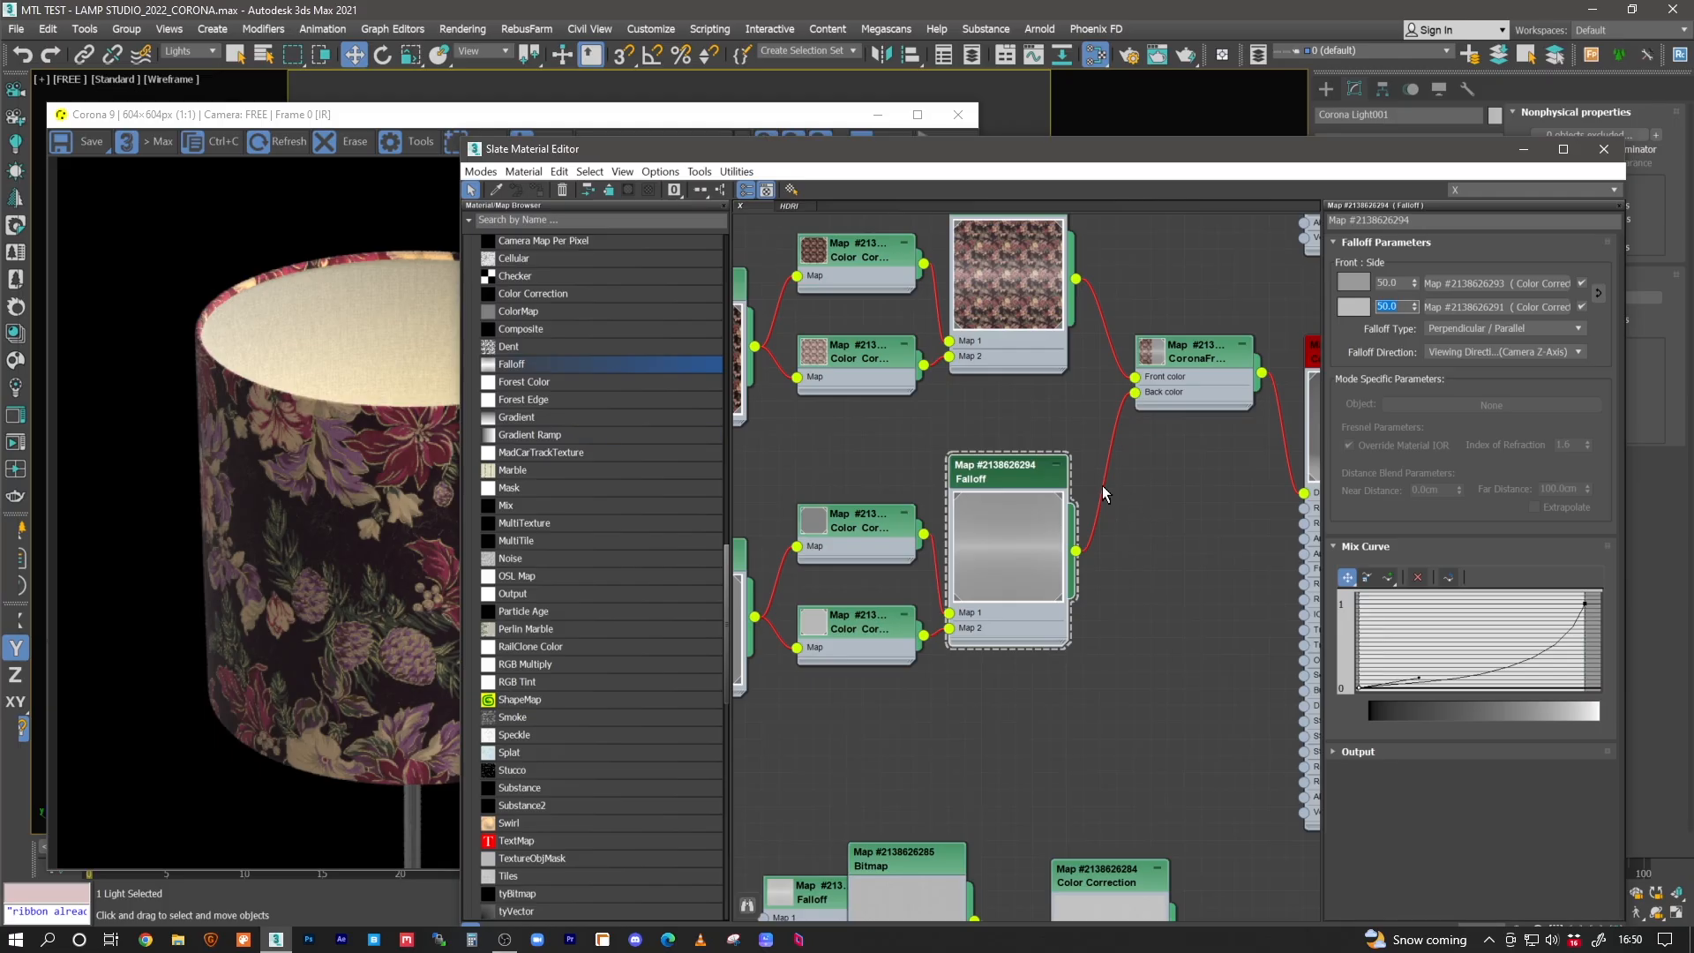
middle_click_drag(843, 558, 1020, 534)
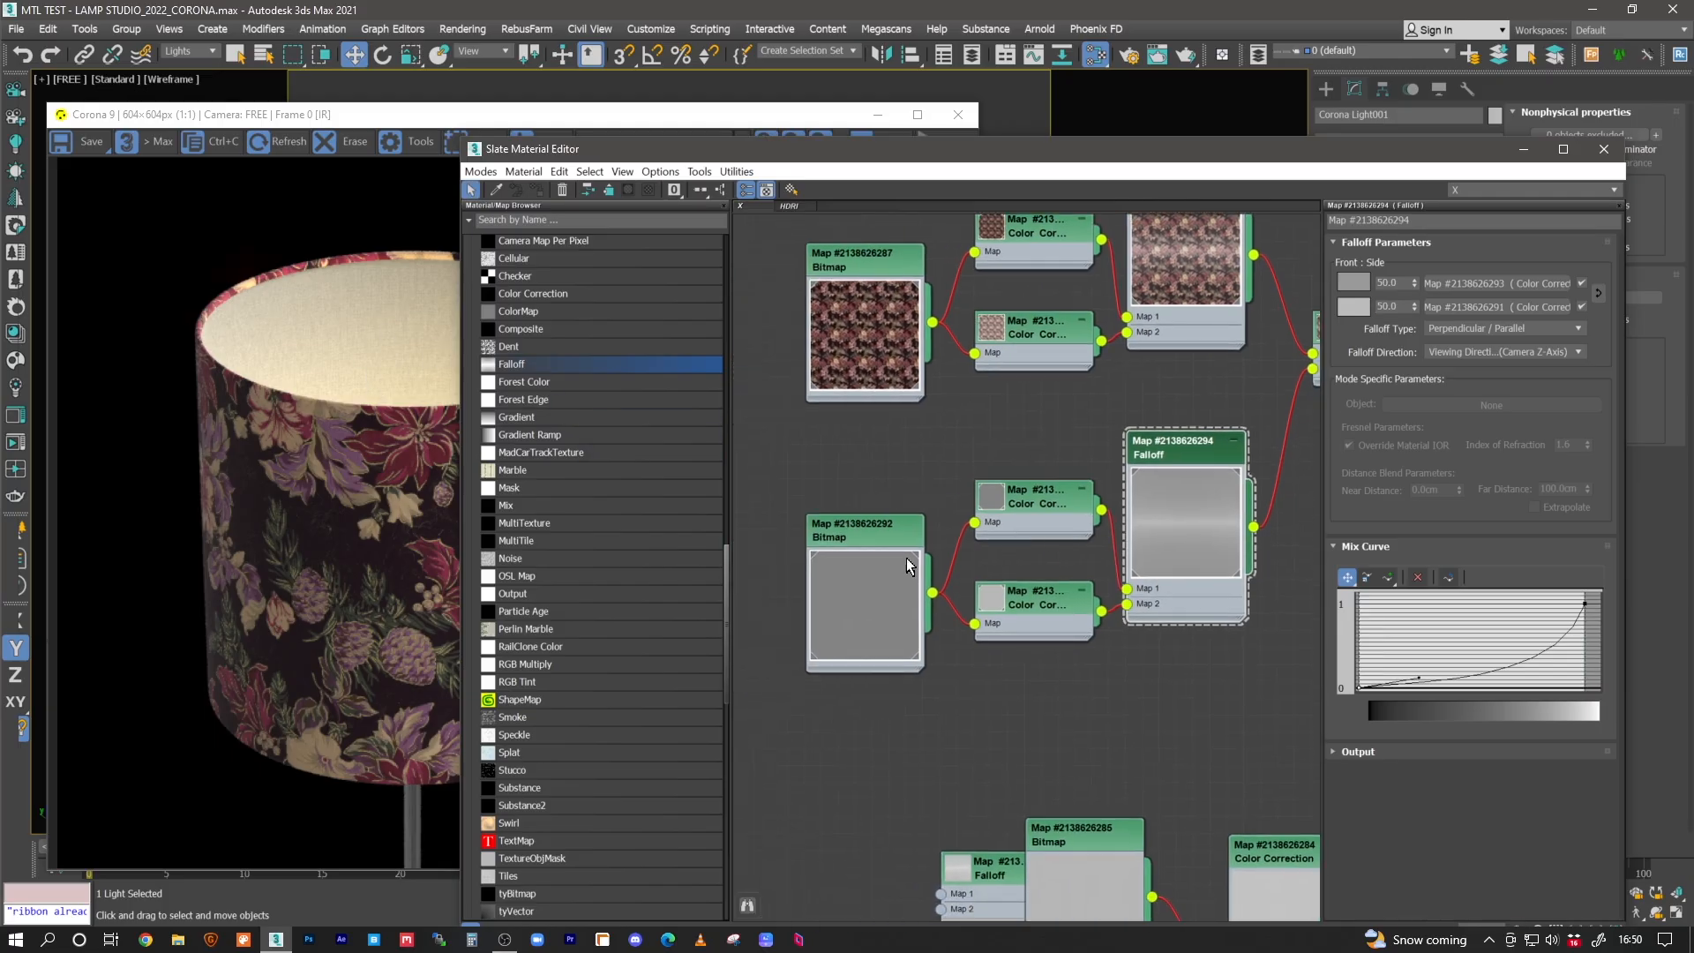
left_click(343, 405)
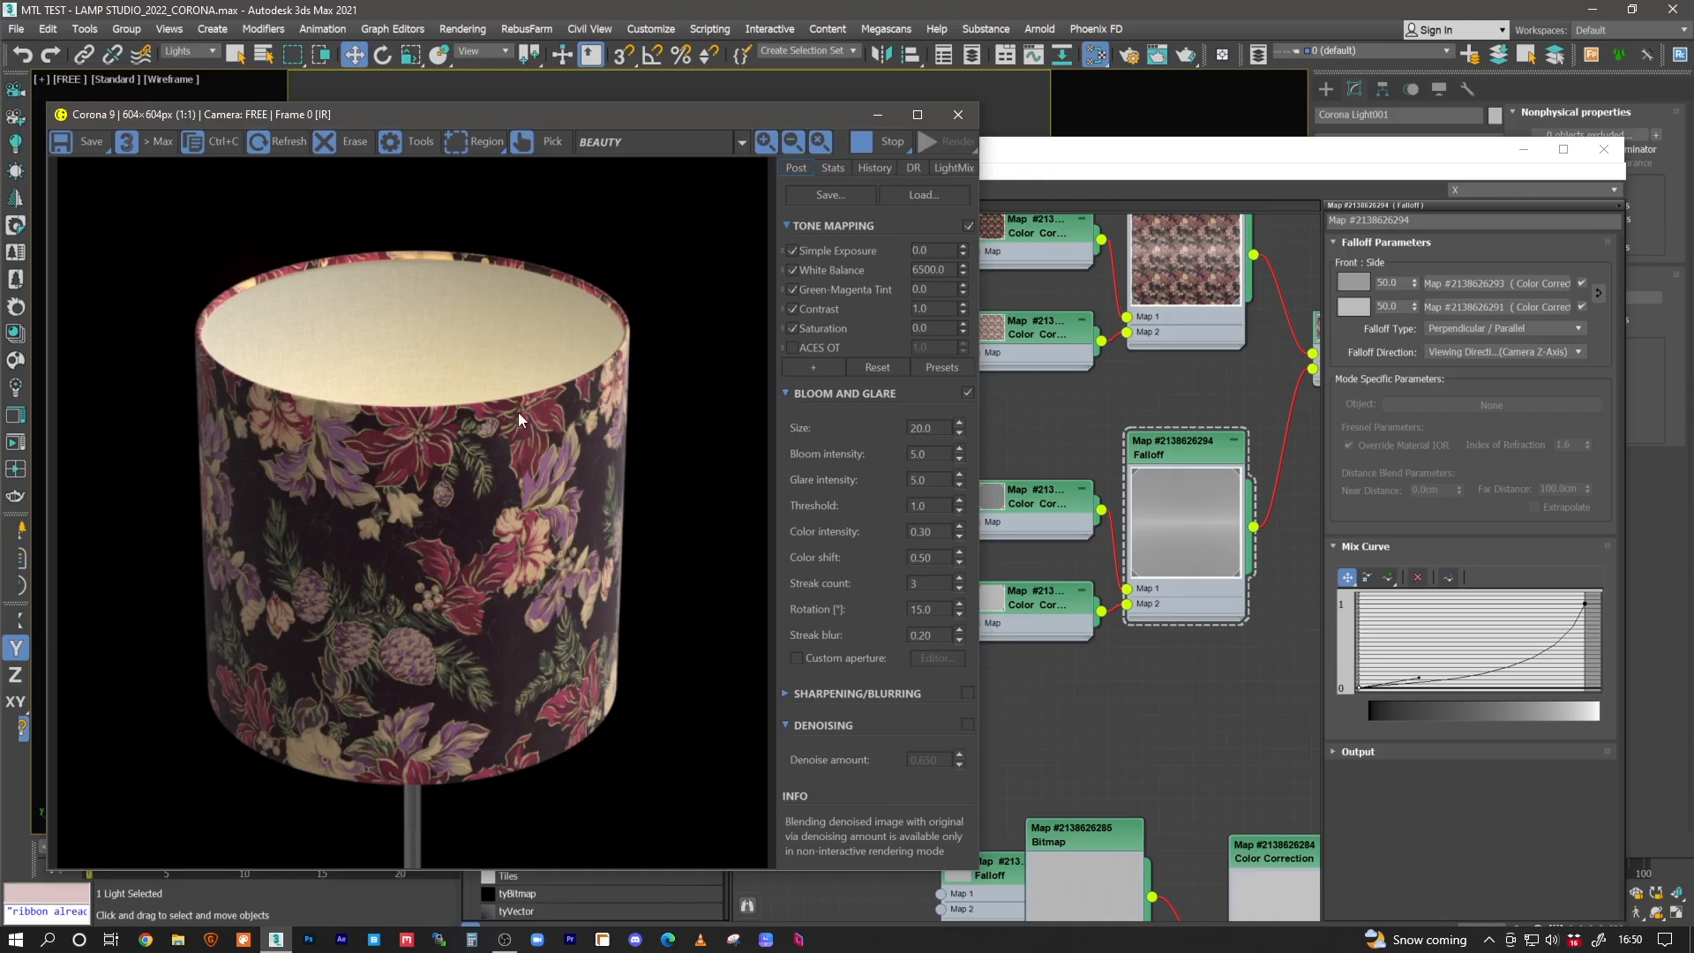
- Open the parameters of the CoronaLegacyMtl fed by the CoronaFrontBack map
middle_click_drag(1133, 398, 945, 449)
scroll(1030, 463, "down", 1)
middle_click_drag(1186, 531, 1057, 485)
middle_click_drag(1123, 576, 1057, 551)
double_click(1147, 322)
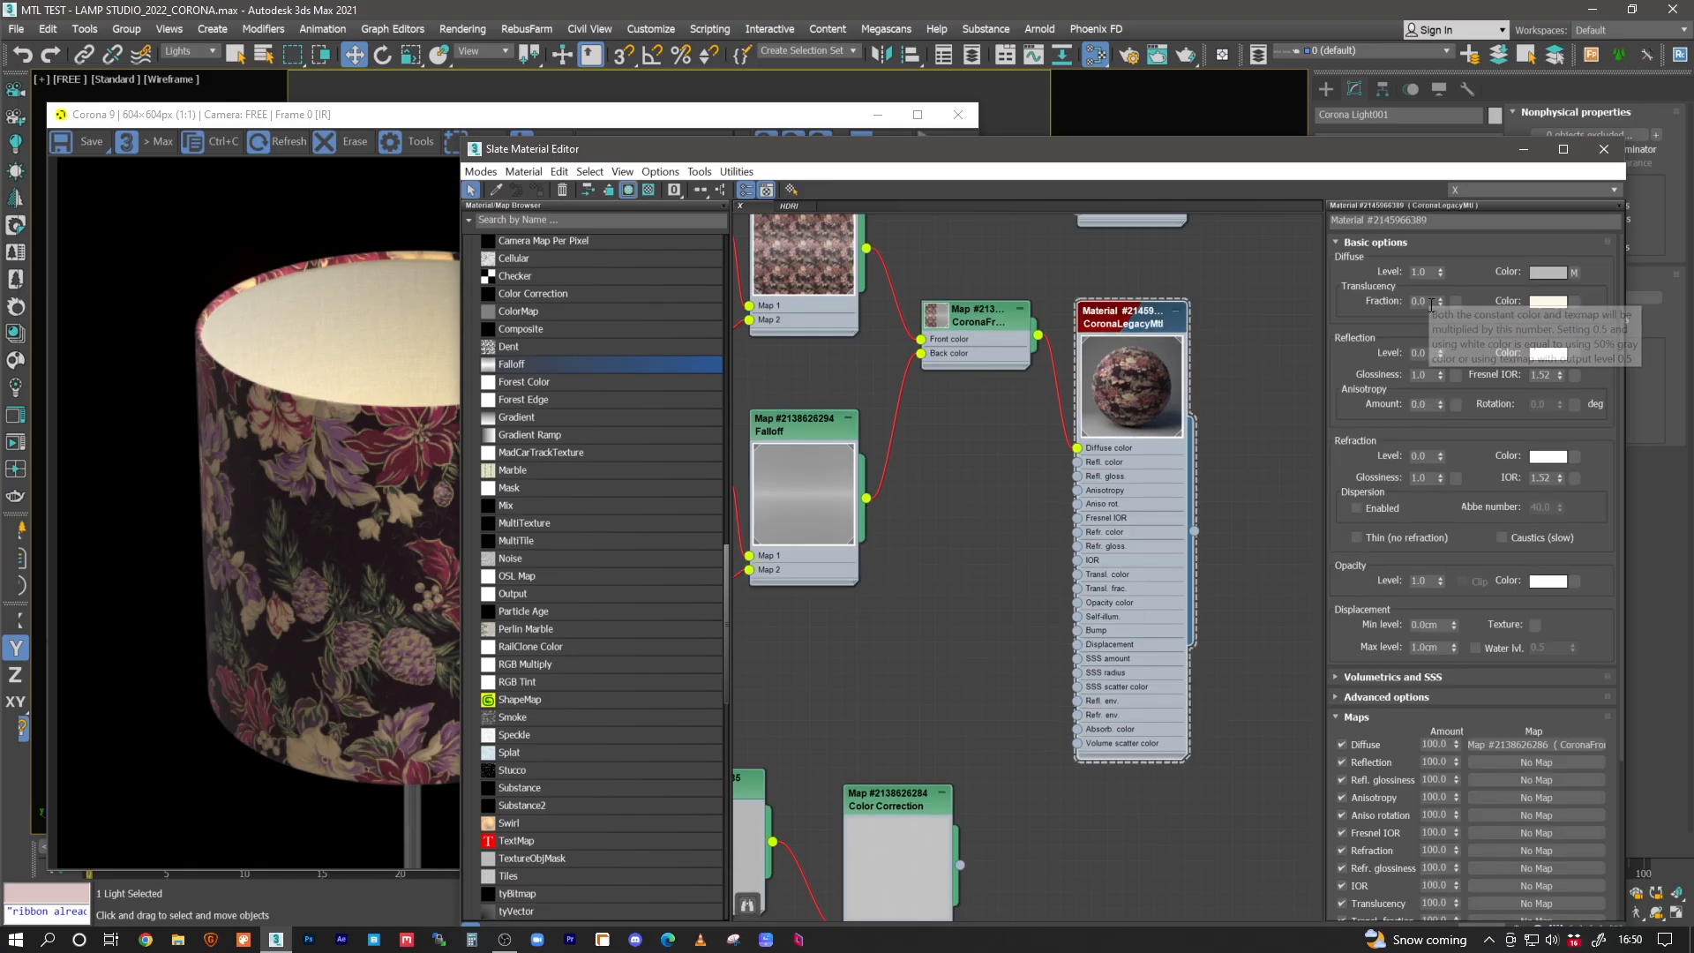
left_click(1562, 304)
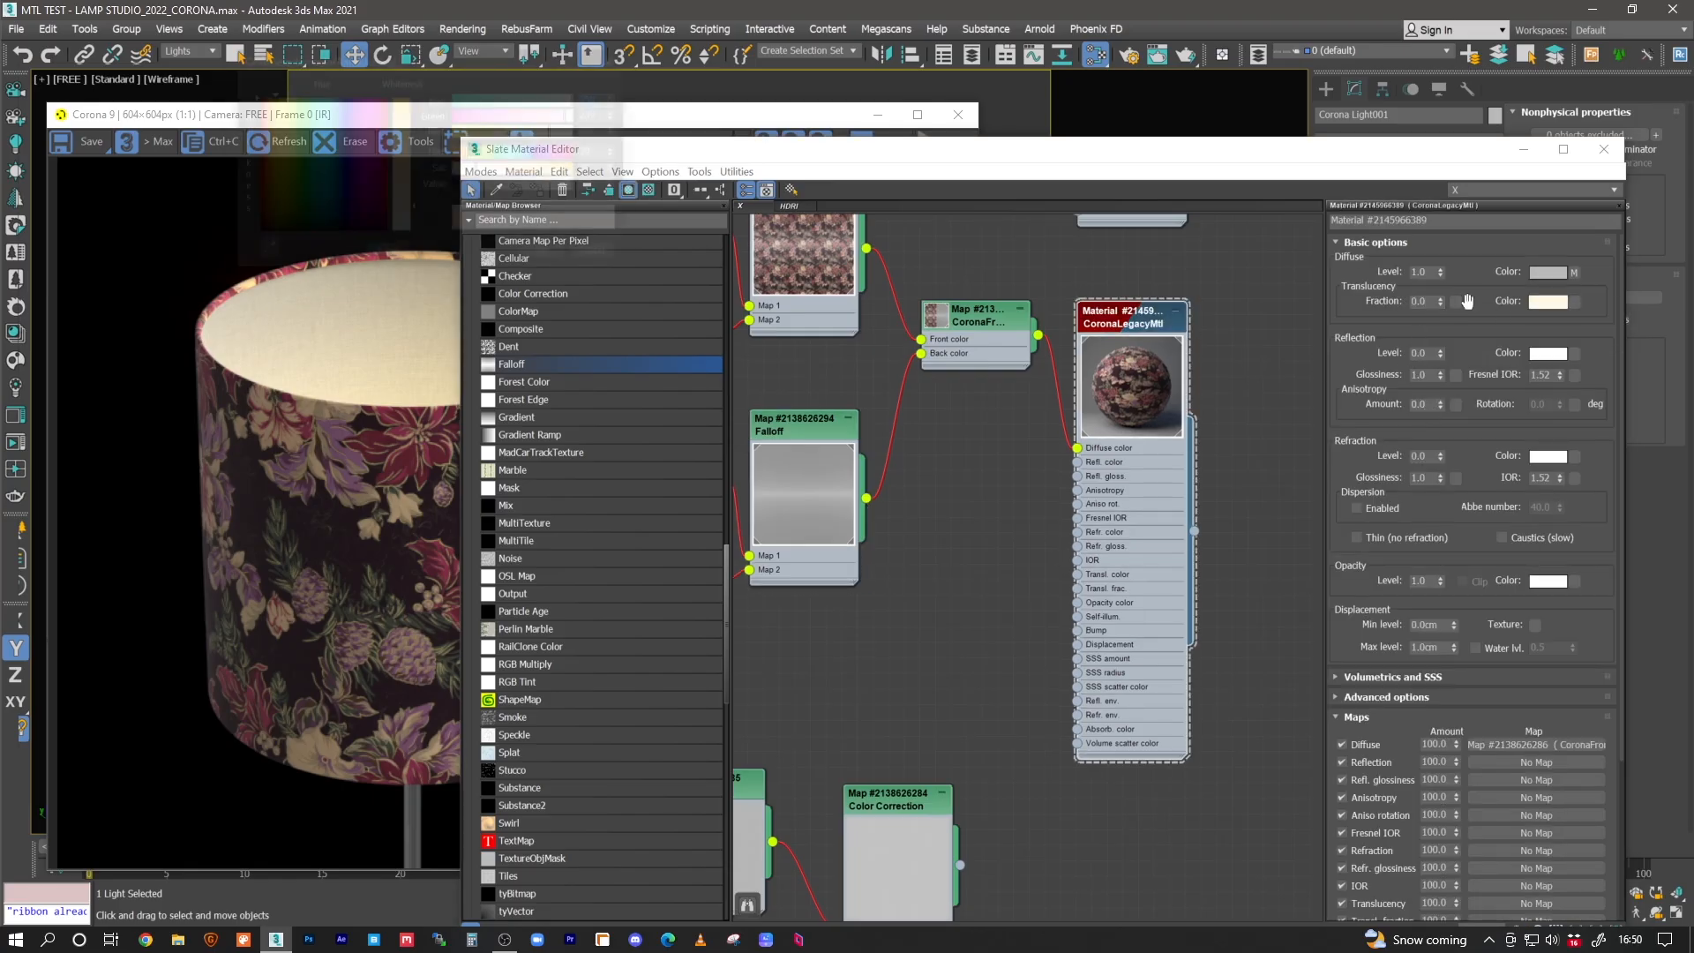
left_click_drag(479, 150, 609, 173)
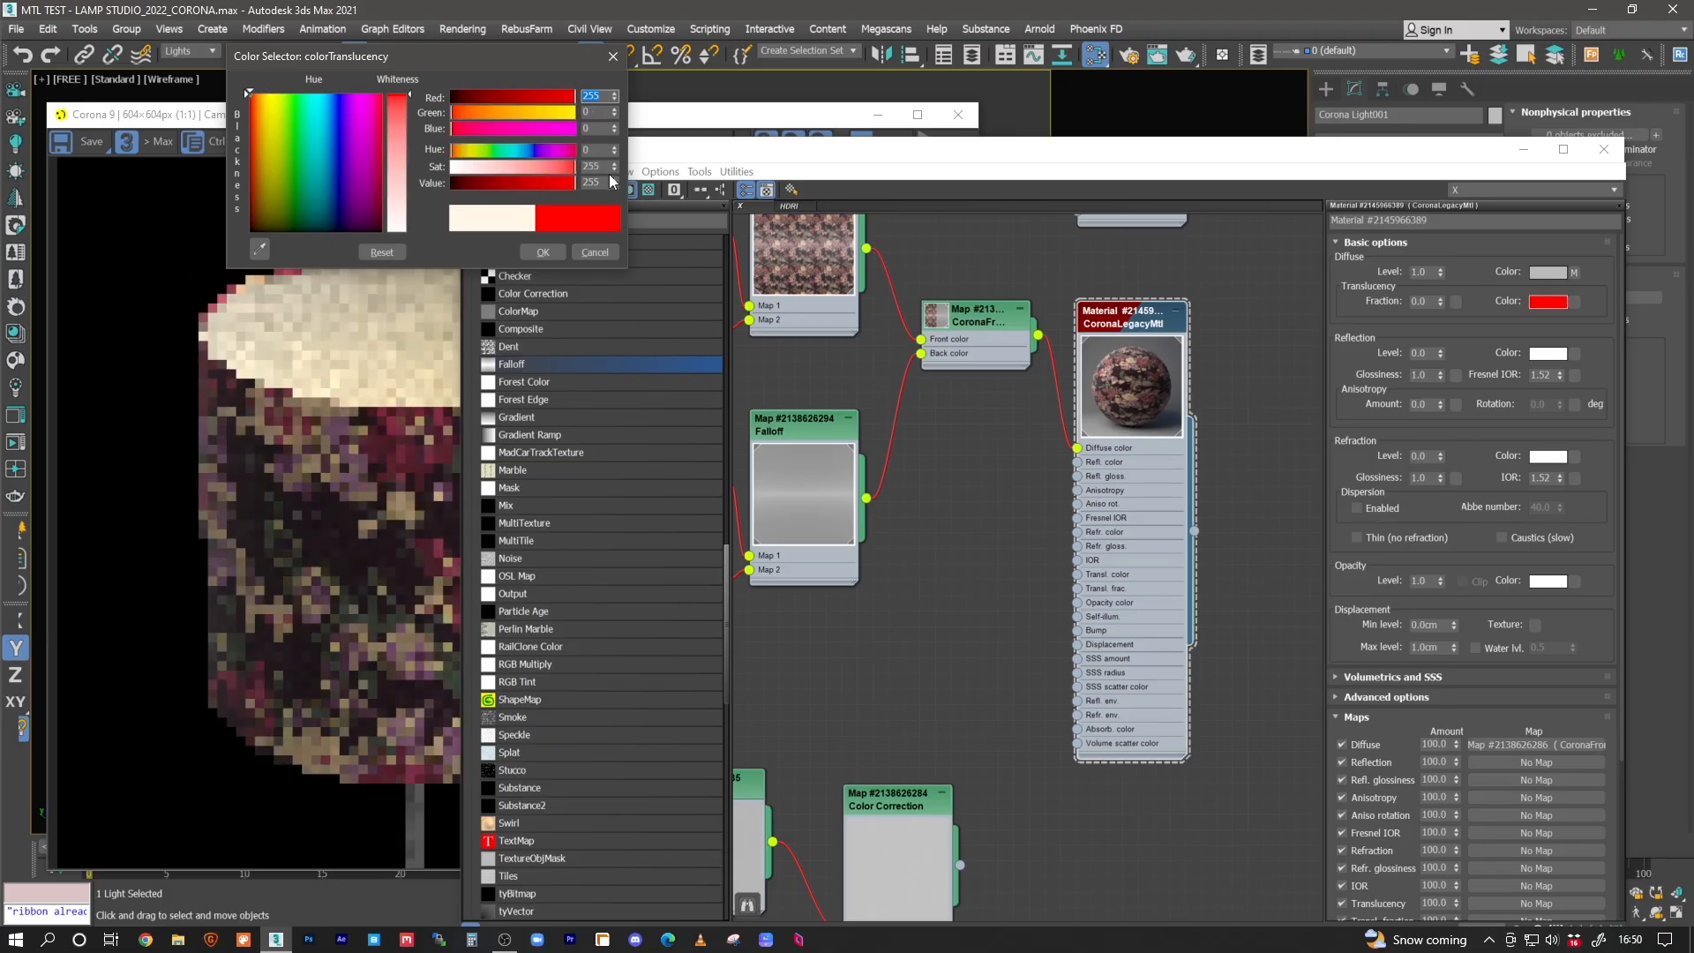
left_click(595, 253)
- Place the material editor beside the rendered lampshade and set the floral material's translucency fraction to 0.2
left_click_drag(1428, 304, 1365, 290)
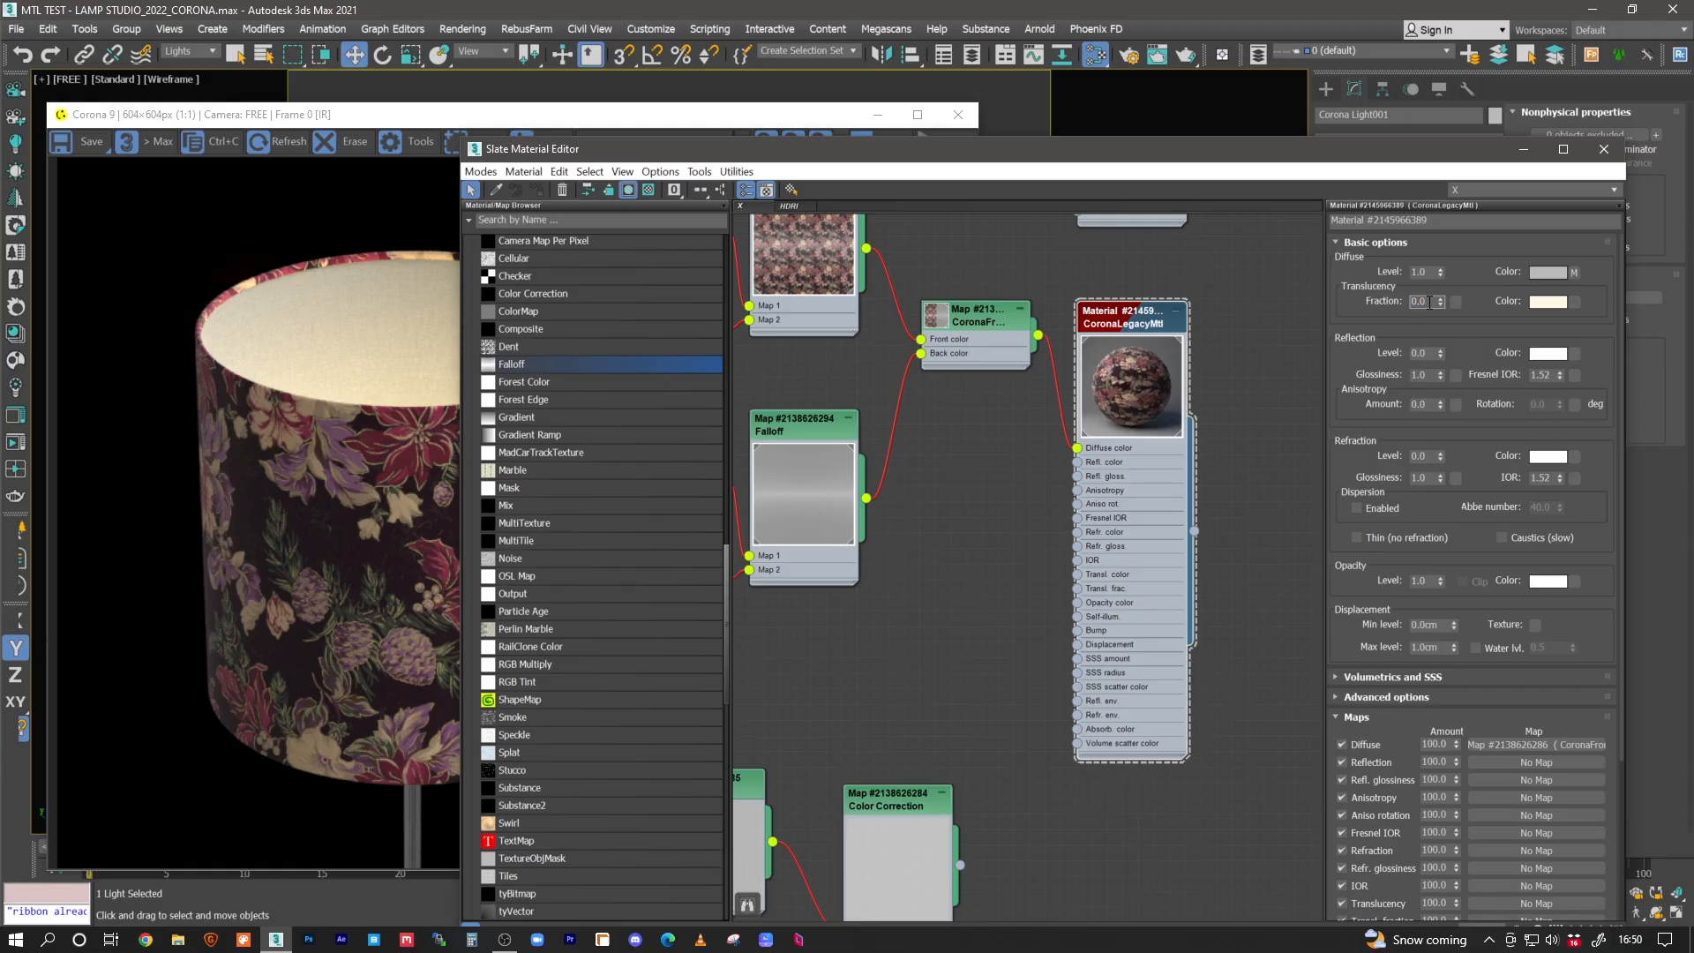
left_click_drag(463, 134, 766, 248)
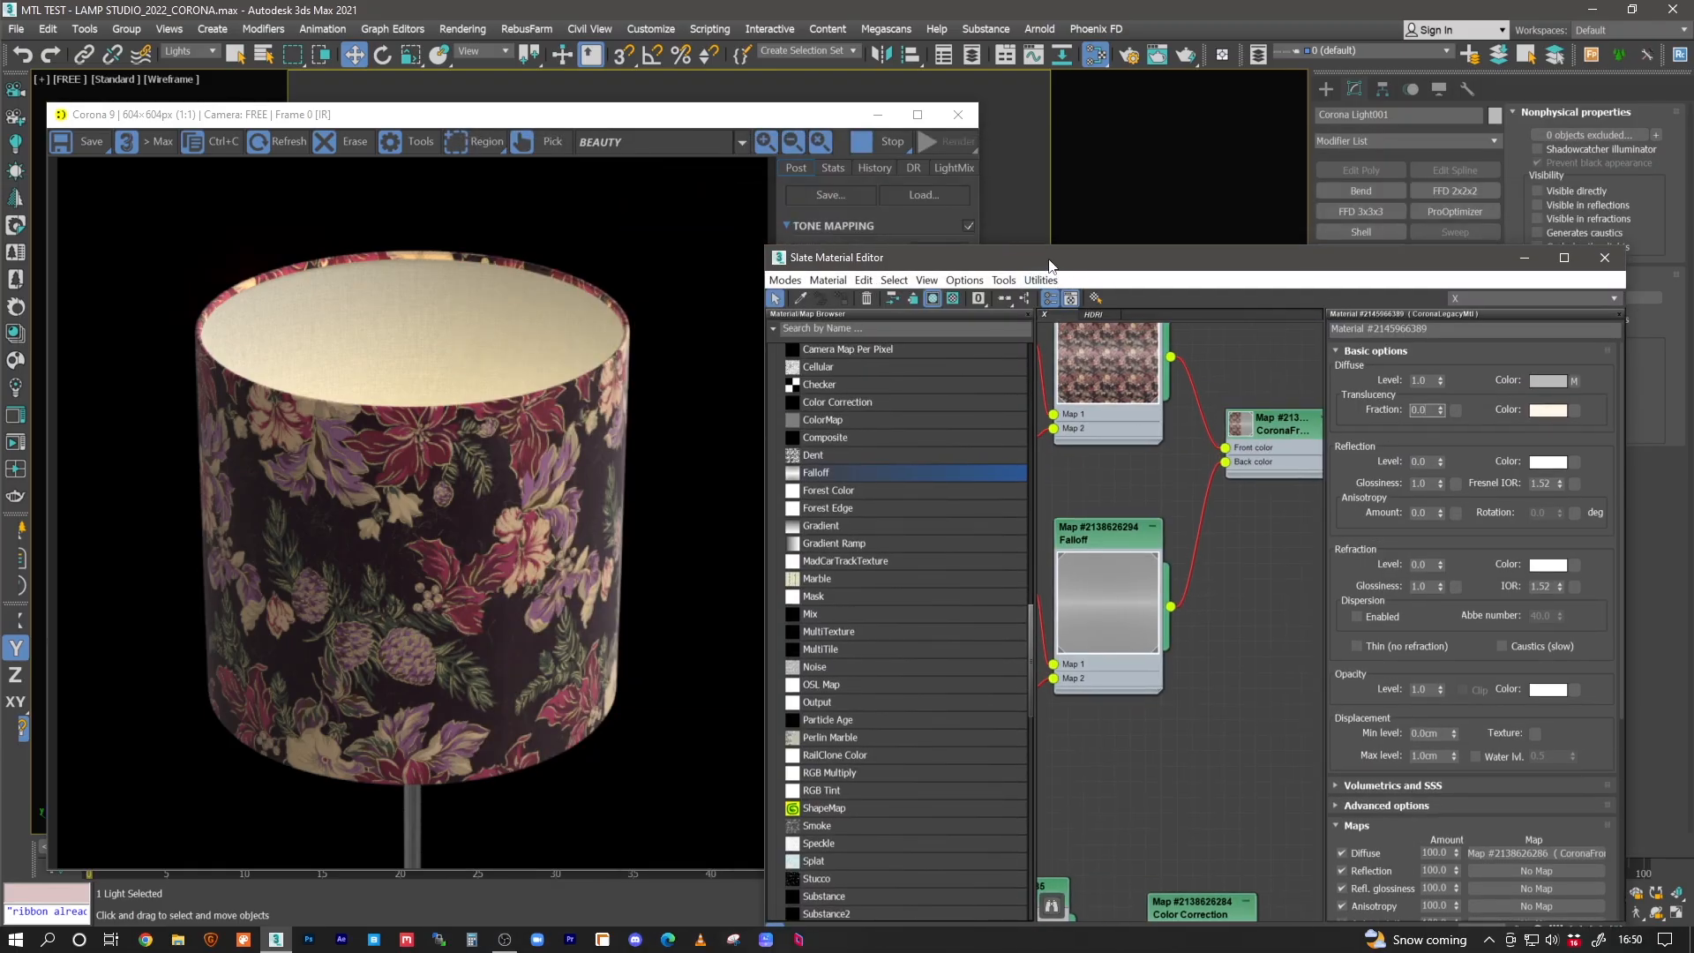
left_click_drag(1052, 266, 1054, 159)
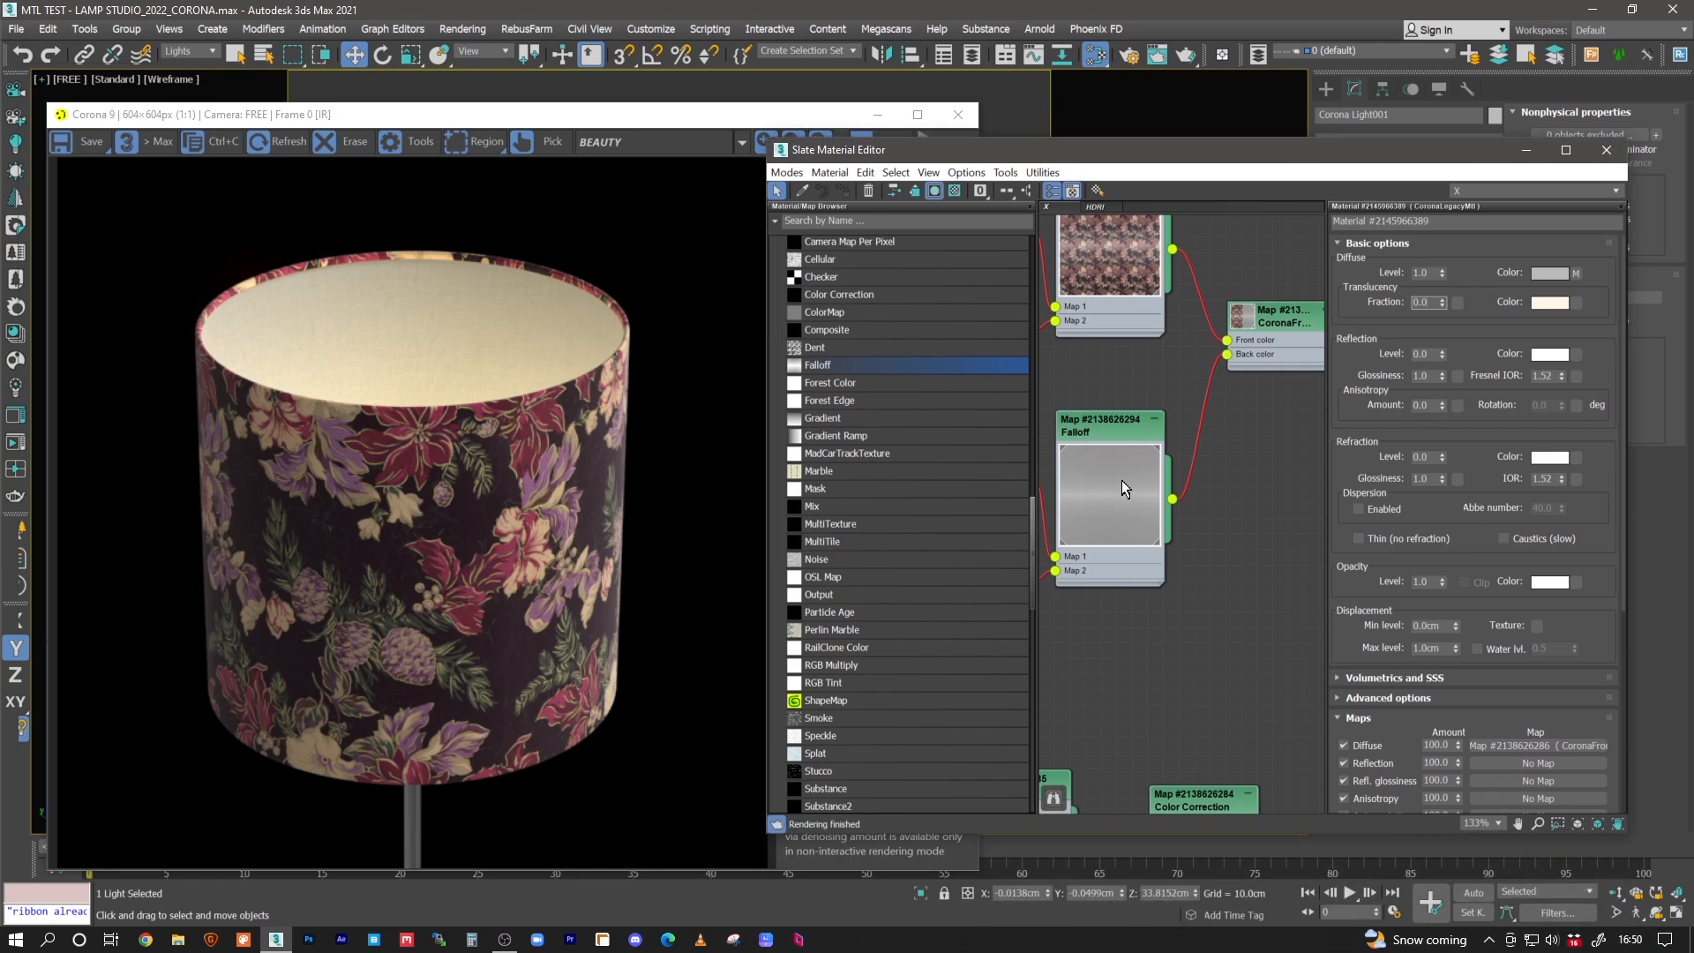
middle_click_drag(1238, 465, 1079, 519)
middle_click_drag(1163, 479, 1136, 479)
left_click(1425, 303)
type("0.2")
key("Return")
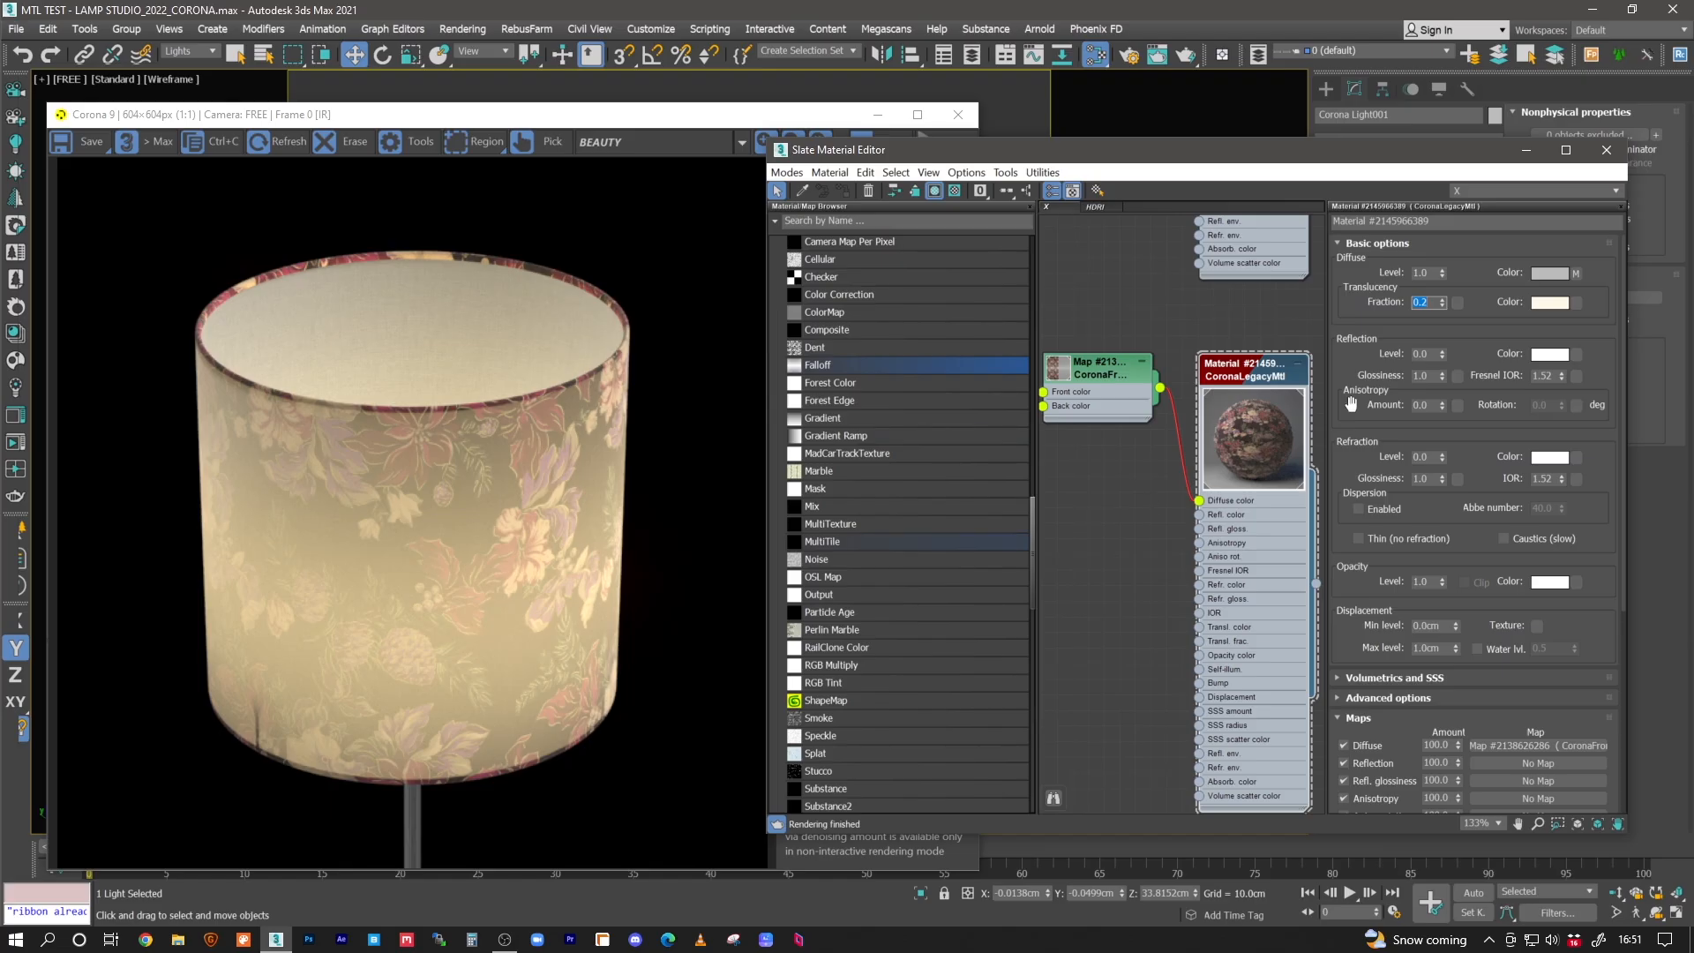
- Move the unused Bitmap and Falloff nodes below the floral network down to free up space
middle_click_drag(1109, 484, 1215, 470)
scroll(1138, 564, "down", 5)
middle_click_drag(1076, 576, 1231, 470)
left_click_drag(1190, 603, 1190, 693)
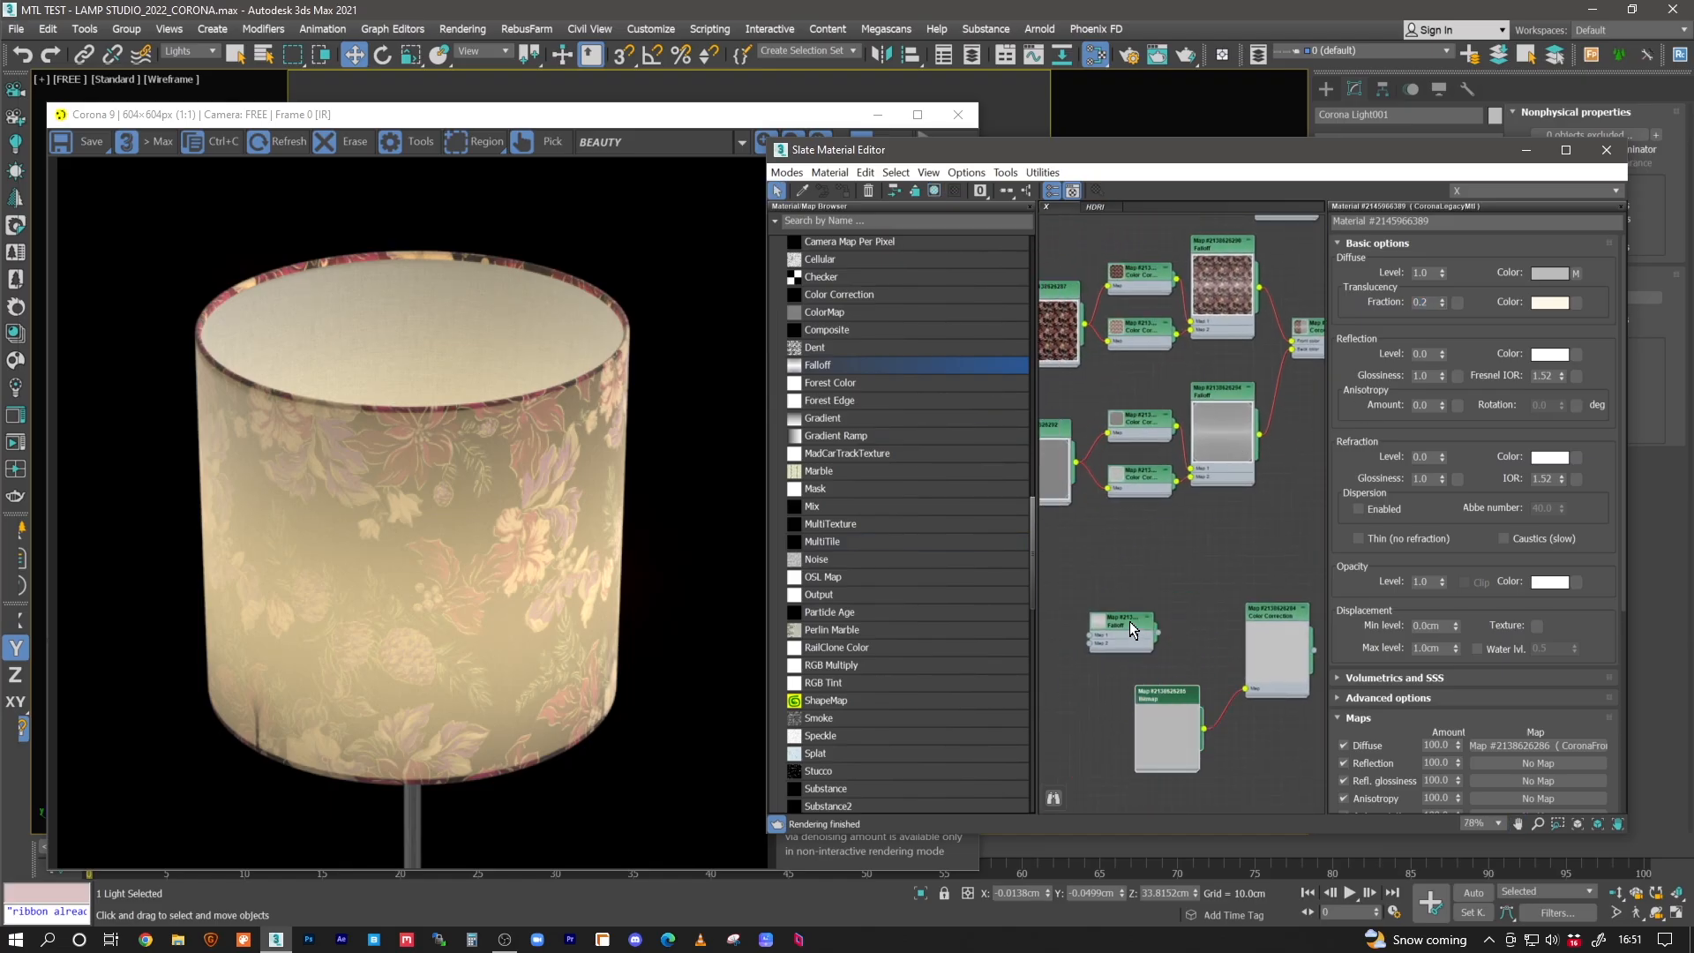
left_click_drag(1130, 622, 1055, 714)
middle_click_drag(1075, 517, 1120, 509)
- Duplicate the interior Bitmap below its network and load Fabric_B.jpg from the Lamp Shade textures folder into the copy
left_click_drag(1082, 422, 1204, 559, "shift")
double_click(1206, 559)
left_click(1462, 474)
double_click(339, 156)
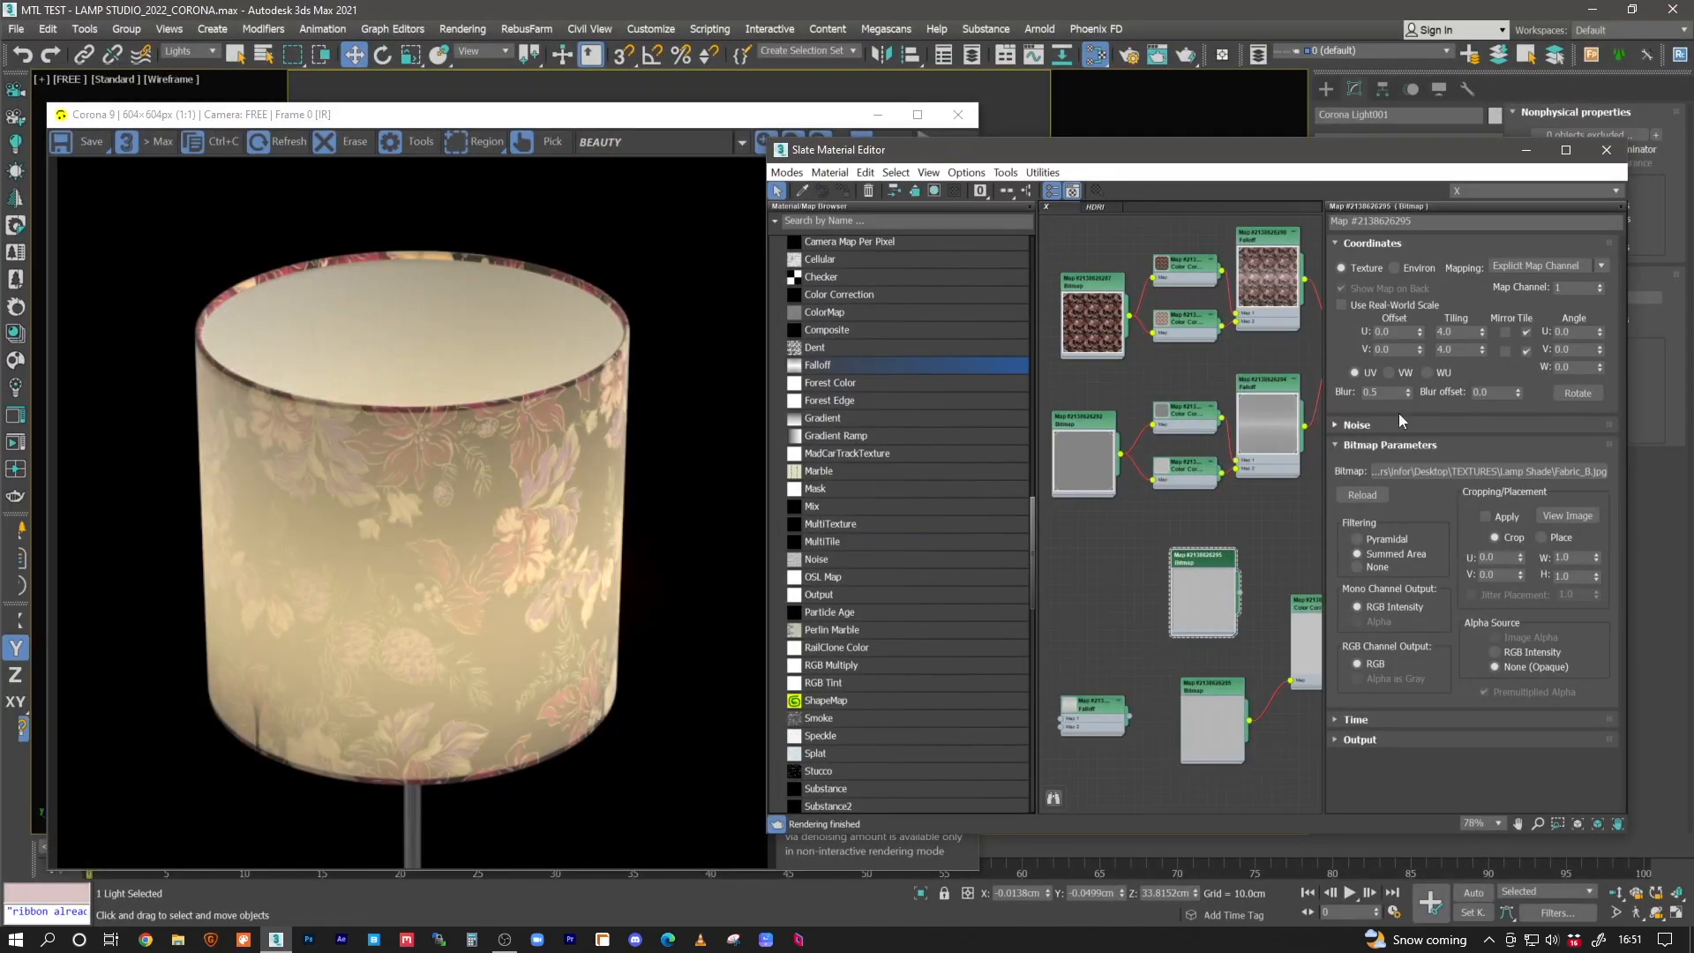
- Set the new Bitmap's U and V tiling to 5
double_click(1455, 335)
type("5")
key("Tab")
type("5")
- Connect the Fabric_B Bitmap to the floral material's translucency fraction input and tidy the node's position
middle_click_drag(1268, 539, 1130, 570)
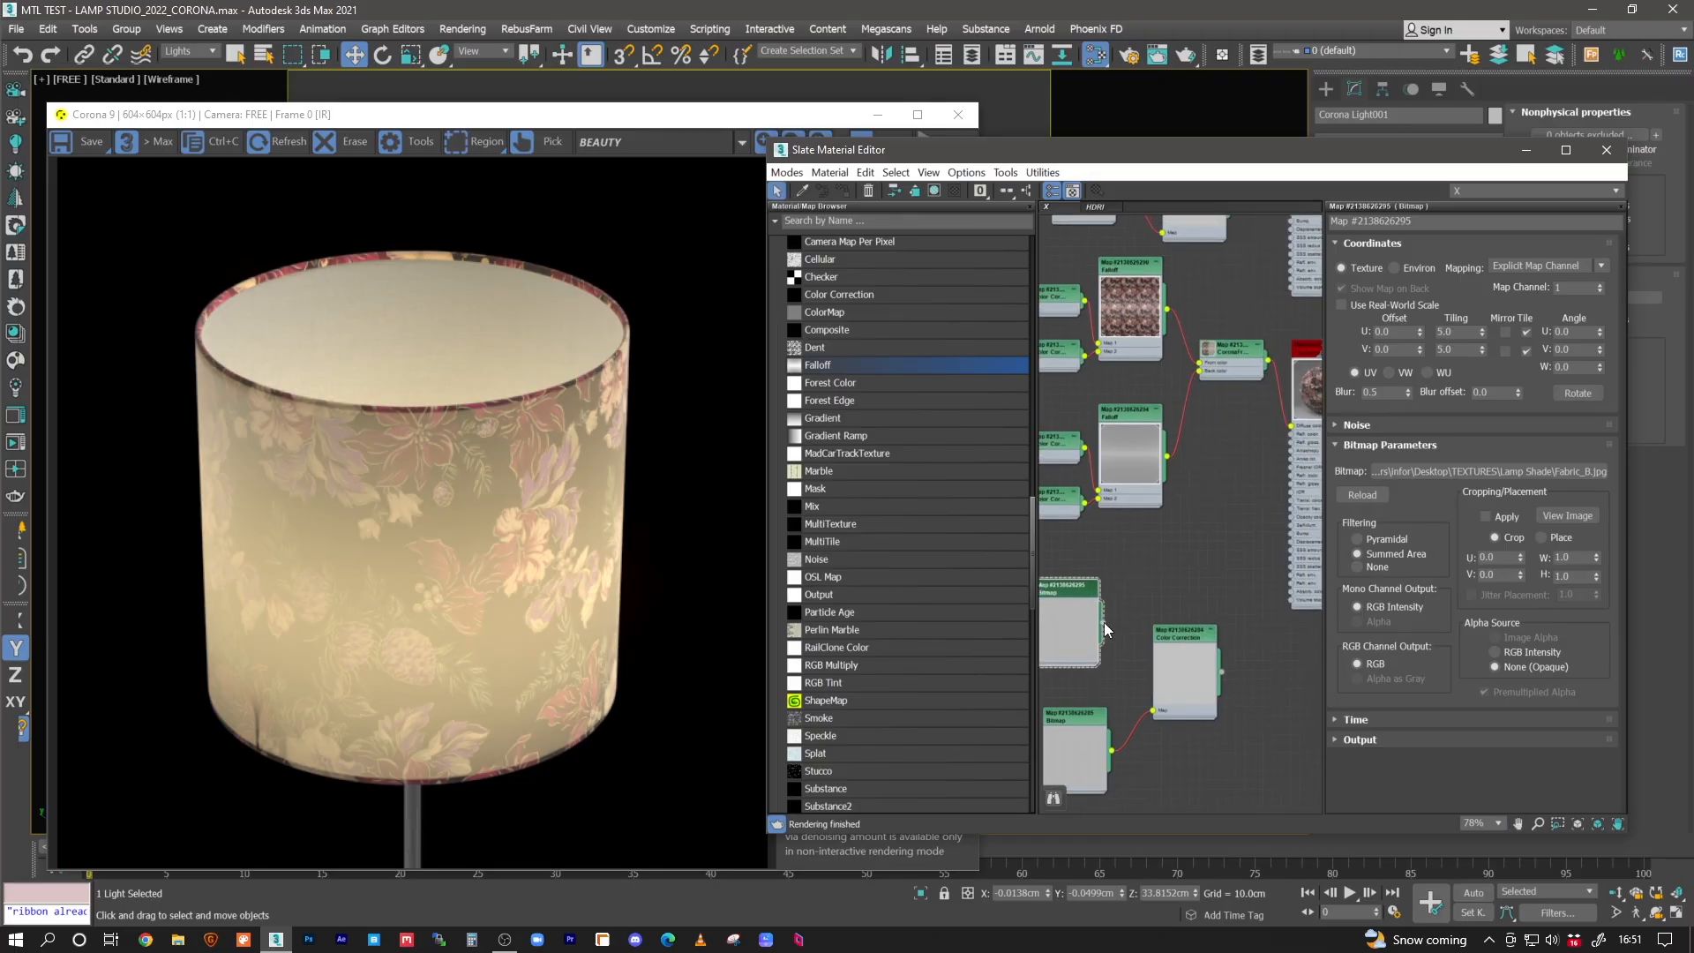
left_click_drag(1252, 525, 1290, 509)
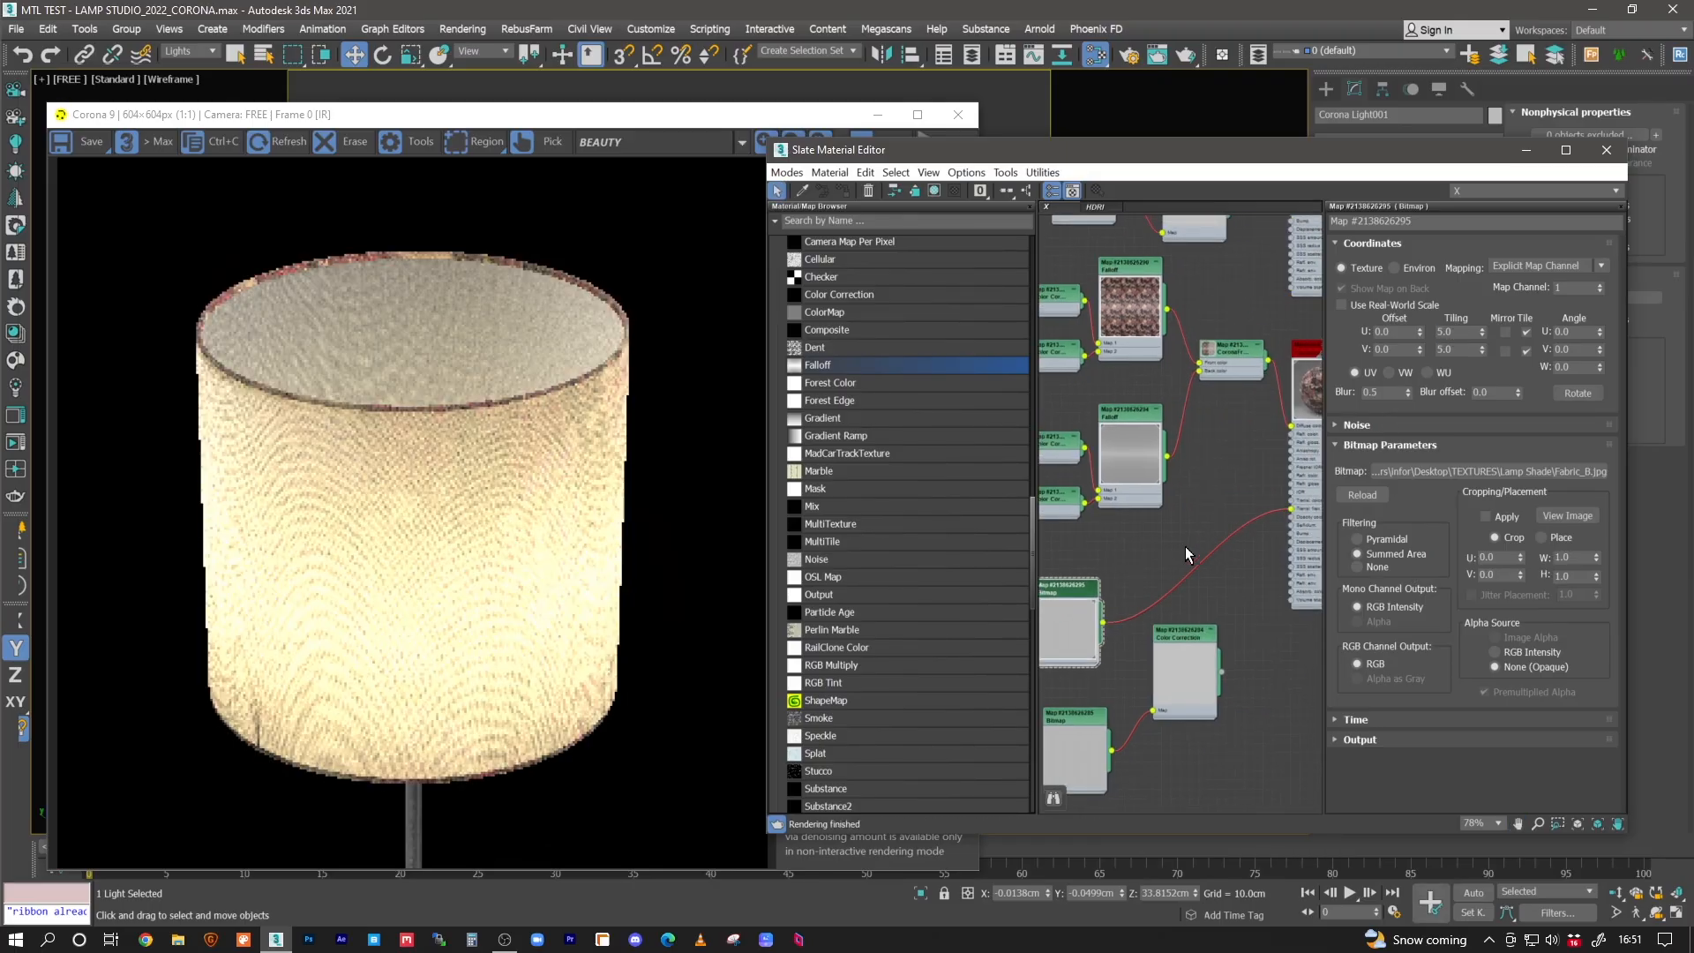
mouse_move(1229, 537)
middle_mouse_down()
mouse_move(1211, 556)
mouse_move(1245, 539)
middle_mouse_up()
left_click_drag(1095, 594, 1095, 557)
middle_click_drag(1180, 499, 1124, 544)
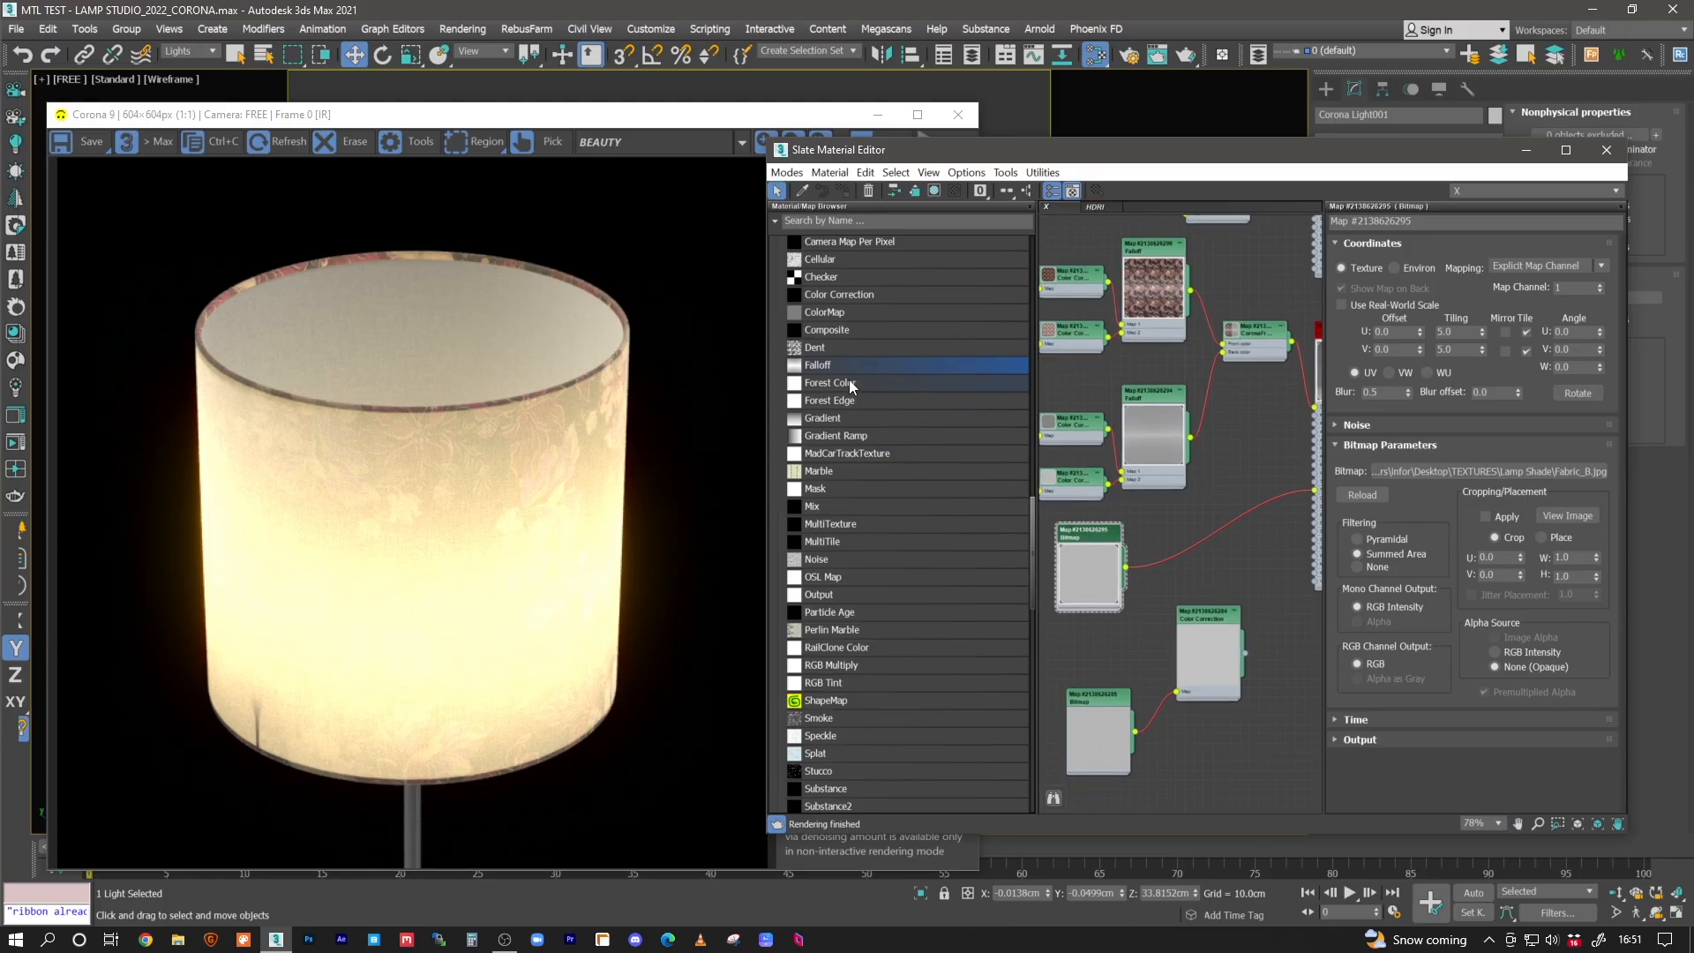
- Insert a Color Correction between the Fabric_B Bitmap and the floral material, using Advanced lightness with an RGB gamma of 0.5
scroll(847, 371, "up", 1)
left_click_drag(835, 341, 1221, 532)
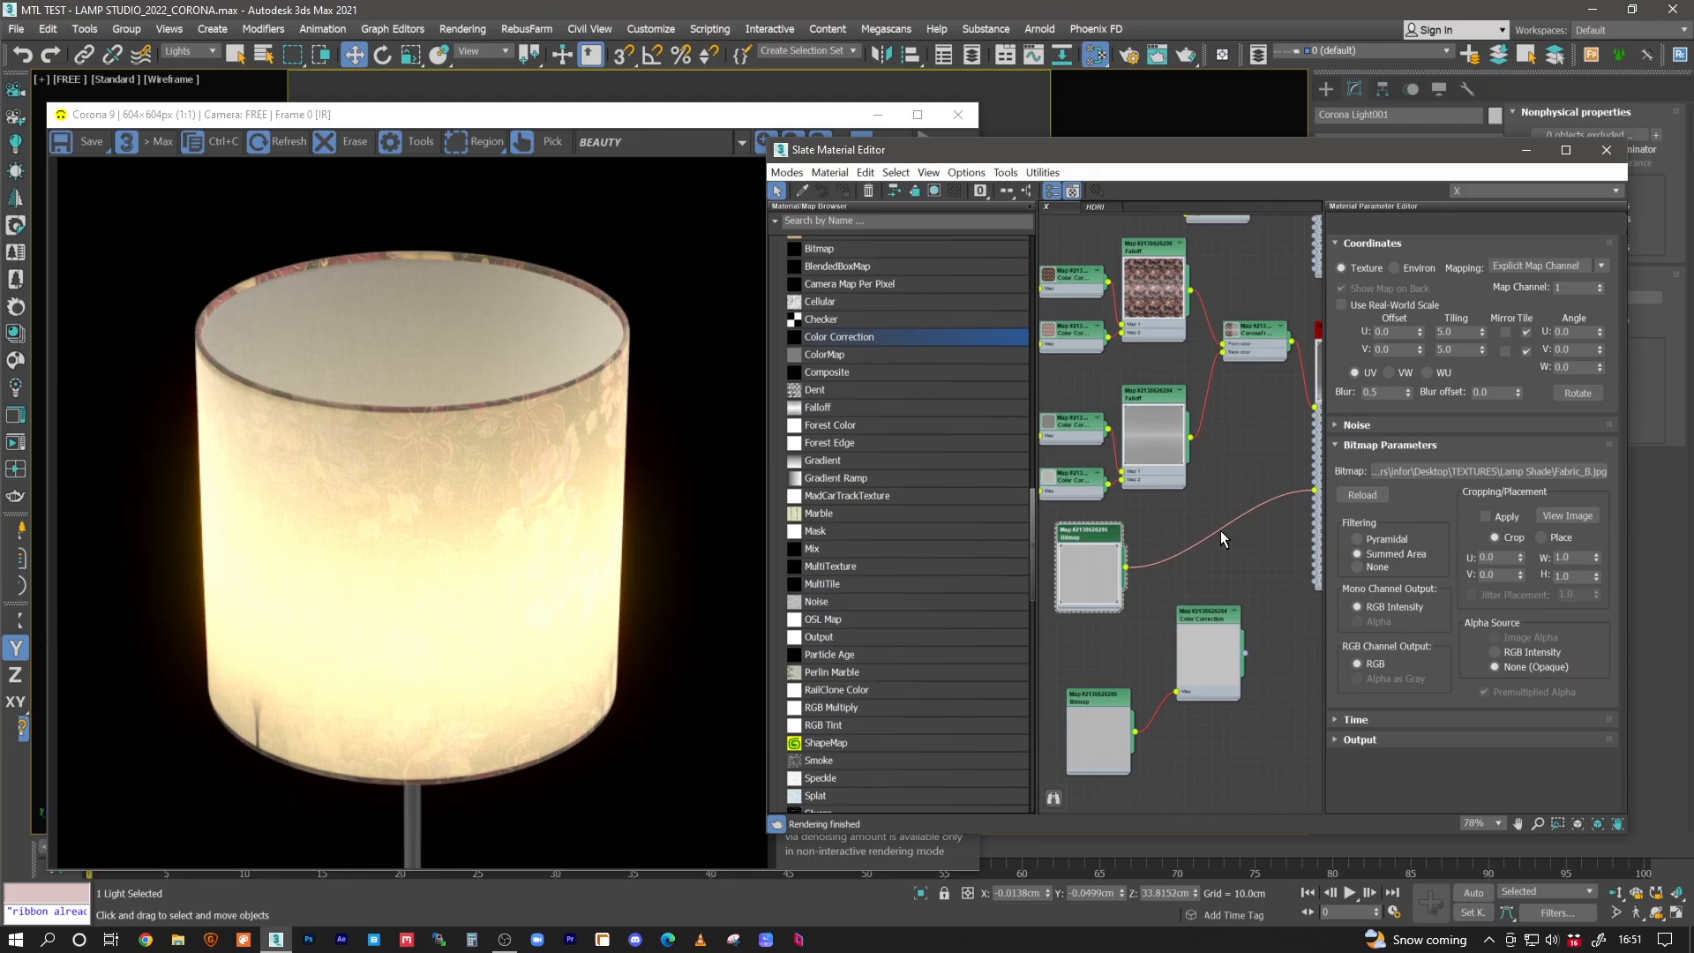
left_click(1515, 569)
double_click(1471, 639)
type("0.5")
key("Return")
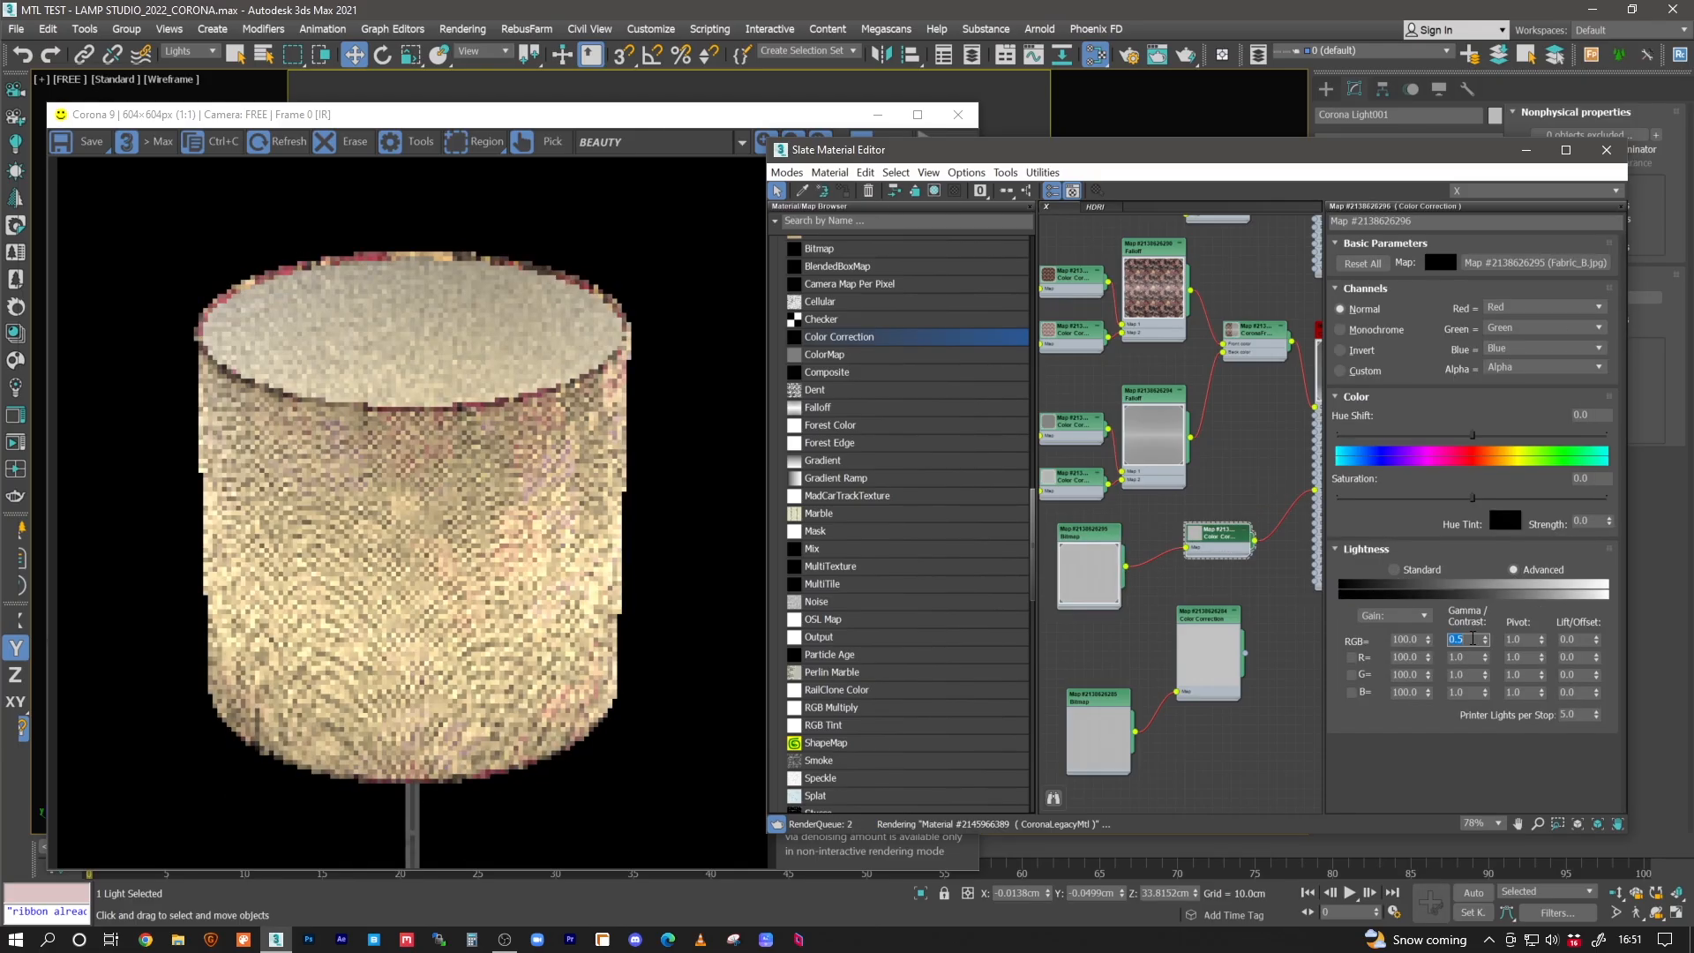
- Try an RGB gain of 20 in the new Color Correction, and settle on 10
double_click(1408, 639)
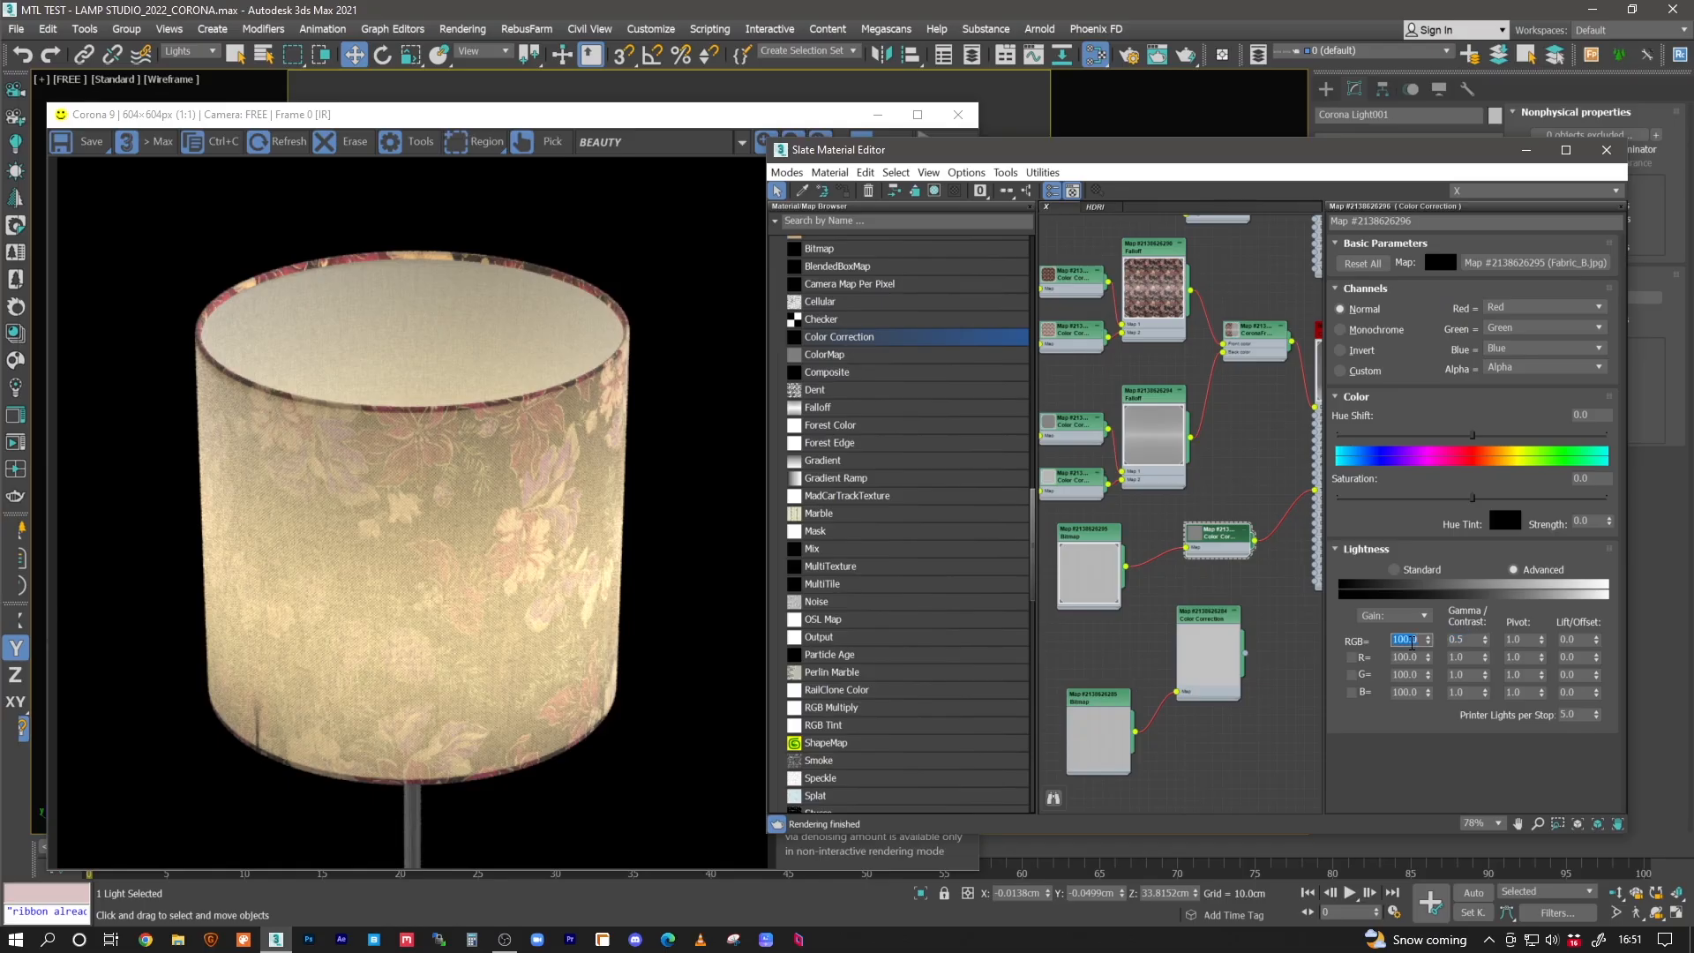
type("20")
key("Return")
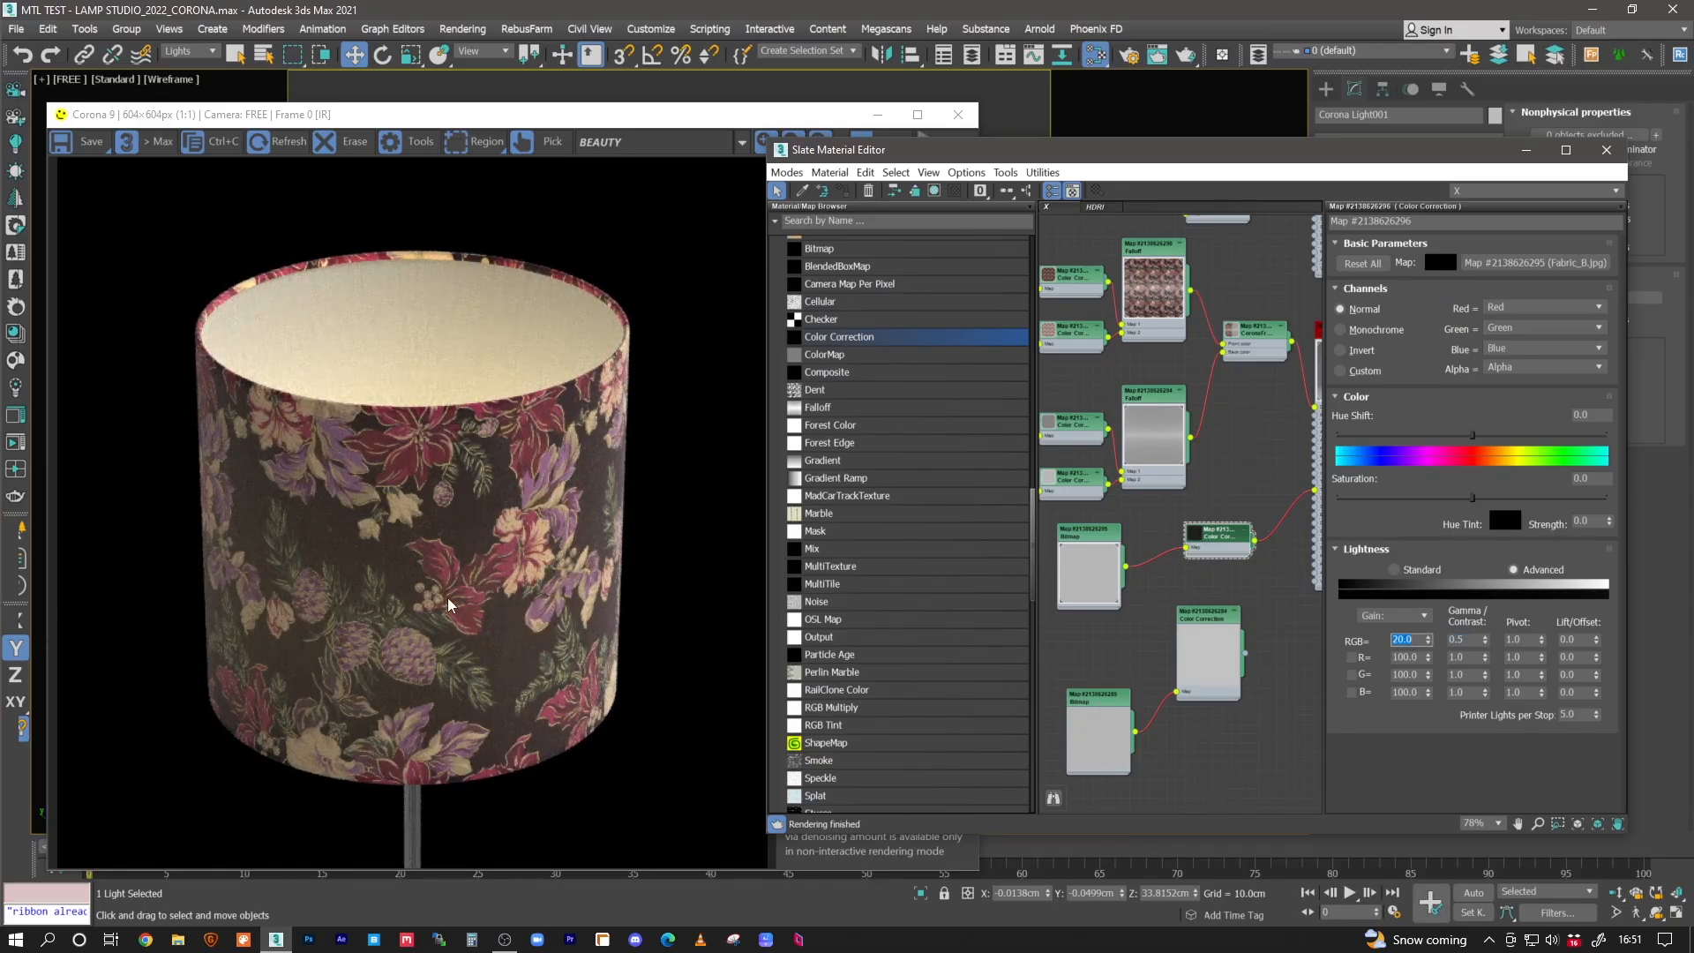
type("10")
key("Return")
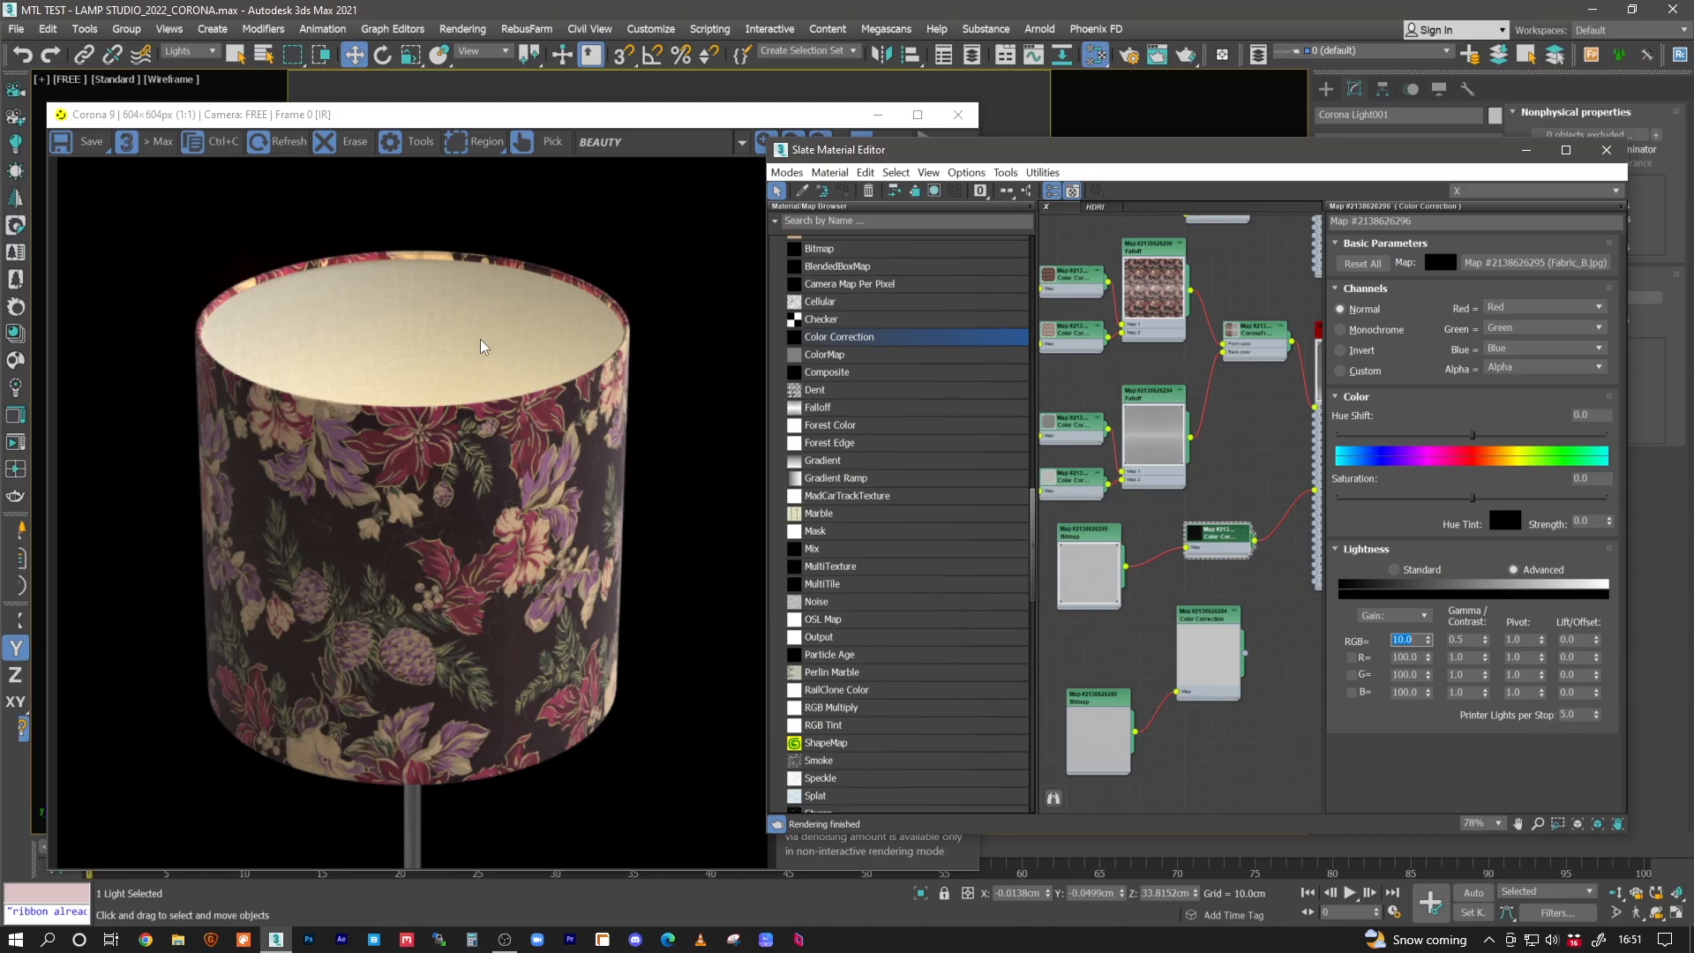
- Open the parameters of the plain fabric CoronaLegacyMtl above the floral network
middle_click_drag(1216, 443, 1221, 555)
scroll(1180, 615, "down", 5)
scroll(1196, 620, "up", 4)
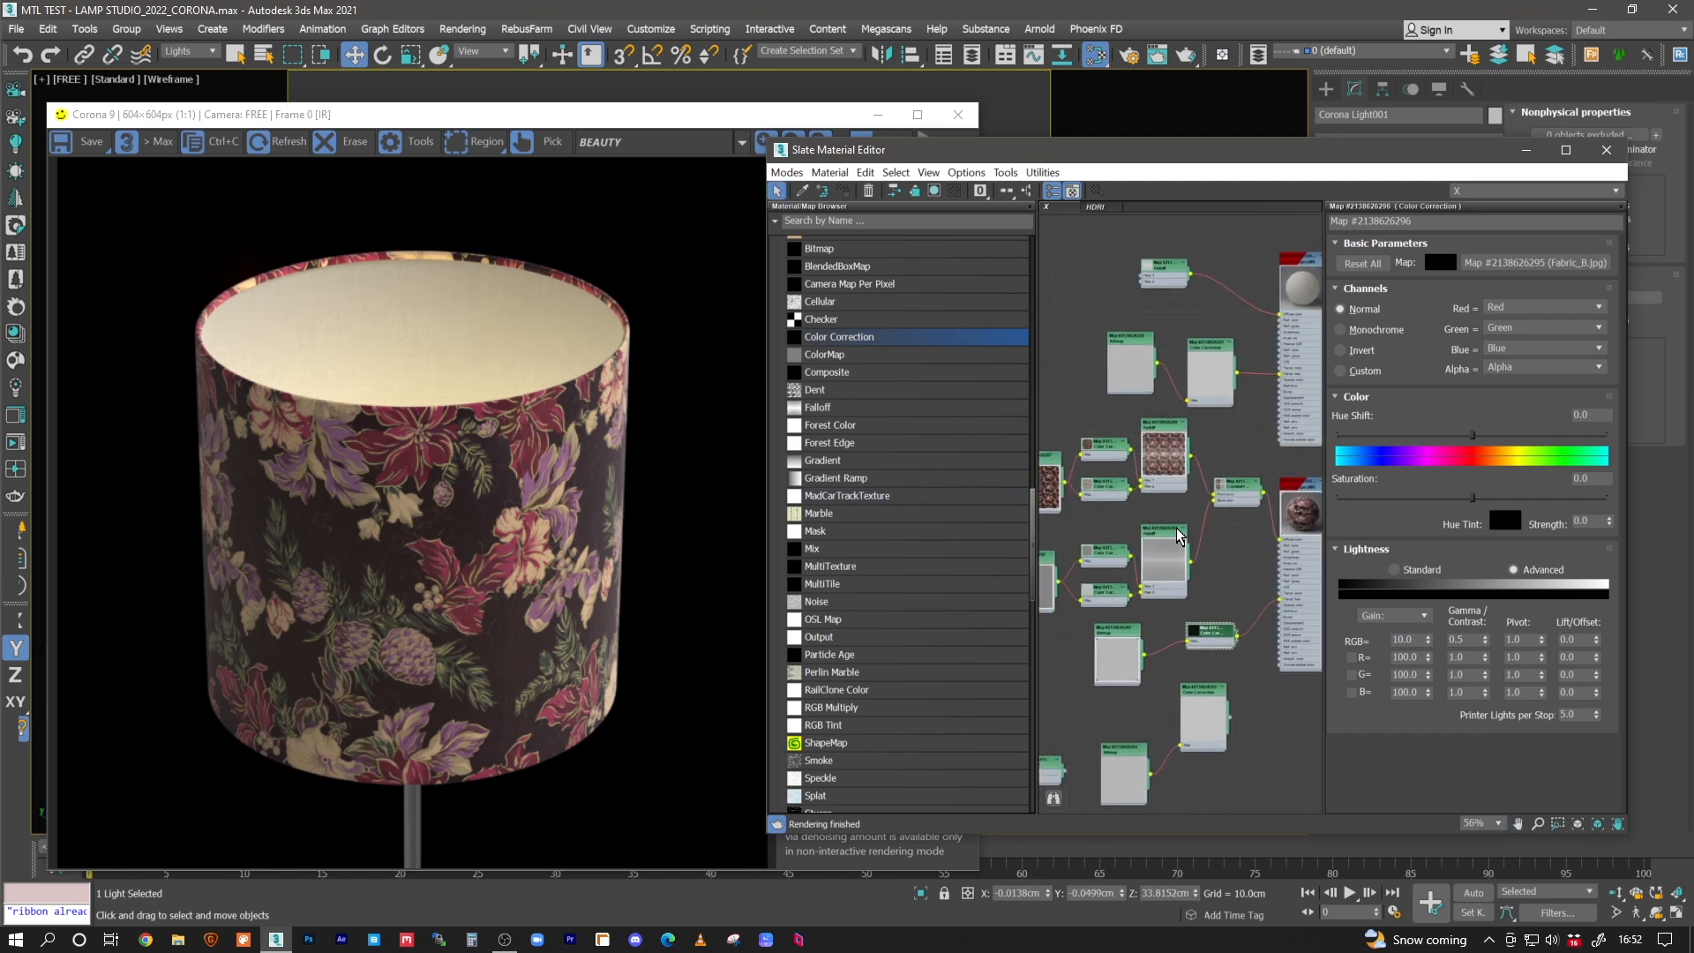
middle_click_drag(1221, 465, 1187, 528)
left_click(1277, 324)
double_click(1277, 329)
- Restore the selection filter to All, select the lampshade and assign the plain fabric material to it
left_click(190, 50)
left_click(180, 67)
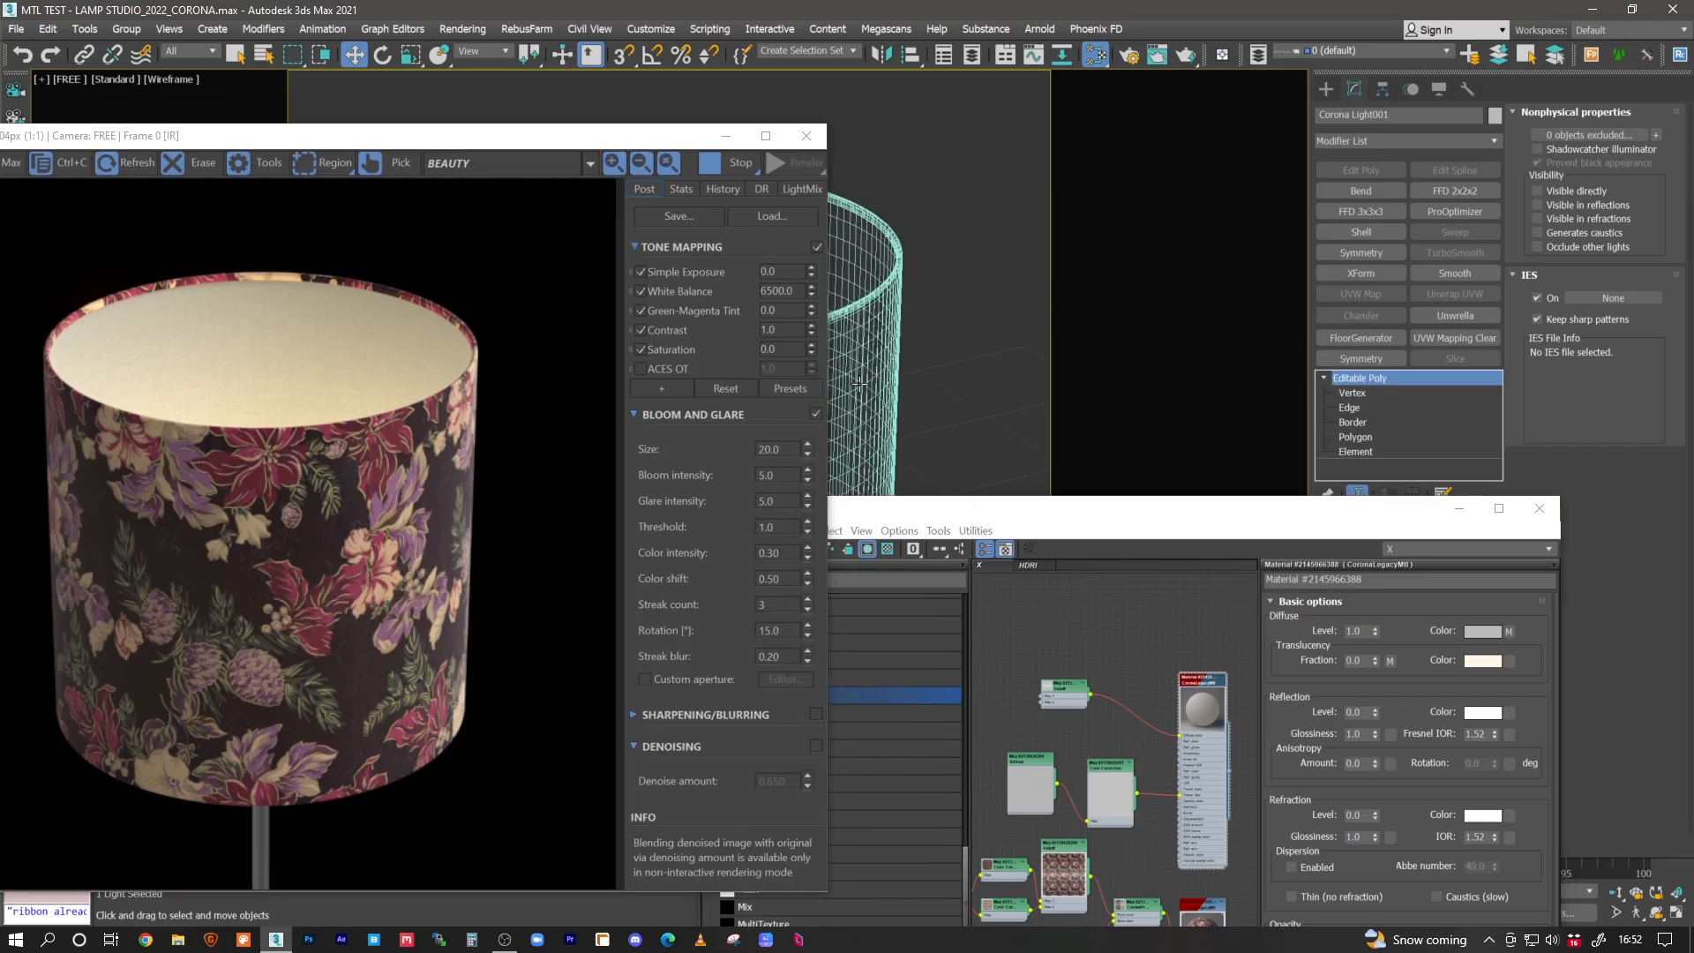
left_click(859, 384)
left_click_drag(825, 519, 859, 270)
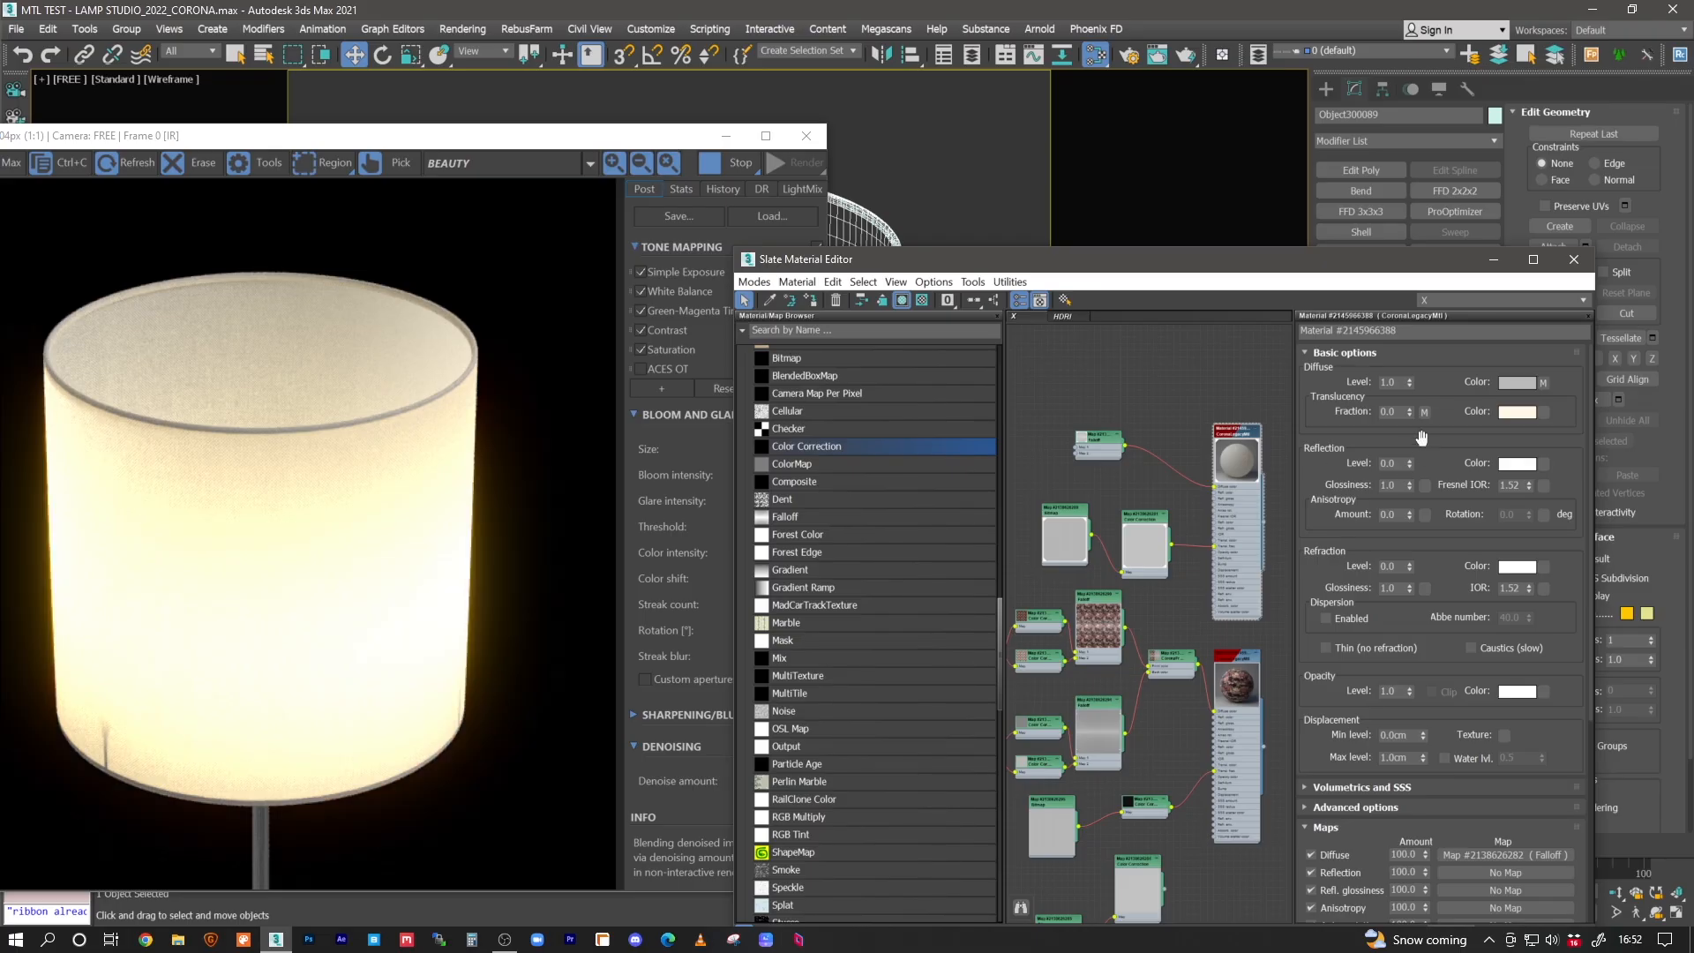
- In the plain fabric's translucency Color Correction, try an RGB gain of 50 and return it to 100
scroll(1171, 549, "up", 3)
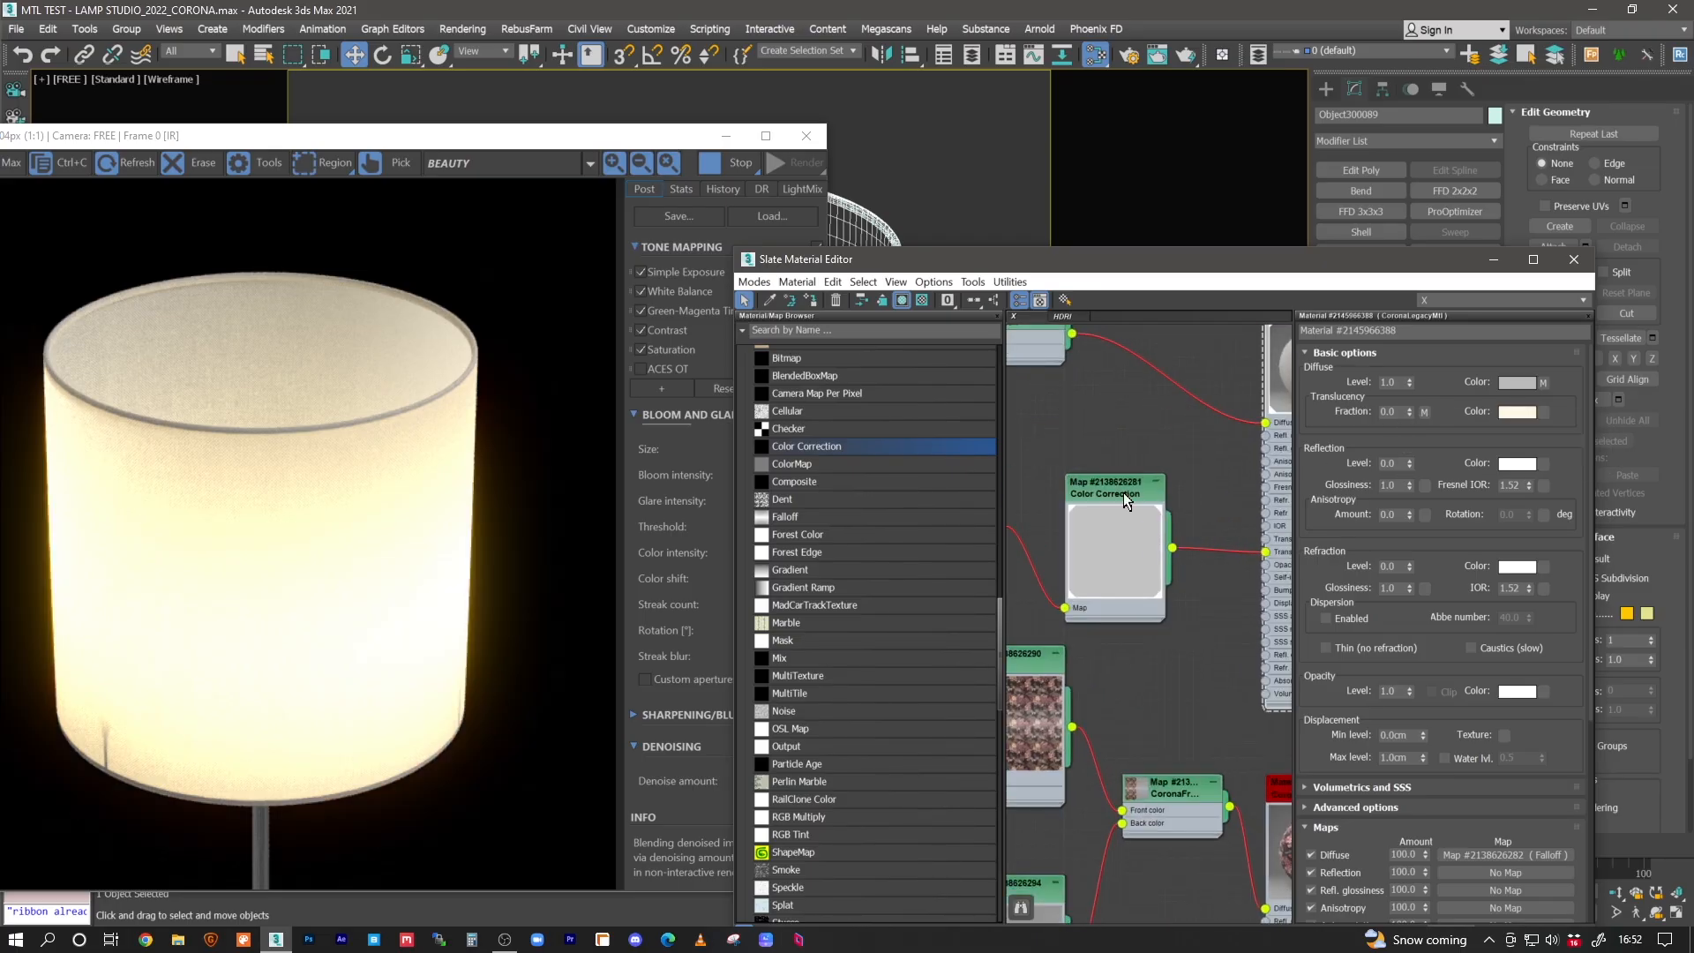
double_click(1114, 485)
left_click(1374, 749)
type("50")
key("Return")
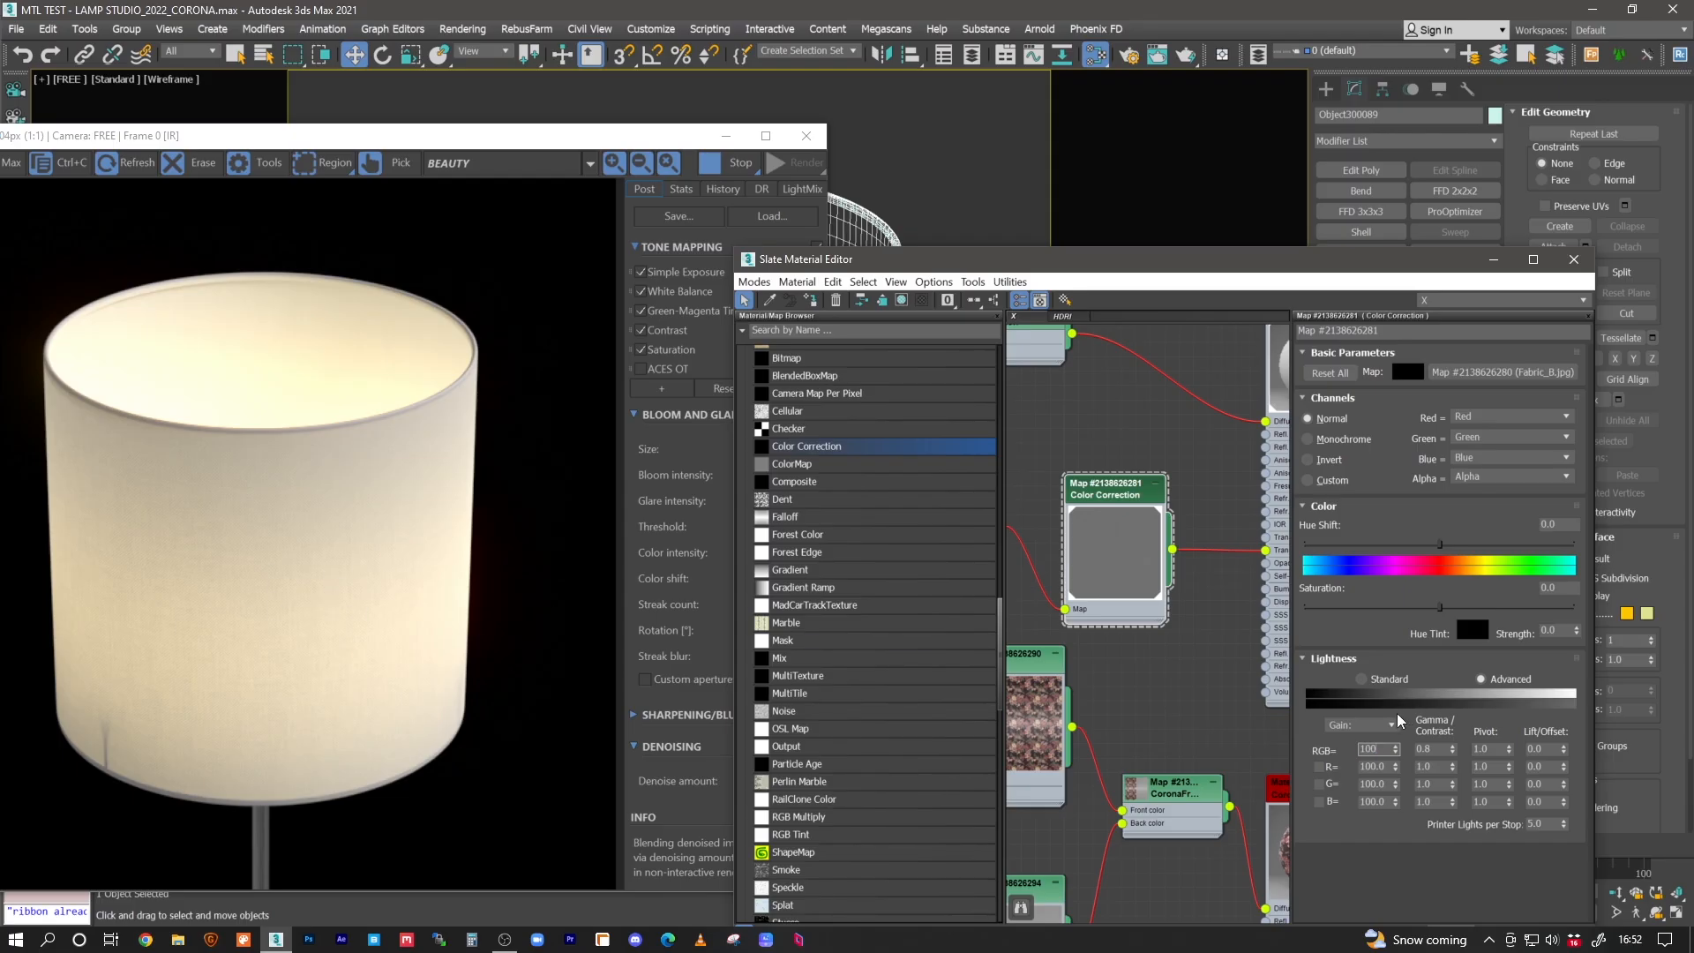
type("100")
key("Return")
- Clear the material editor and render window out of the way, limit selection to Lights and select the Corona light inside the shade
left_click(1494, 259)
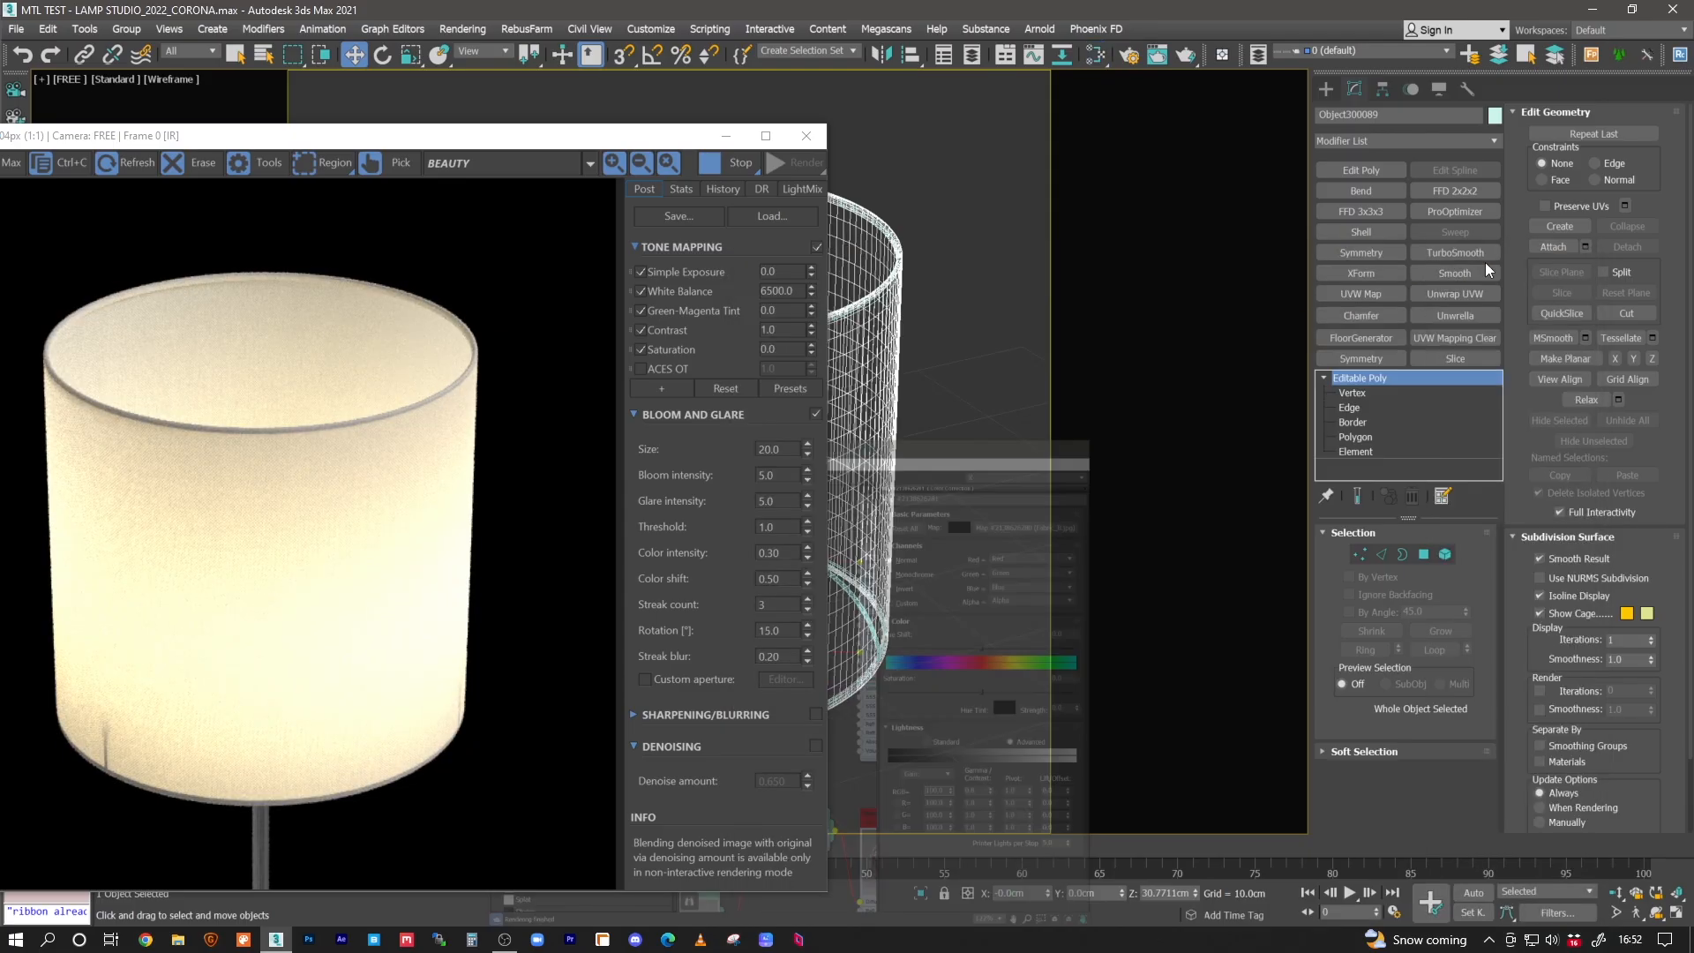
left_click_drag(623, 135, 650, 529)
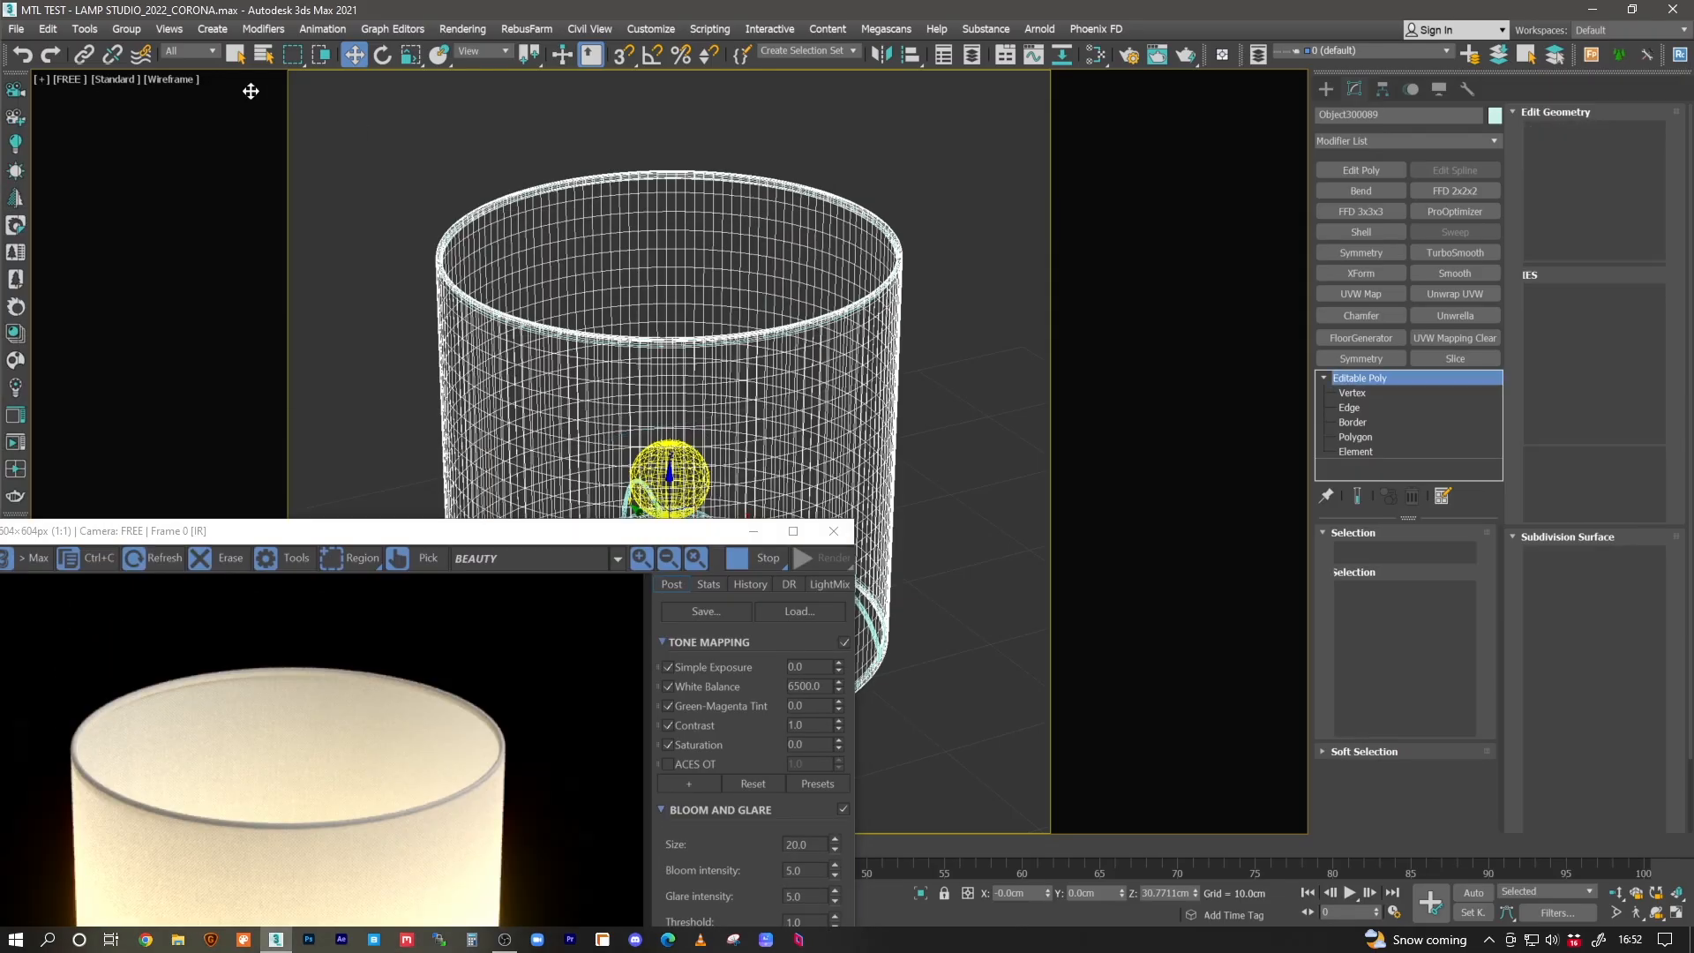
left_click(203, 55)
left_click(181, 99)
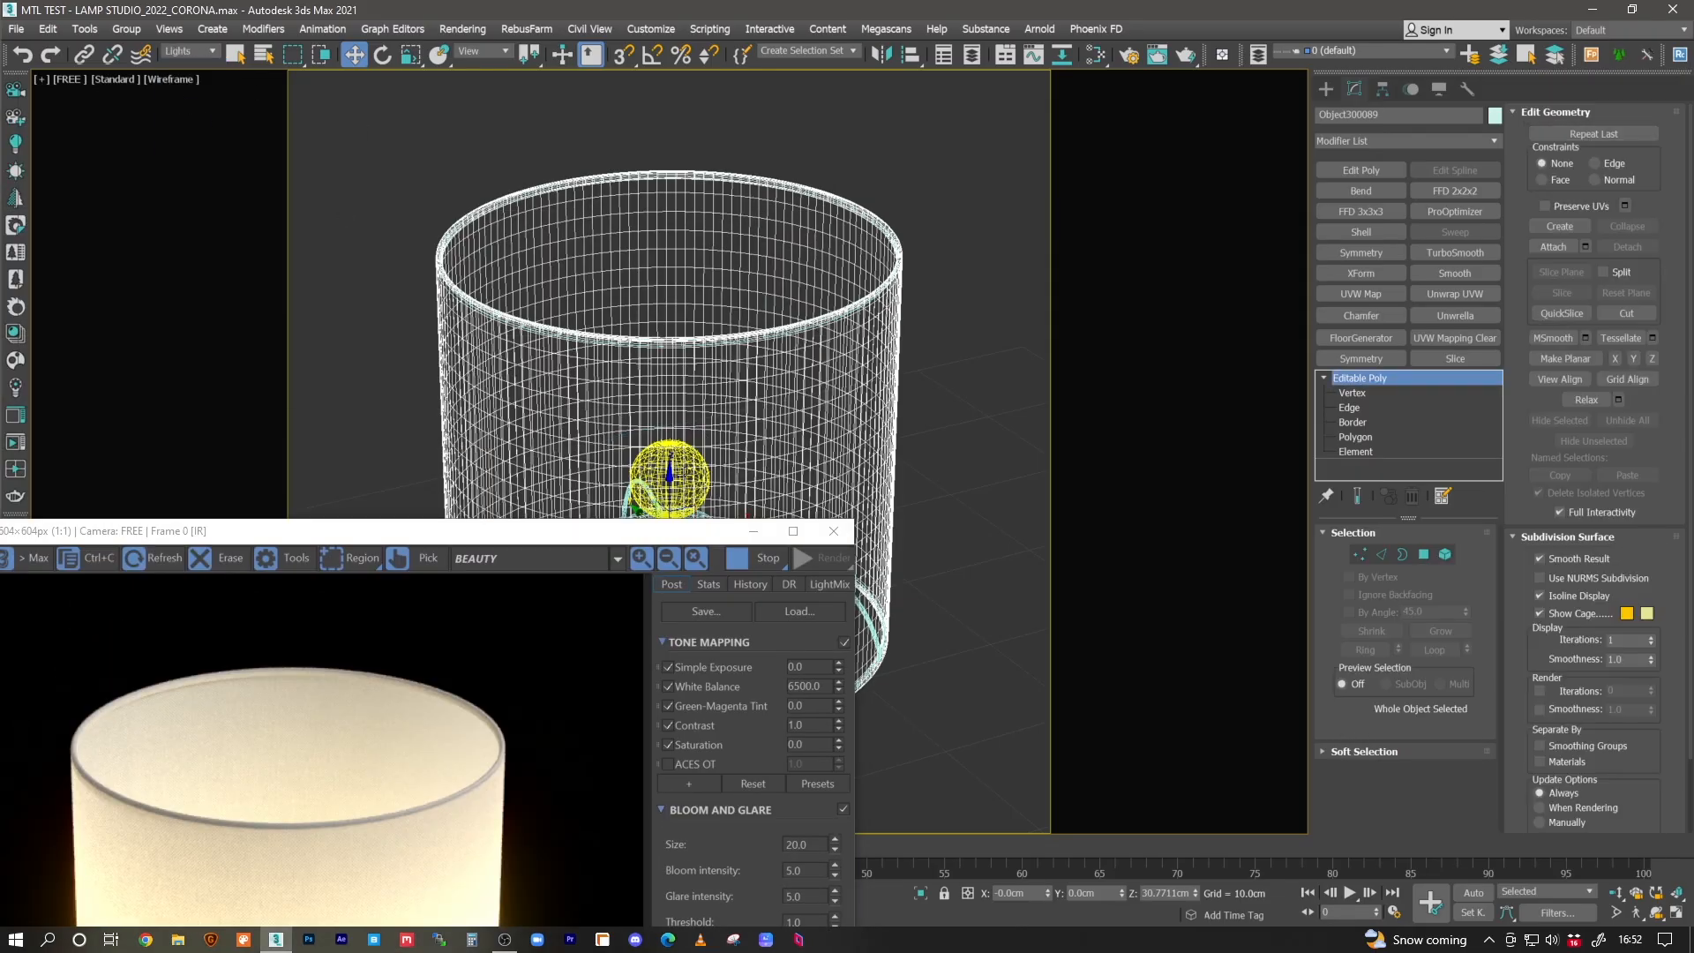
left_click(698, 490)
- Try a Corona light intensity of 40, settle on 50, and bring the render window back up
double_click(1367, 589)
type("40")
key("Return")
type("50")
key("Return")
left_click_drag(488, 537, 509, 235)
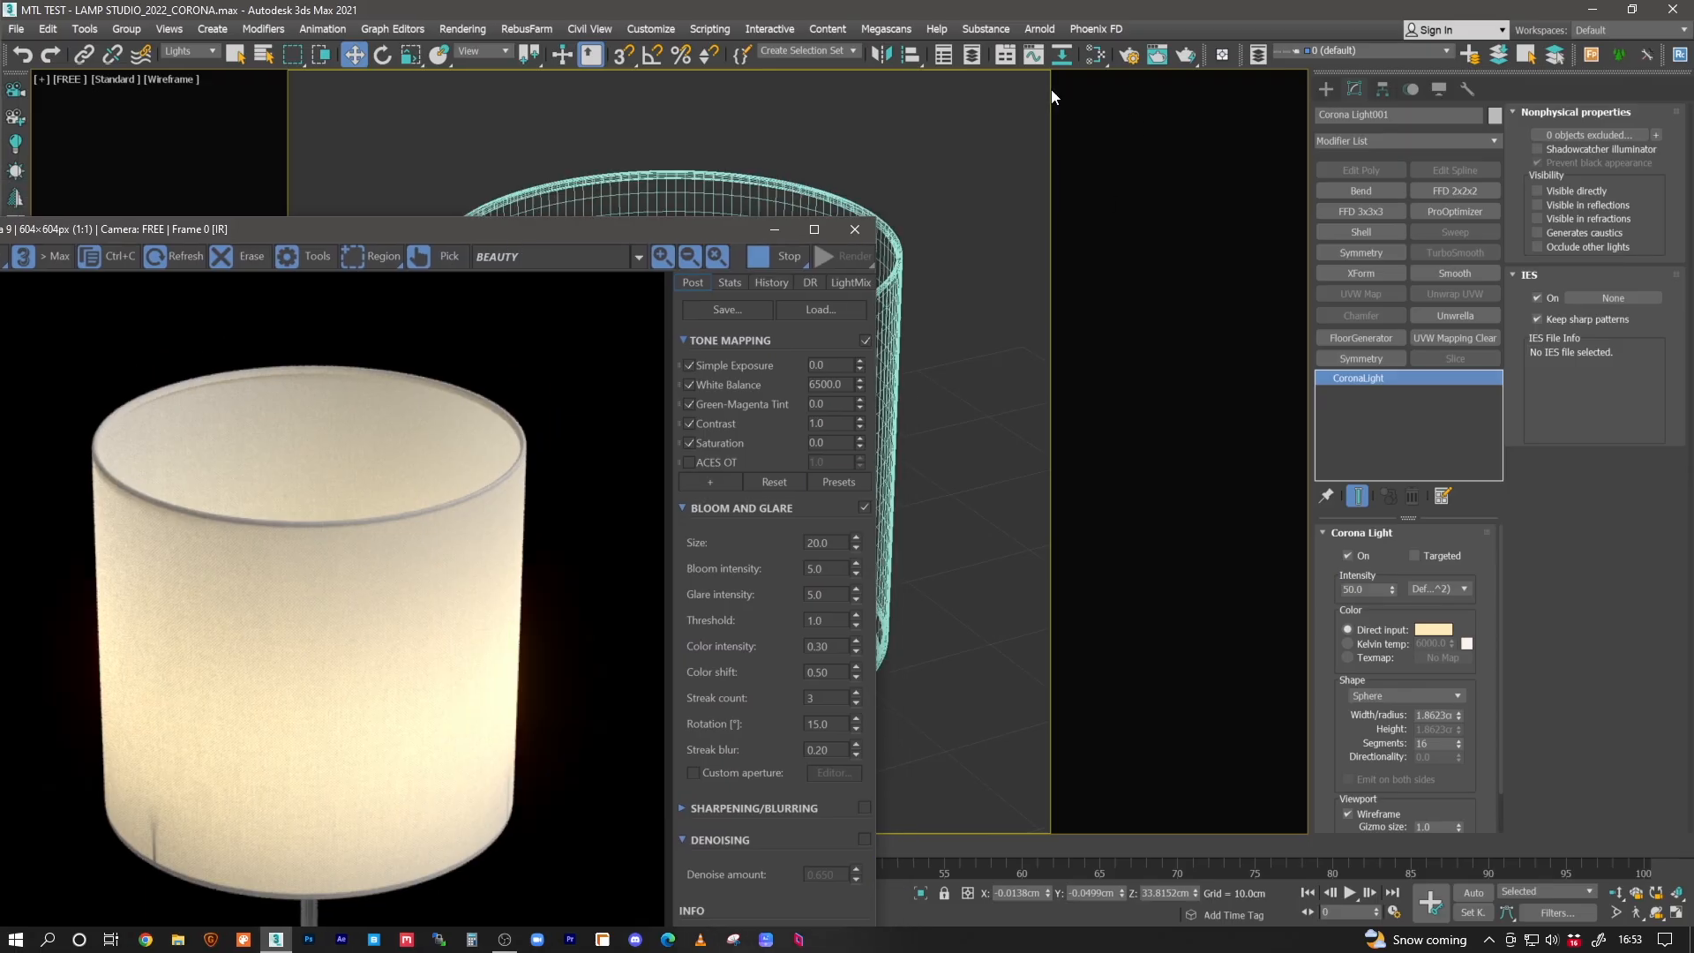
- Set the plain fabric Color Correction's RGB gamma to 0.7 and gain to 80, and inspect the full lampshade in the render
left_click(1084, 60)
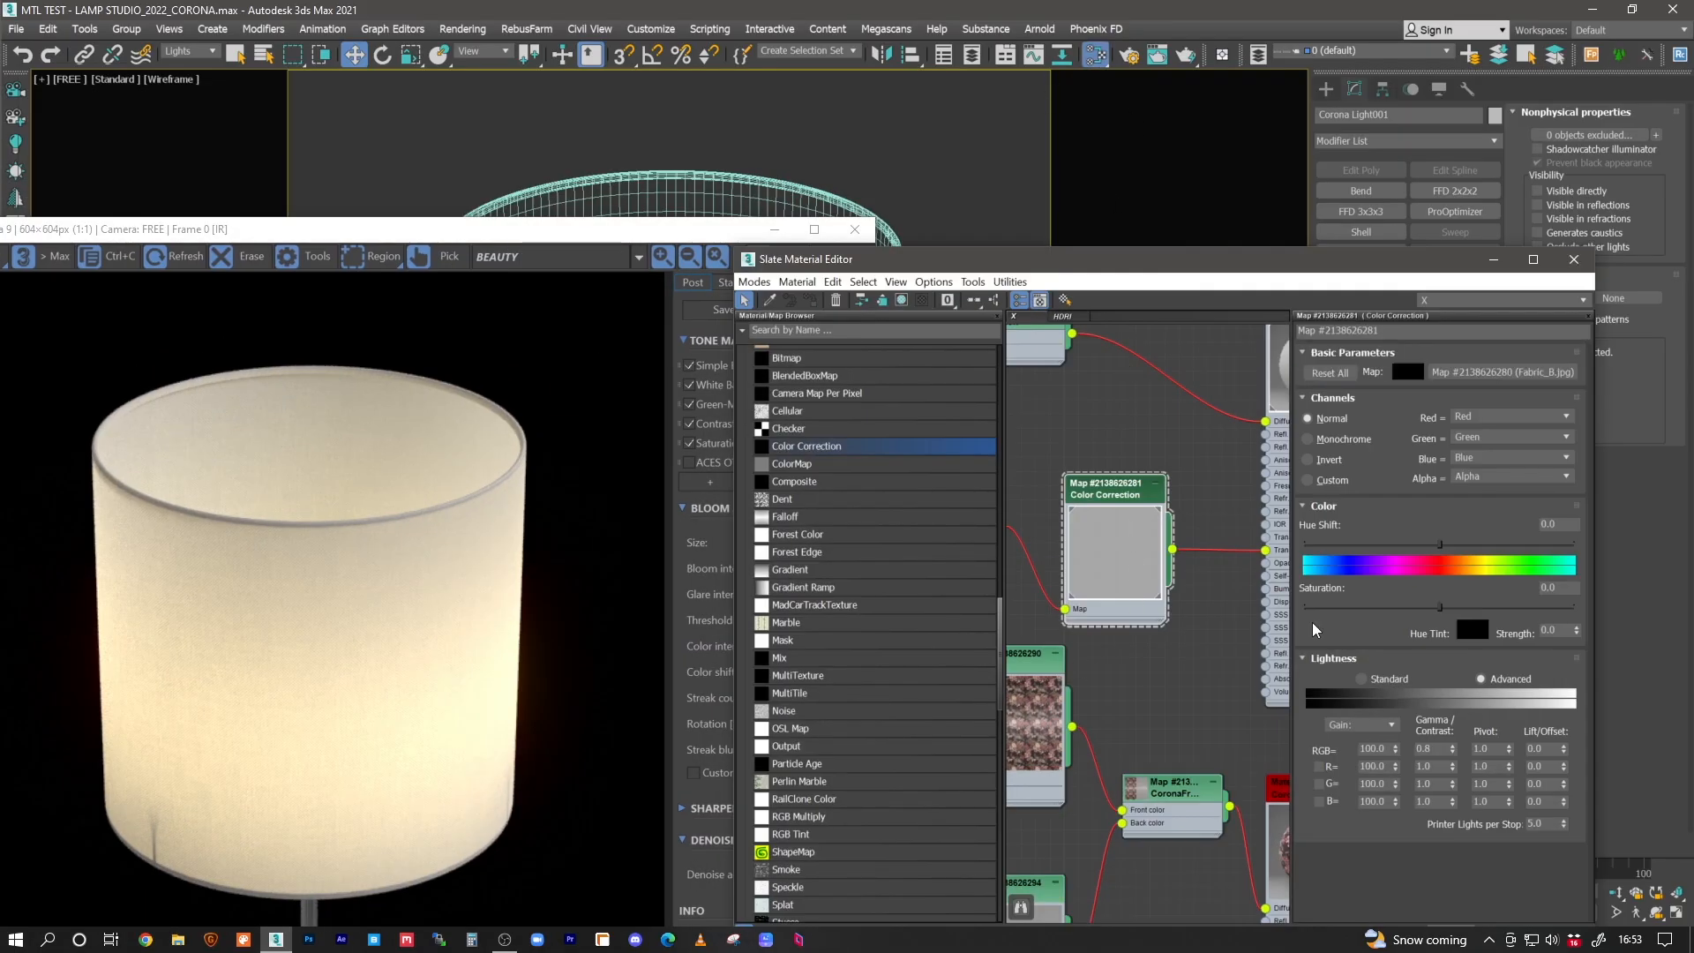
left_click(1441, 750)
type("0.7")
key("Return")
left_click(1382, 752)
type("70")
key("Return")
type("8")
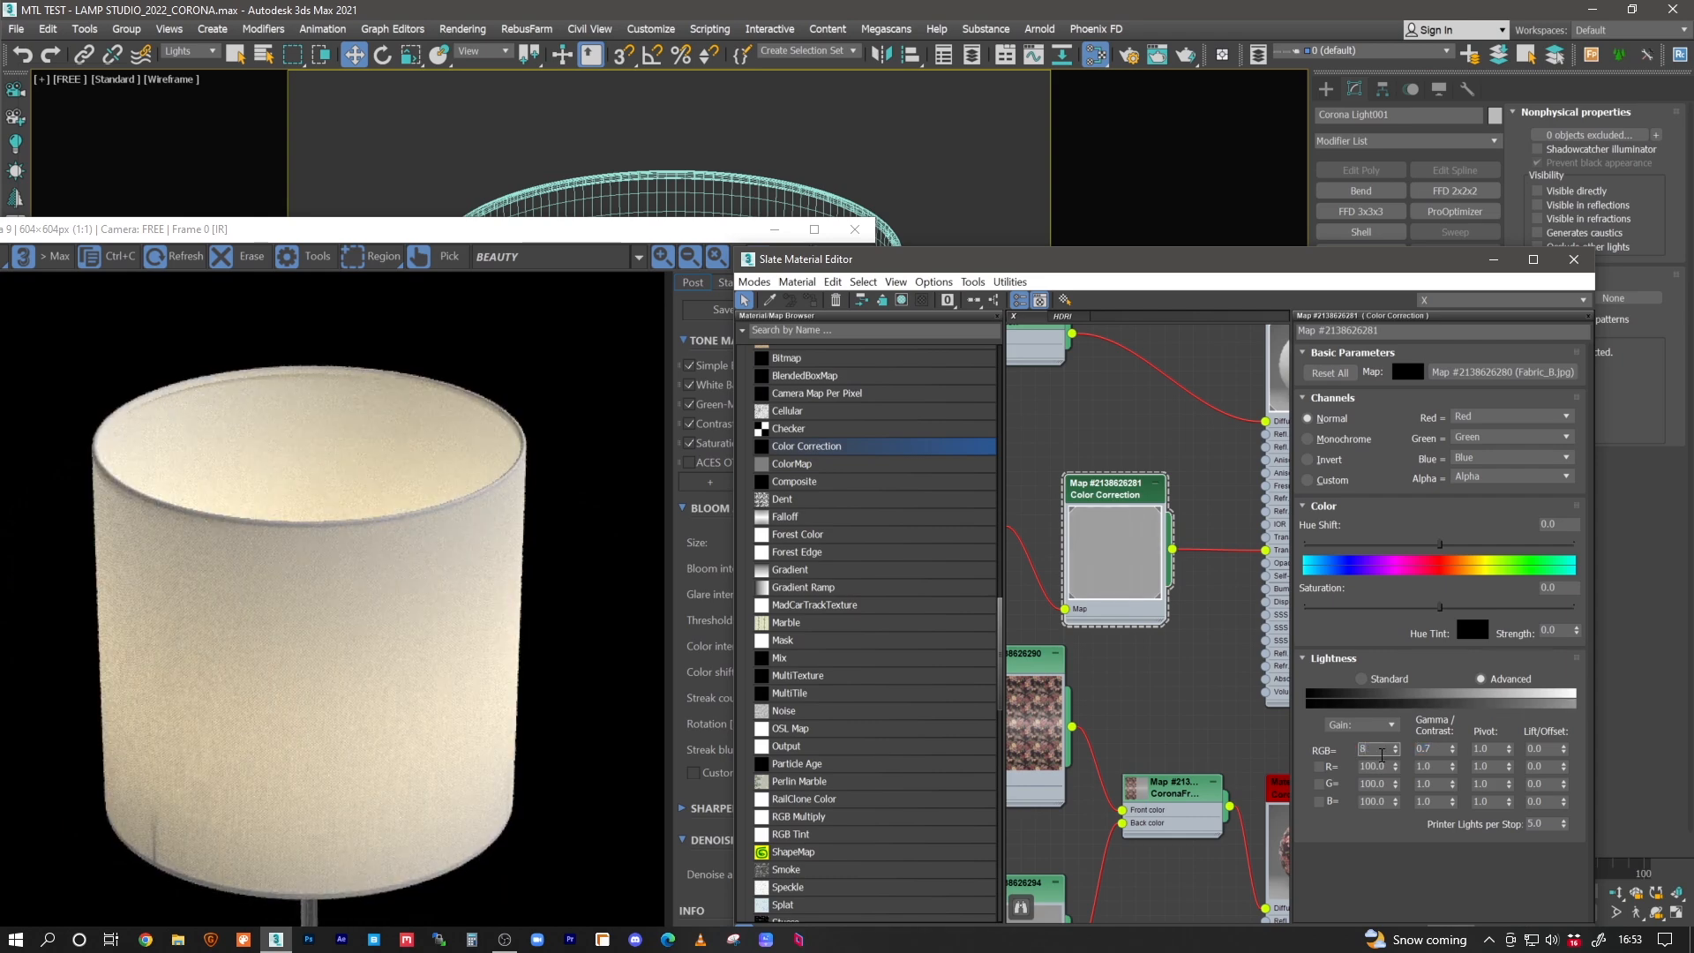
type("0")
key("Return")
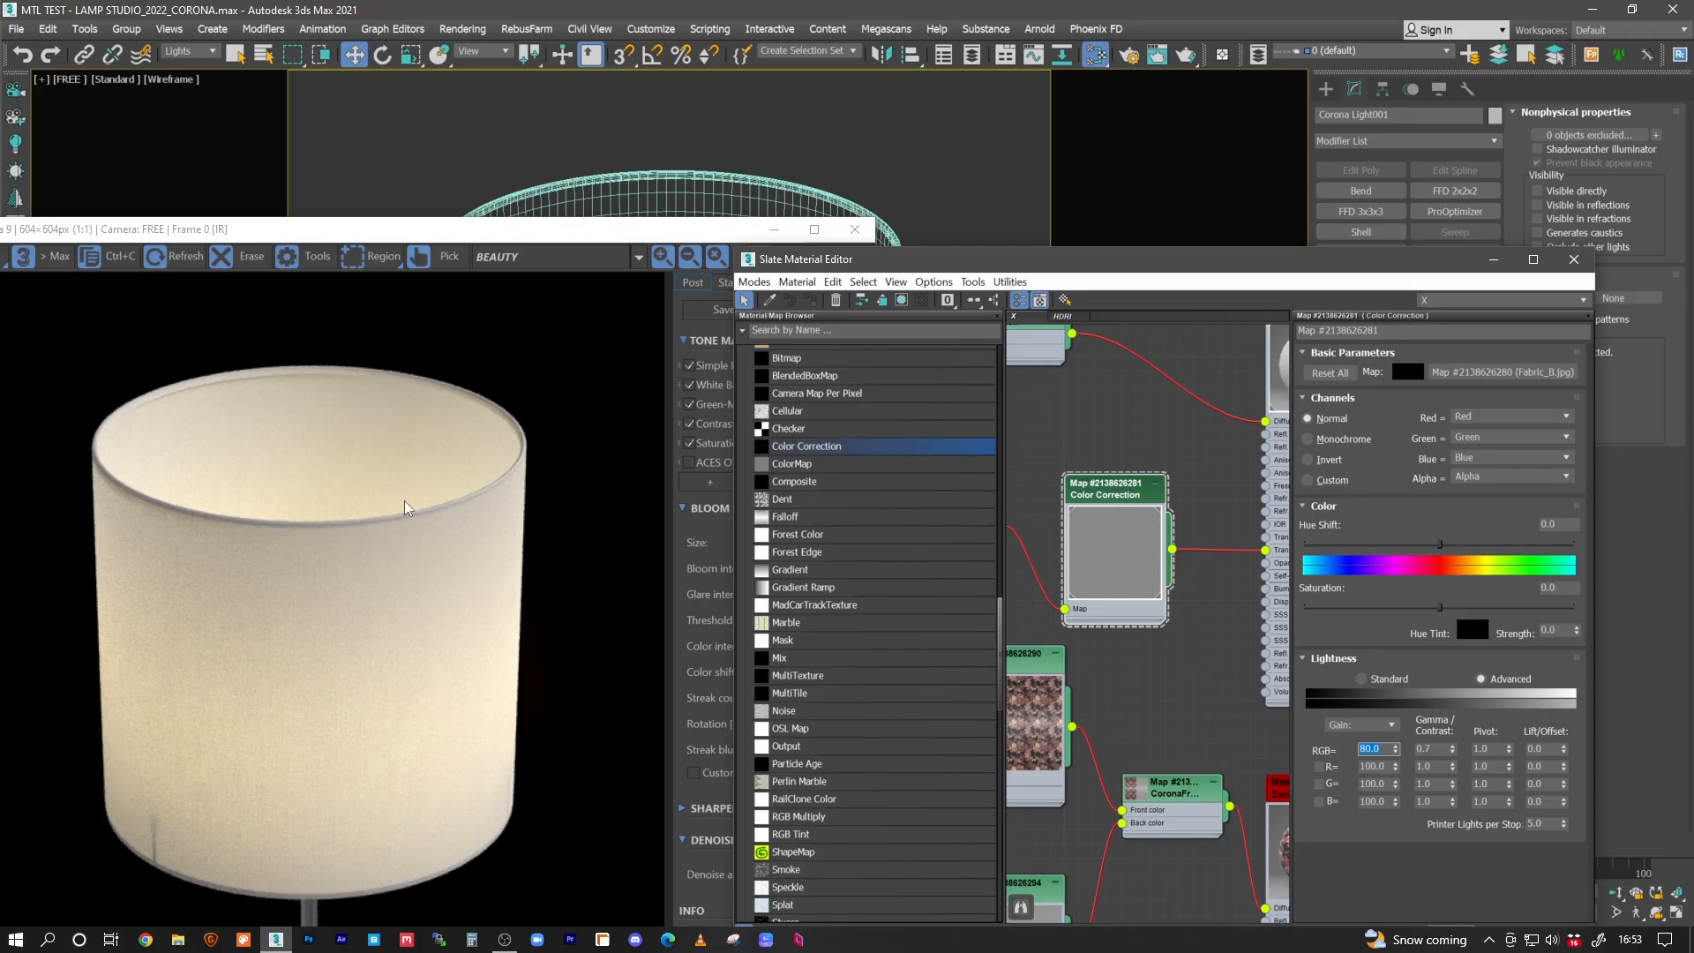
left_click_drag(594, 238, 644, 130)
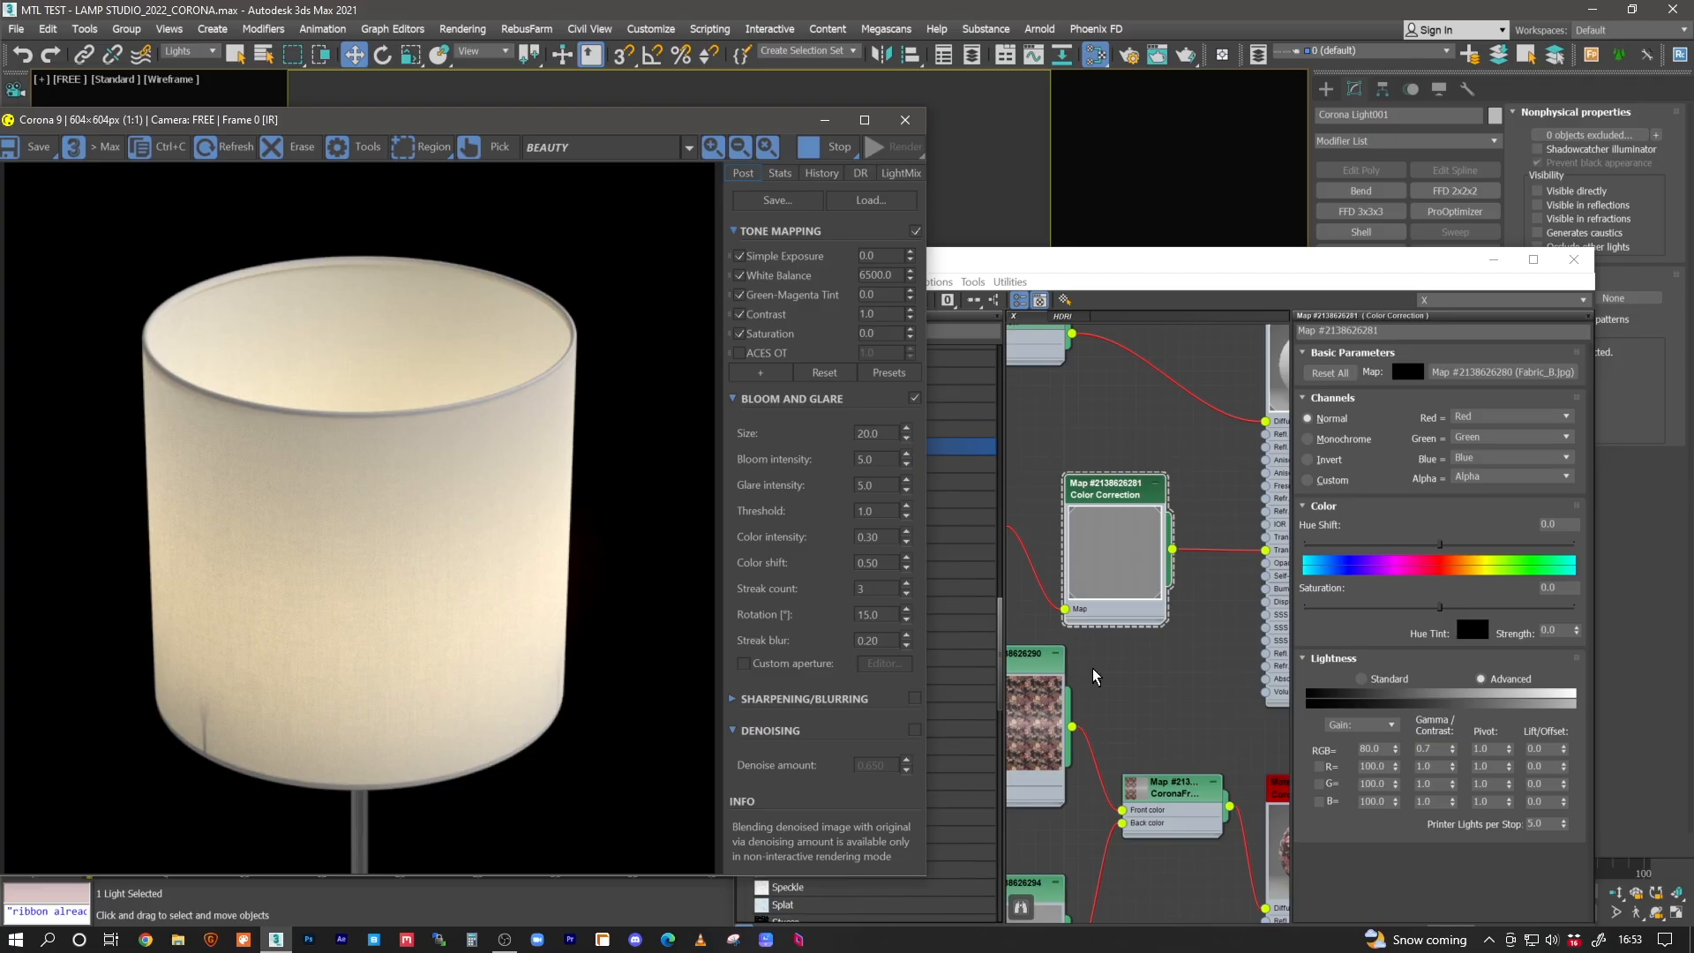
- Find the floral fabric material in the node view and open its parameters
left_click(1156, 687)
middle_click_drag(1290, 790, 1120, 538)
scroll(1119, 536, "down", 2)
middle_click_drag(1032, 578, 1178, 549)
left_click_drag(1059, 475, 1038, 475)
mouse_move(1198, 528)
middle_mouse_down()
mouse_move(1091, 499)
mouse_move(1119, 512)
middle_mouse_up()
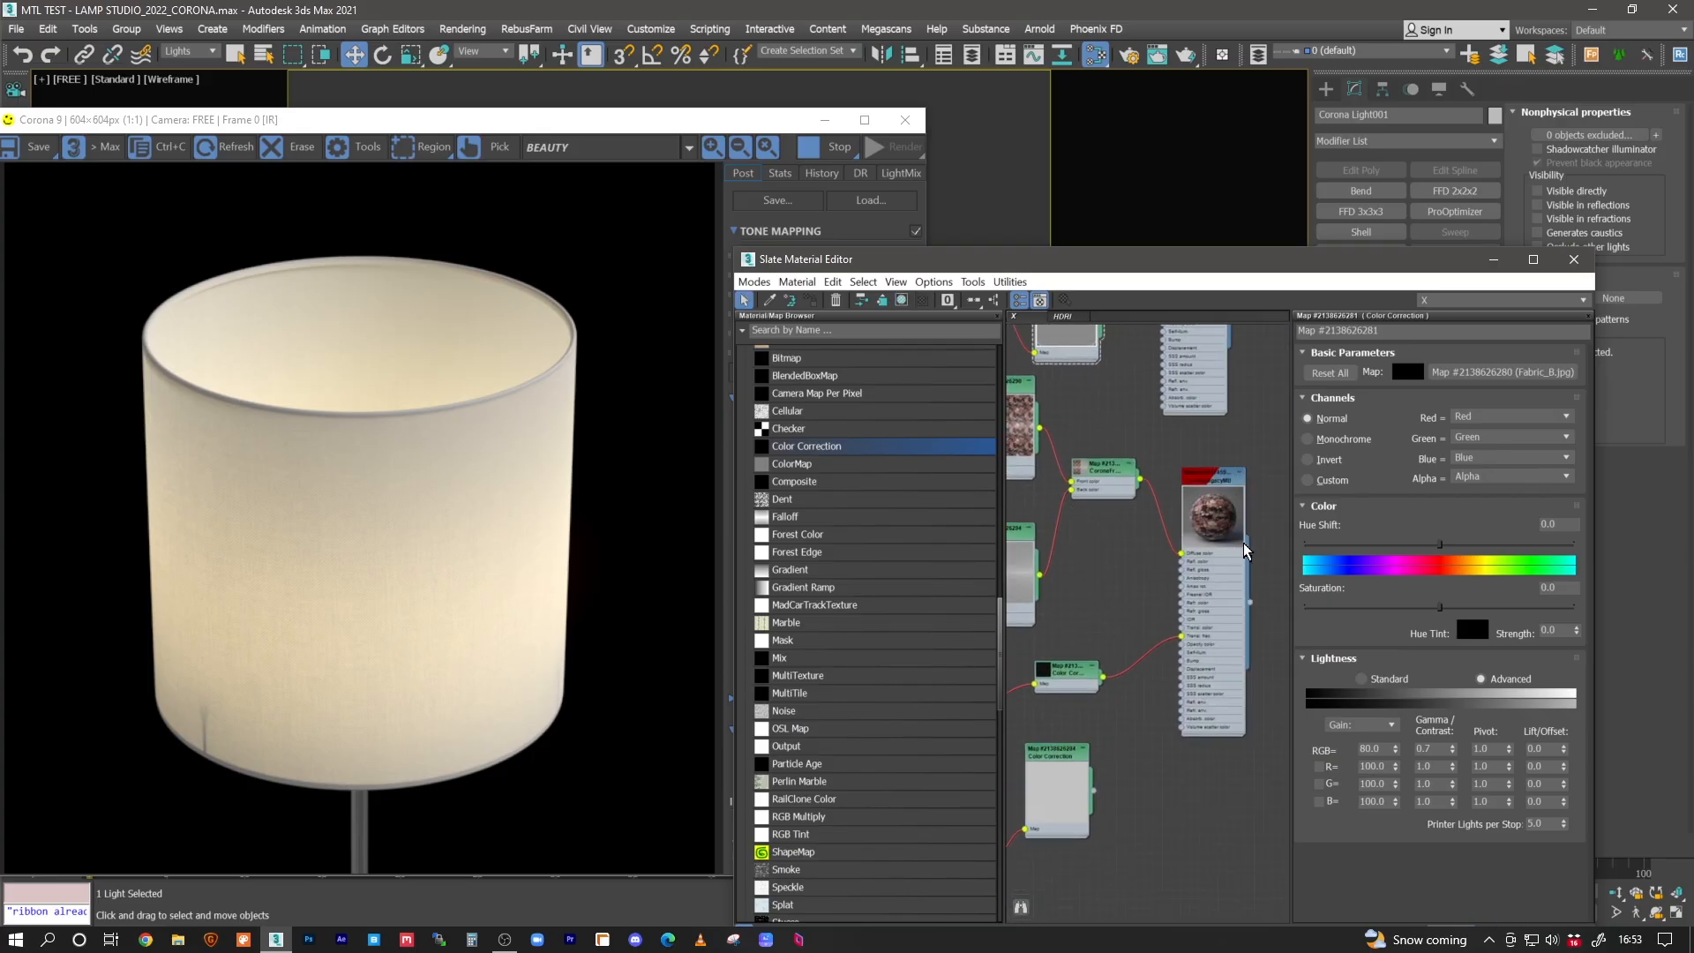
double_click(1228, 496)
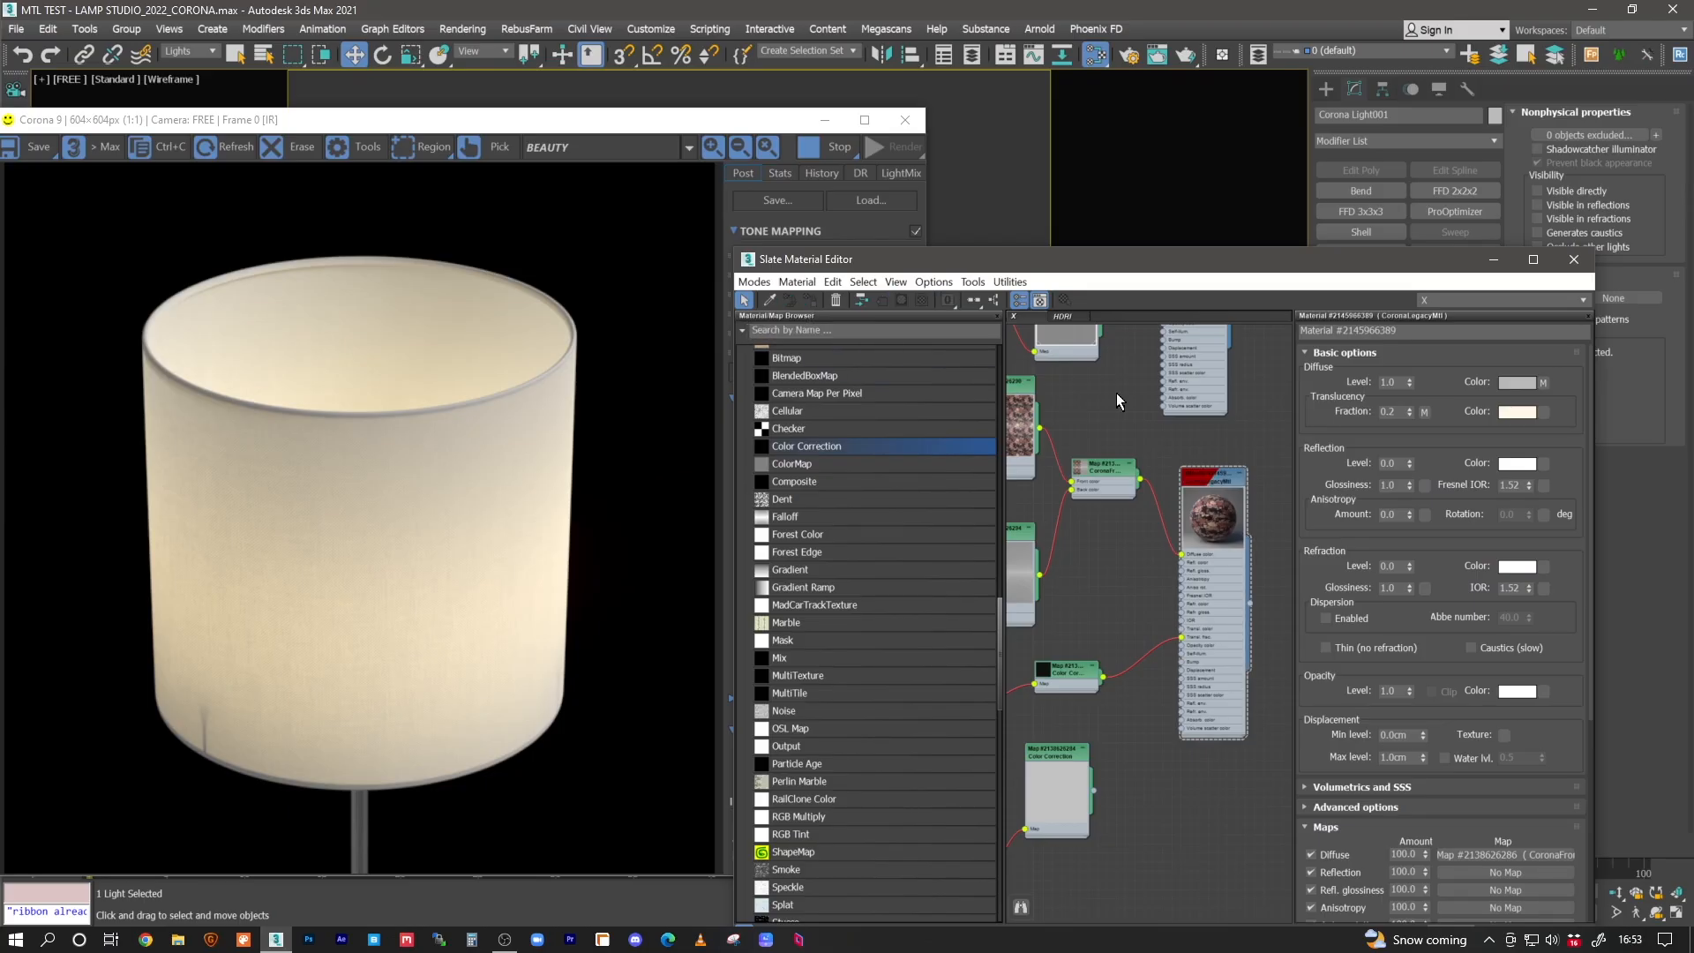
- Clear the viewport of overlapping windows, reset the selection filter to All and select the lampshade mesh
left_click_drag(1068, 260, 992, 527)
left_click_drag(736, 125, 580, 139)
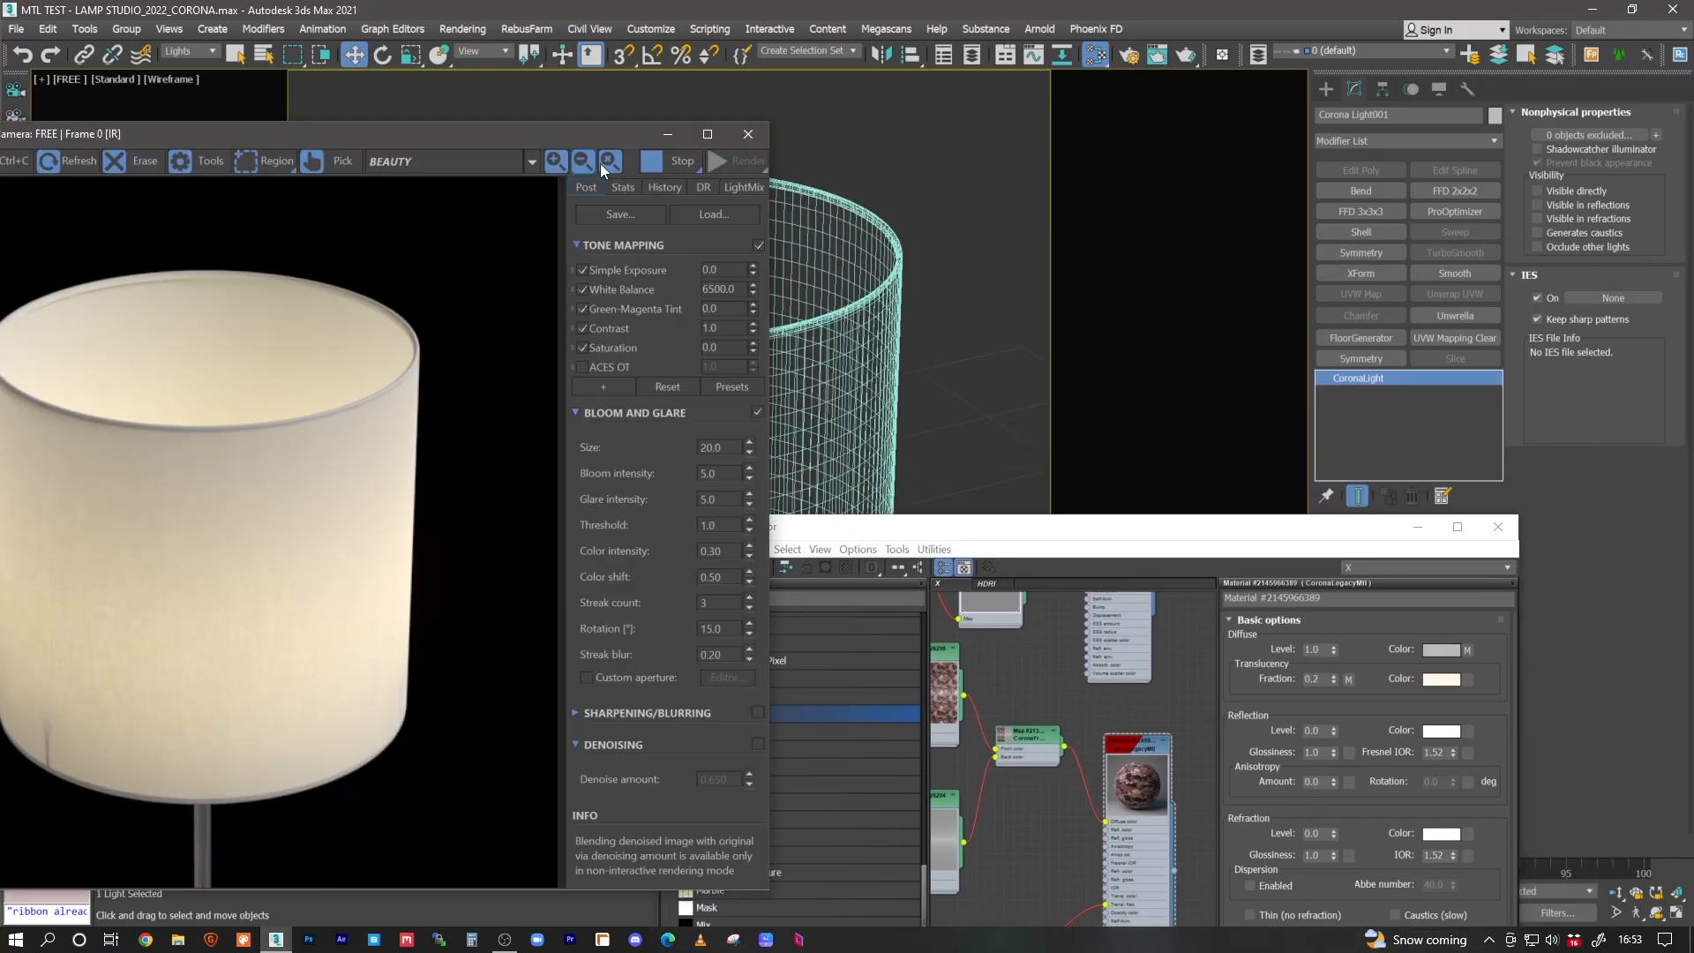
left_click(865, 381)
left_click(189, 53)
left_click(173, 65)
left_click(748, 217)
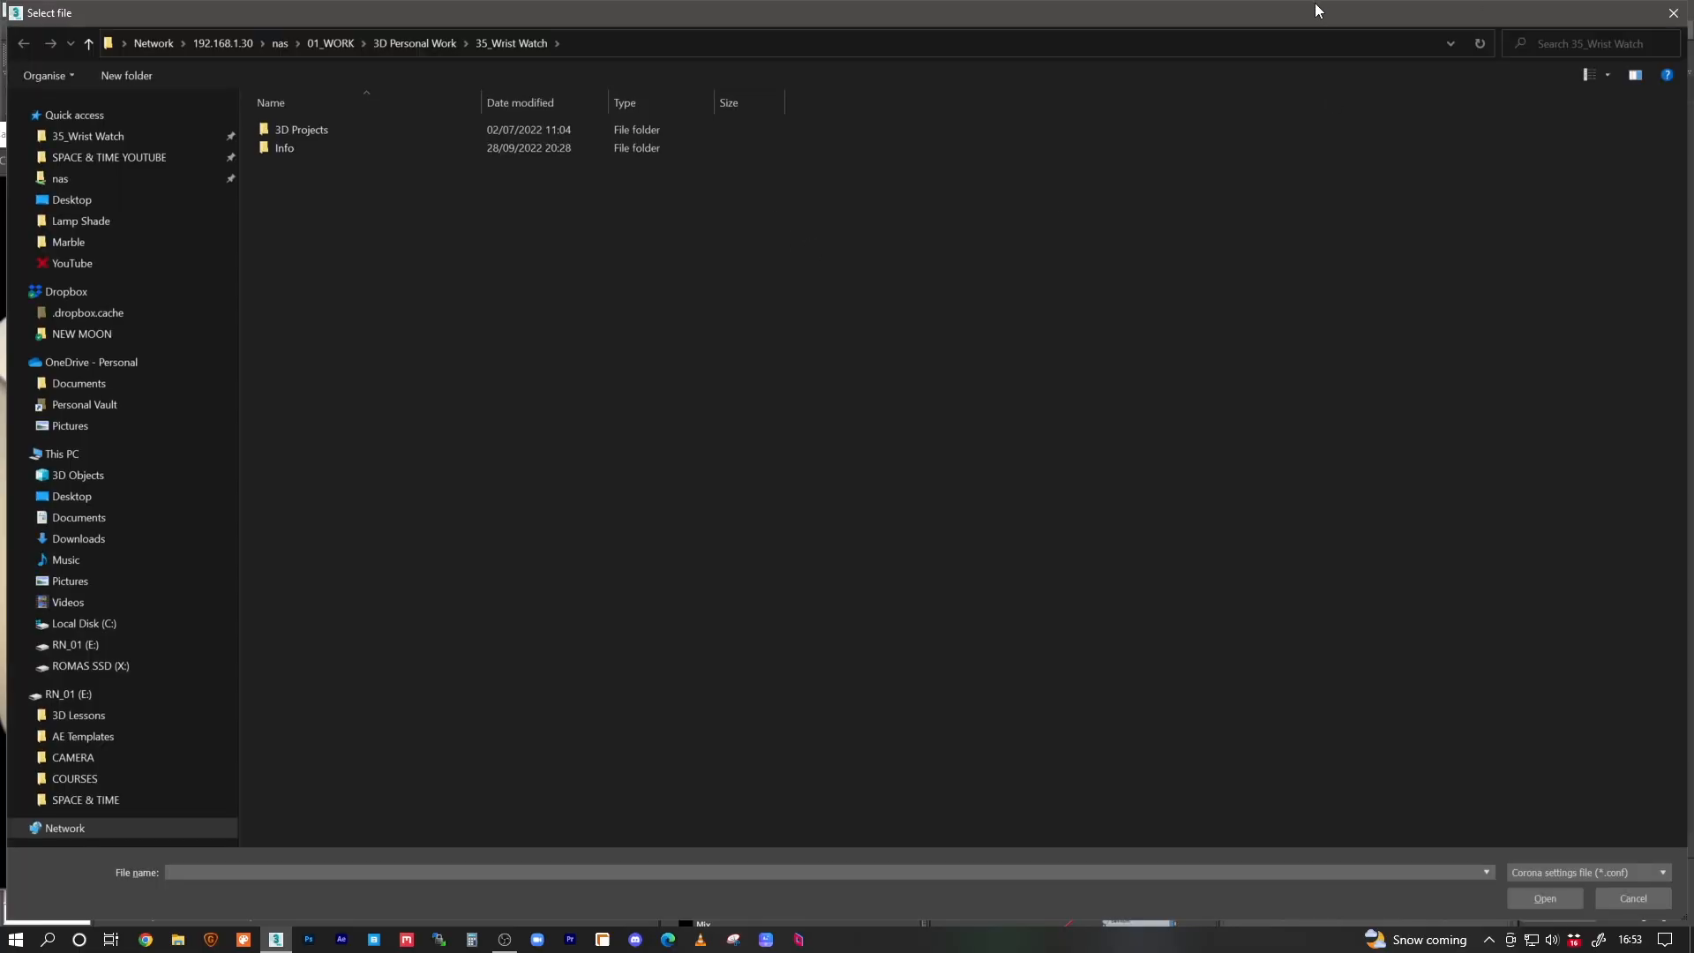
left_click(1673, 12)
left_click(1078, 367)
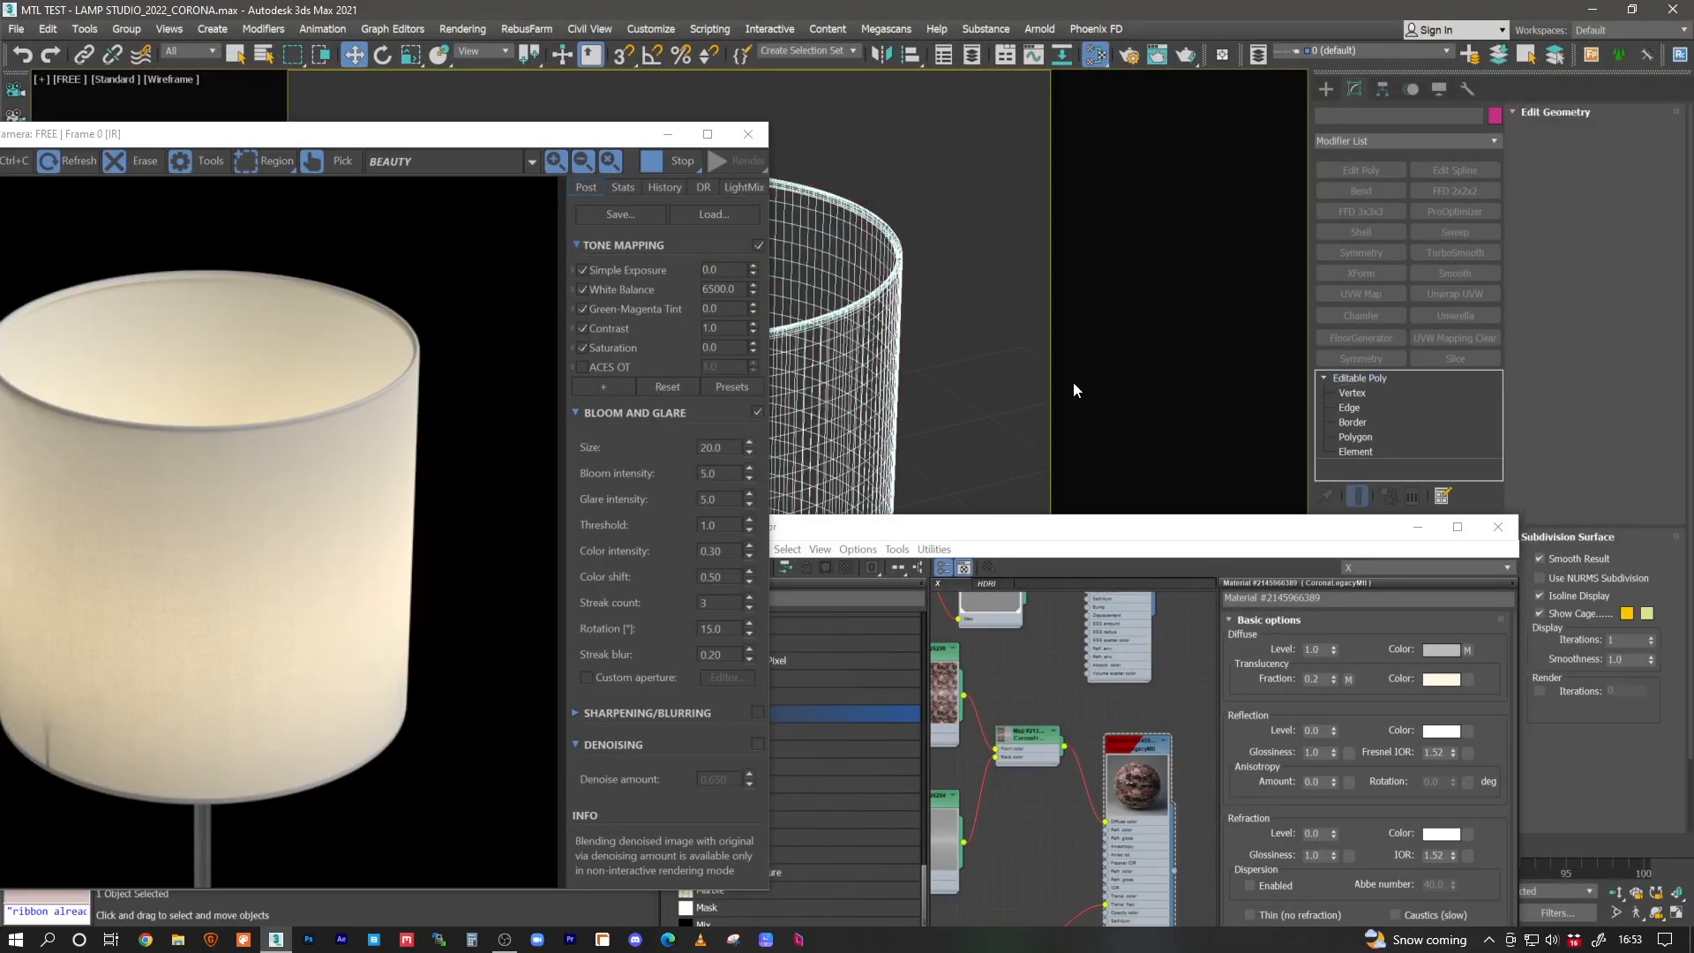
- Assign the floral fabric material to the selected lampshade and arrange the render and material editor windows side by side
left_click_drag(1044, 534, 1019, 308)
left_click(1121, 522)
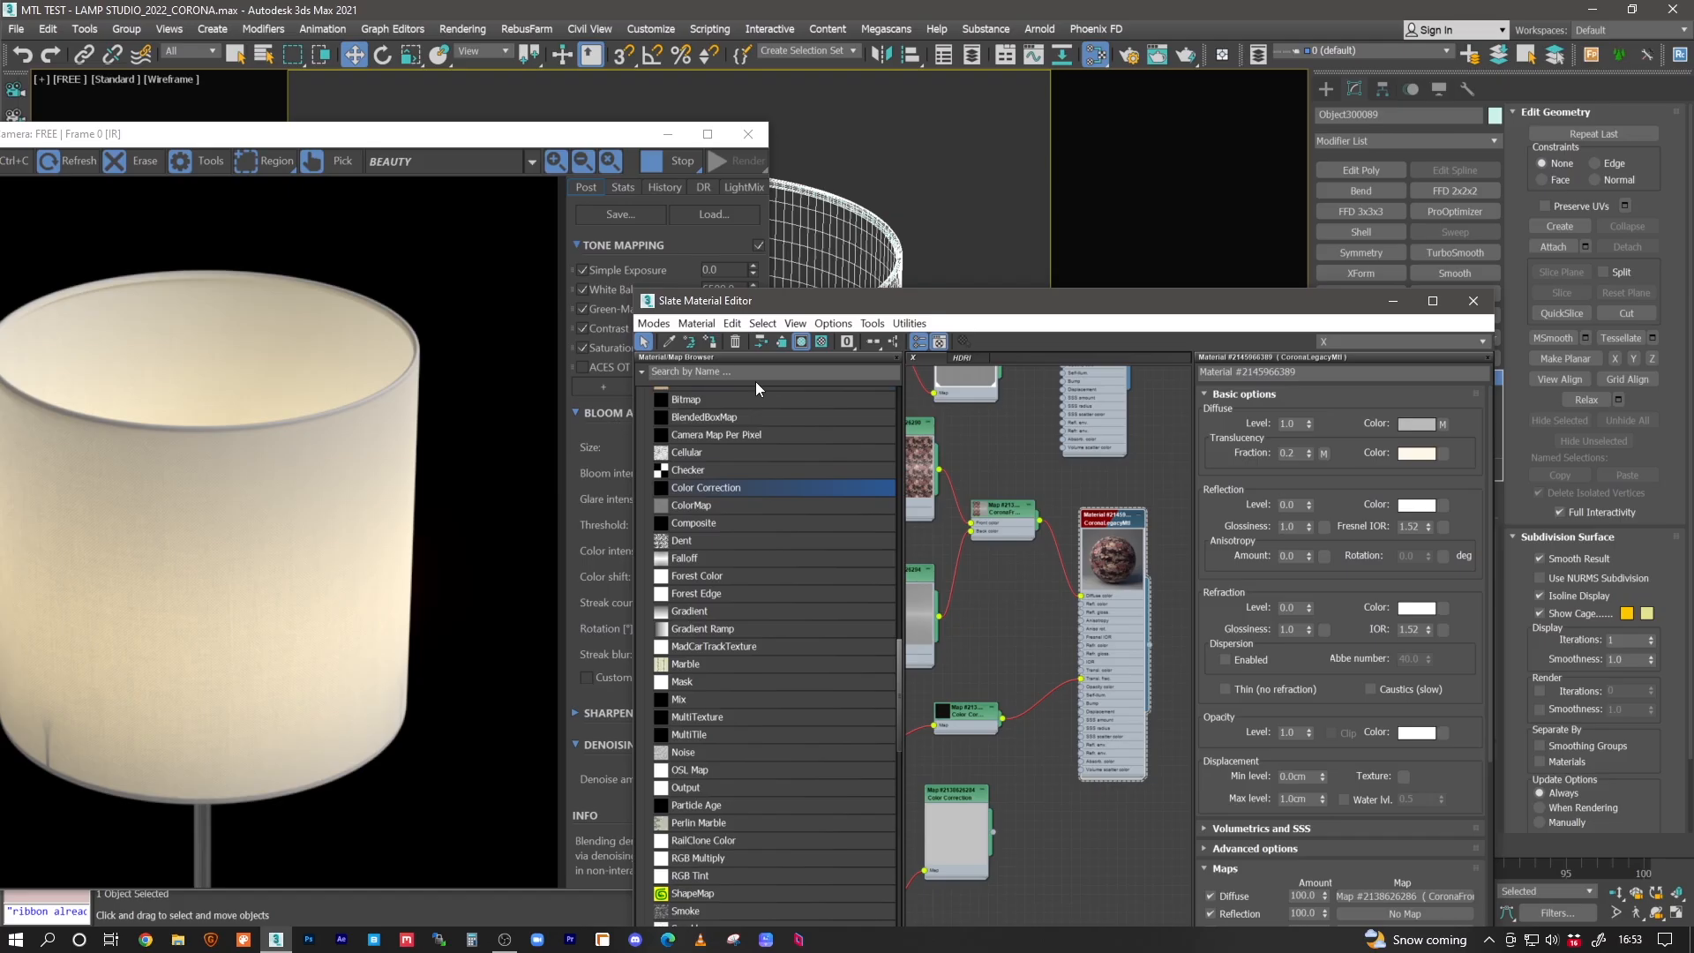
left_click(713, 343)
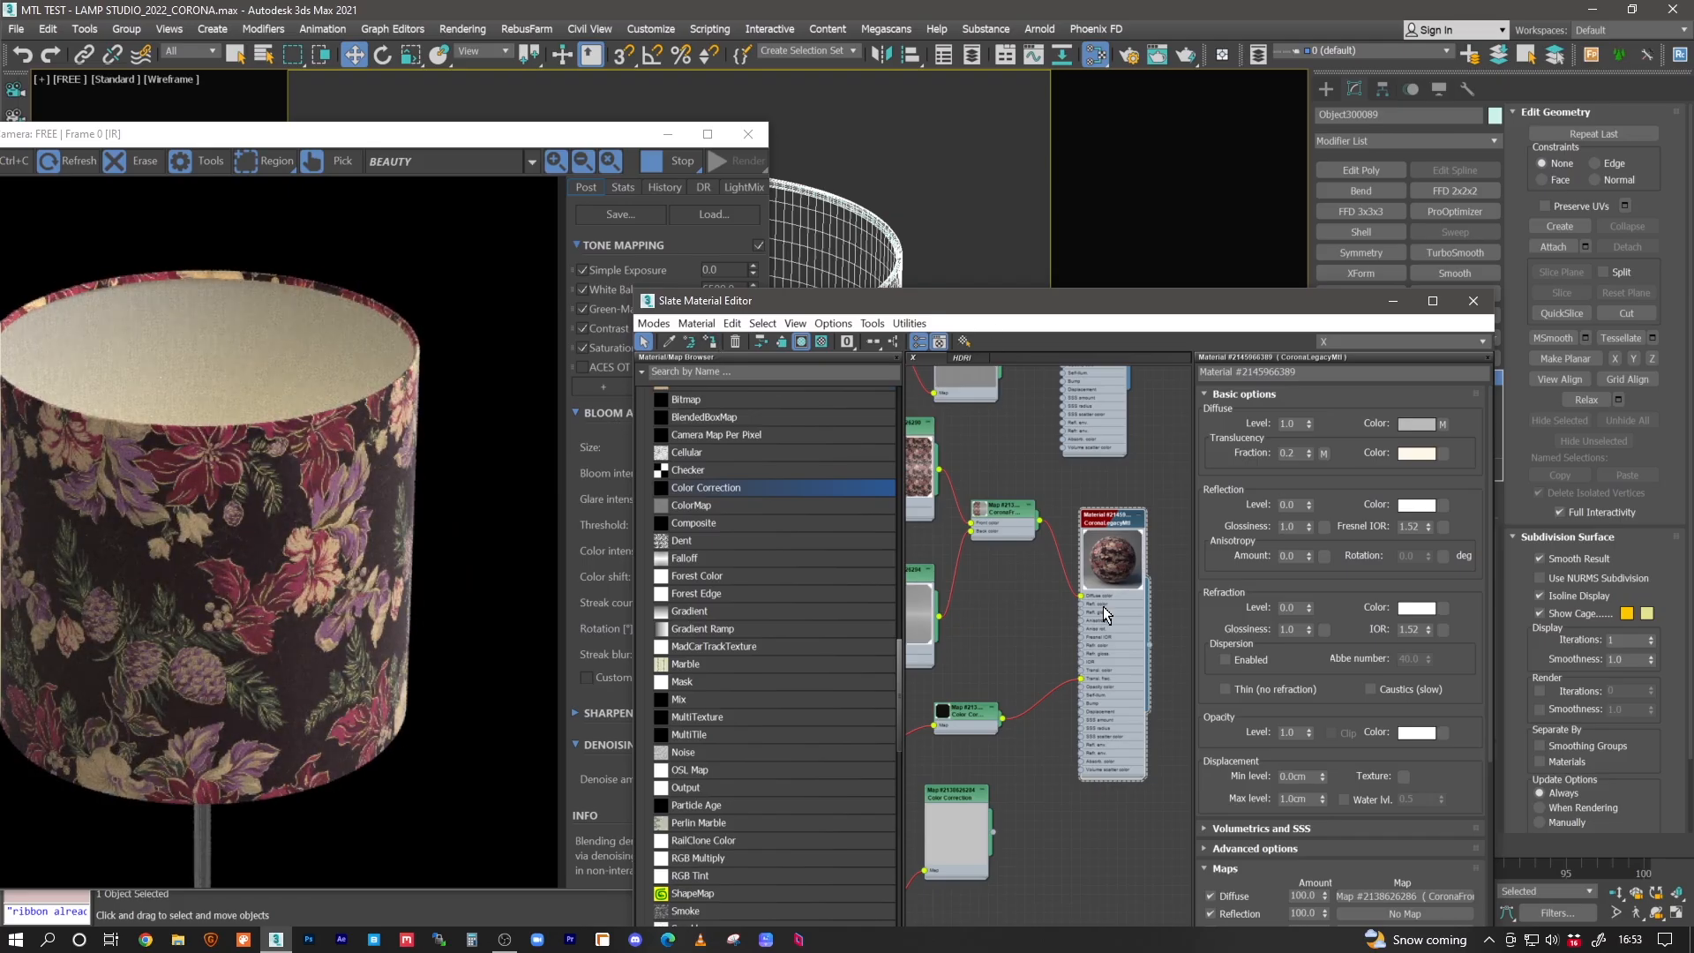
left_click_drag(997, 296, 1003, 150)
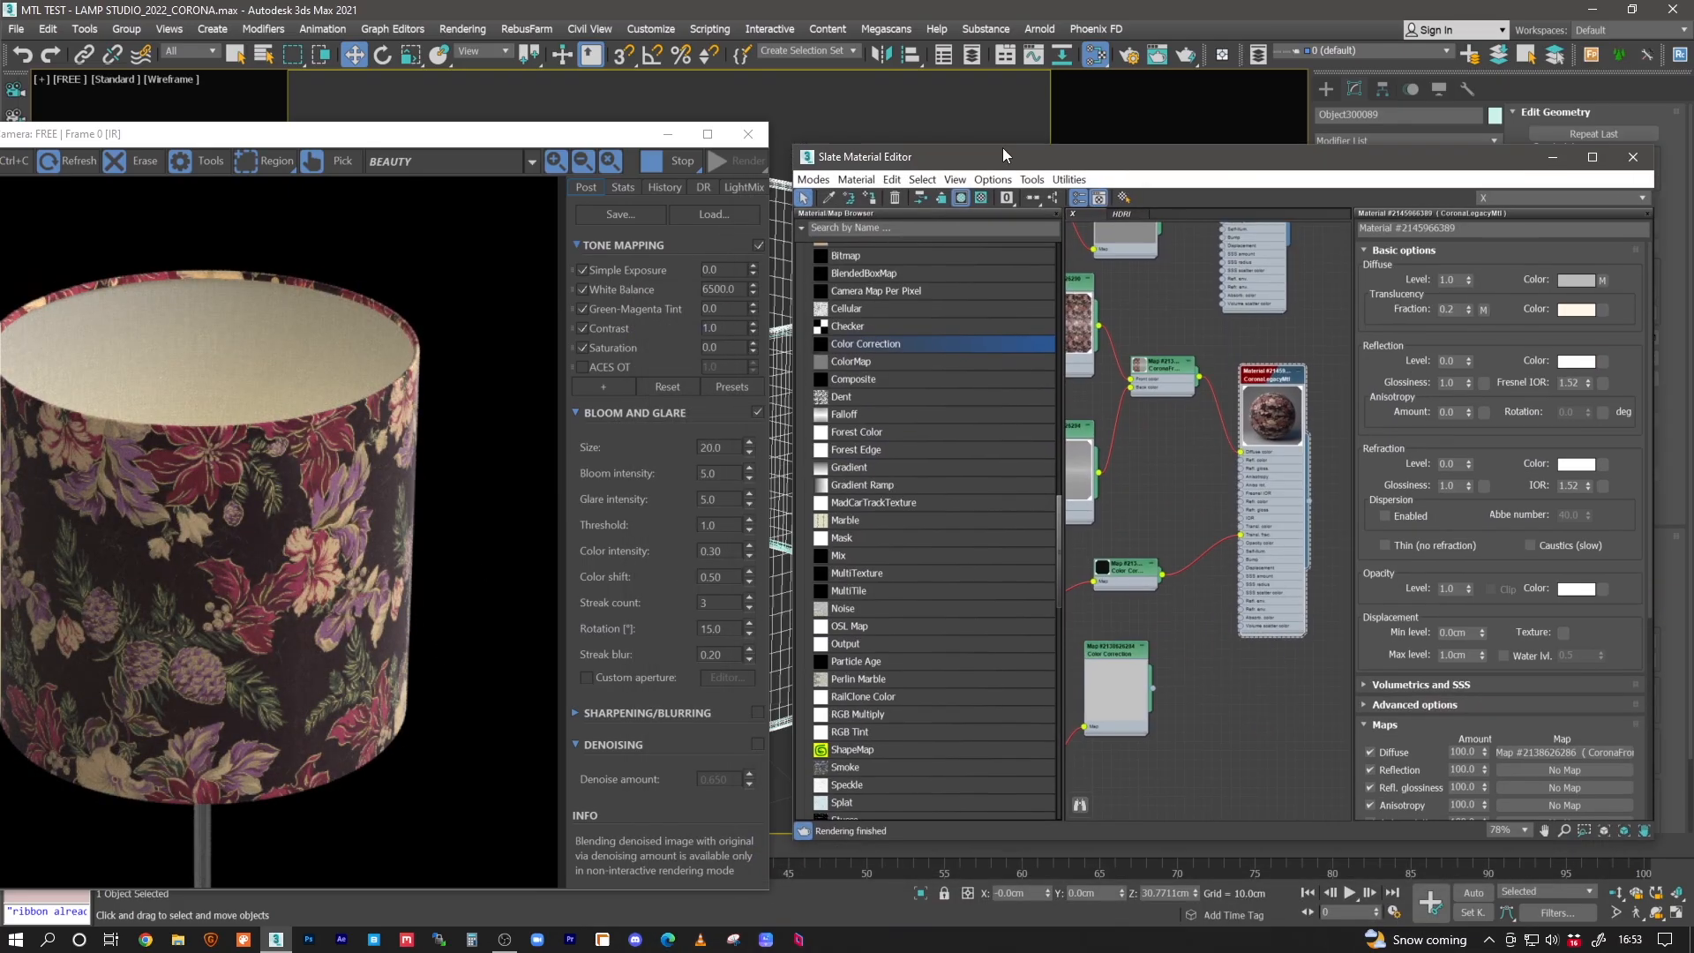
left_click_drag(497, 144, 688, 109)
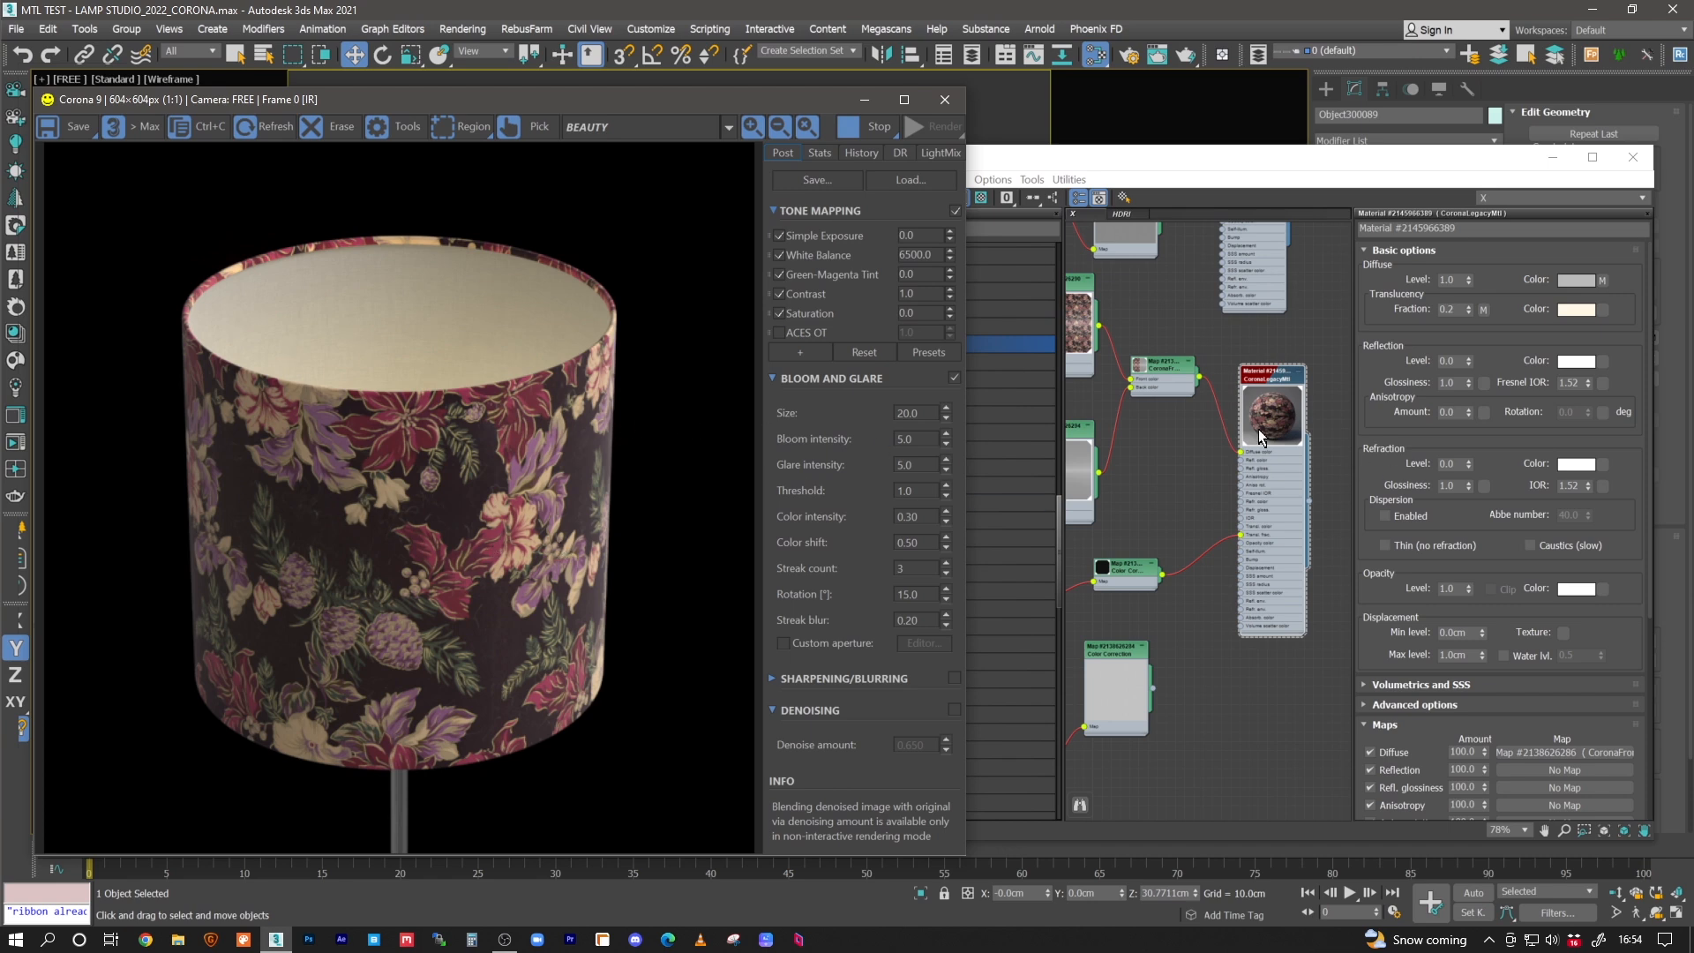
- Move the plain fabric material and its map nodes up, clear of the floral material's node network
middle_click_drag(1278, 468, 1306, 564)
scroll(1301, 589, "down", 4)
middle_click_drag(1224, 465, 1244, 514)
scroll(1245, 515, "up", 3)
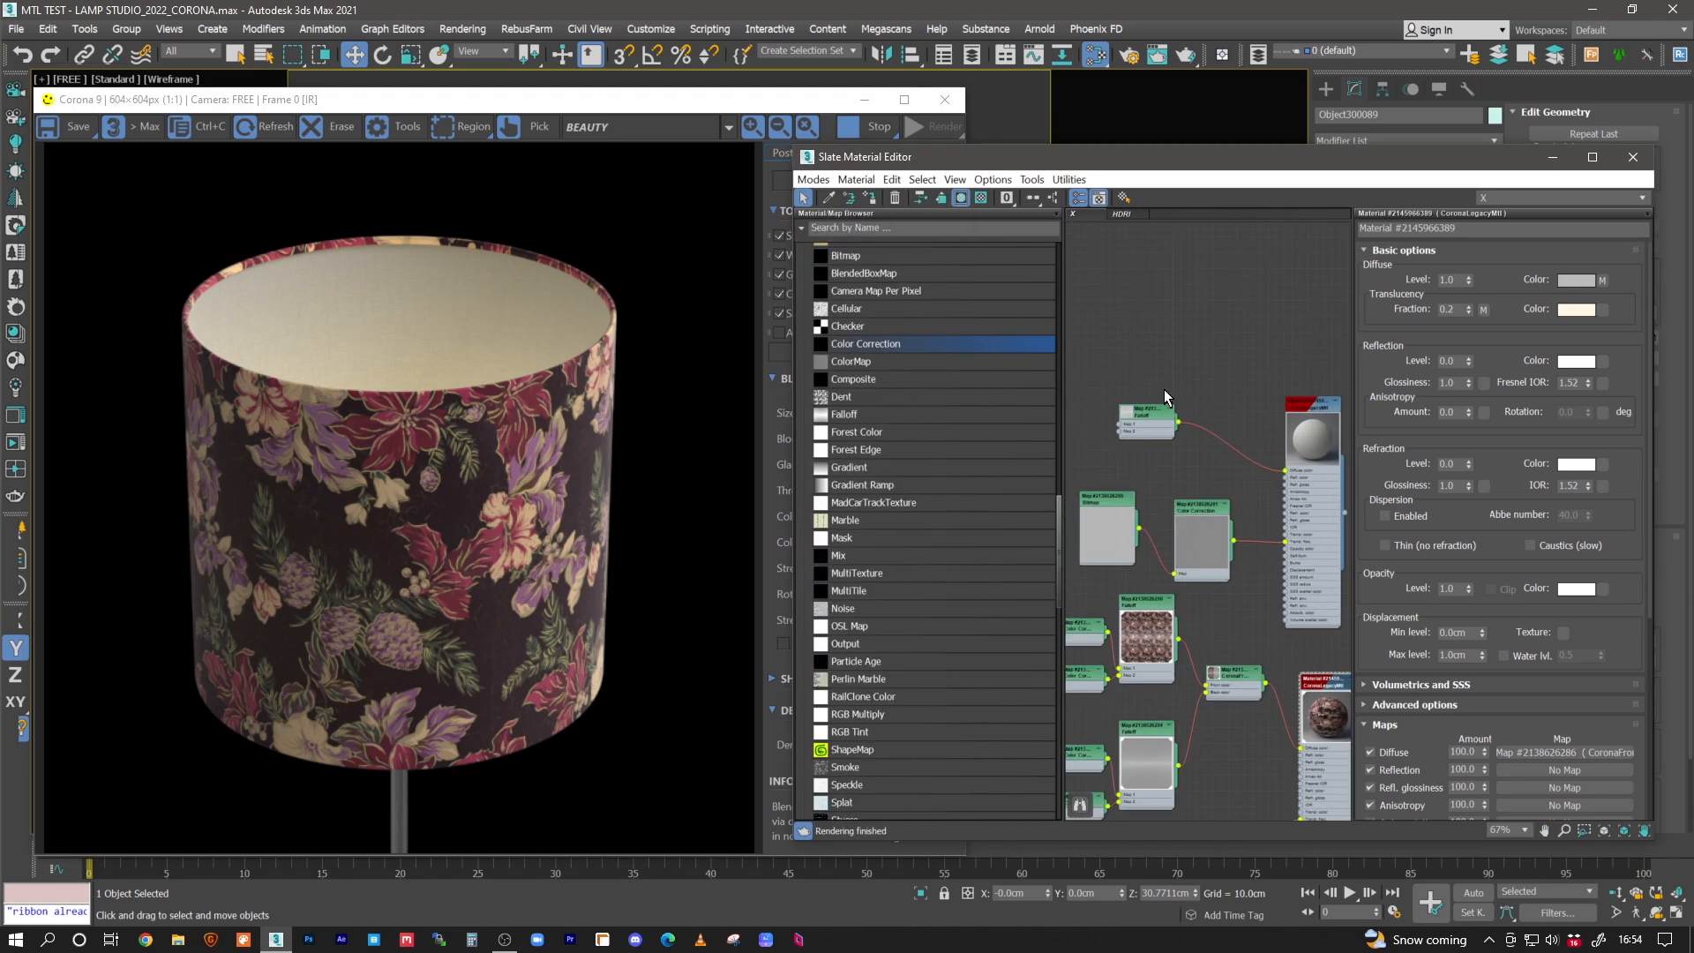
left_click_drag(1210, 457, 1359, 522)
left_click_drag(1320, 408, 1303, 312)
- Examine the floral material's node network, from the Falloff maps through the front/back map to the material
middle_click_drag(1222, 649, 1250, 539)
scroll(1206, 521, "down", 5)
scroll(1250, 540, "up", 3)
left_click_drag(1329, 397, 1099, 556)
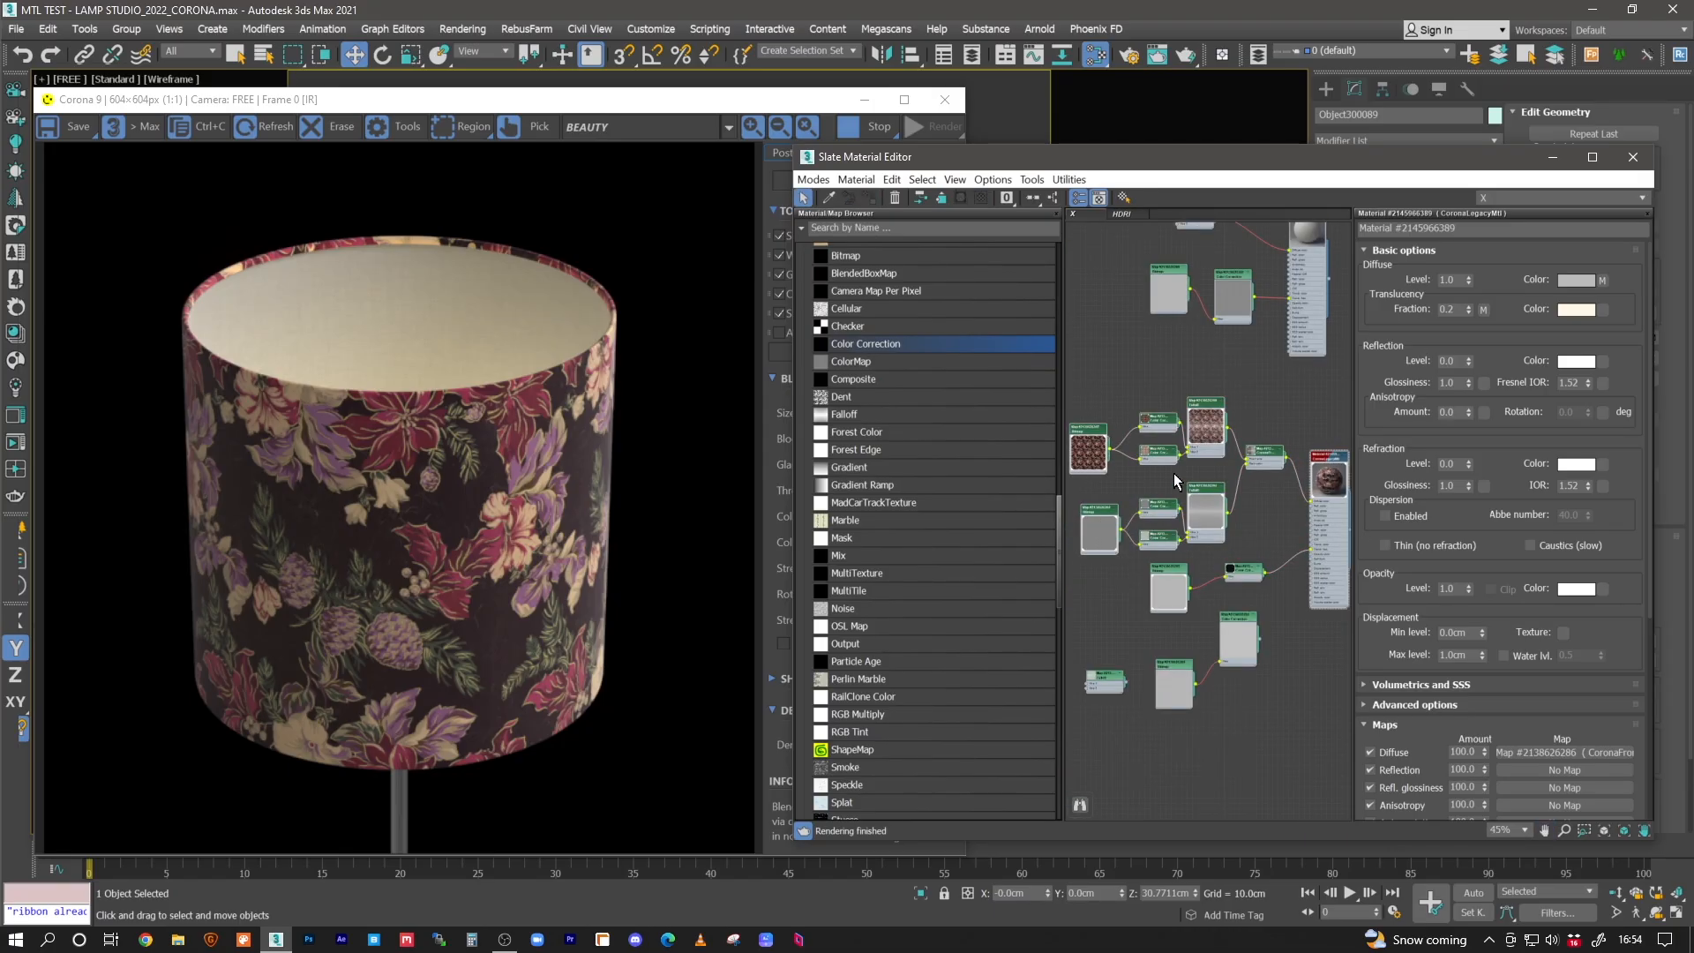
scroll(1187, 419, "up", 5)
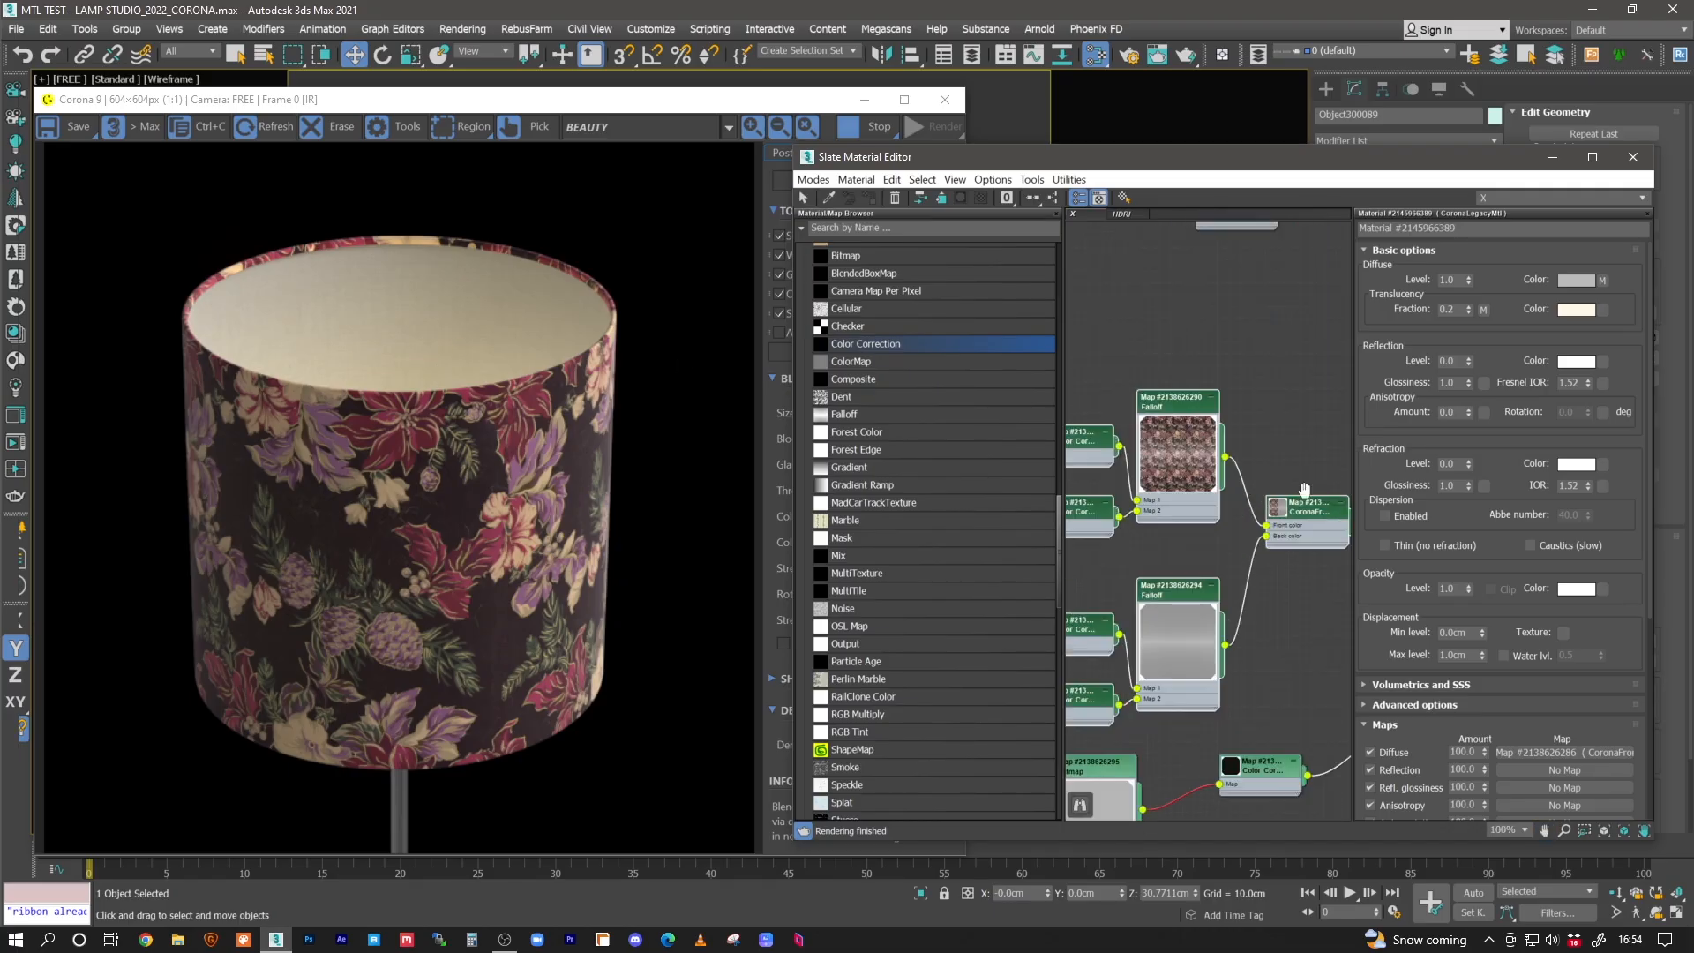
middle_click_drag(1185, 491, 1174, 469)
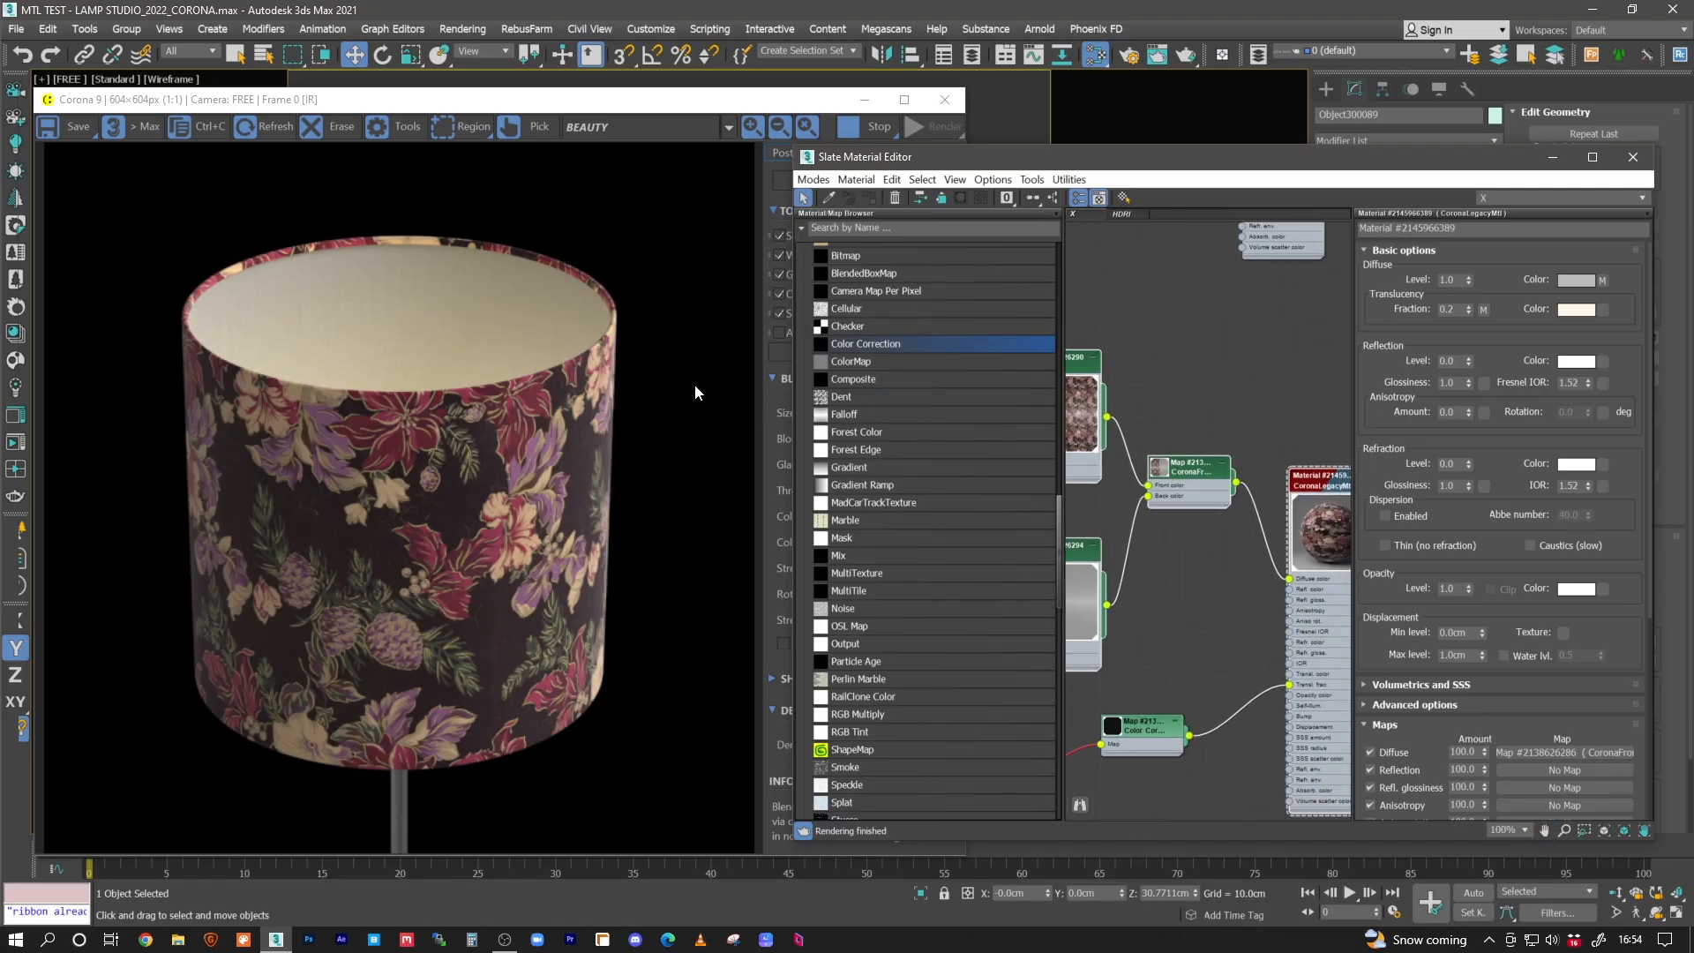